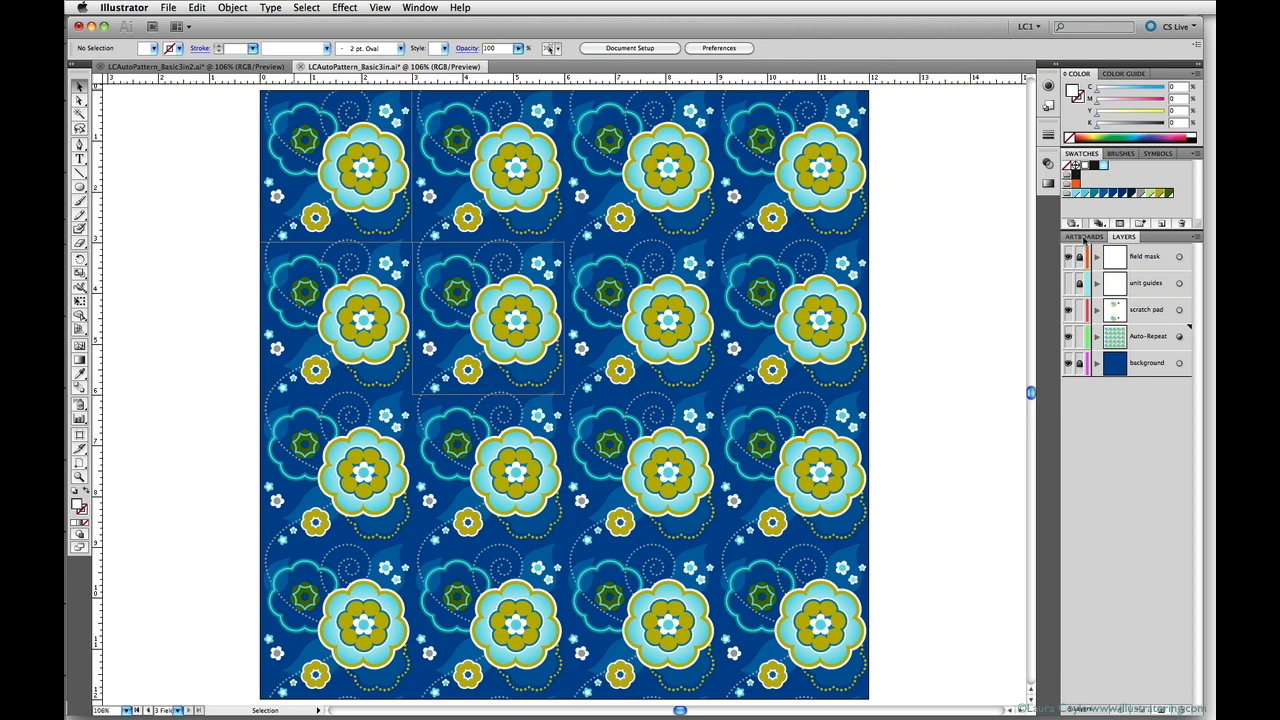
Step: View the Working Unit artboard fitted to the window, and return to the Field artboard
left_click(1084, 238)
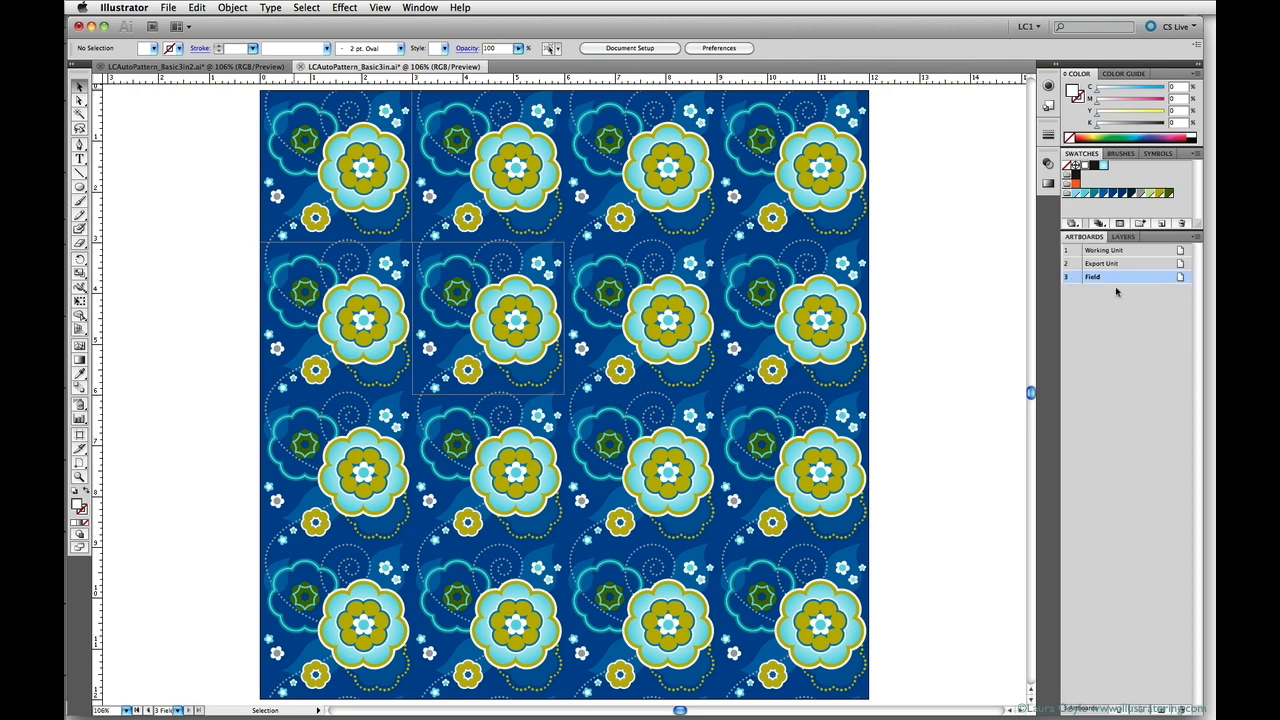
double_click(1133, 251)
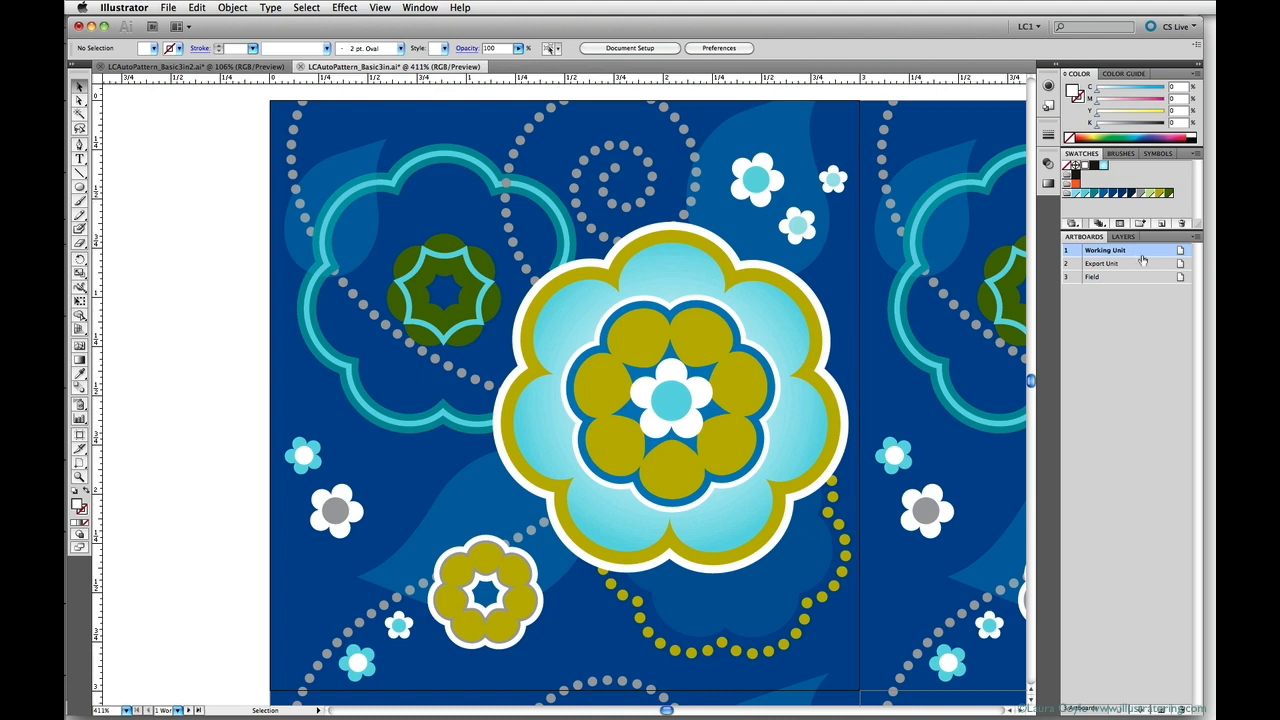
double_click(1117, 279)
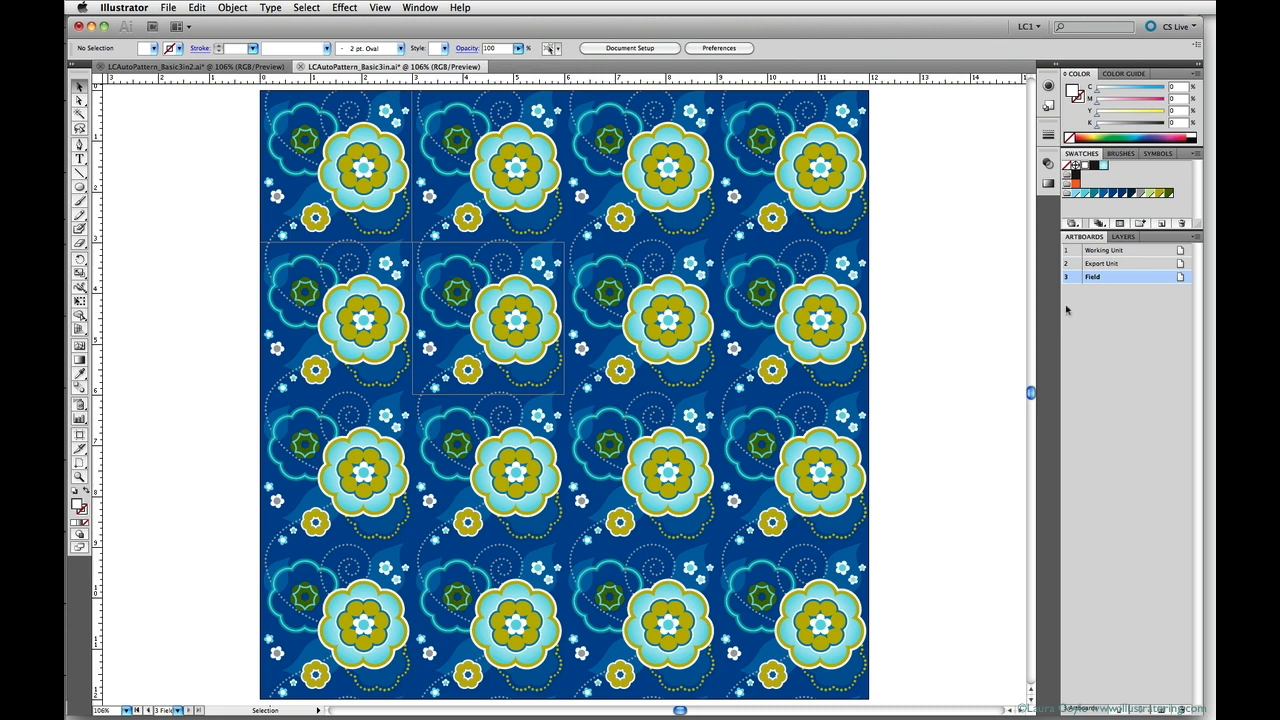
Step: Select the flower group in the first repeat unit, view its artboard fitted to the window, and return to Field
left_click(331, 200)
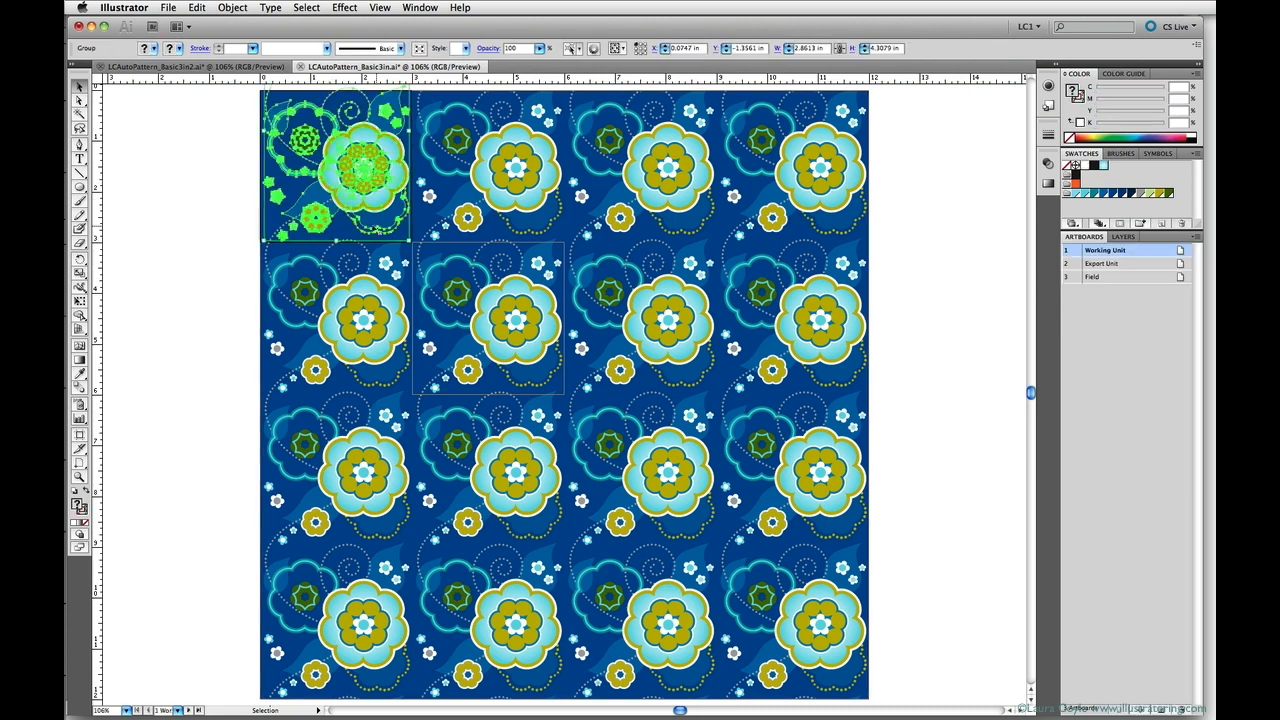
key("a")
key("super+0")
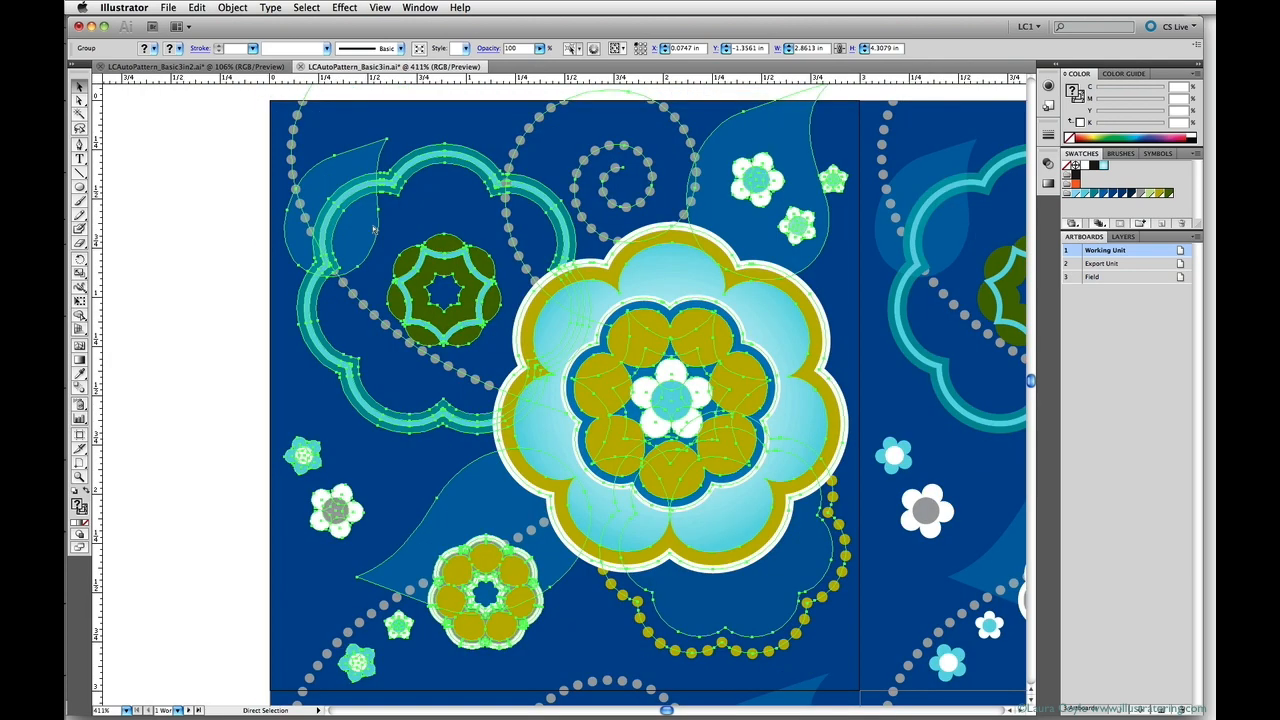
key("v")
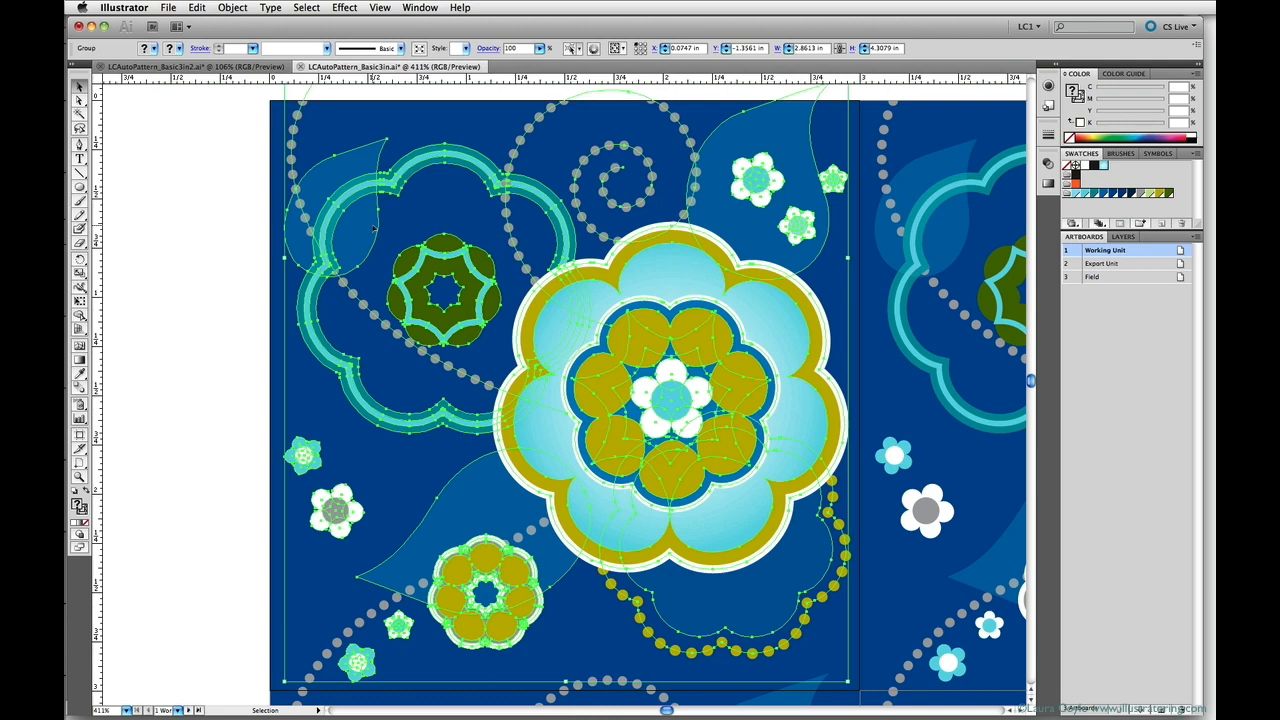
double_click(1099, 280)
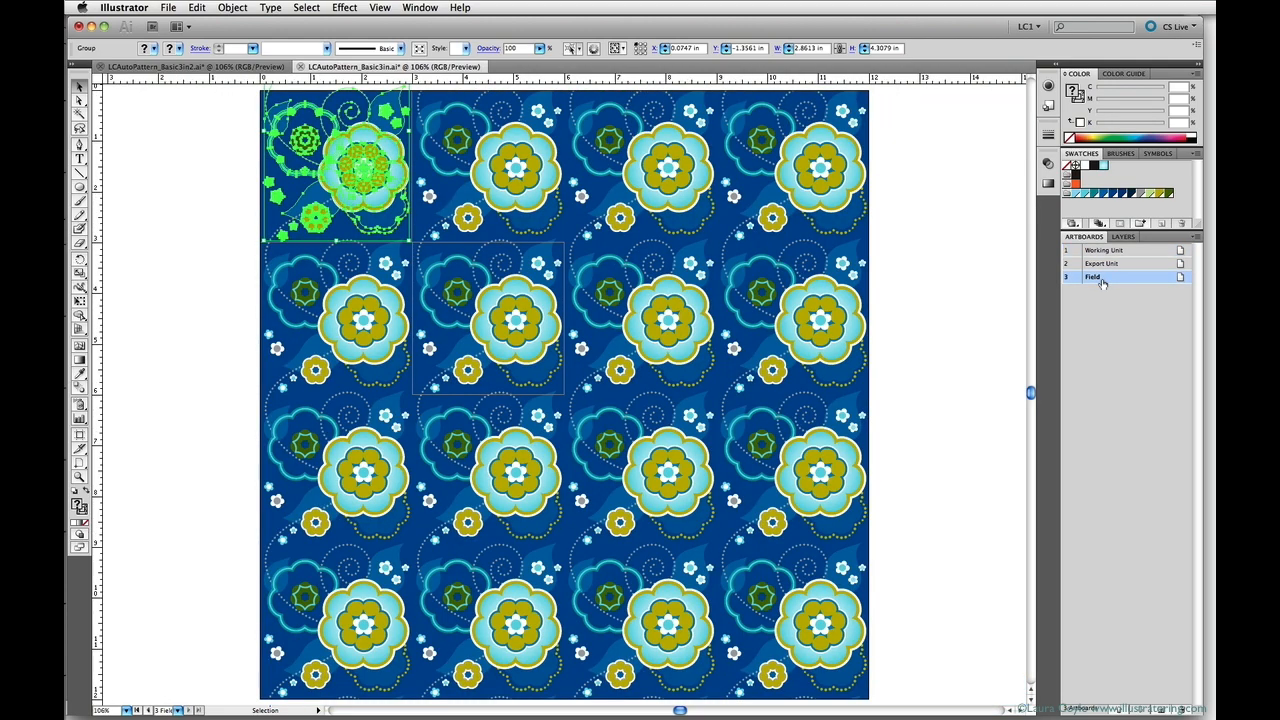
Step: Hide the Auto-Repeat layer so only the background shows
left_click(1123, 237)
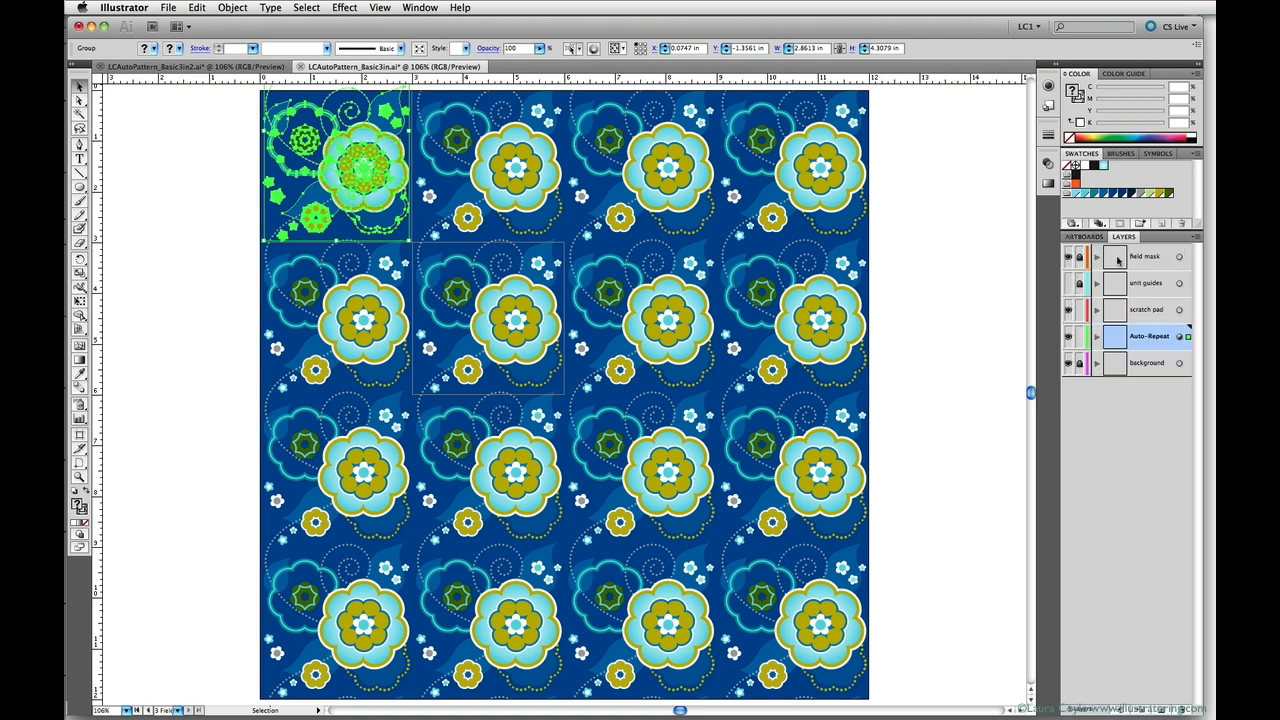
left_click(1068, 339)
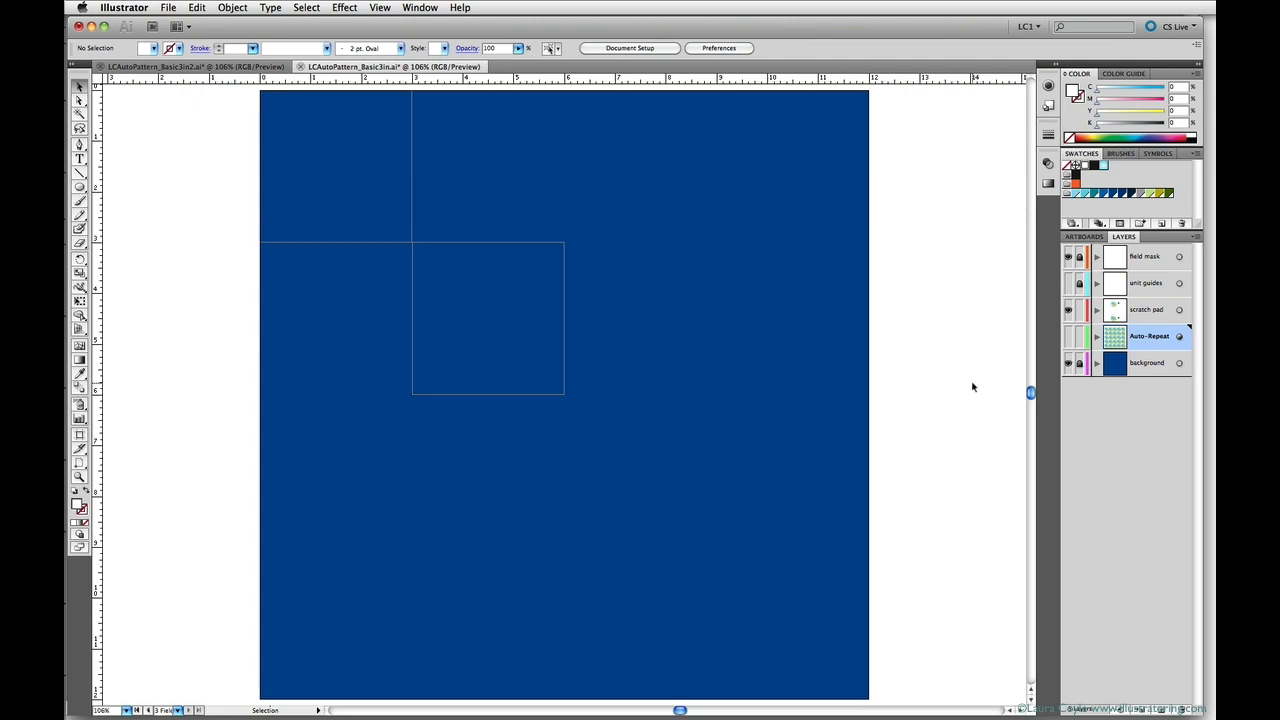
Step: Nudge the Field artboard about 0.01 in horizontally with the Artboard tool, undo the move, and leave artboard editing
left_click(80, 434)
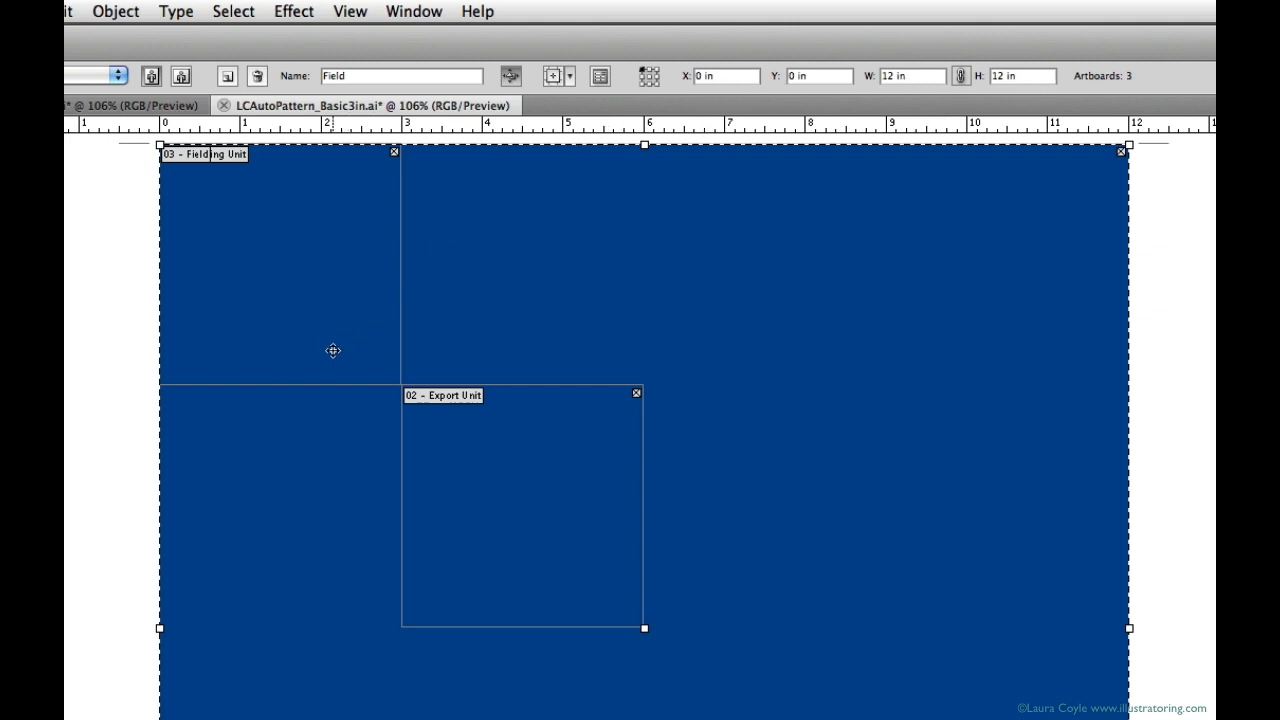
left_click_drag(331, 349, 346, 334)
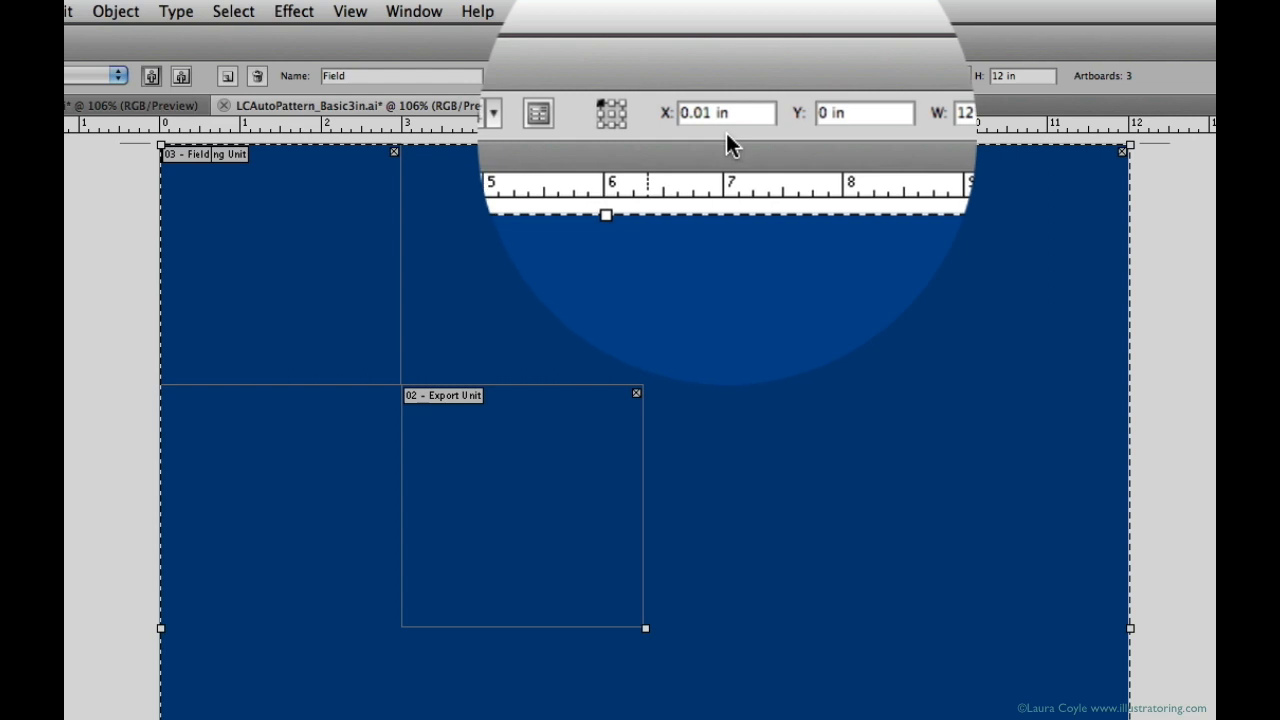
key("super+z")
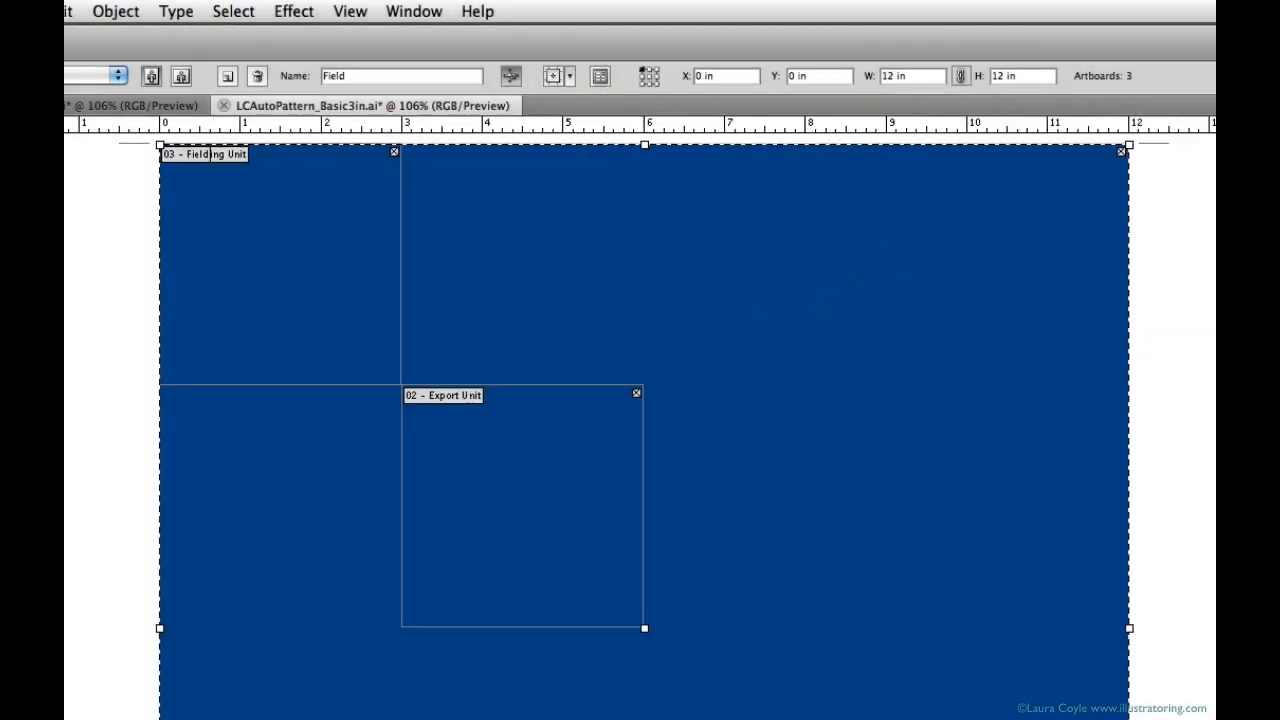
key("Escape")
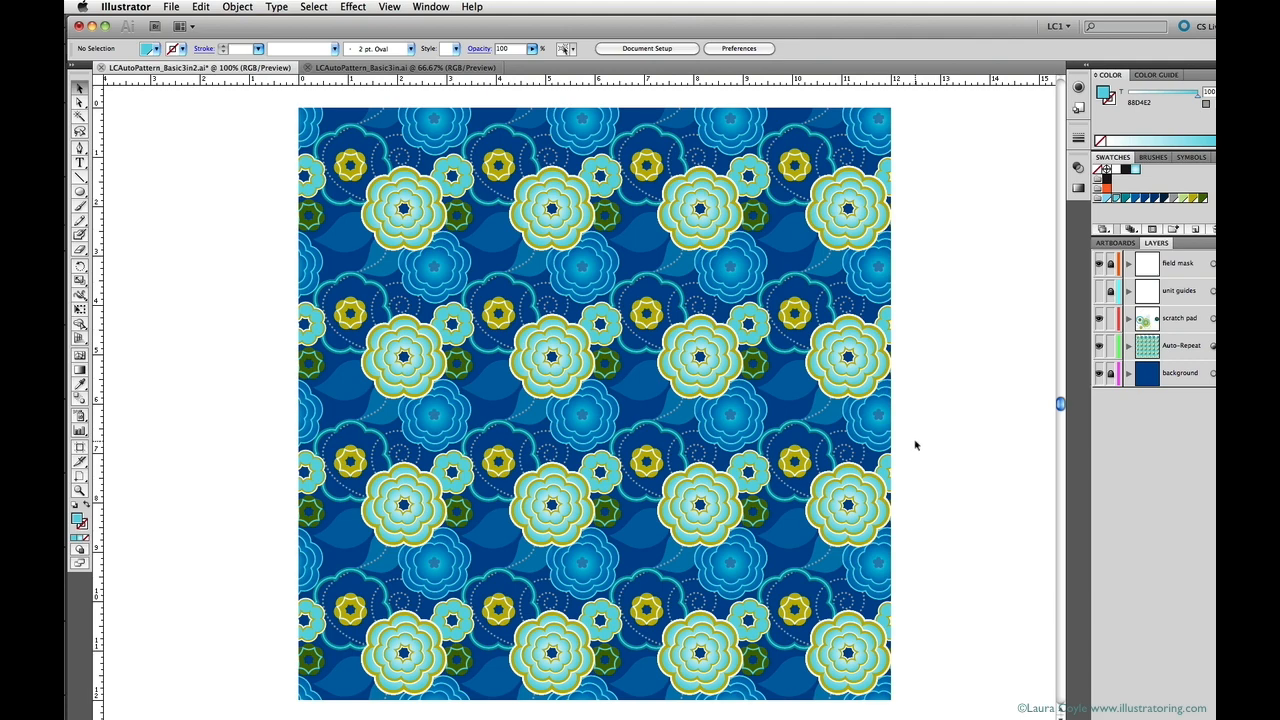
Step: Preview all three artboards in the Print settings, and restore the print range to artboard 3
key("super+p")
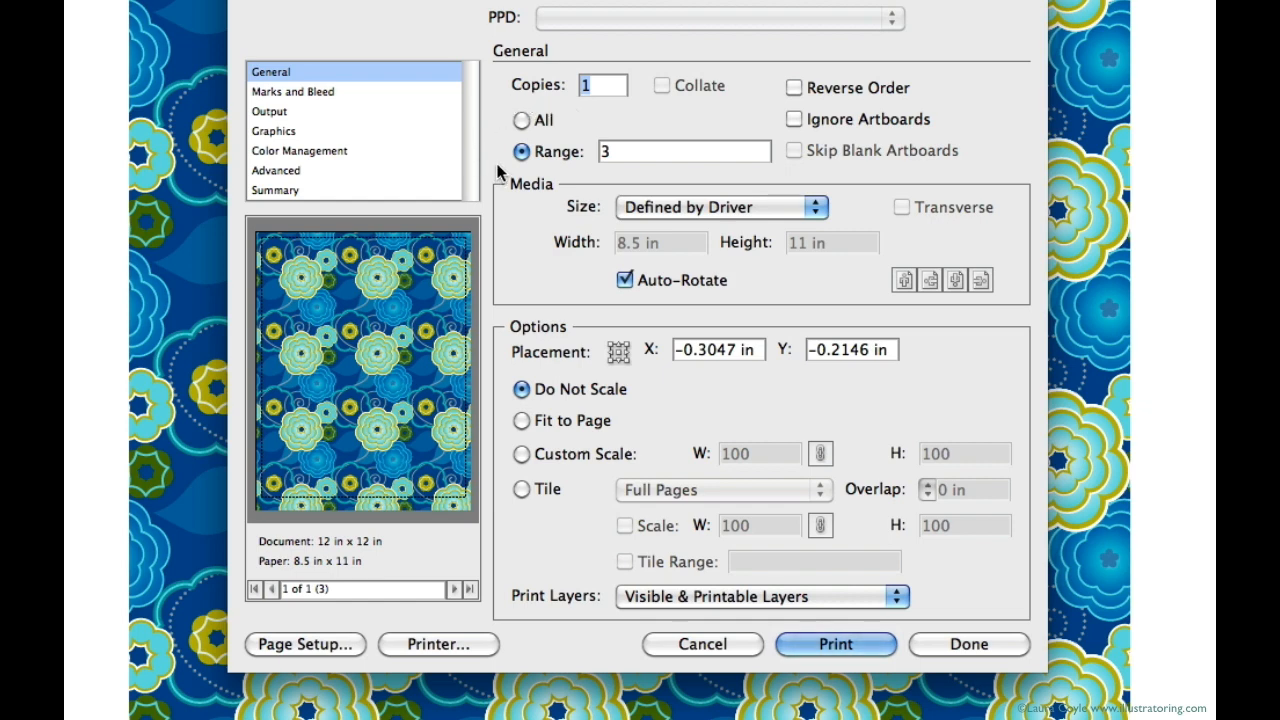
left_click(522, 120)
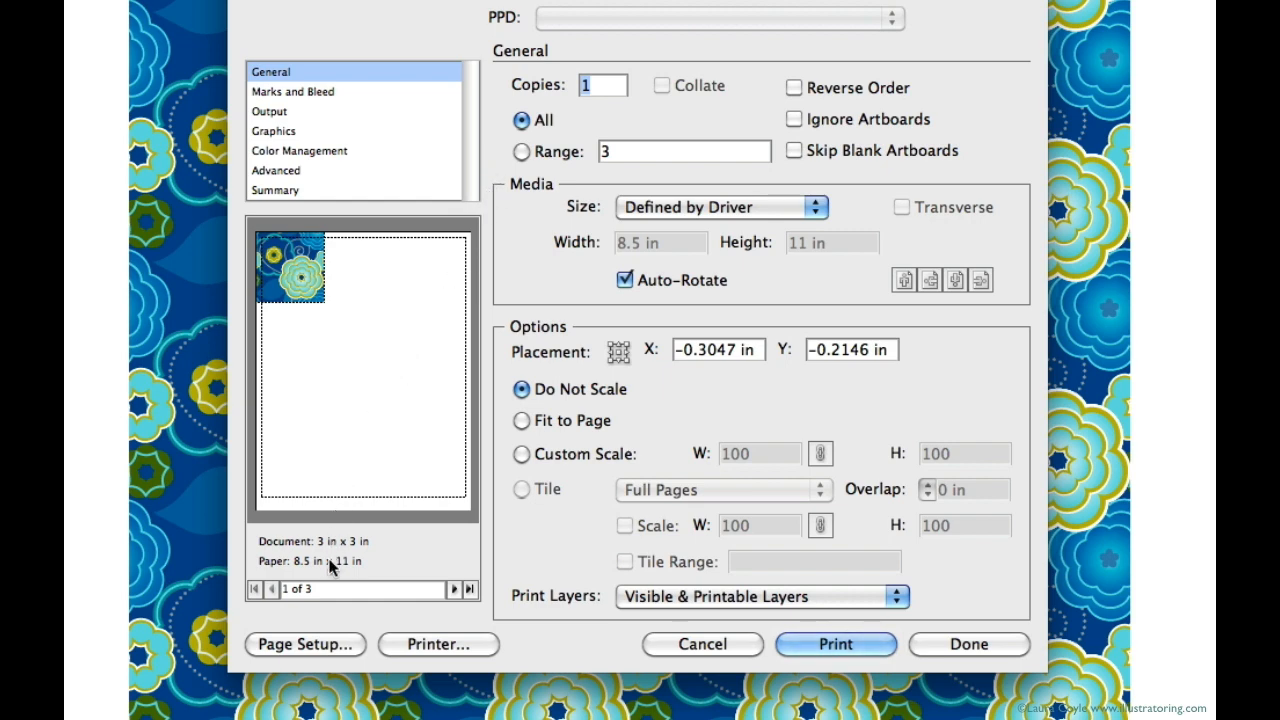
left_click(454, 589)
left_click(454, 589)
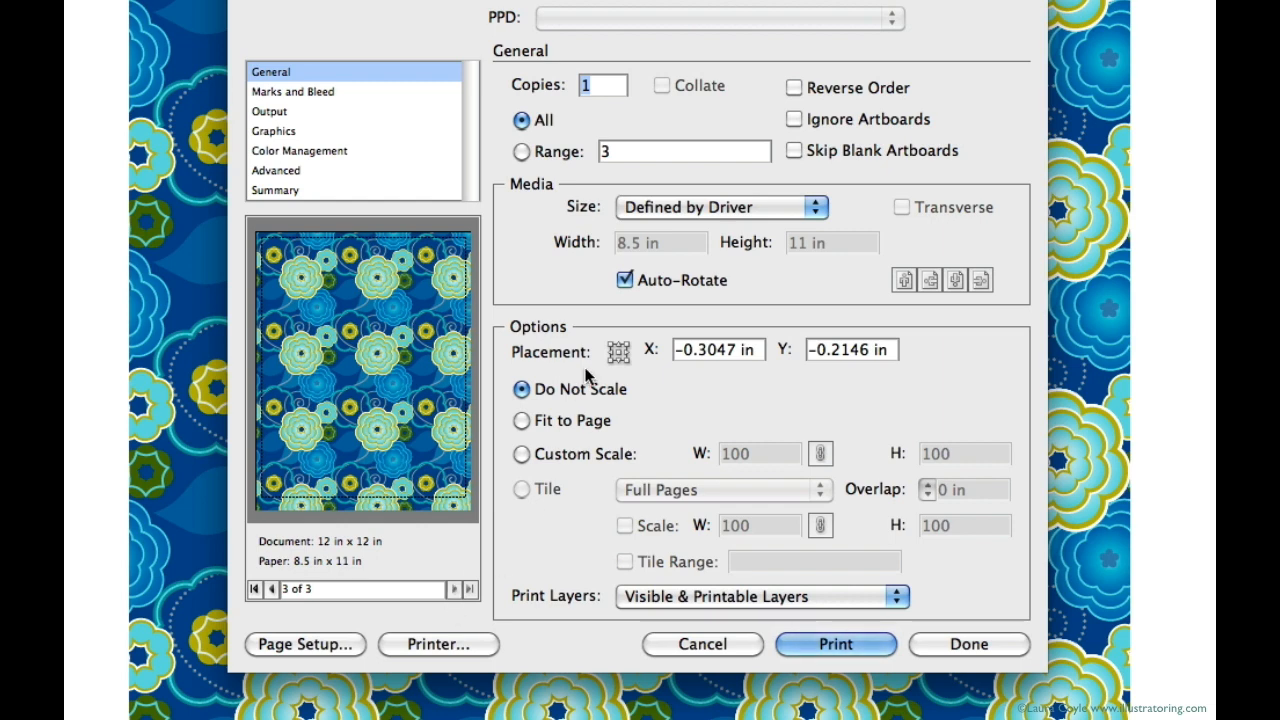
left_click(521, 153)
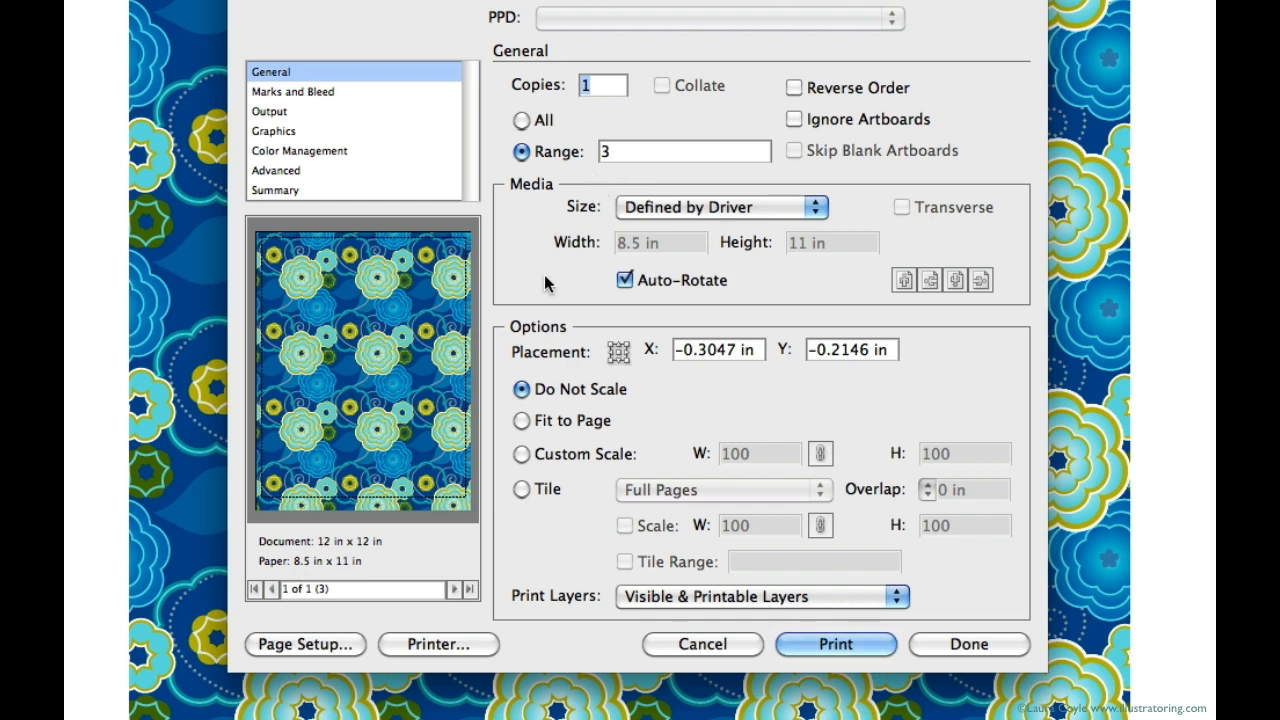
Step: Try freehand and centered placement in the print preview, align the artwork to X 0.25 in, Y 0.25 in, and keep the print settings
left_click_drag(326, 294, 364, 328)
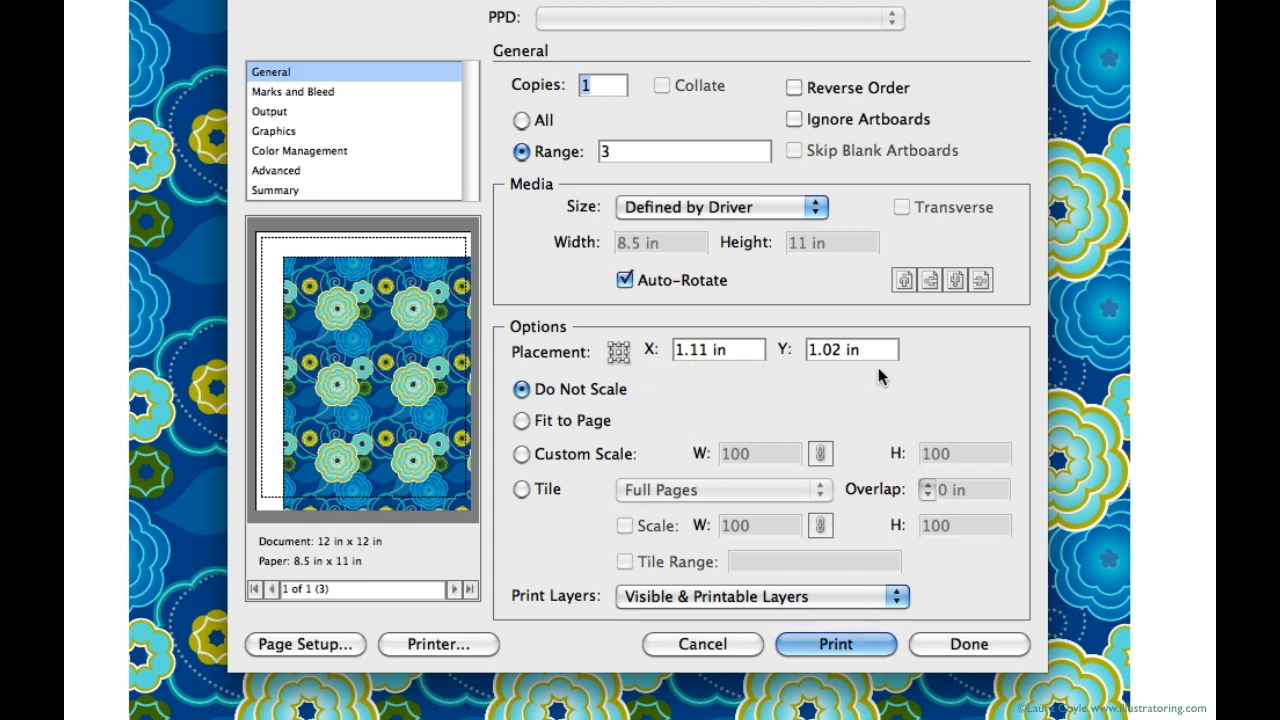
left_click(618, 352)
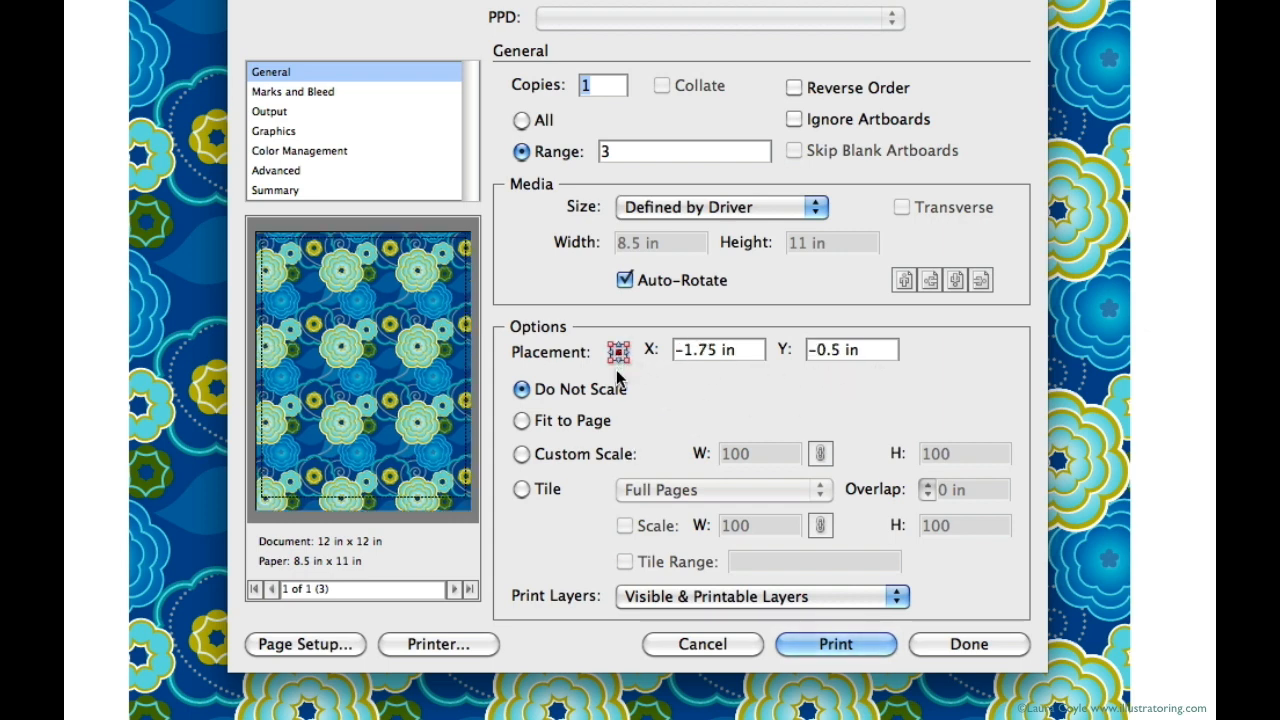
left_click(612, 346)
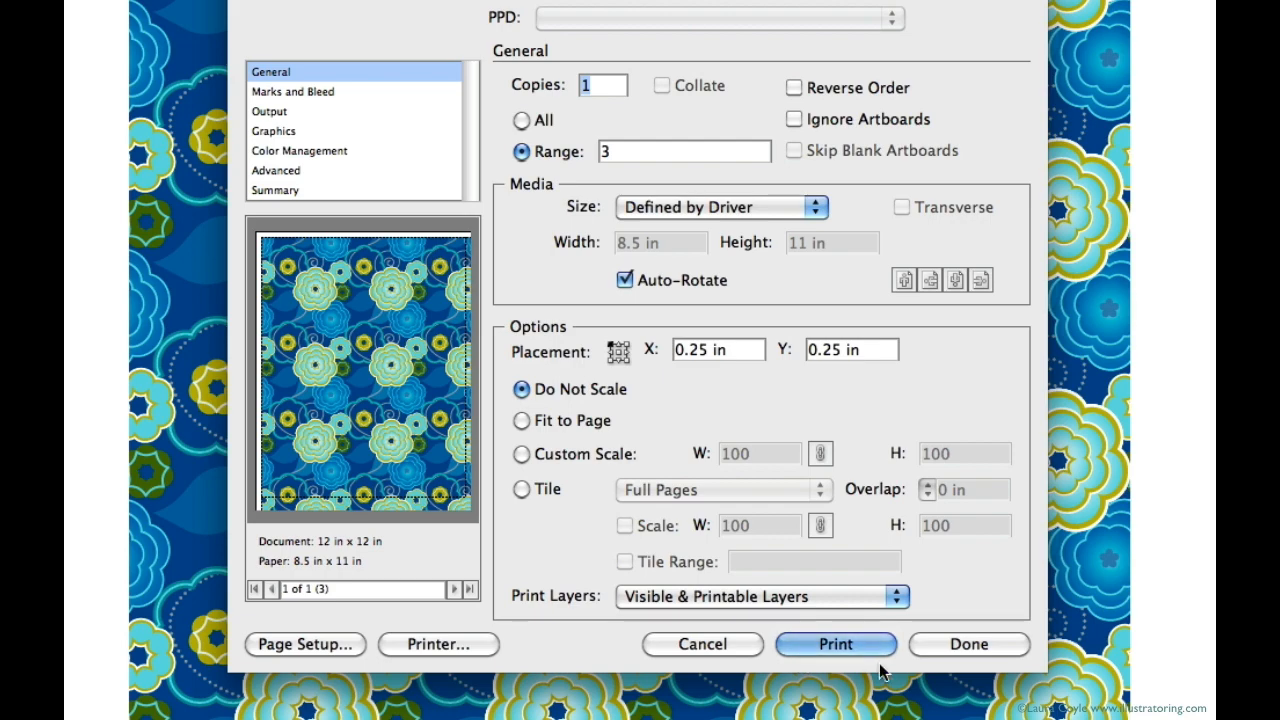
left_click(958, 645)
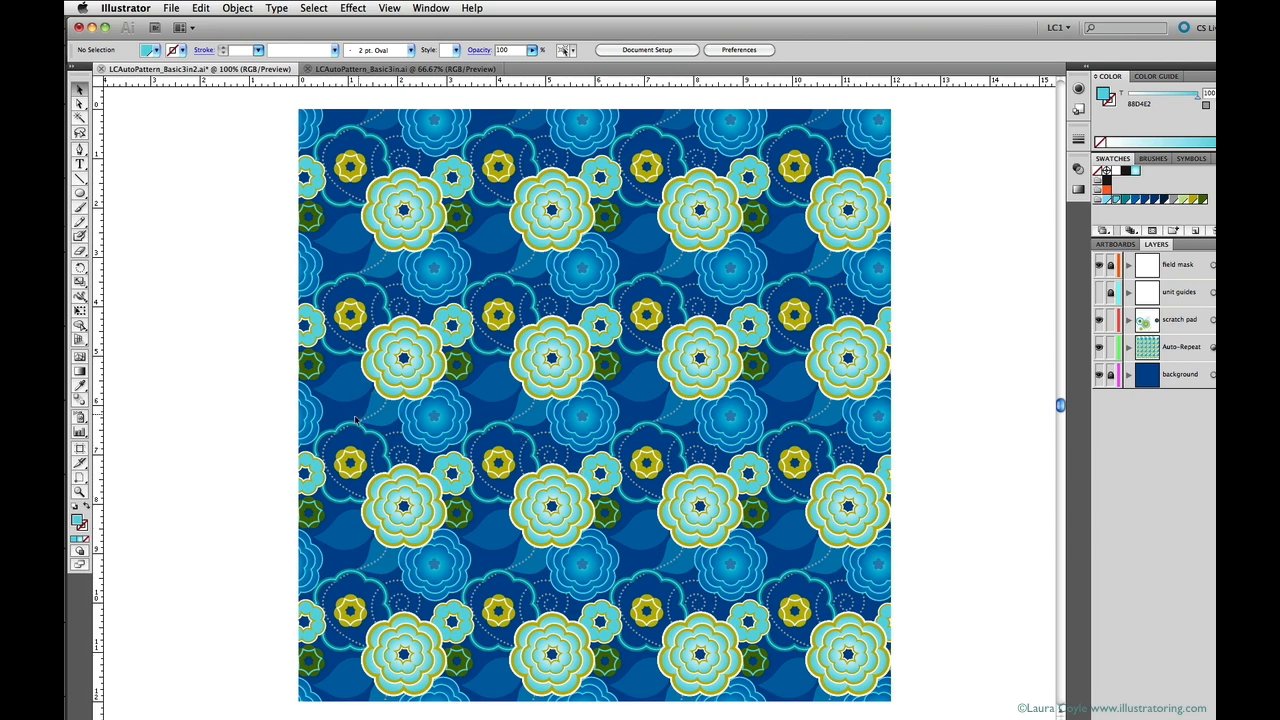
Step: Use the Print Tiling tool to shift the print page about 1.58 in left of and 0.375 in above the pattern's upper-left corner
left_click(97, 469)
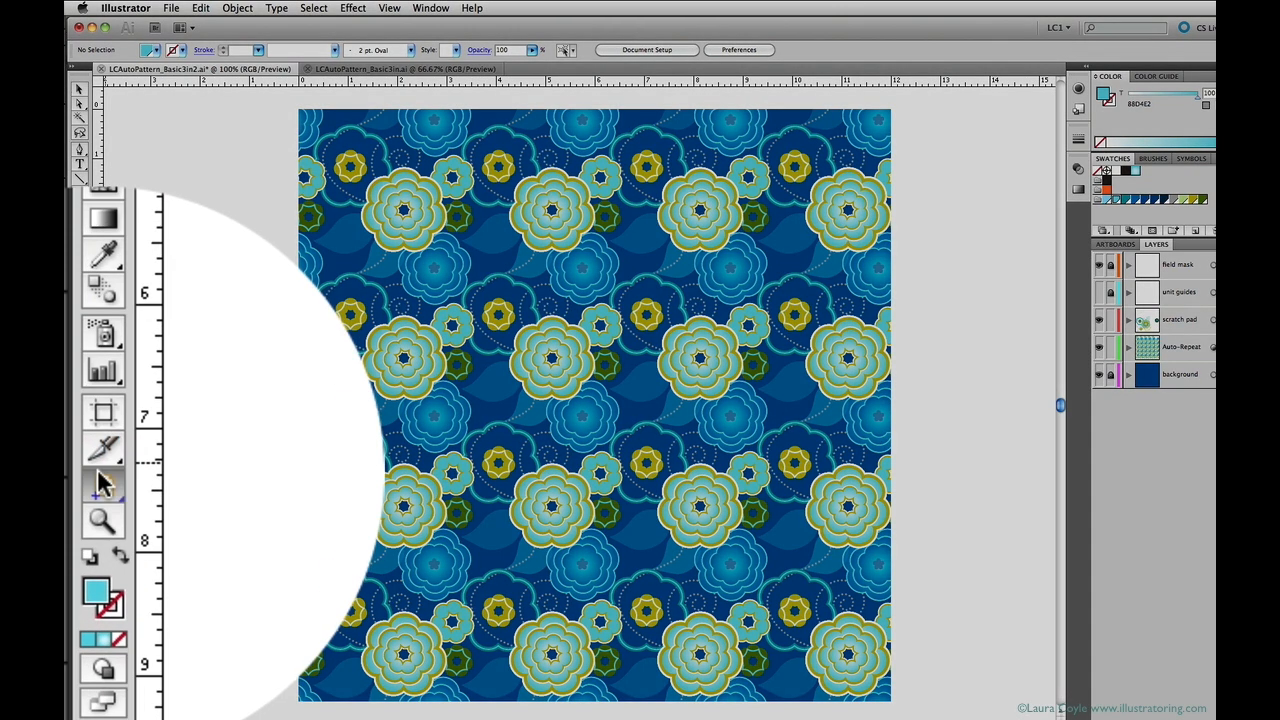
left_click_drag(100, 483, 146, 506)
left_click_drag(256, 570, 233, 608)
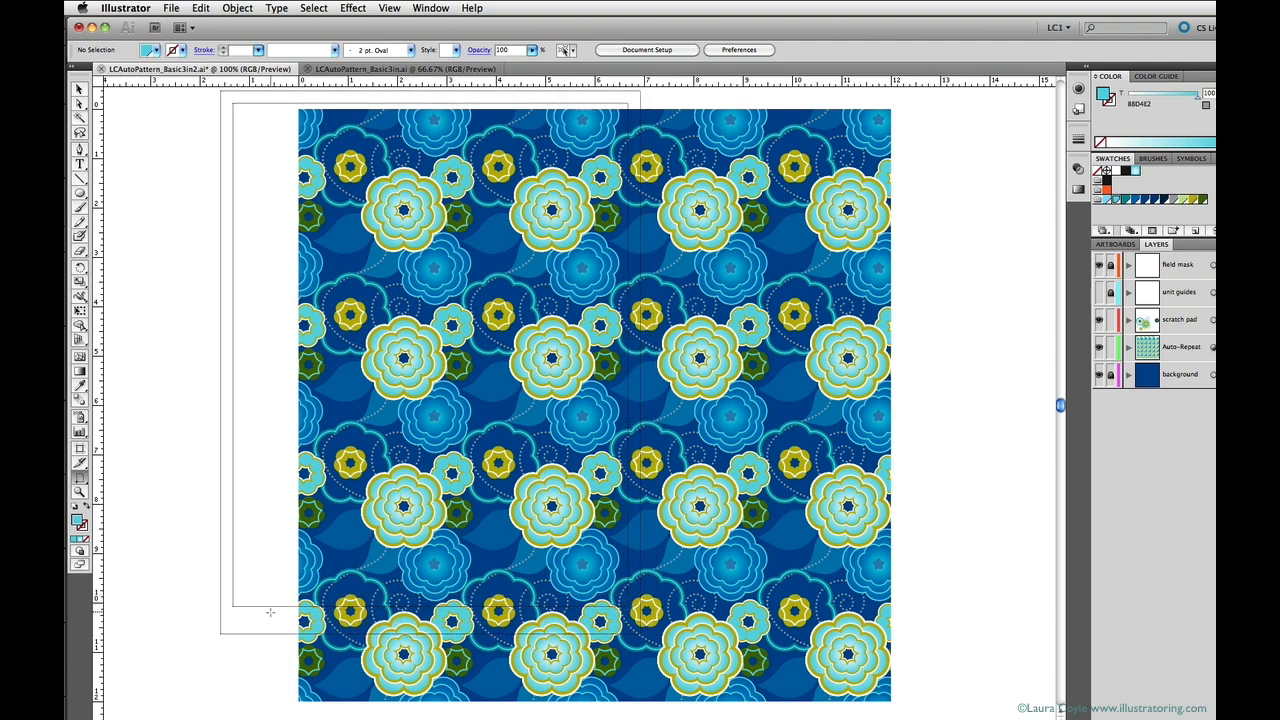
Step: Set the print range to artboard 2, place it at about X 2.68 in, Y 3.85 in on the page, and keep the settings
key("super+p")
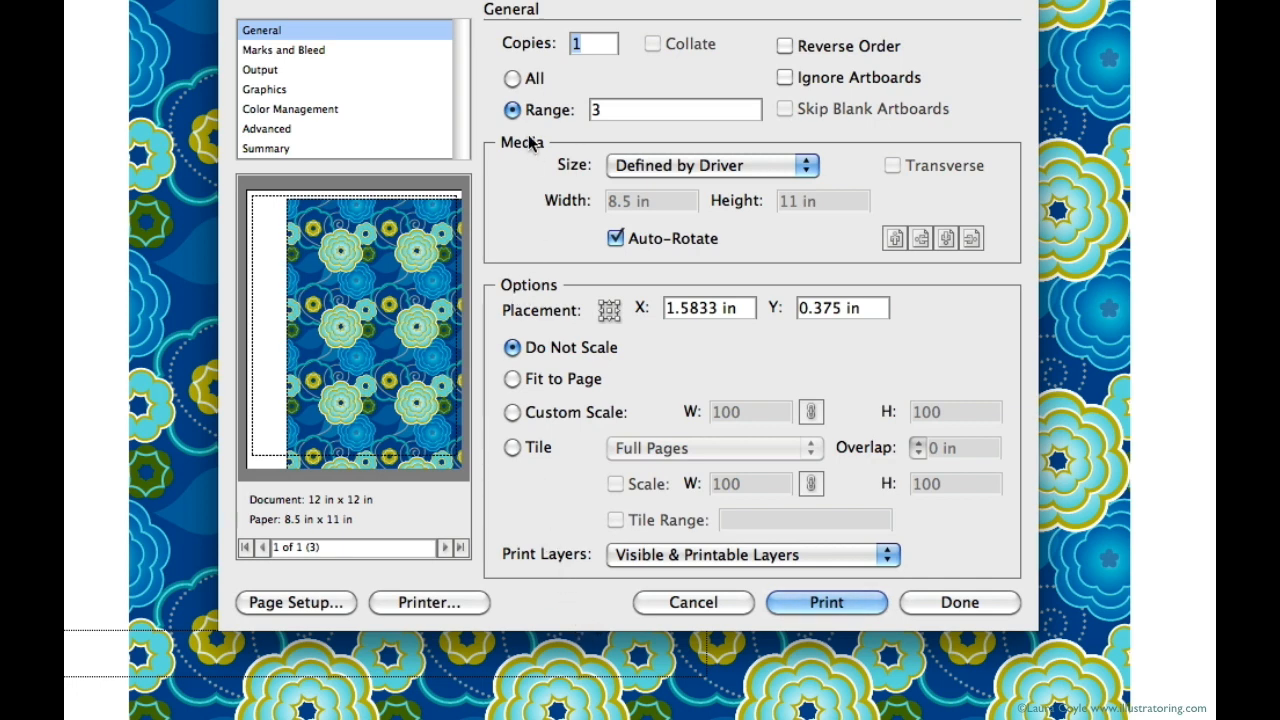
double_click(597, 110)
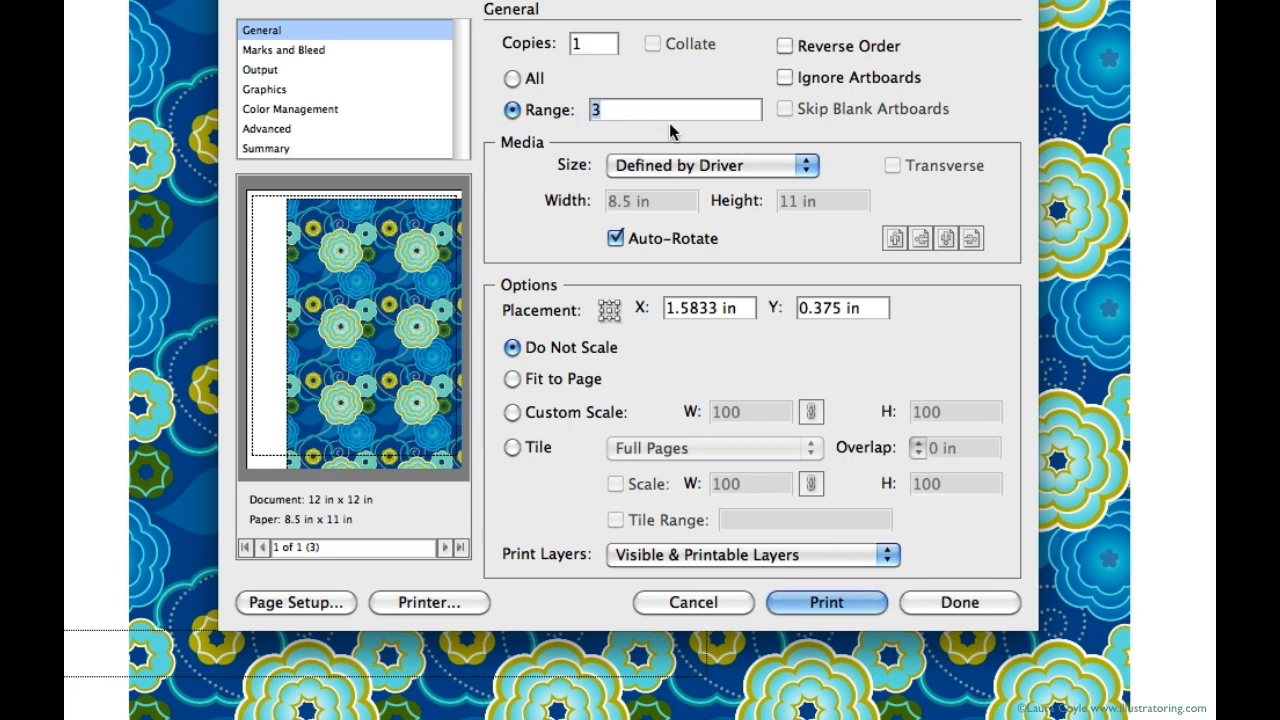
type("2")
key("Tab")
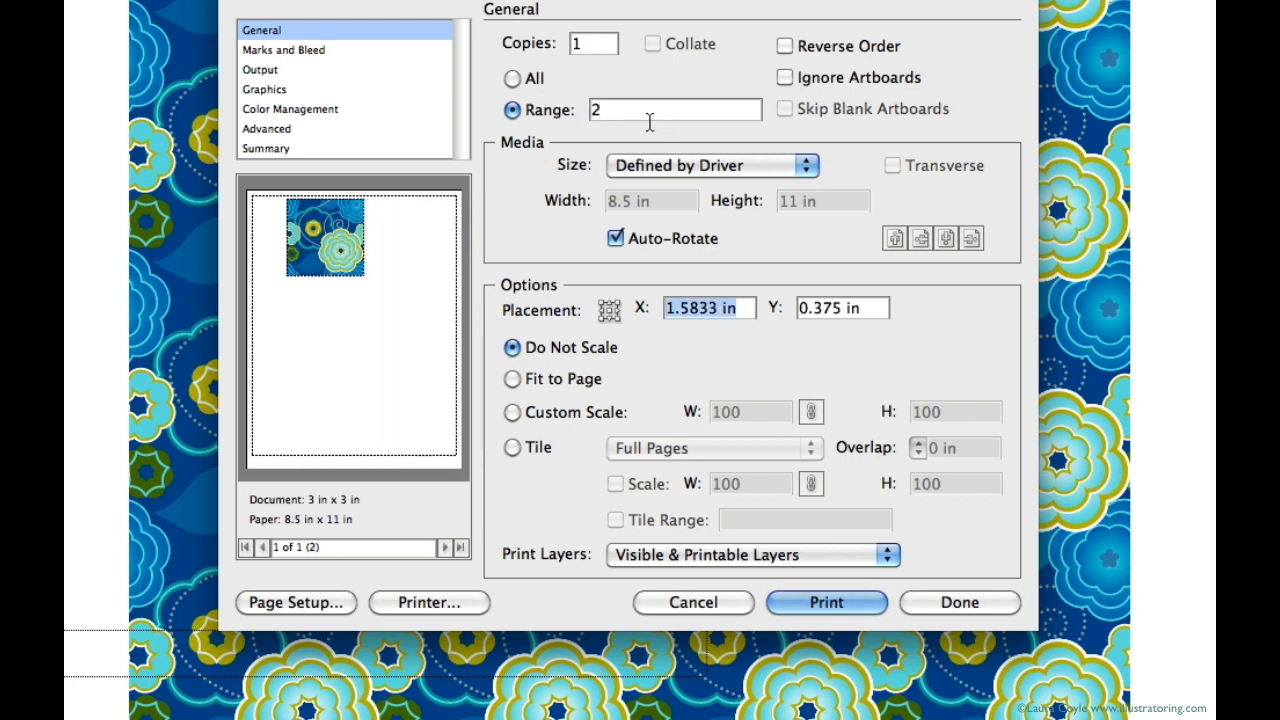
left_click_drag(327, 252, 356, 342)
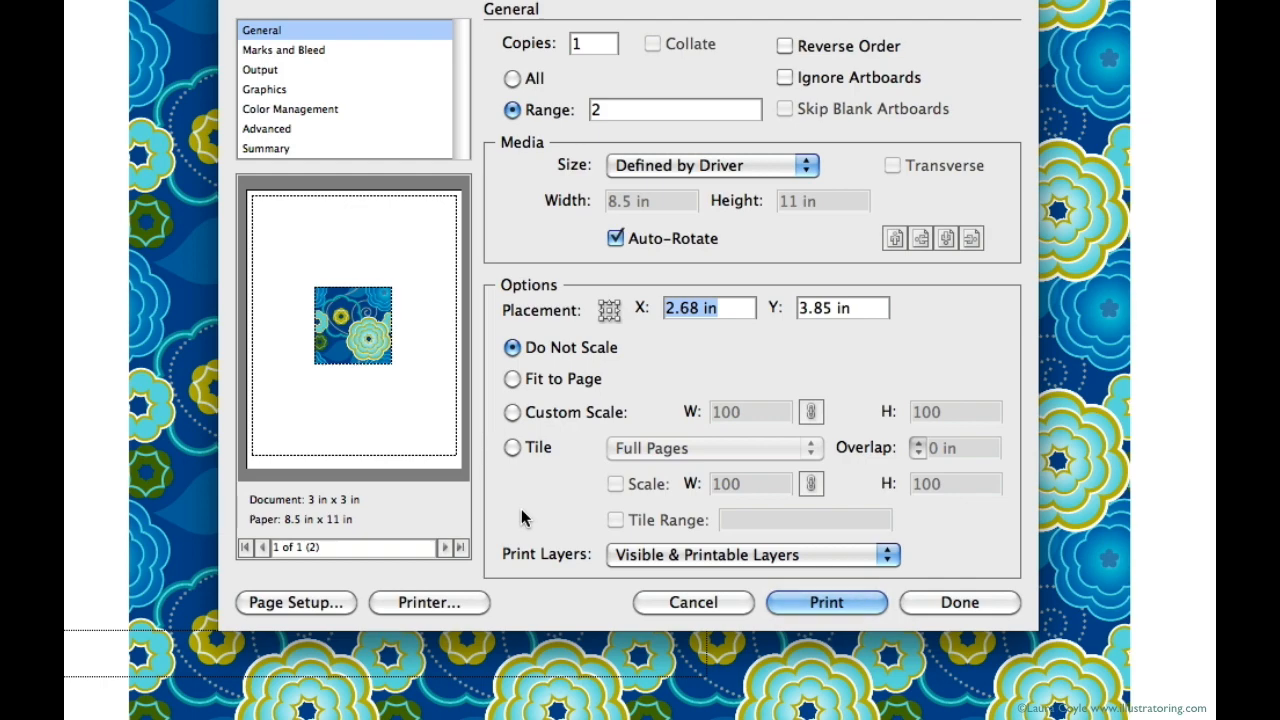
left_click(960, 603)
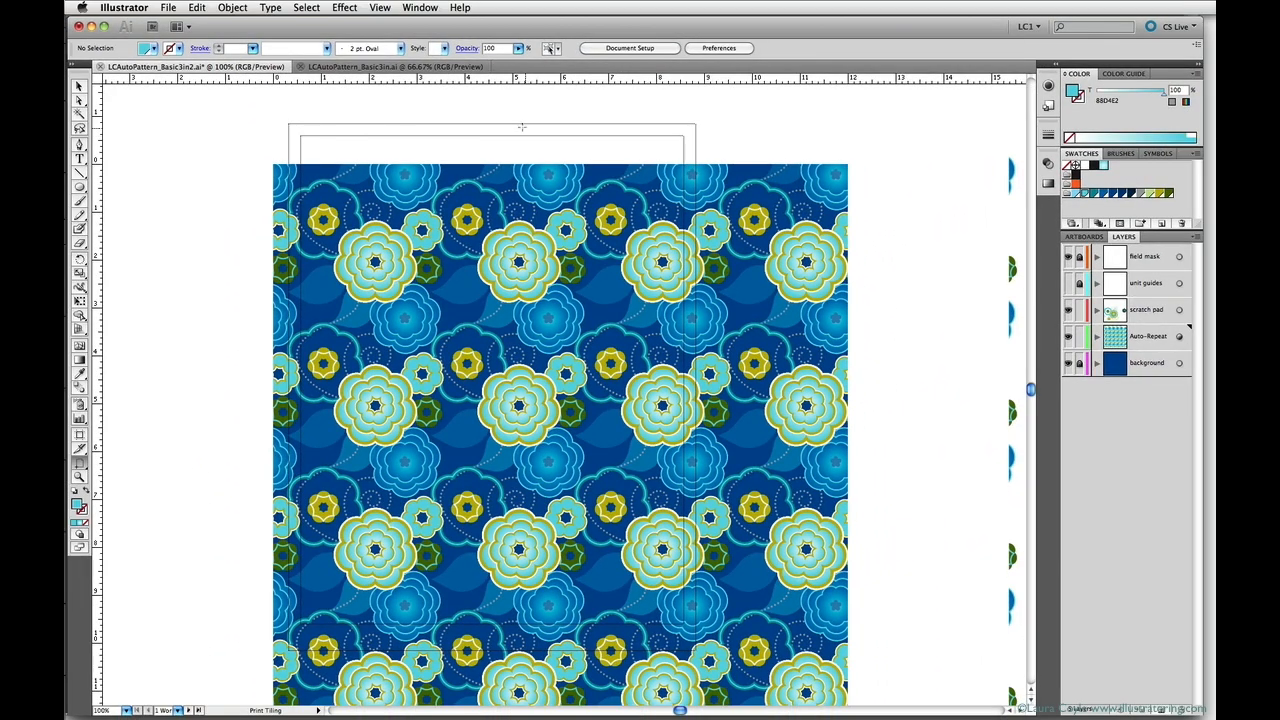
Step: Hide the print tiling and the field mask layer
left_click(380, 8)
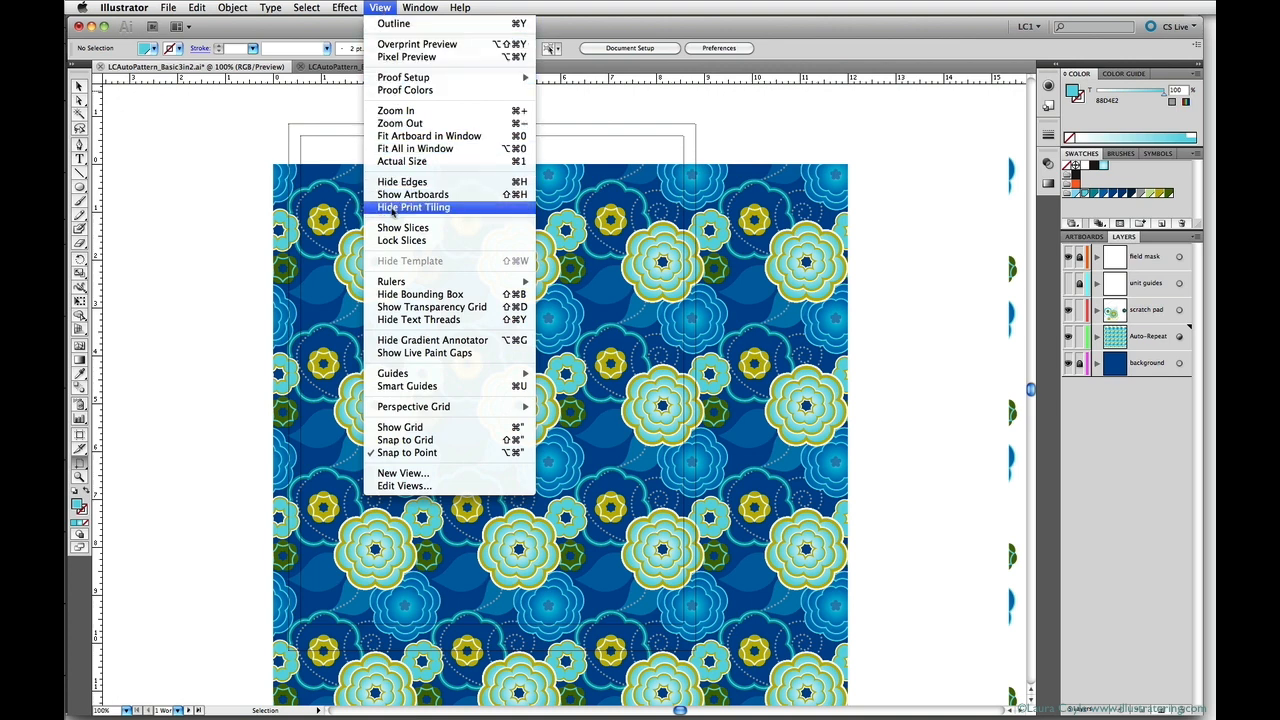
left_click(395, 208)
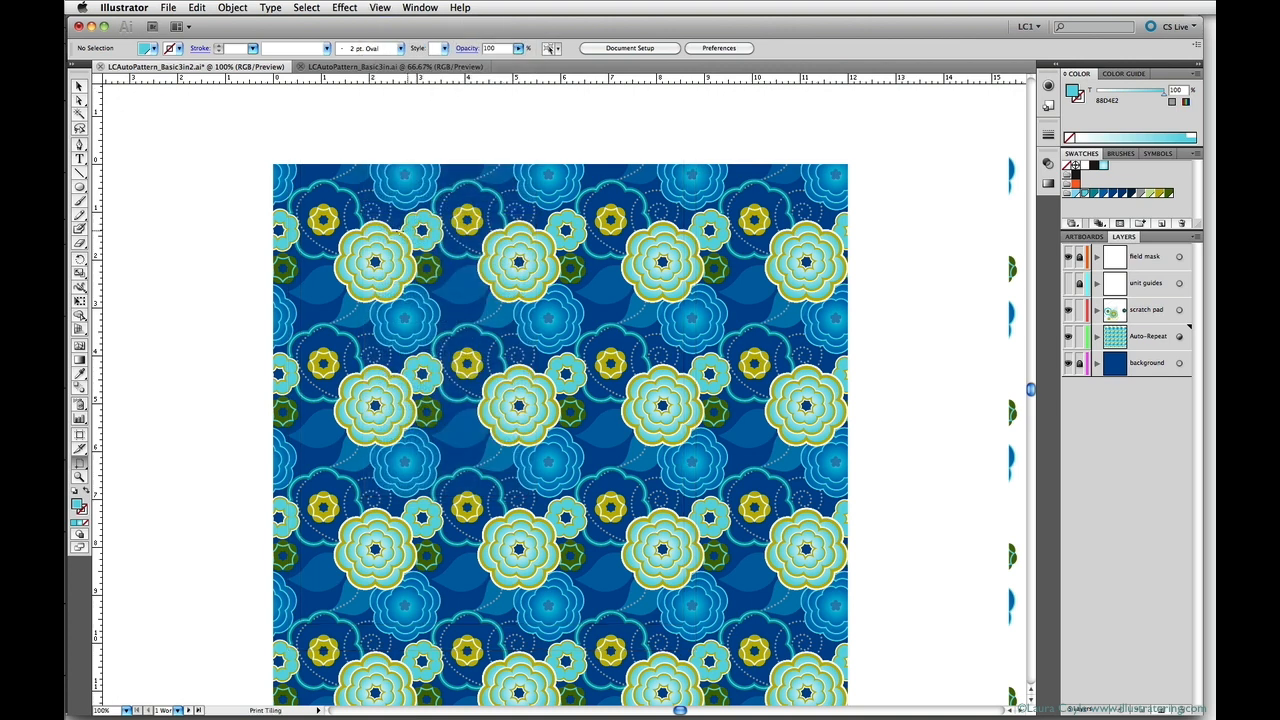
left_click_drag(398, 294, 432, 250)
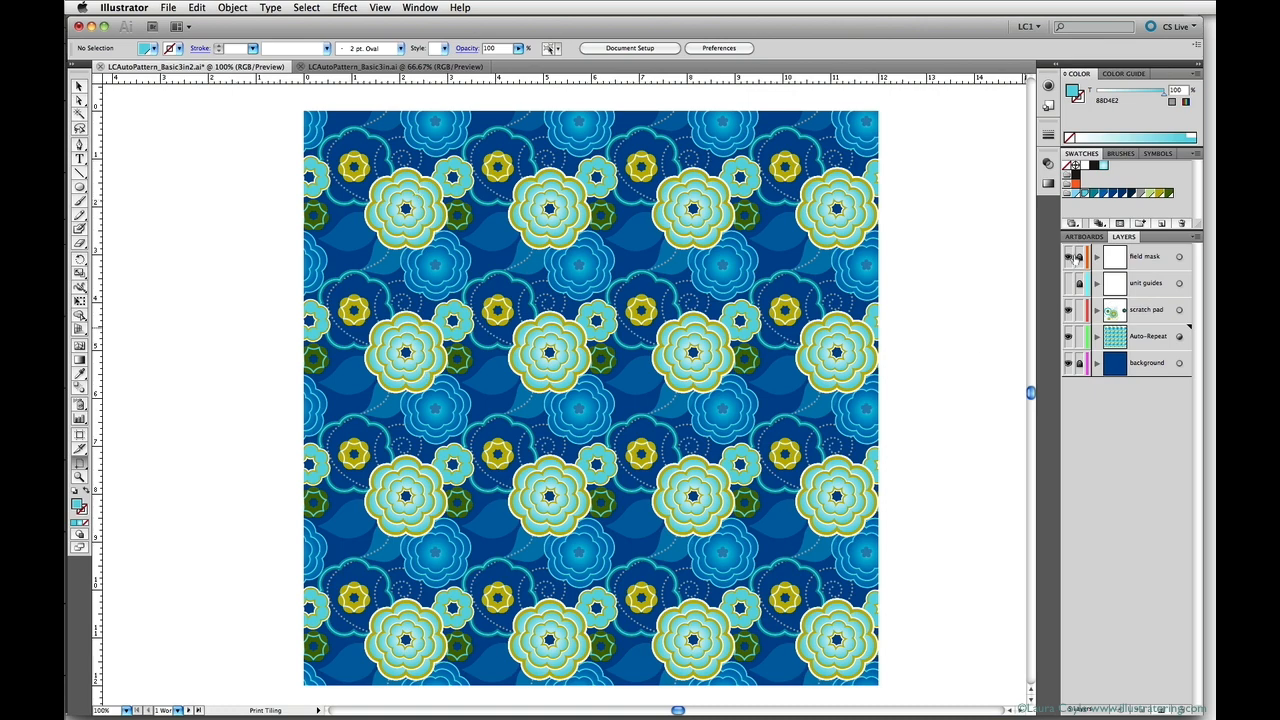
left_click(1068, 258)
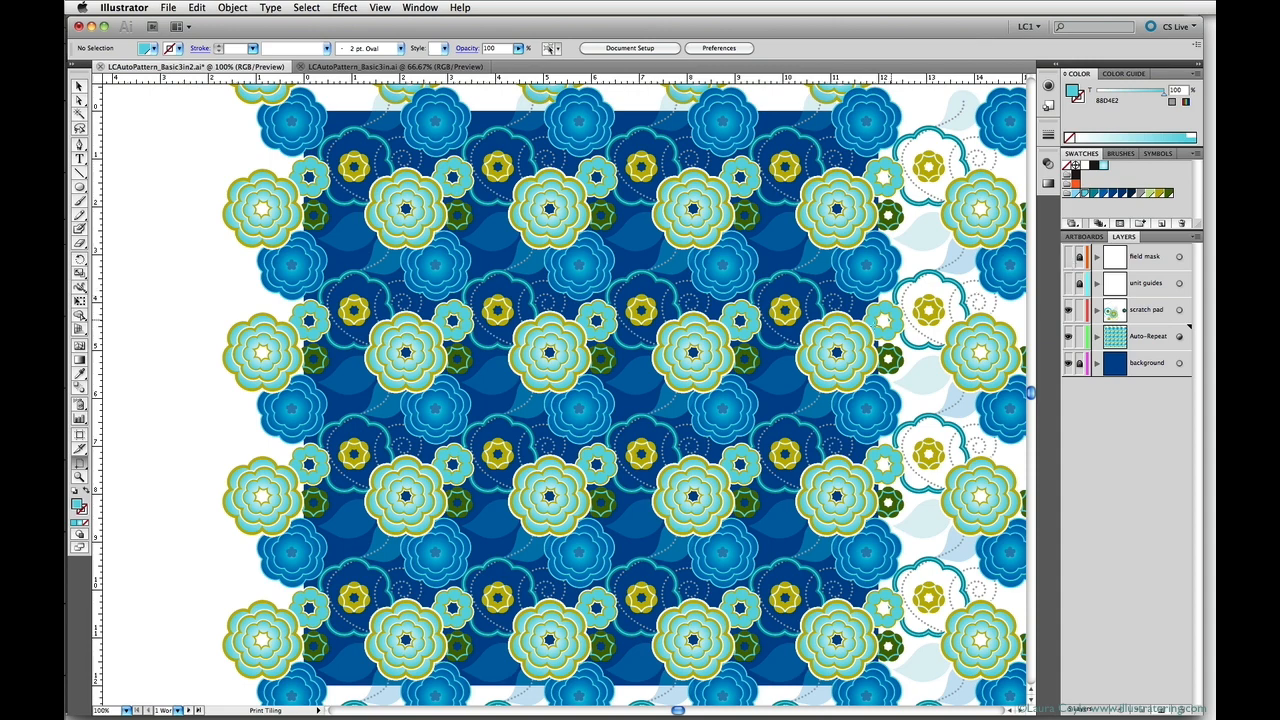
Step: Export only artboard 3 as LCAutoPattern_Basic3in2.jpg in the artwork folder, using the JPEG format, and bring its options into view
left_click(168, 7)
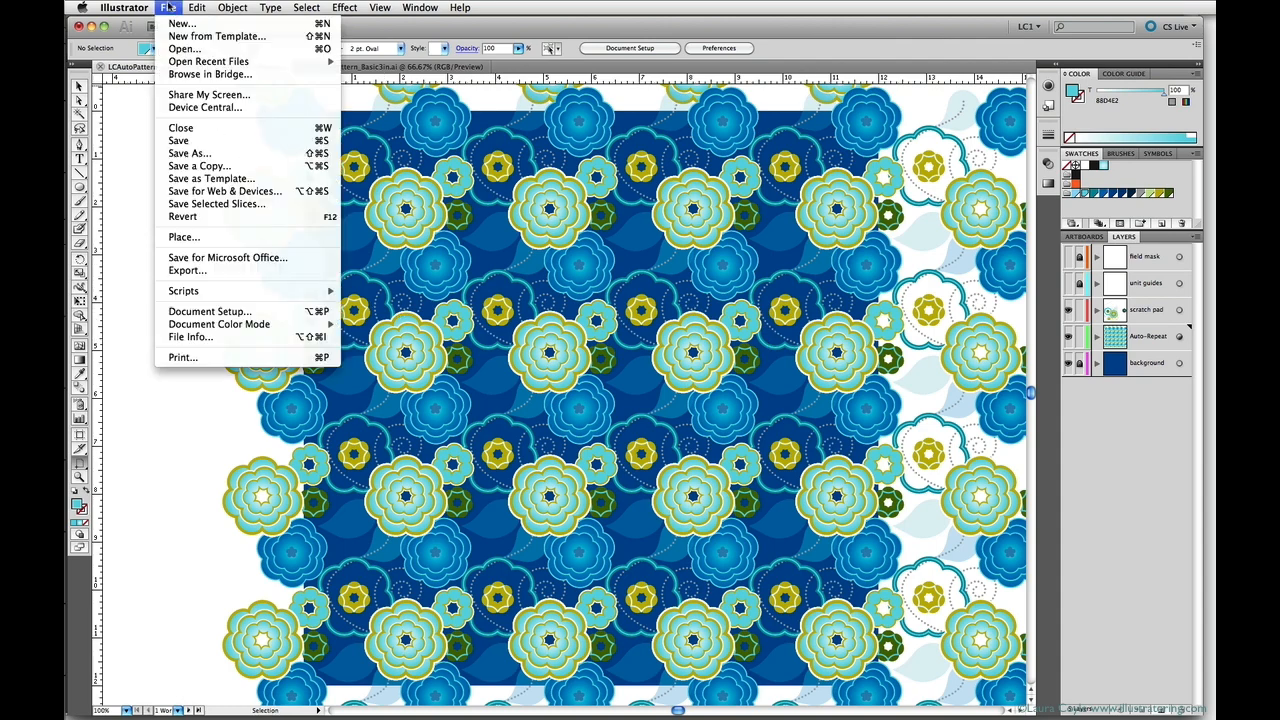
left_click(188, 270)
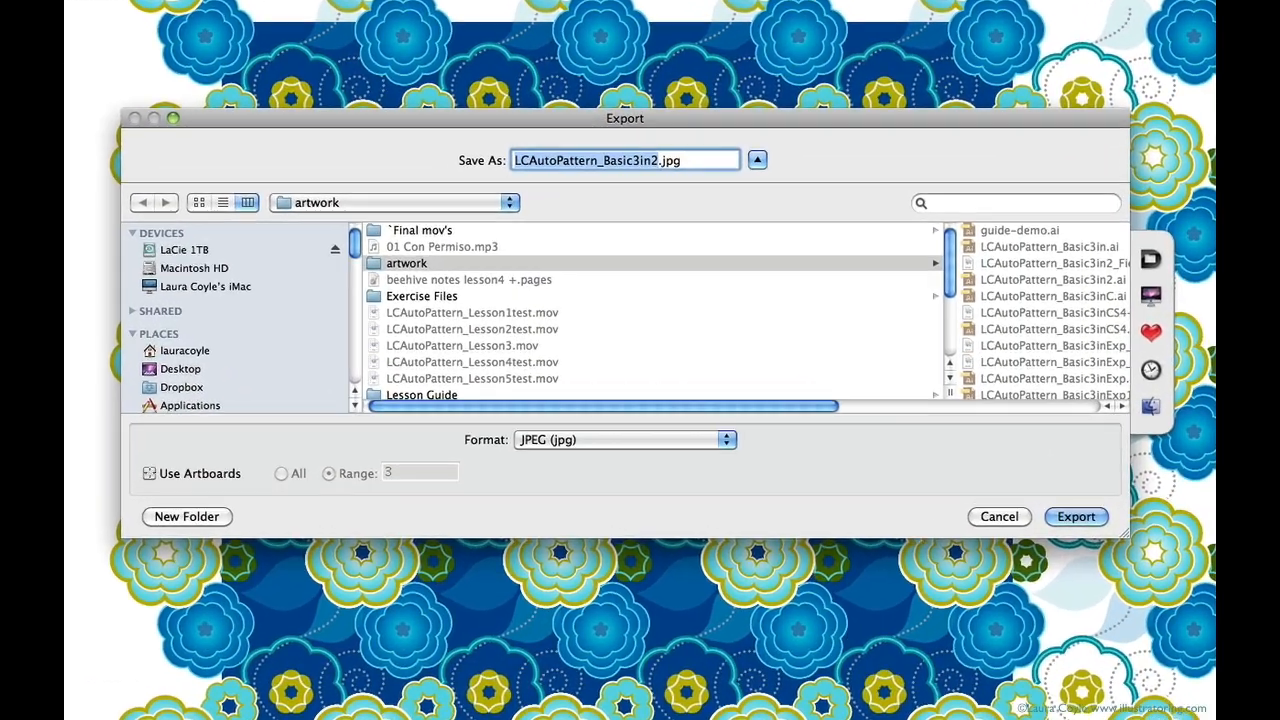
left_click(180, 463)
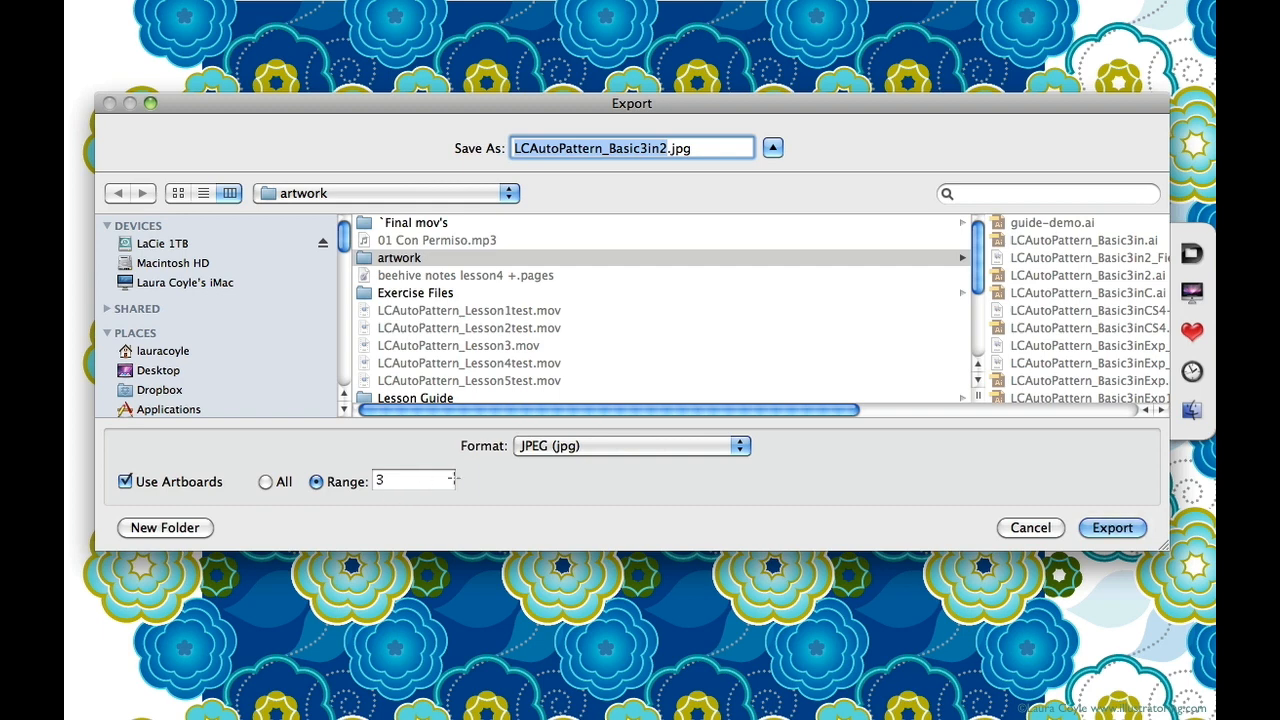
left_click(679, 445)
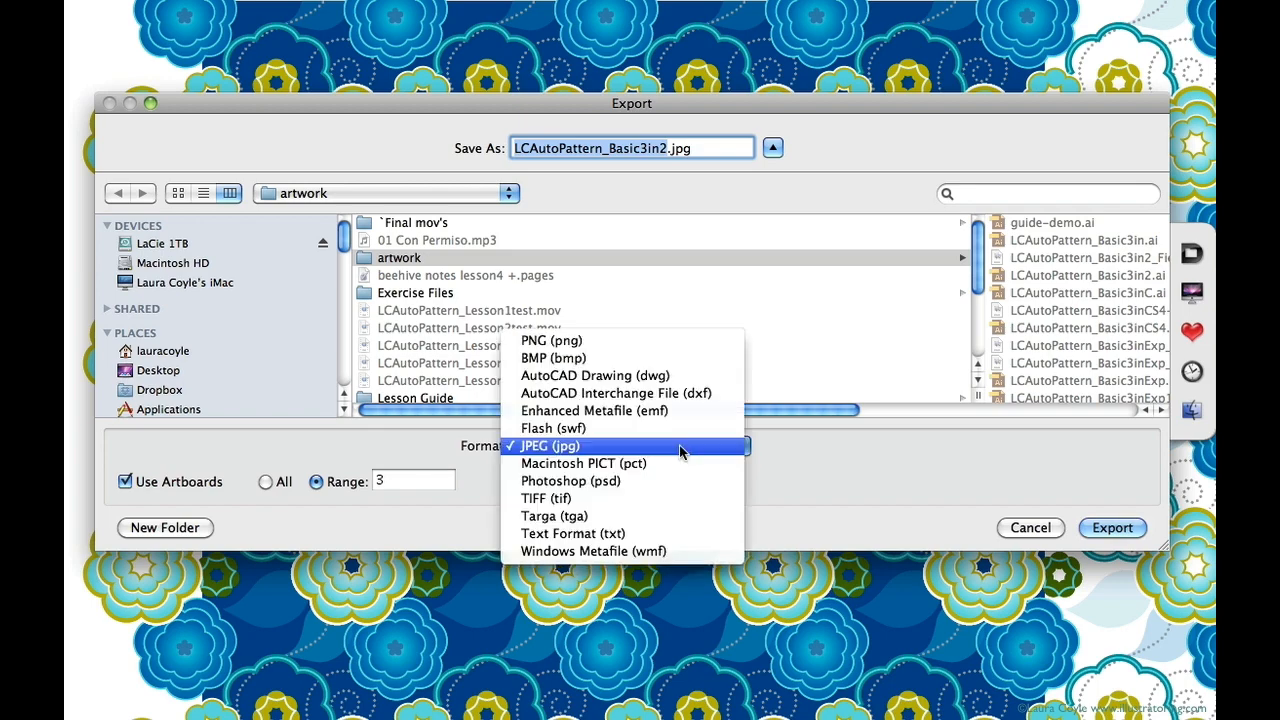
left_click(679, 445)
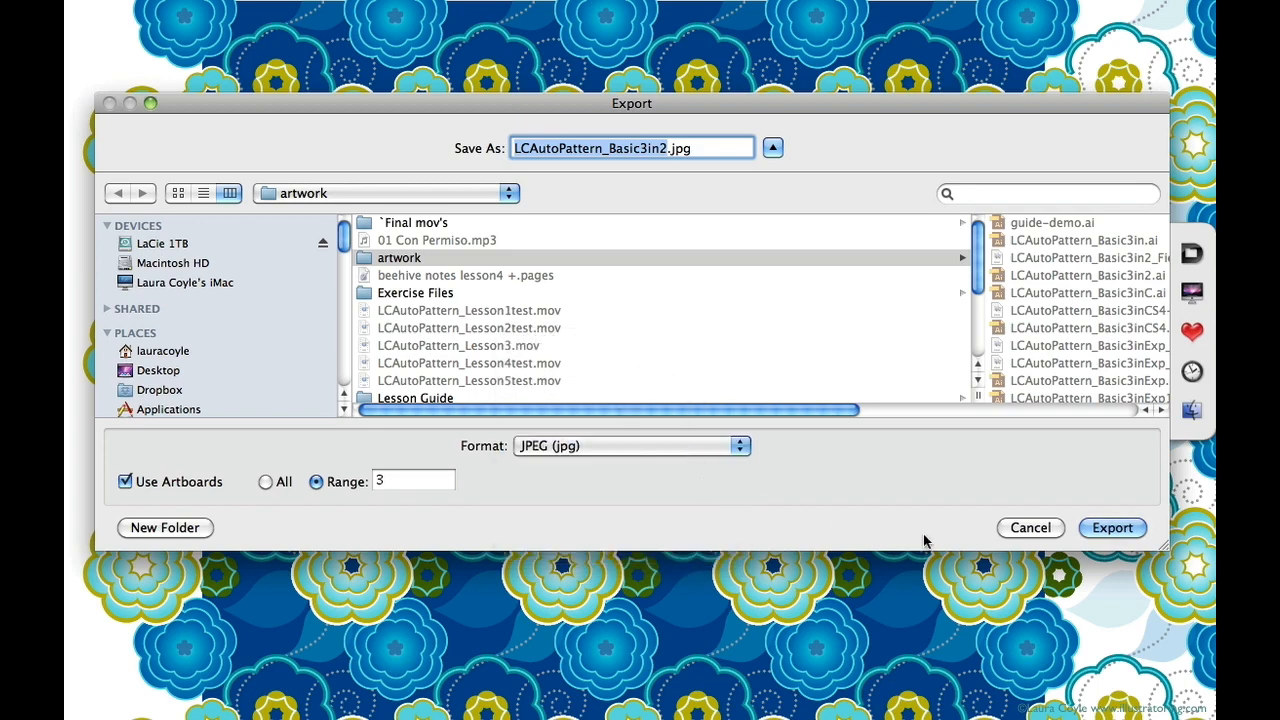
left_click(1108, 528)
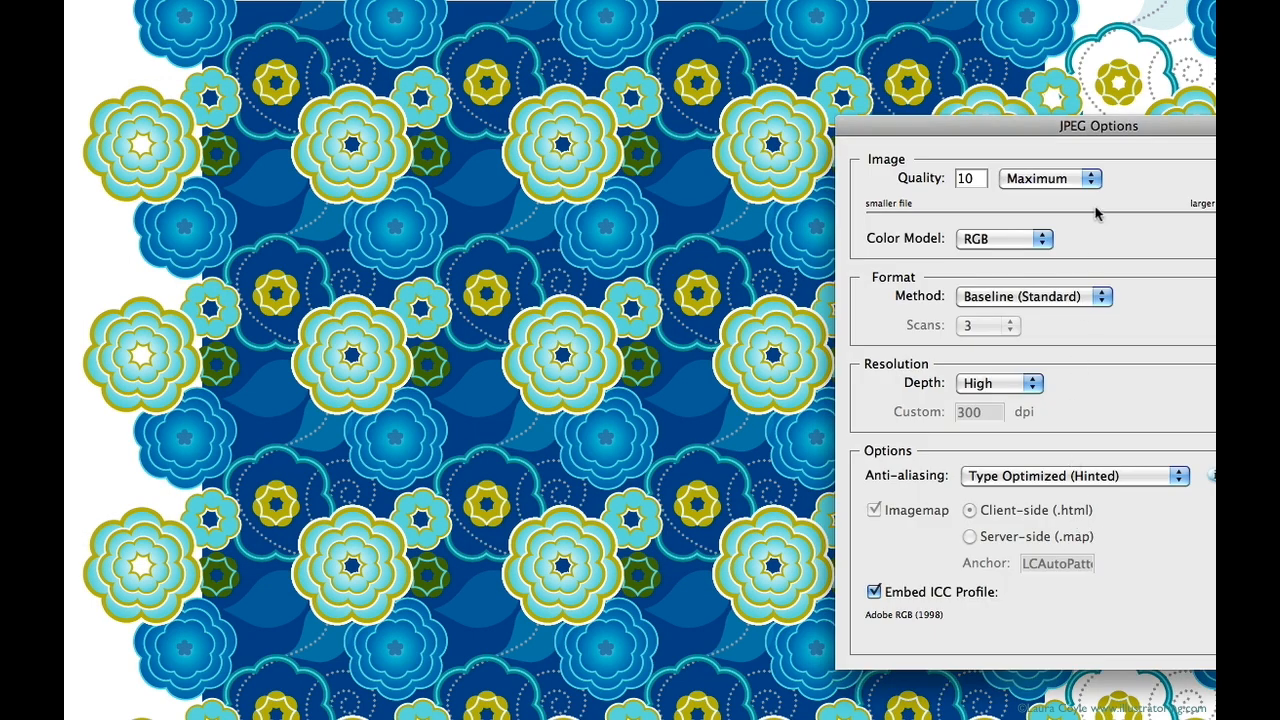
left_click_drag(1128, 131, 662, 100)
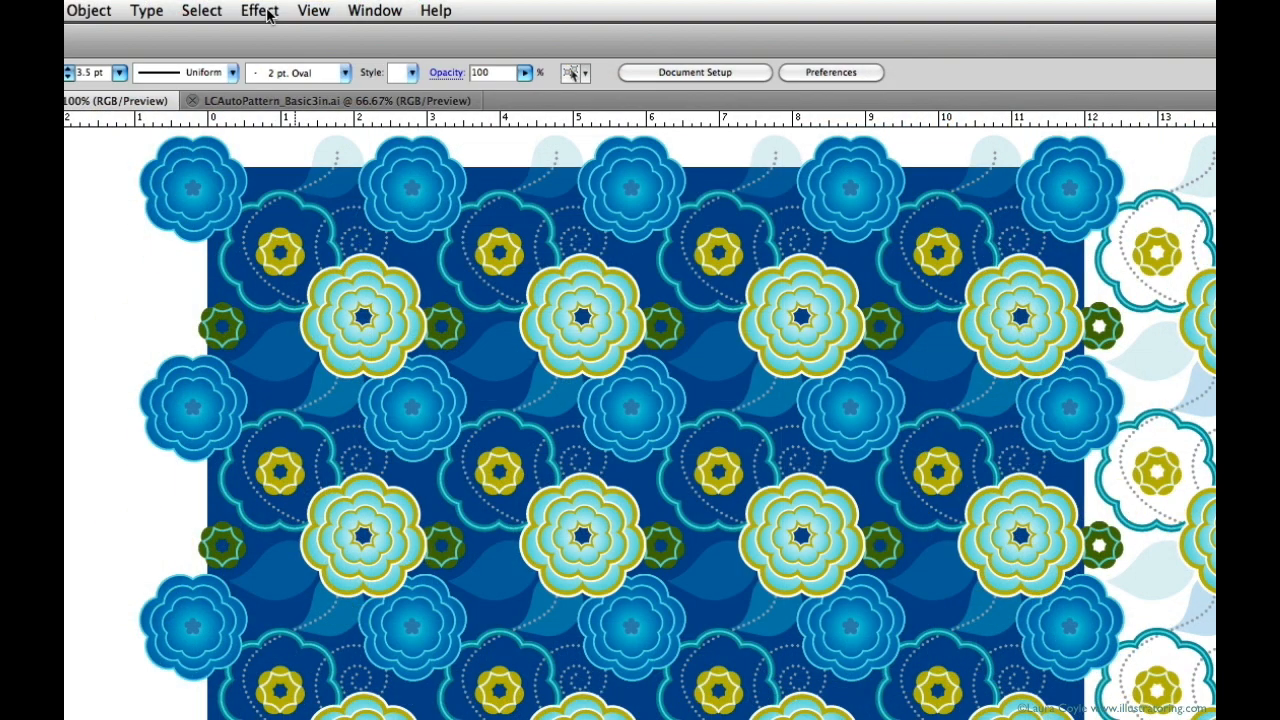
Step: Check the document raster effects settings, and accept the JPEG options with quality 10 (Maximum), RGB color and High resolution
left_click(266, 12)
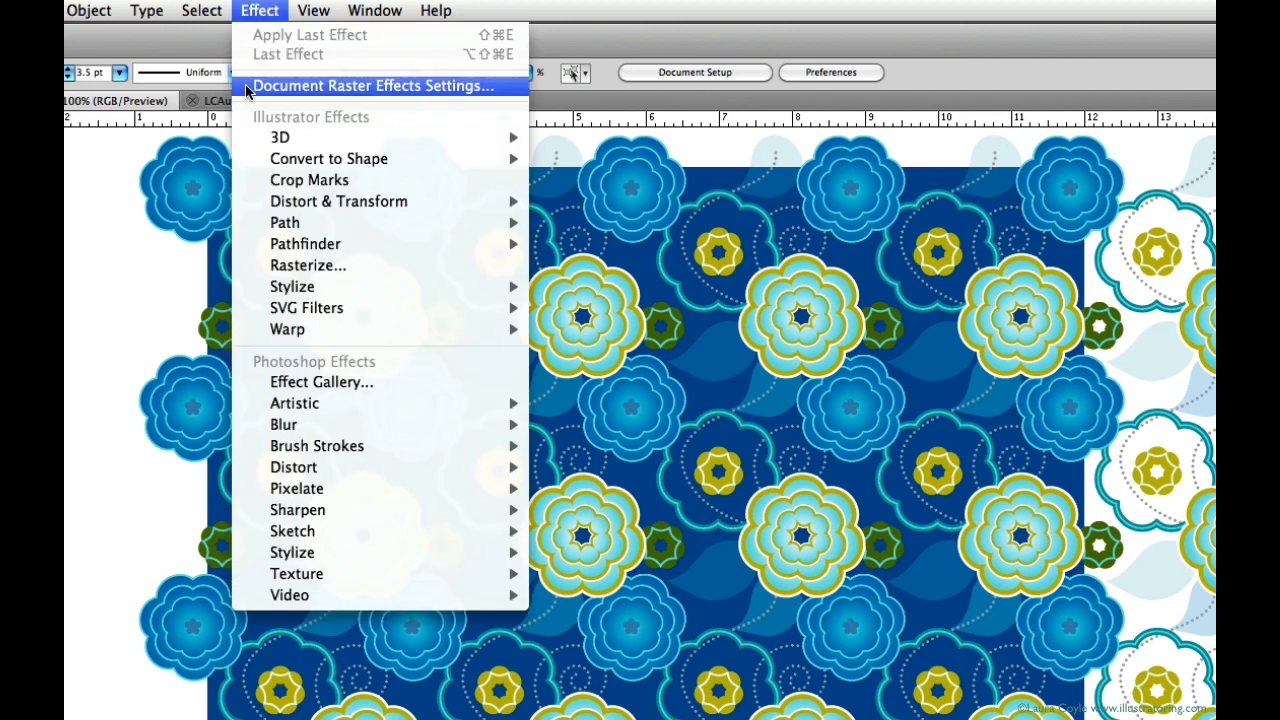
left_click(300, 86)
left_click_drag(944, 327, 433, 221)
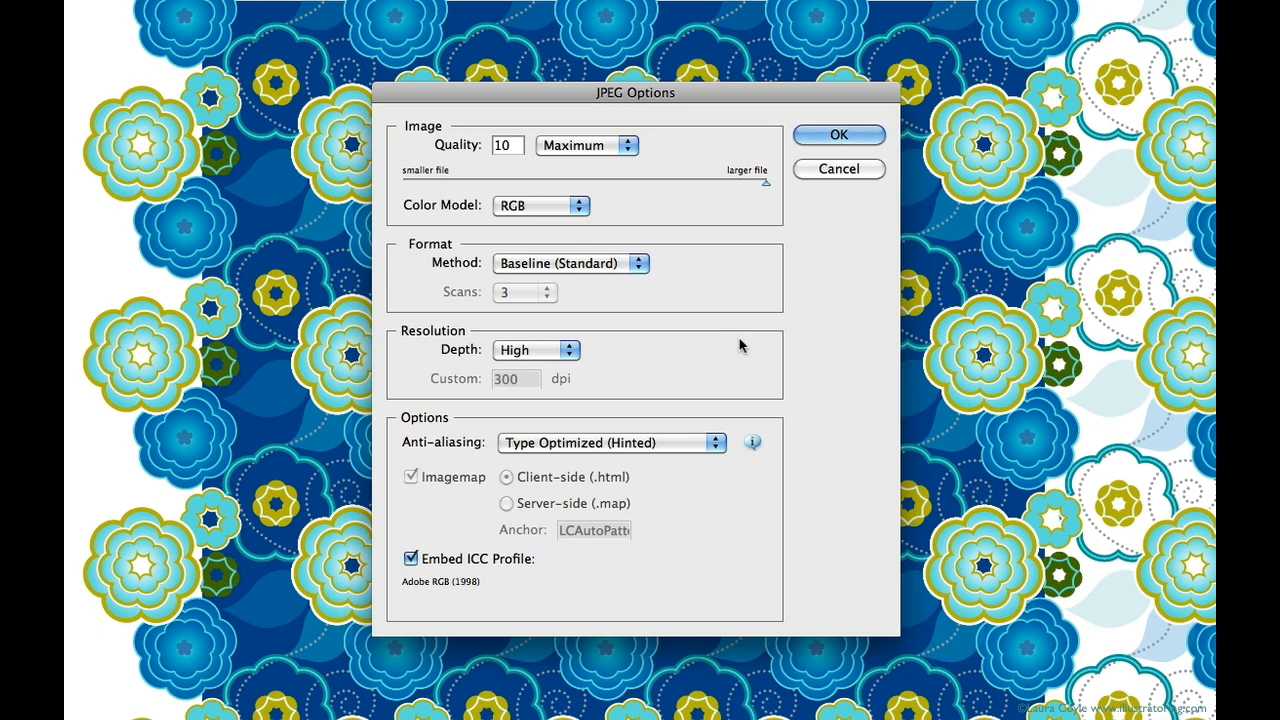
left_click(842, 131)
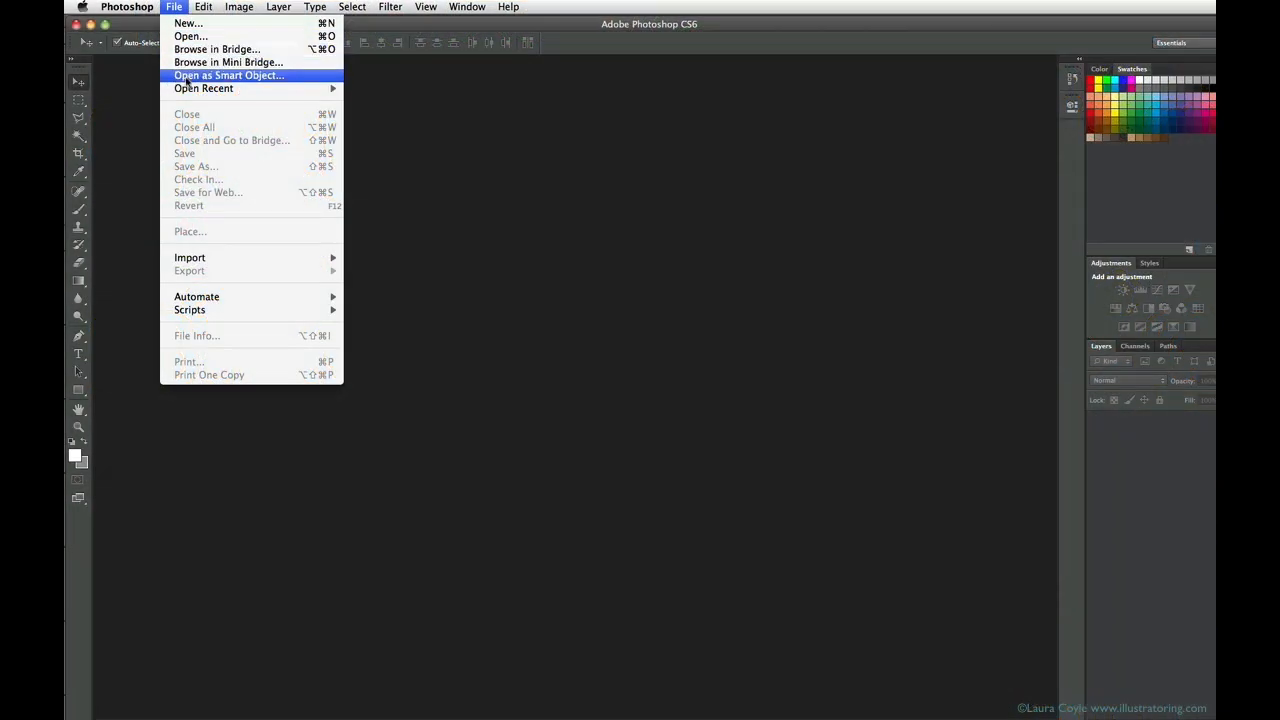
Step: Switch to Photoshop and open the recent file LCAutoPattern_Basic3in2_Field.jpg
mouse_move(188, 90)
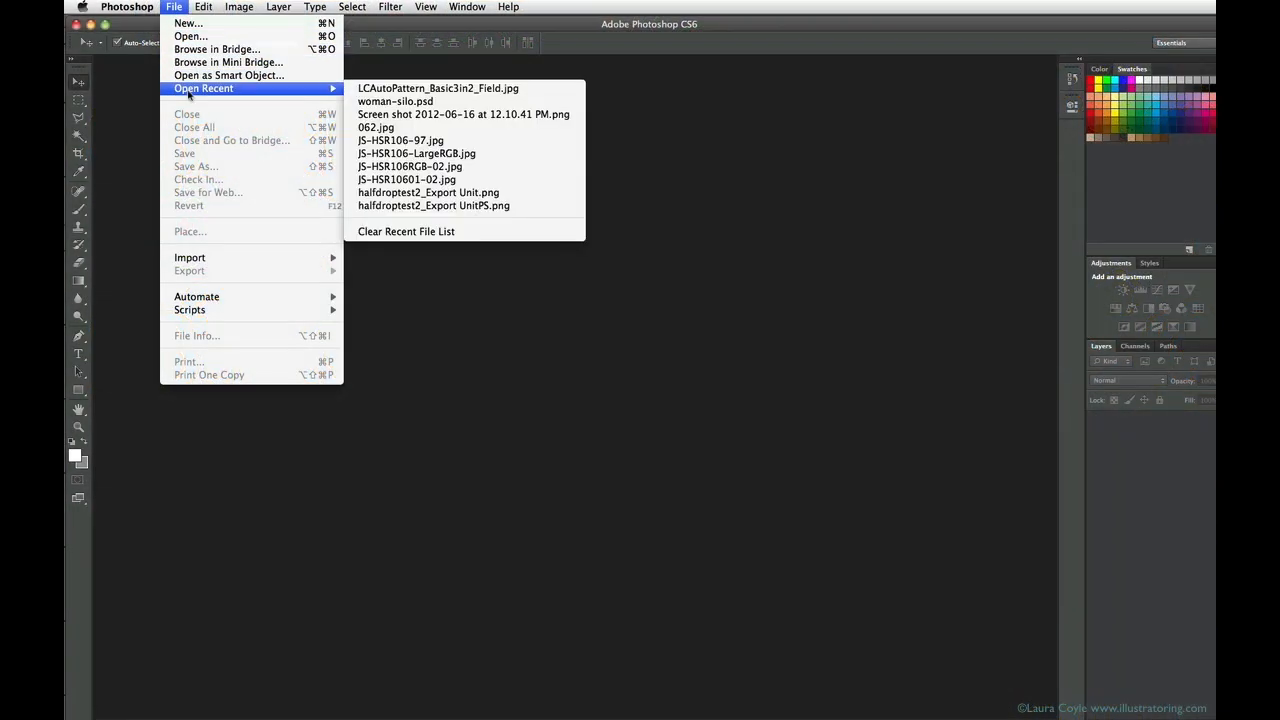
left_click(381, 89)
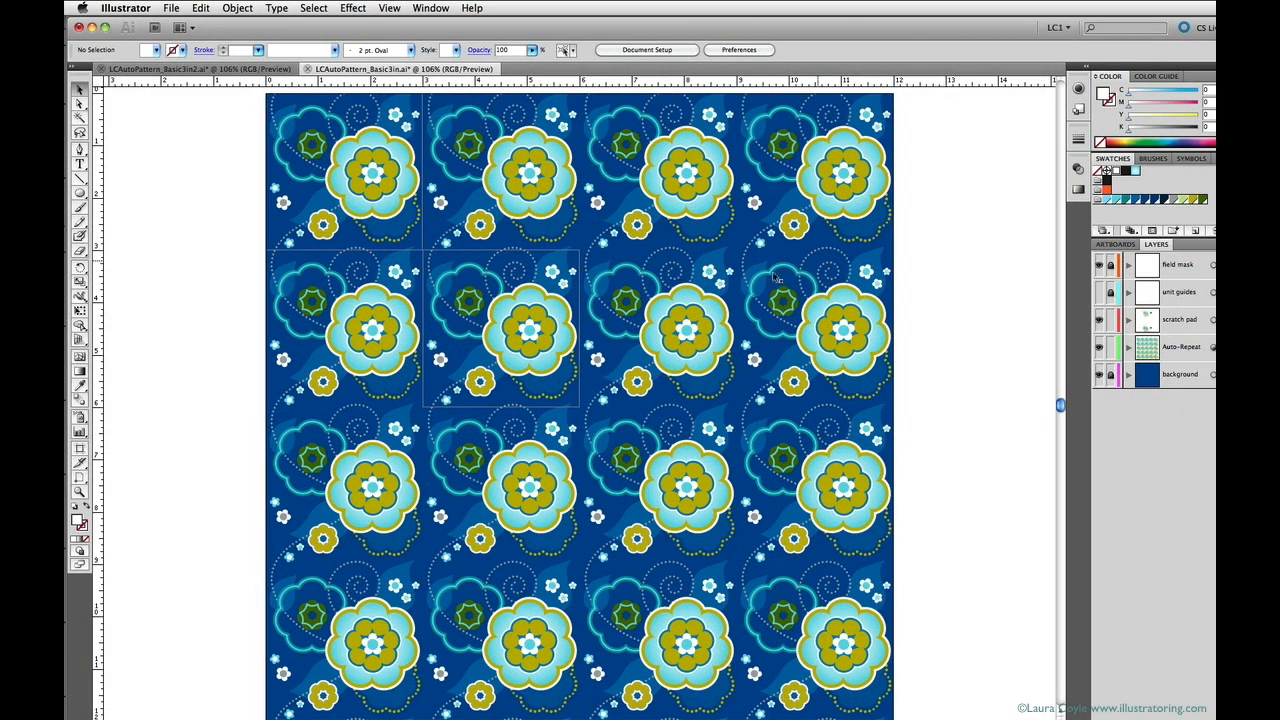
Step: In Illustrator, export only artboard 2 of LCAutoPattern_Basic3in as a PNG at Medium (150 ppi) with a white background
left_click(171, 8)
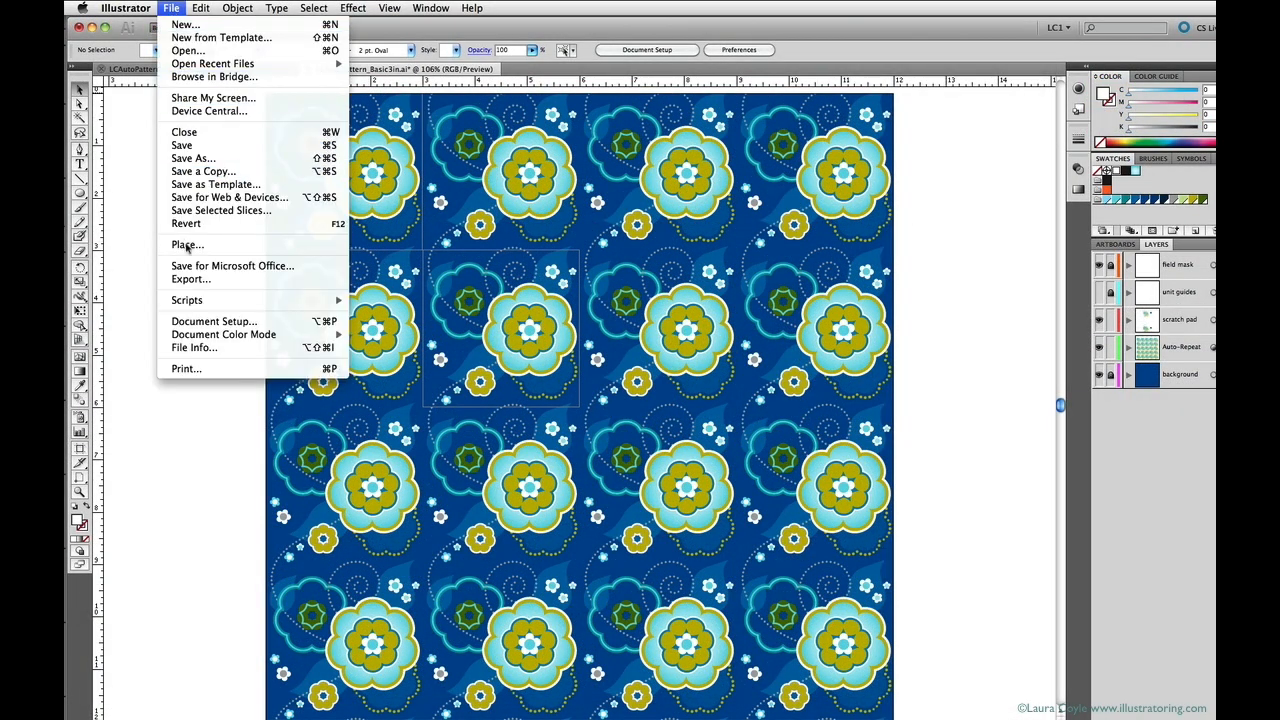
left_click(196, 279)
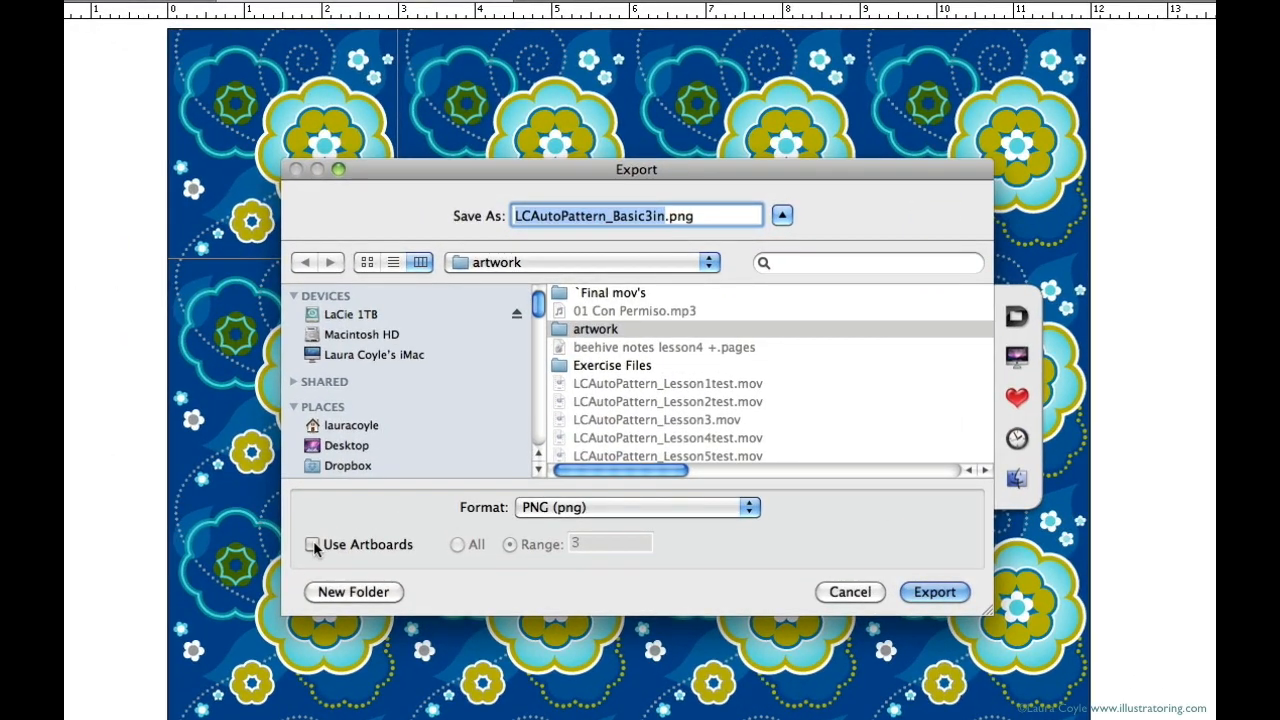
left_click(312, 545)
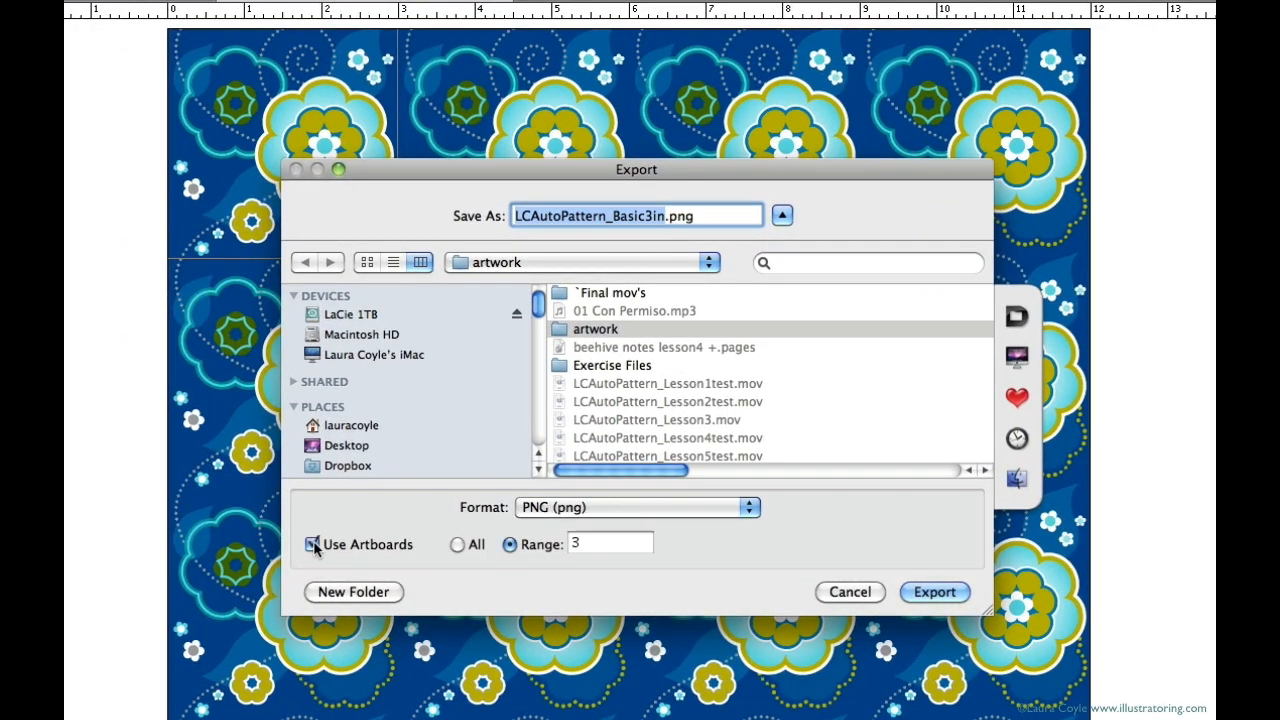
left_click(591, 543)
type("2")
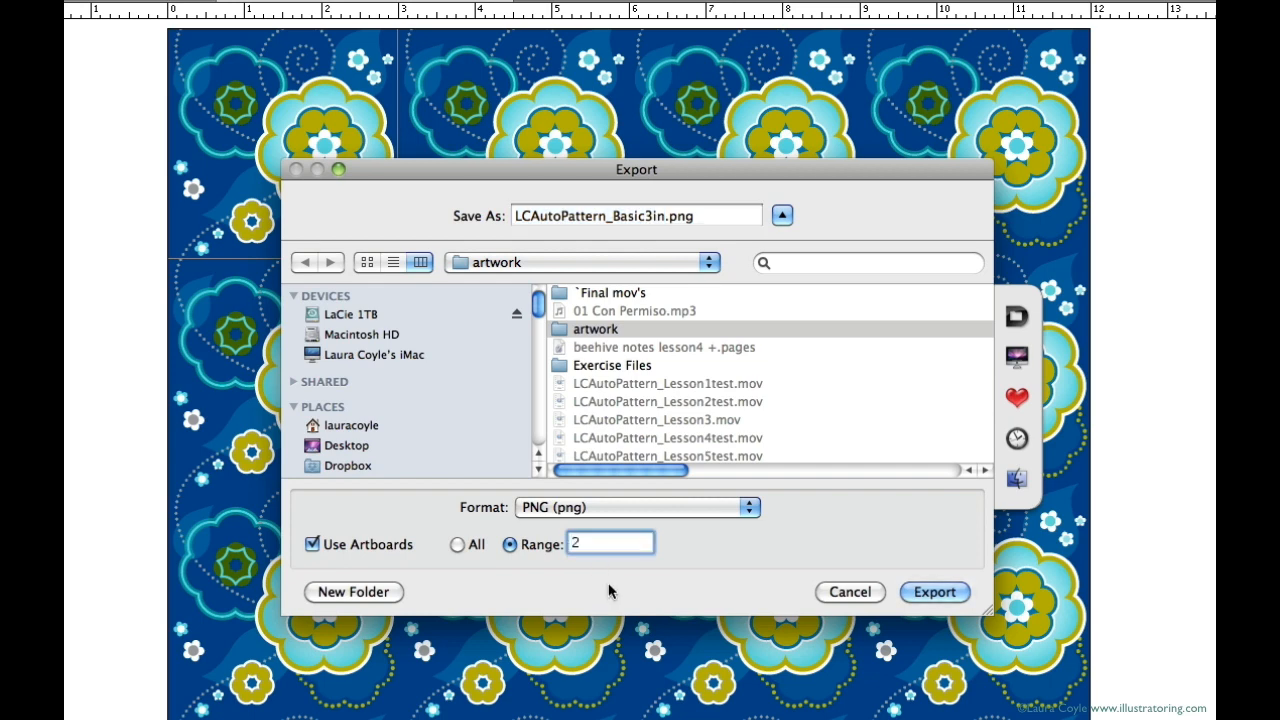
left_click(695, 507)
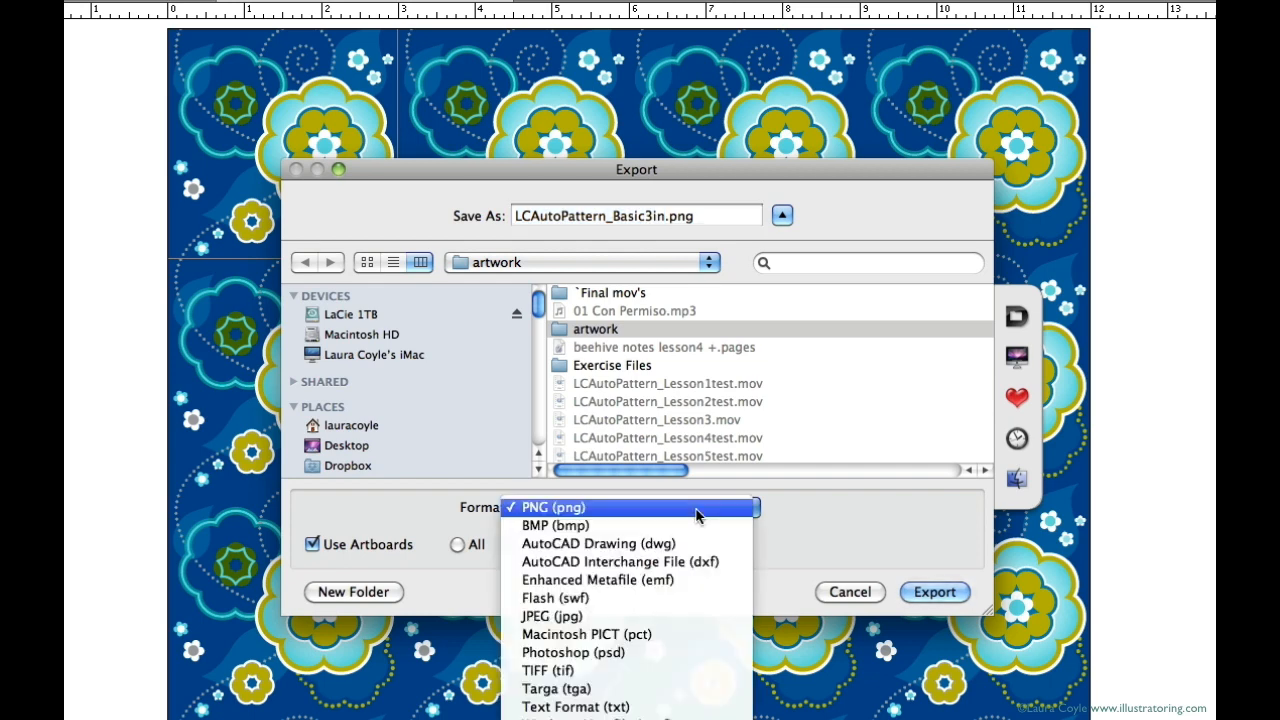
left_click(696, 514)
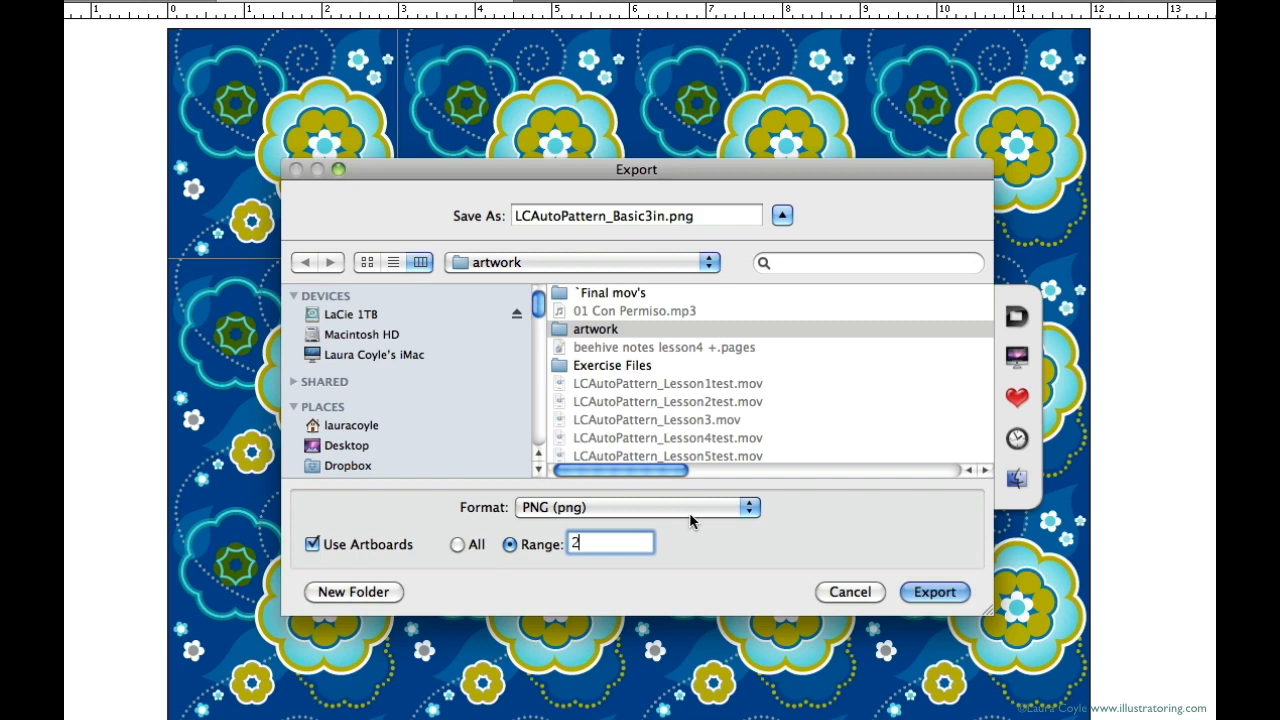
left_click(957, 596)
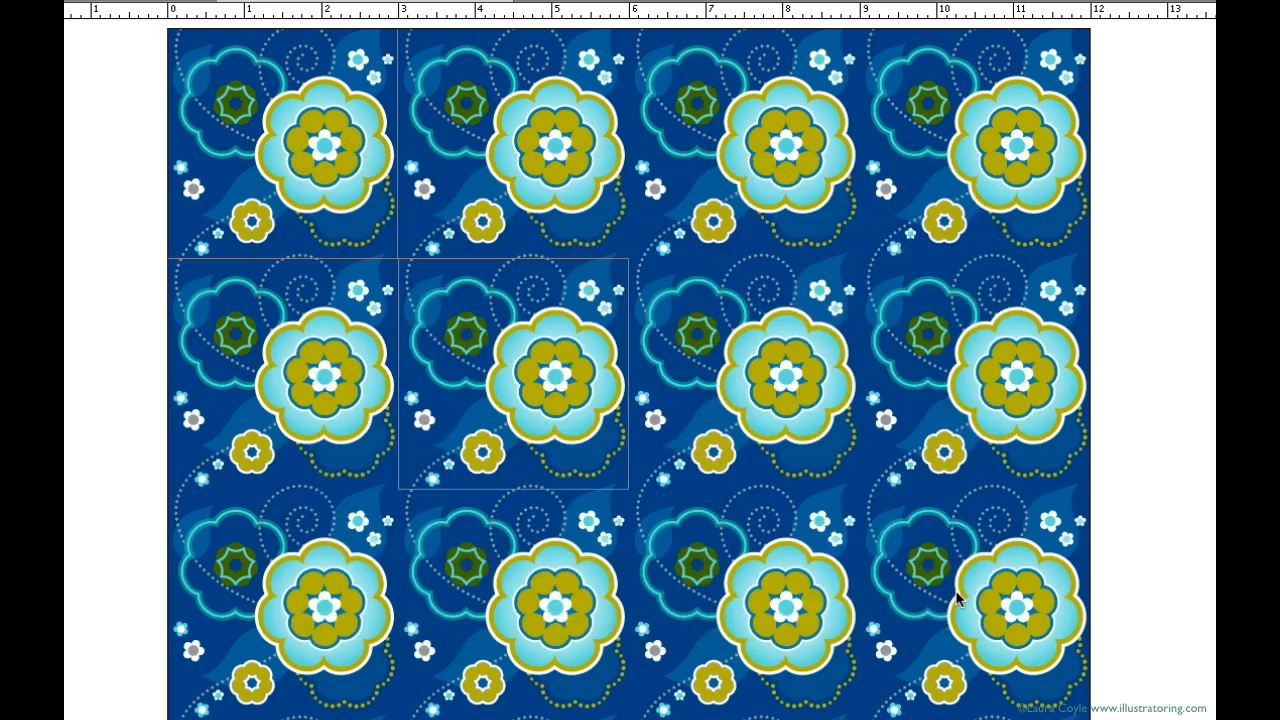
left_click_drag(1008, 245, 514, 262)
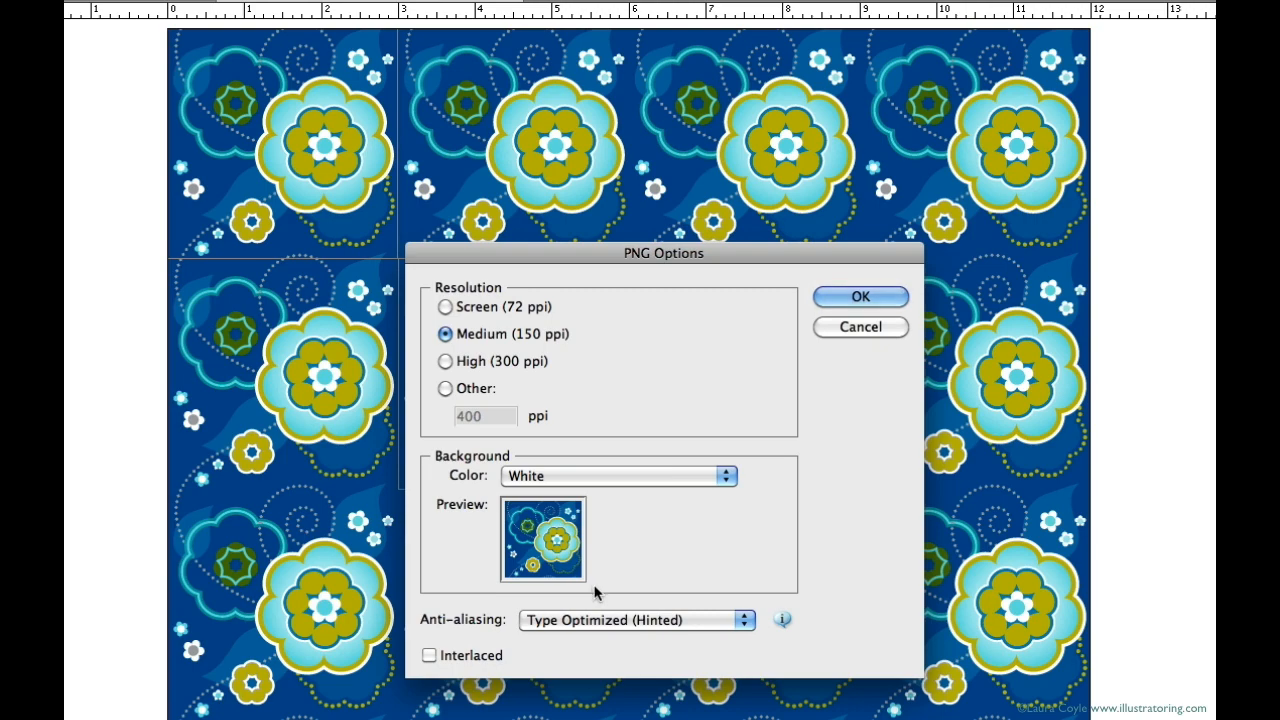
left_click(860, 296)
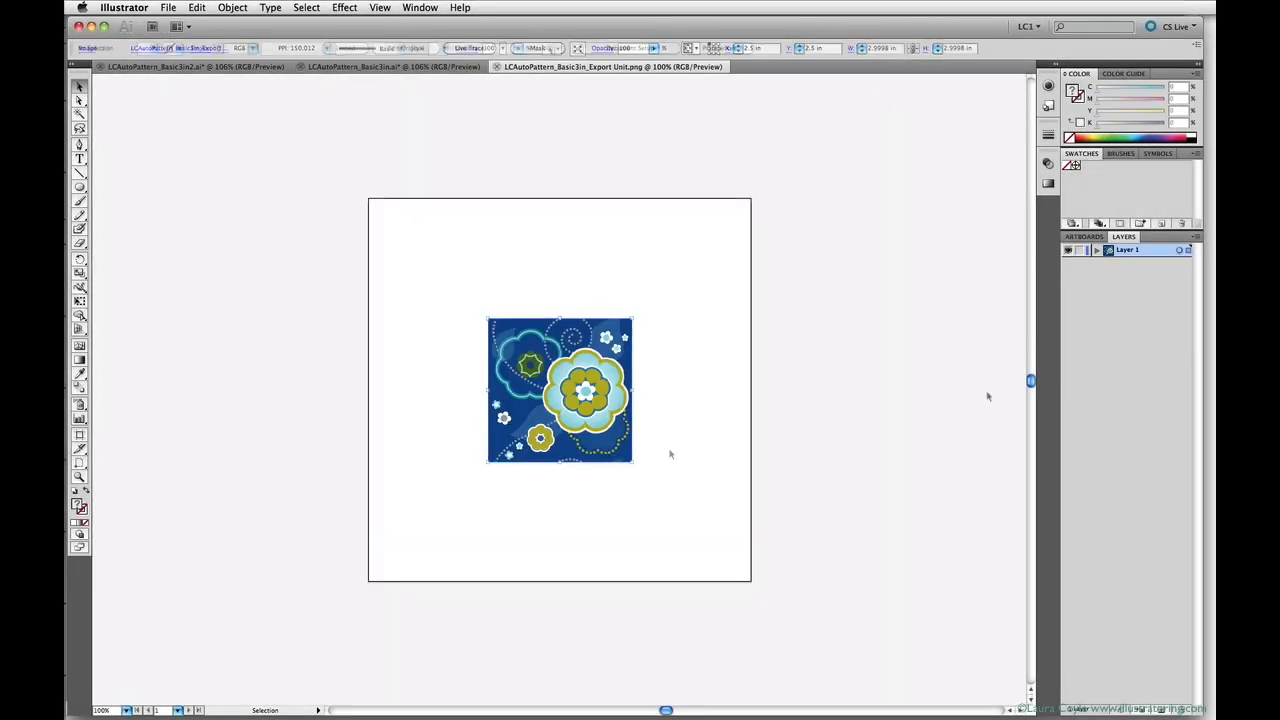
mouse_move(613, 444)
left_mouse_down()
mouse_move(638, 398)
mouse_move(613, 440)
left_mouse_up()
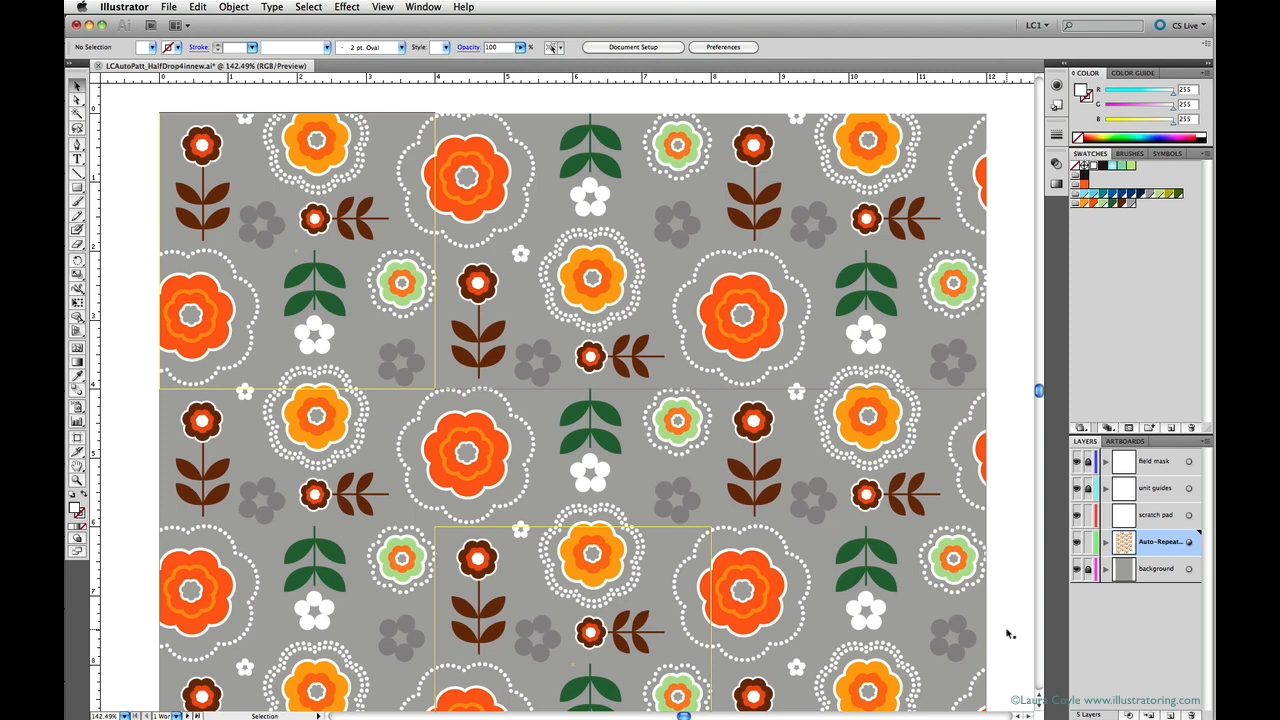
Step: Hide all five layers of the half-drop pattern file, from background to field mask, and switch the document to Outline view
key("super+minus")
key("super+minus")
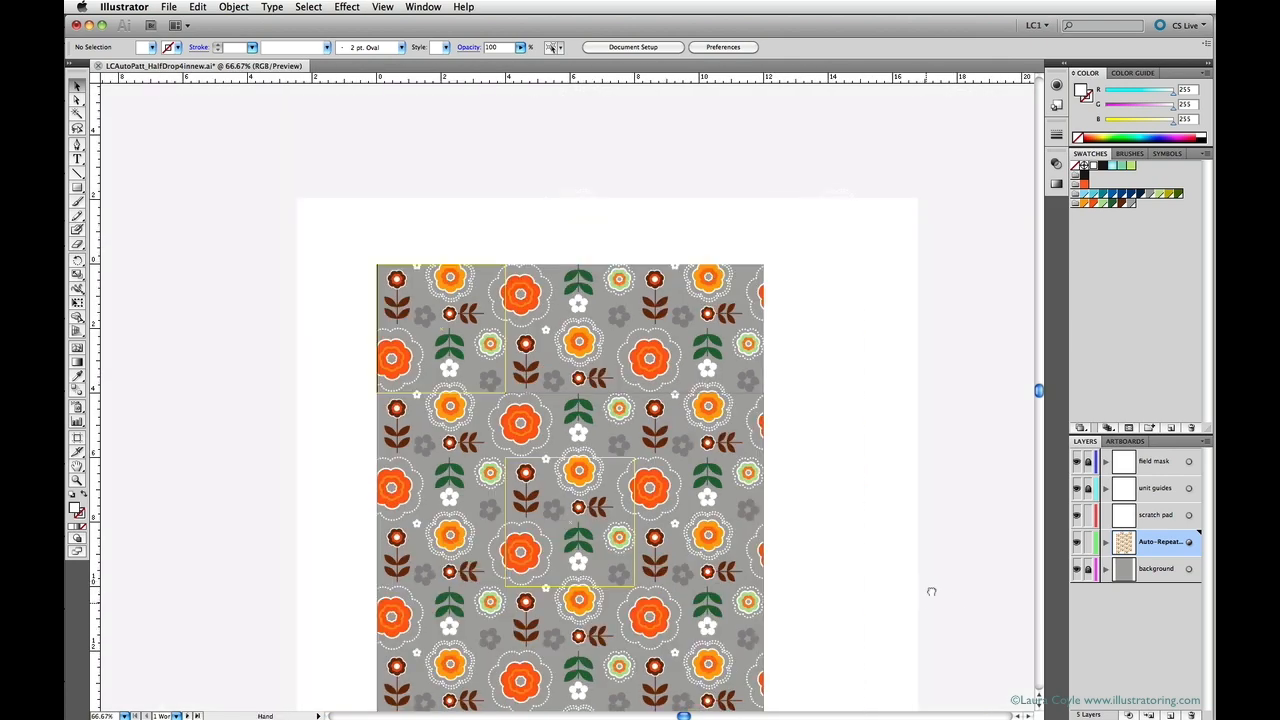
left_click_drag(931, 591, 957, 449)
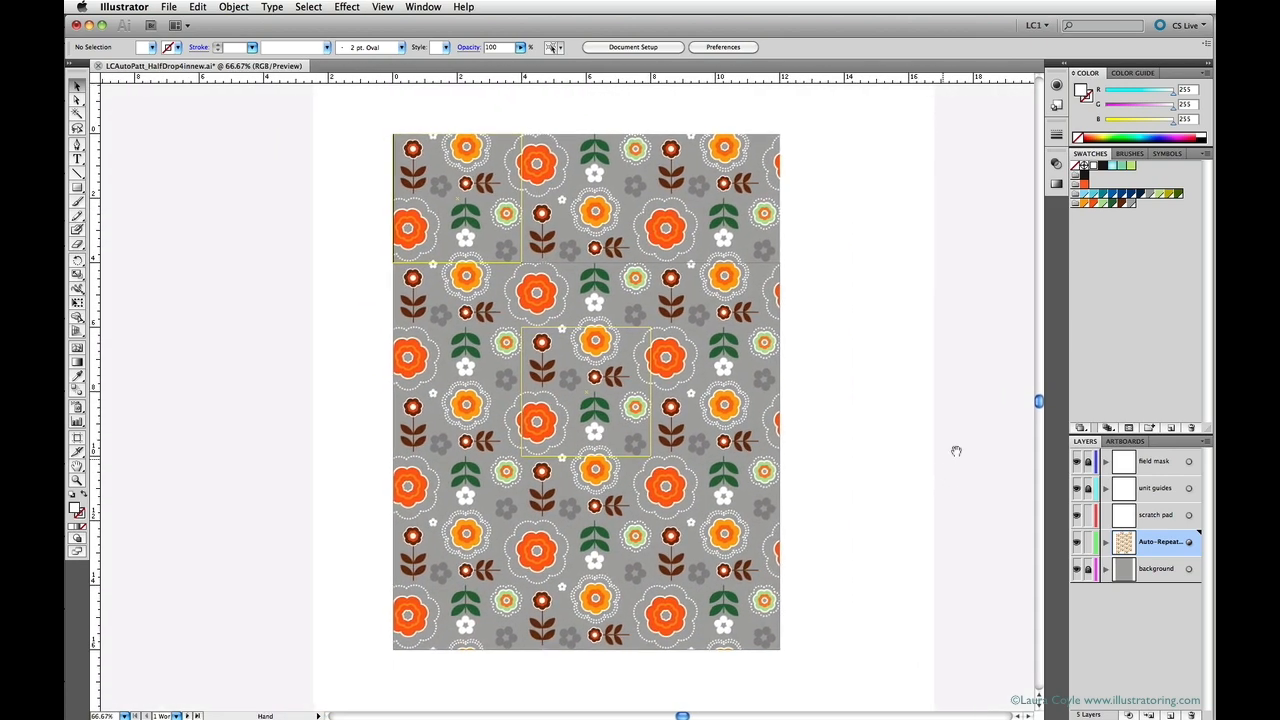
left_click(1077, 569)
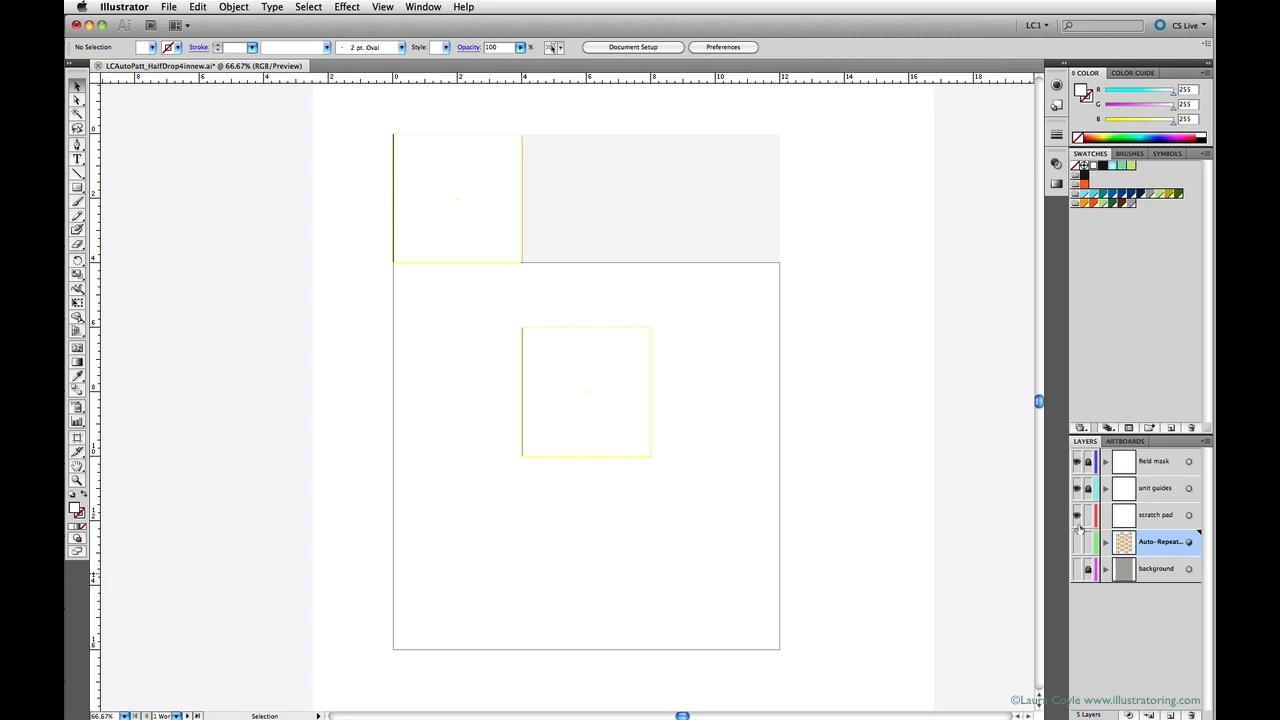
left_click(1076, 461)
left_click(1076, 488)
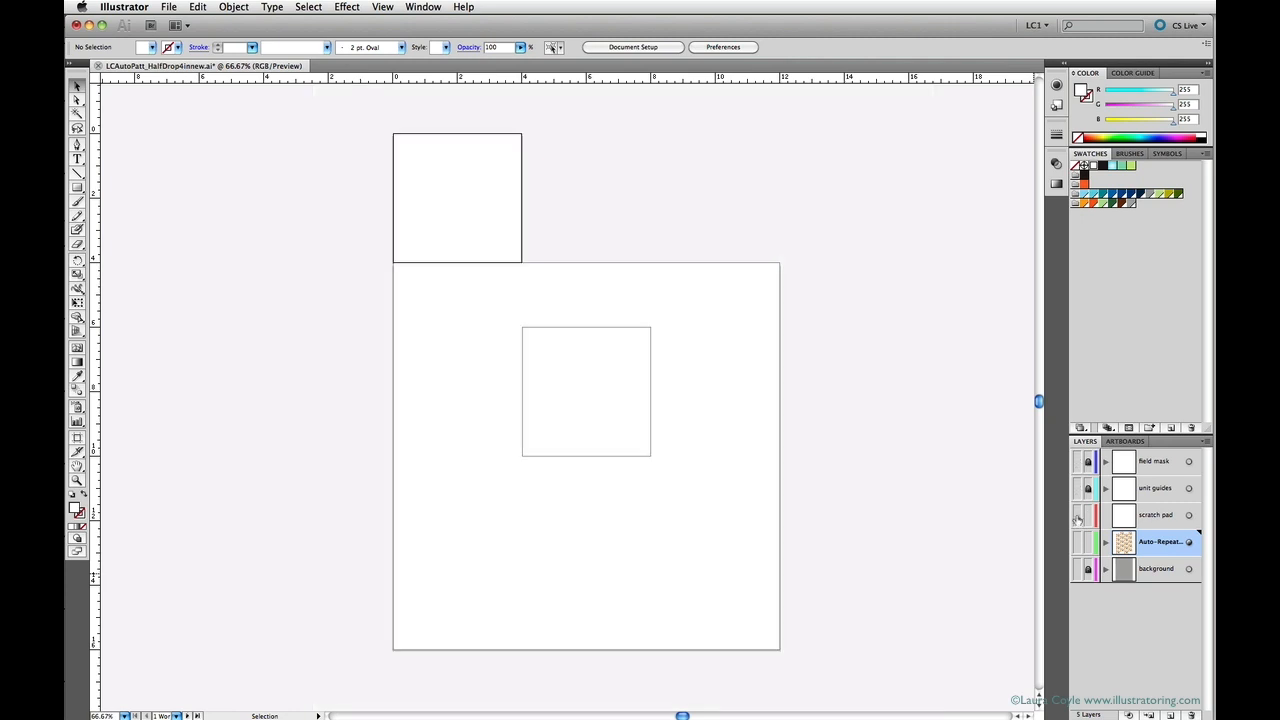
key("super+y")
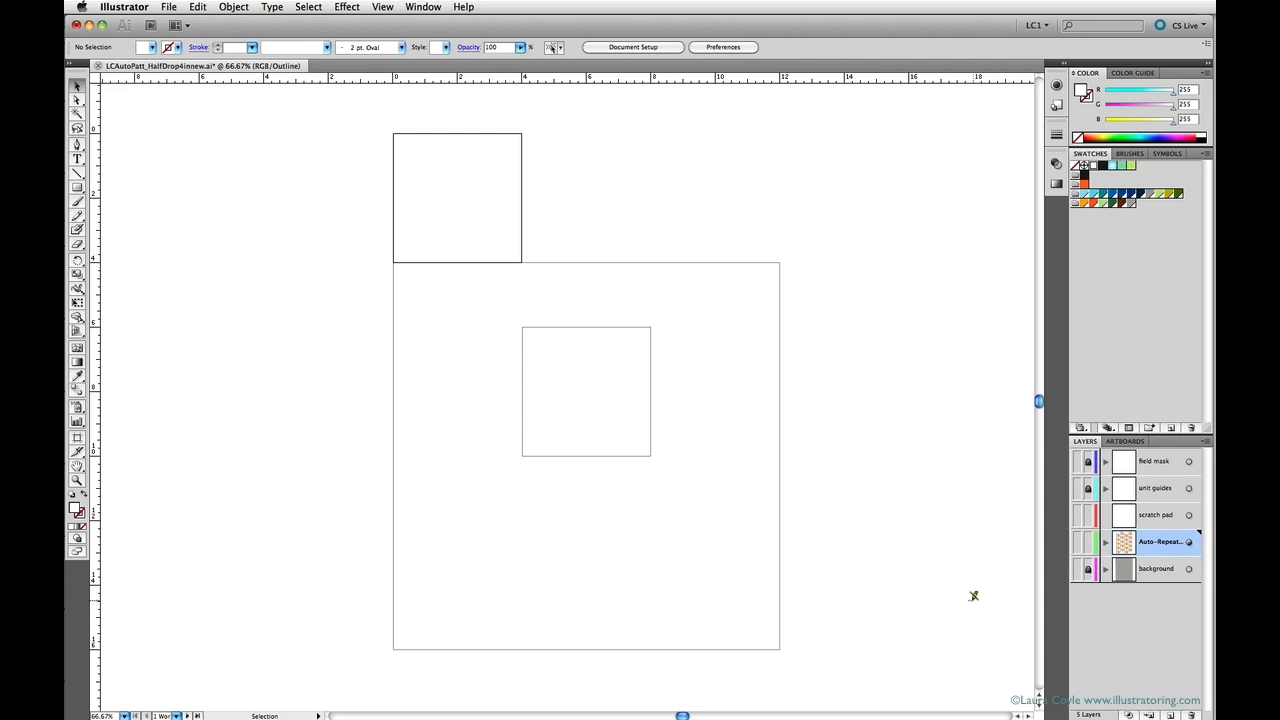
Step: Enter artboard editing with the Artboard tool and select the Field artboard, followed by the Working Unit artboard
left_click(78, 438)
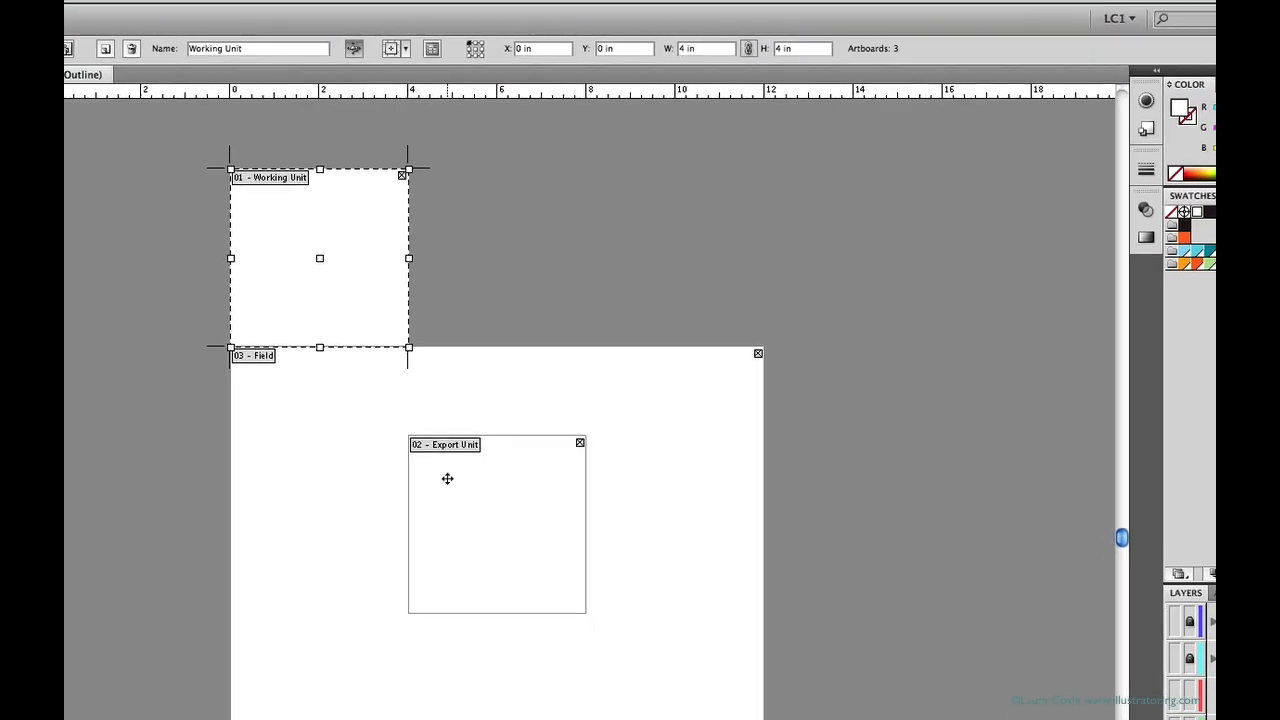
left_click(447, 478)
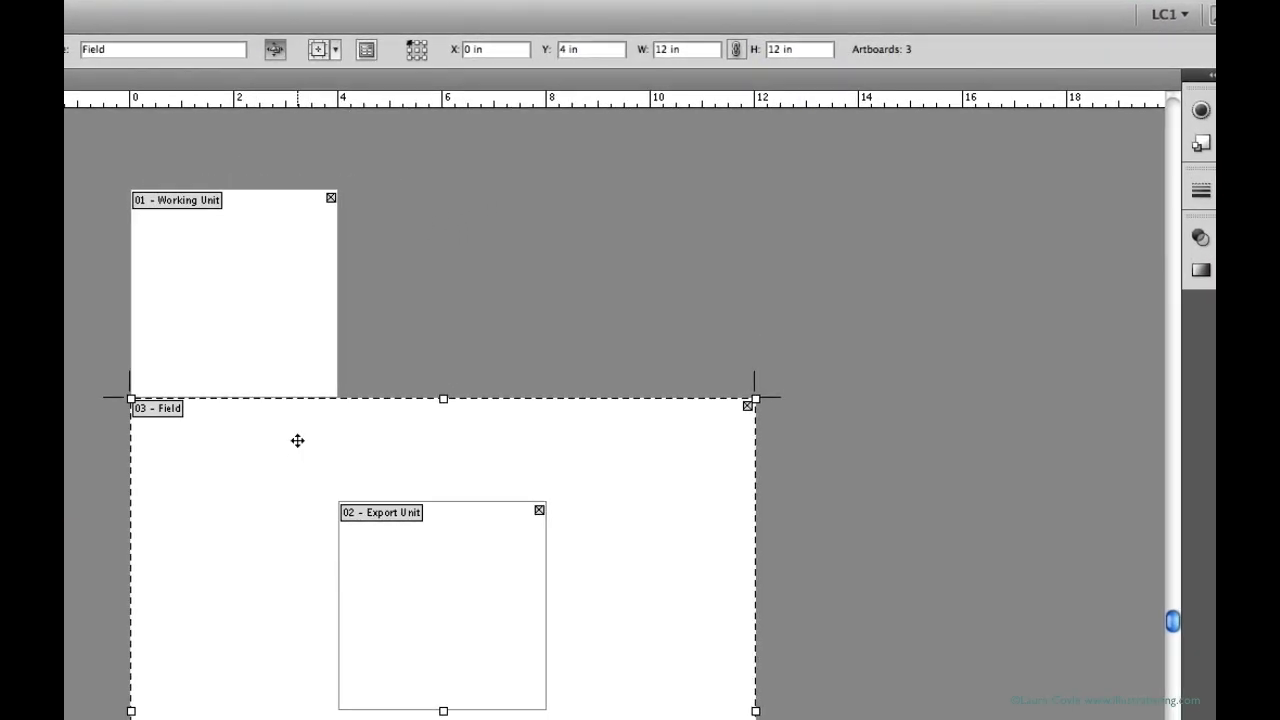
left_click(302, 334)
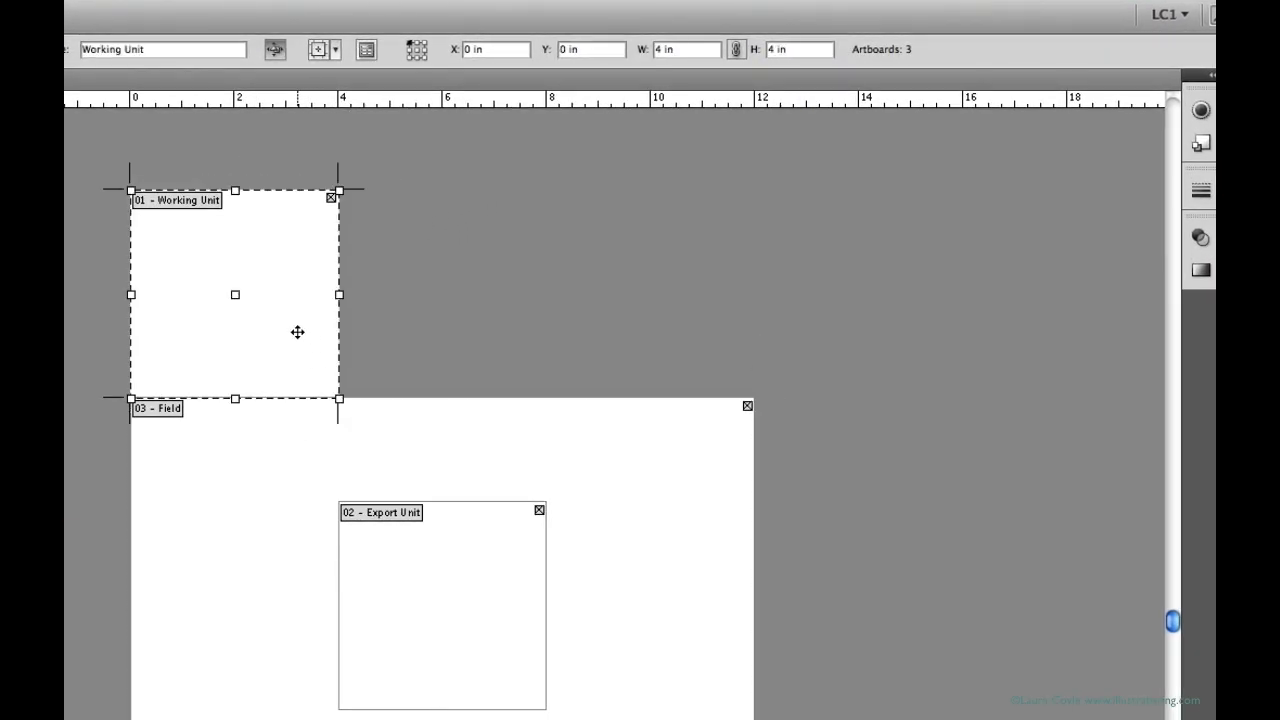
Step: Try shifting the Working Unit artboard to about X 0.06 in, Y 0.04 in, and undo the move
left_click_drag(300, 336, 303, 338)
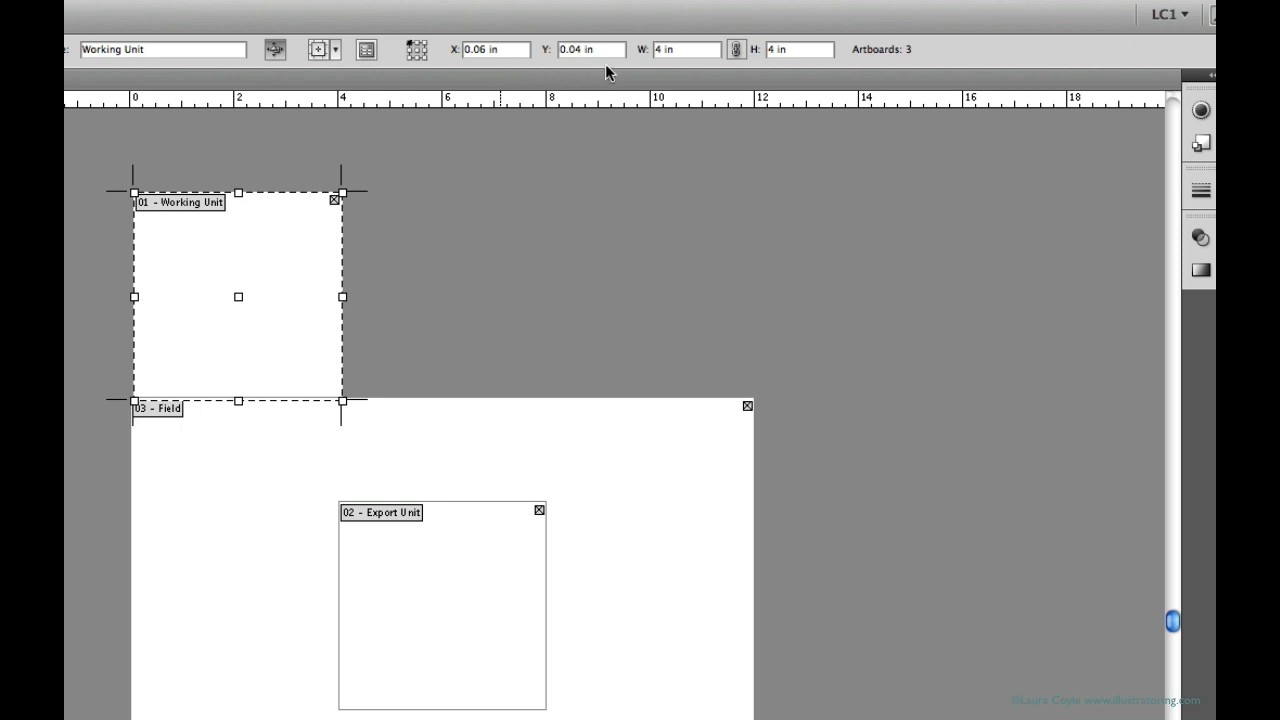
key("ctrl+z")
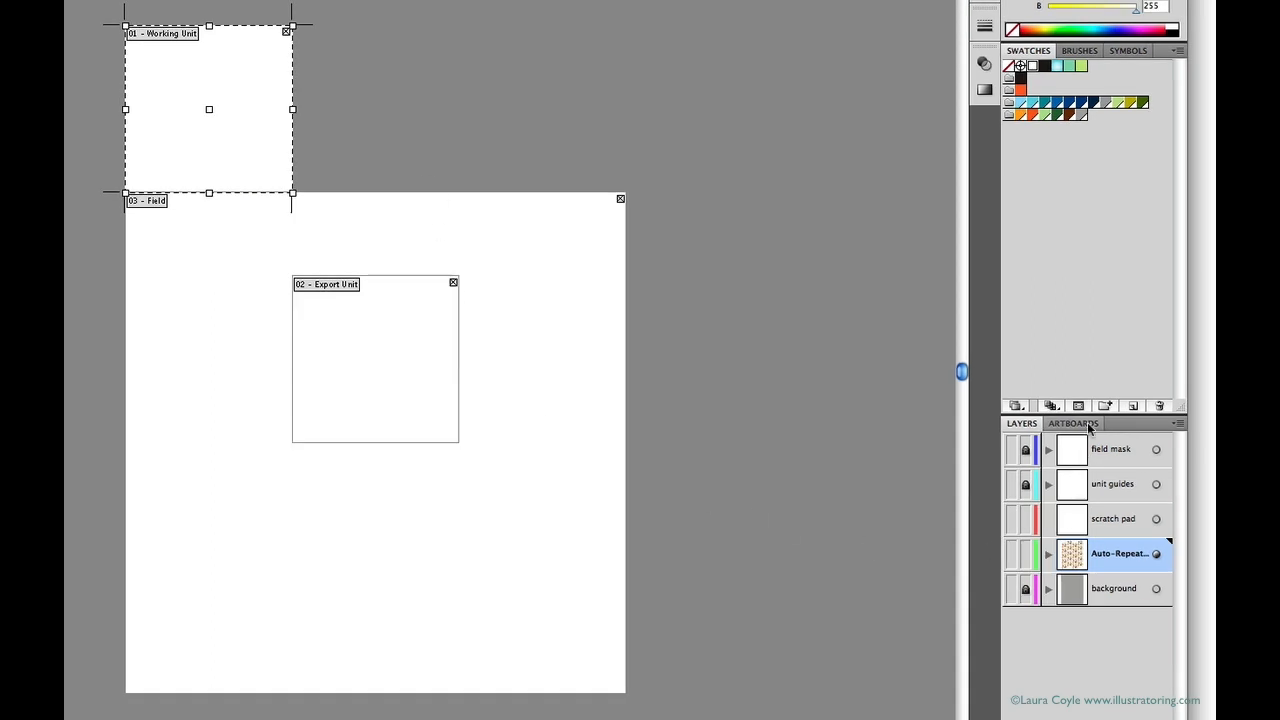
Step: Show the list of named artboards and select Export Unit, followed by Field
left_click(1089, 424)
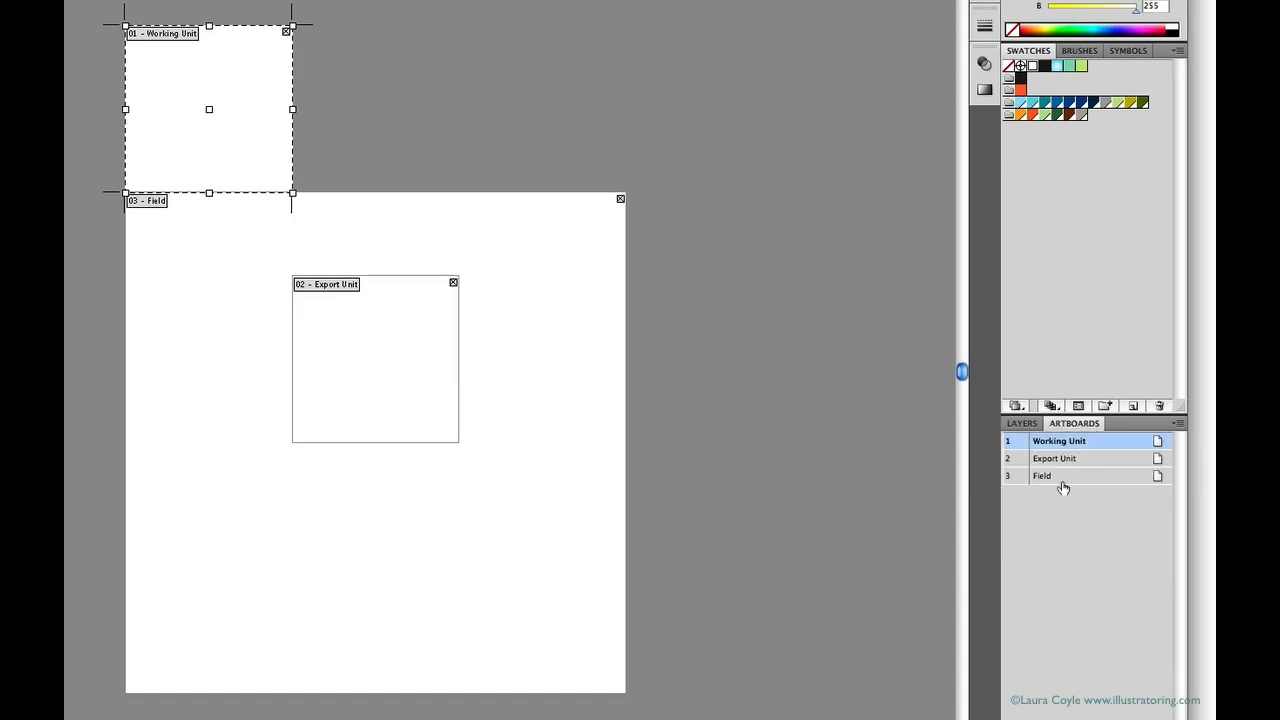
left_click(1080, 460)
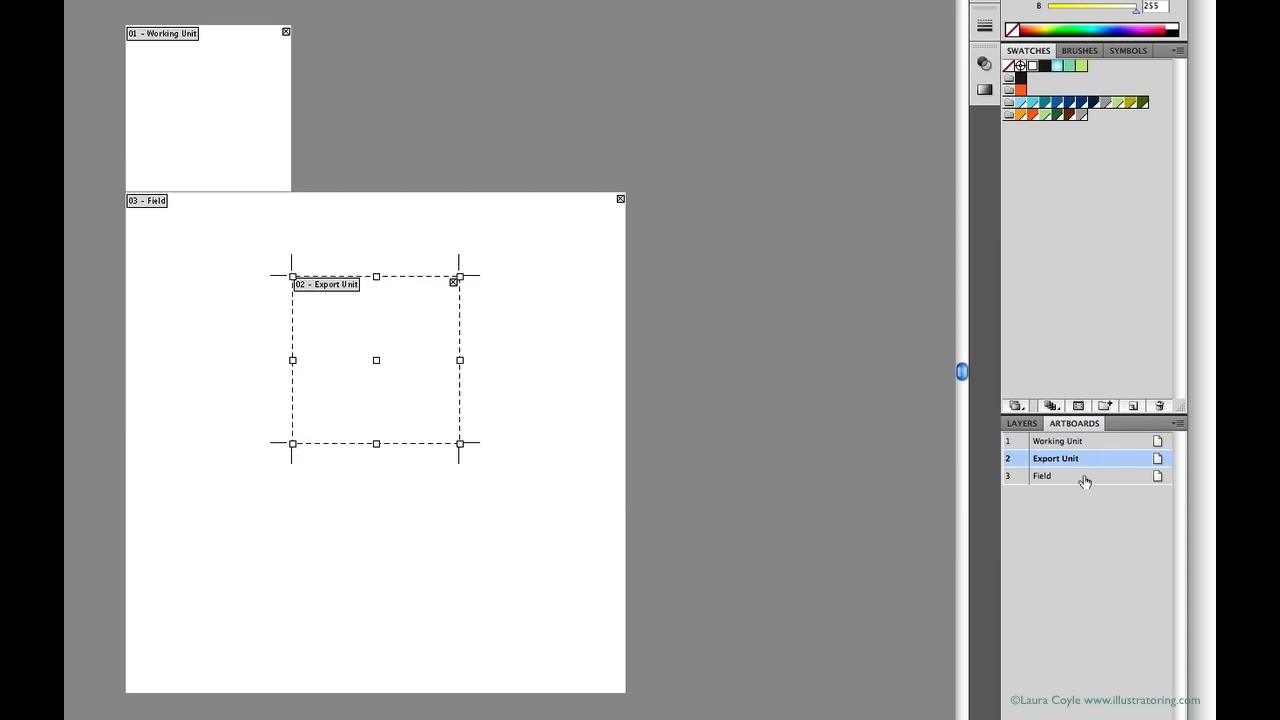
left_click(1085, 479)
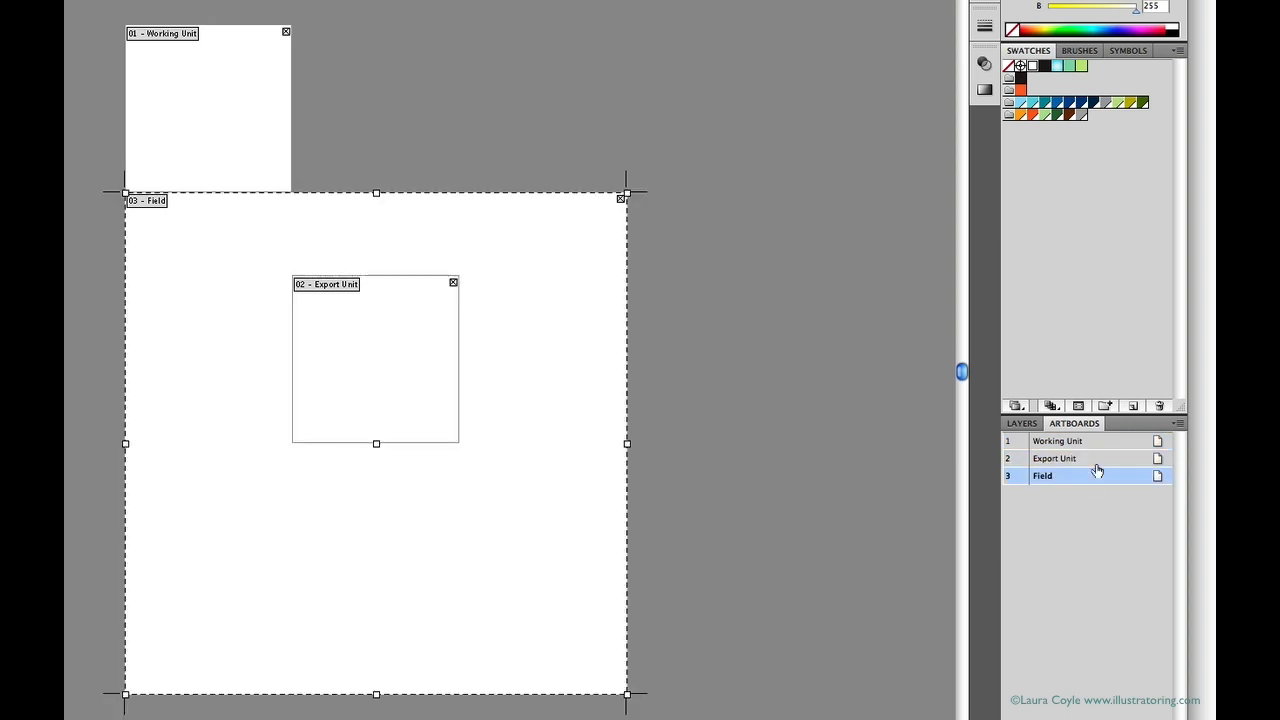
Step: Select the Working Unit, Export Unit and Field artboards in turn to review each one's place in the layout
left_click(1104, 443)
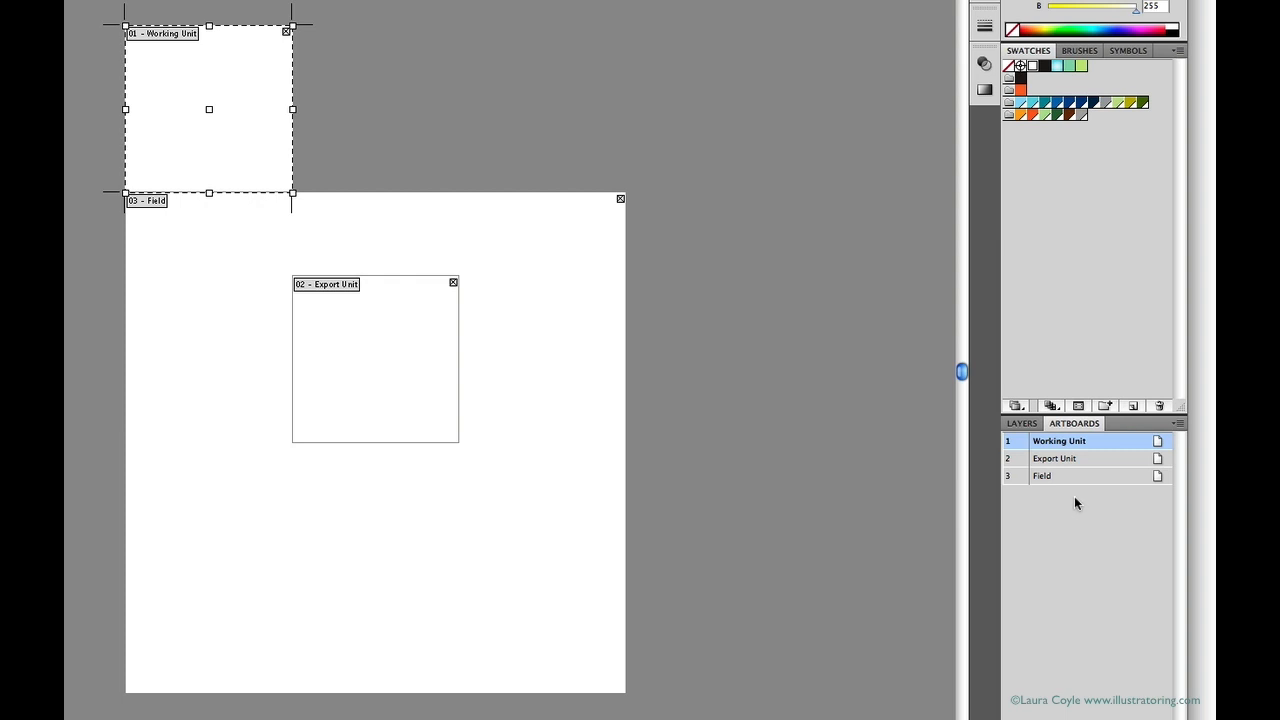
left_click(1091, 460)
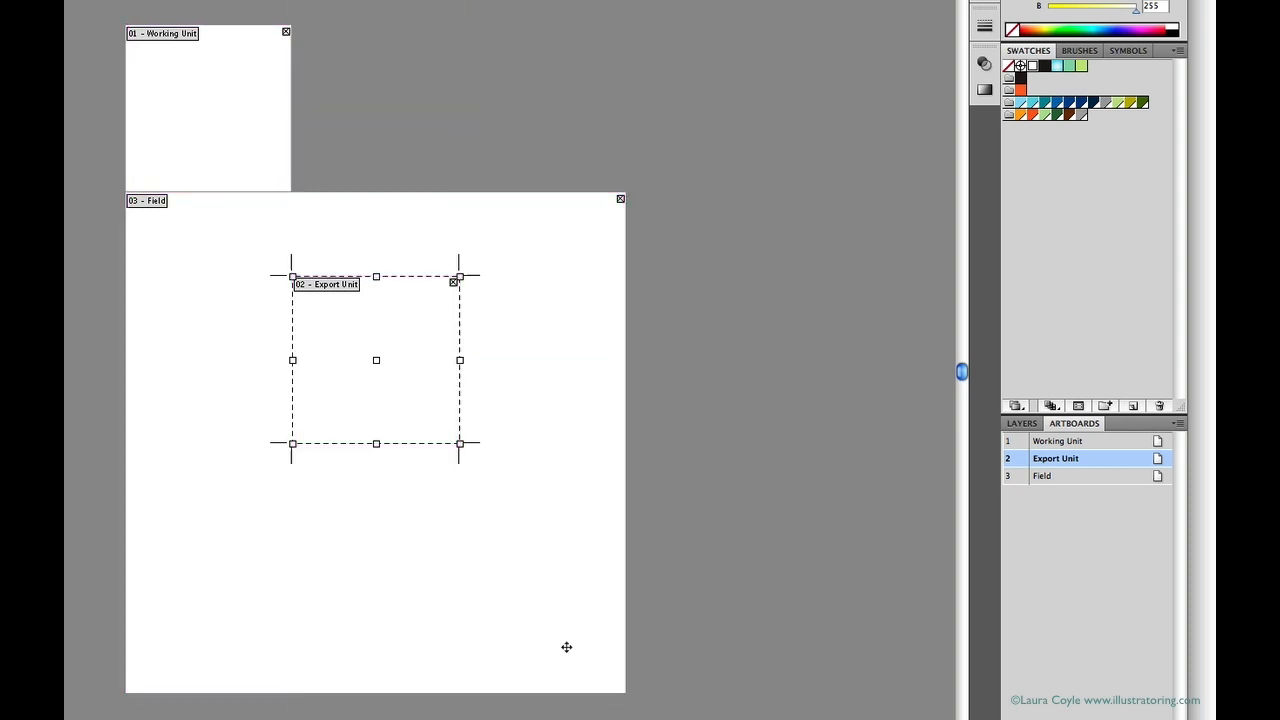
left_click(1052, 481)
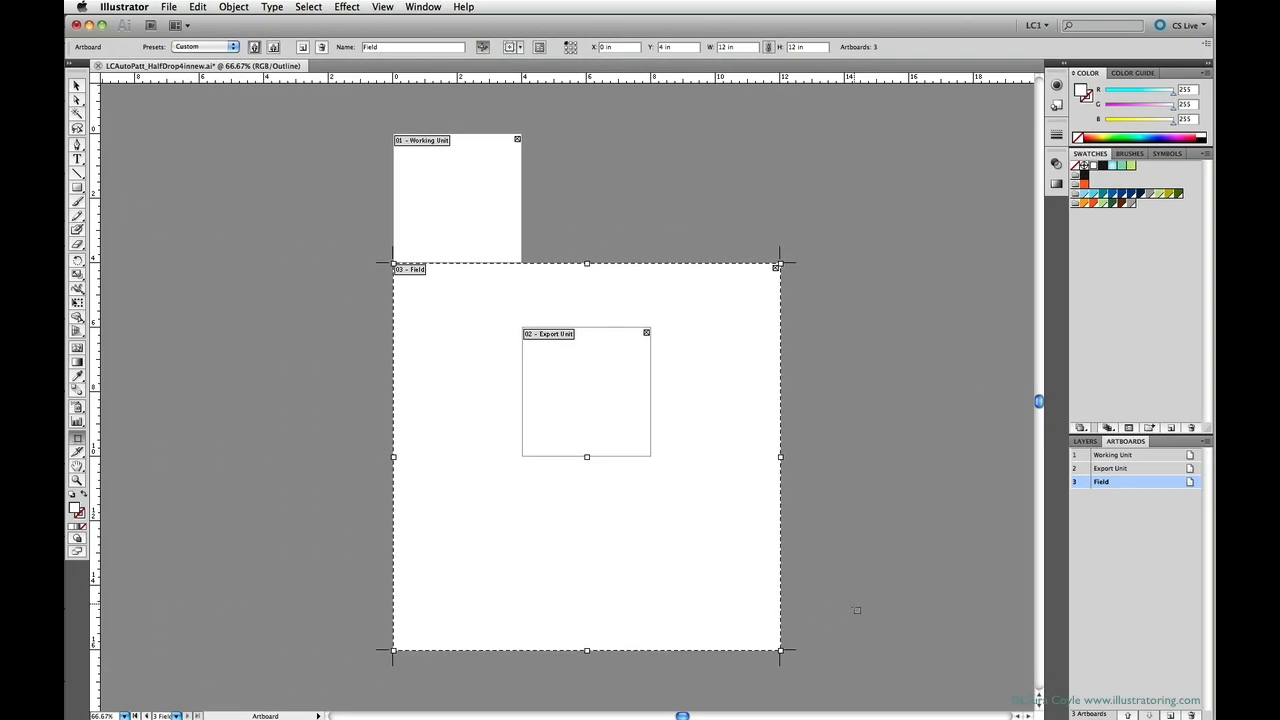
left_click_drag(857, 613, 620, 613)
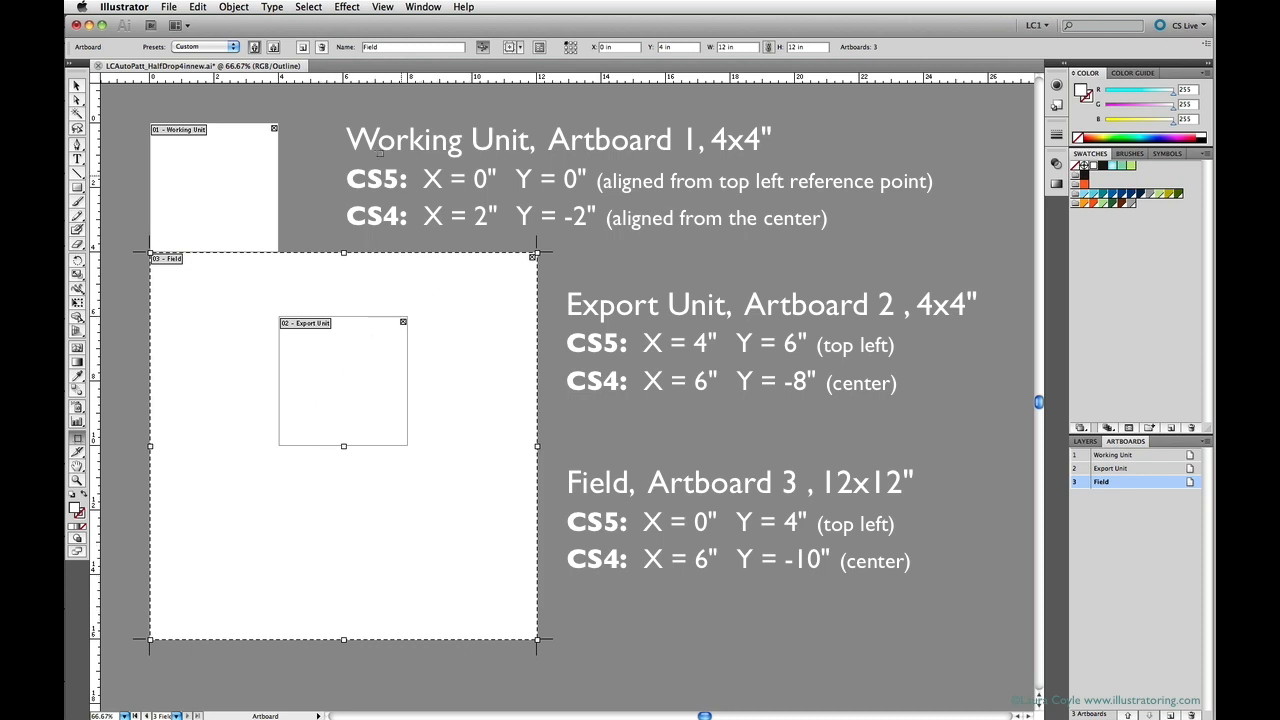
left_click(142, 124)
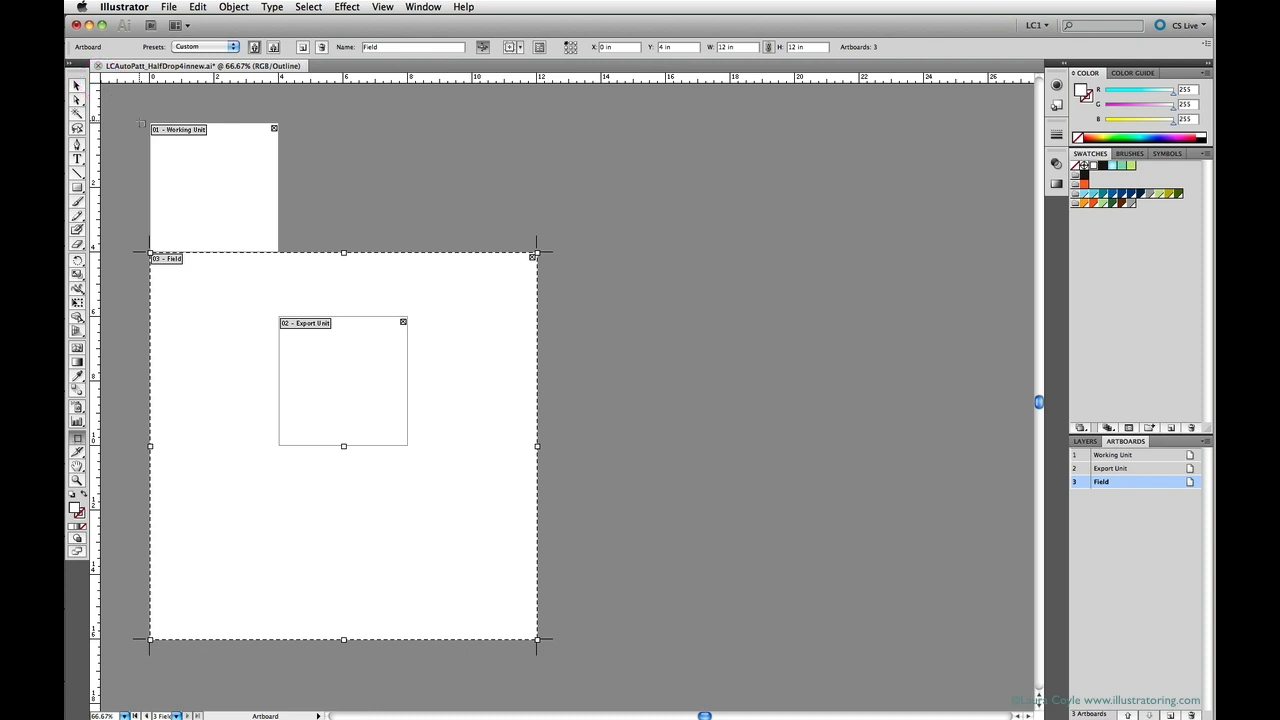
Step: Leave artboard editing, return the document to Preview, and show all five layers from background to field mask
left_click(78, 87)
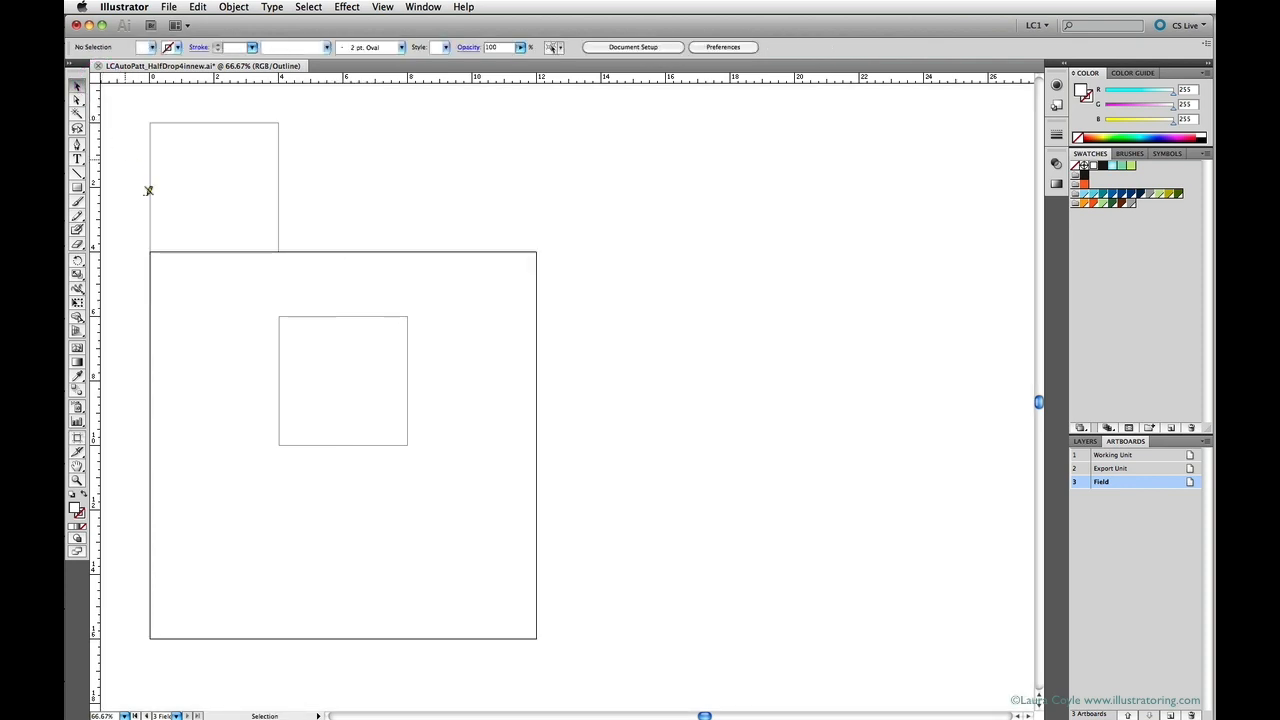
left_click(1088, 441)
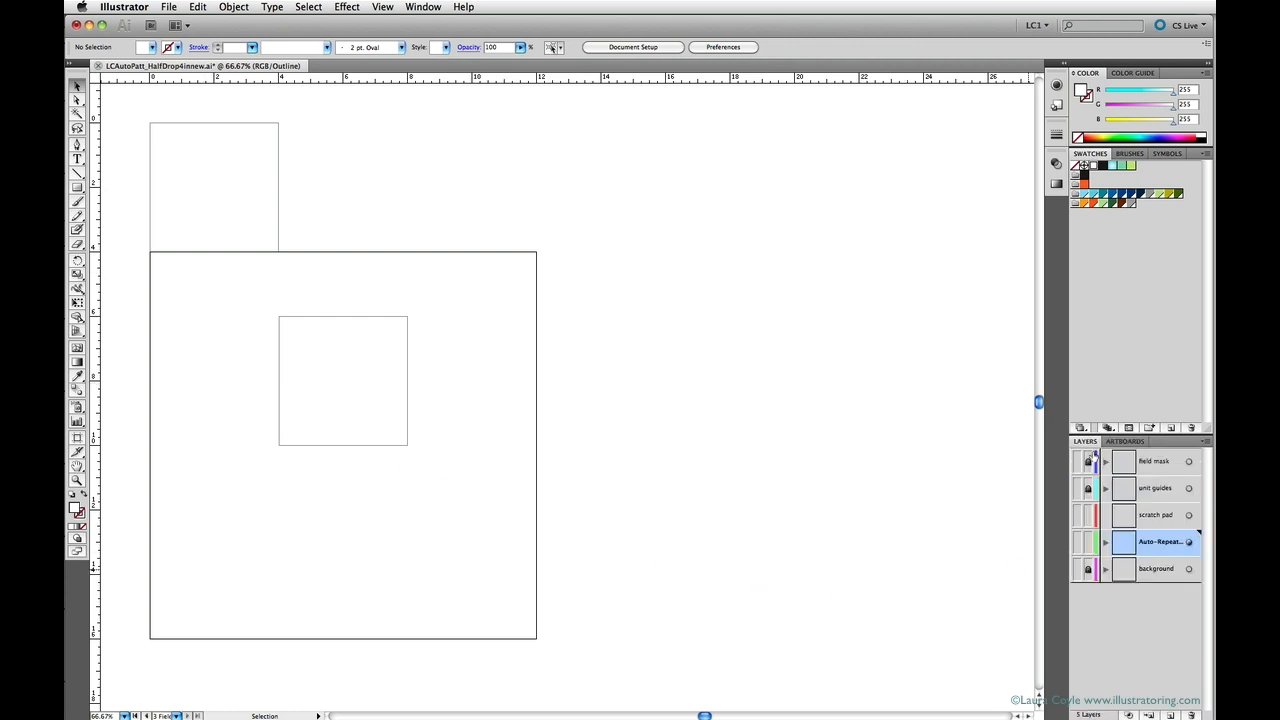
key("ctrl+y")
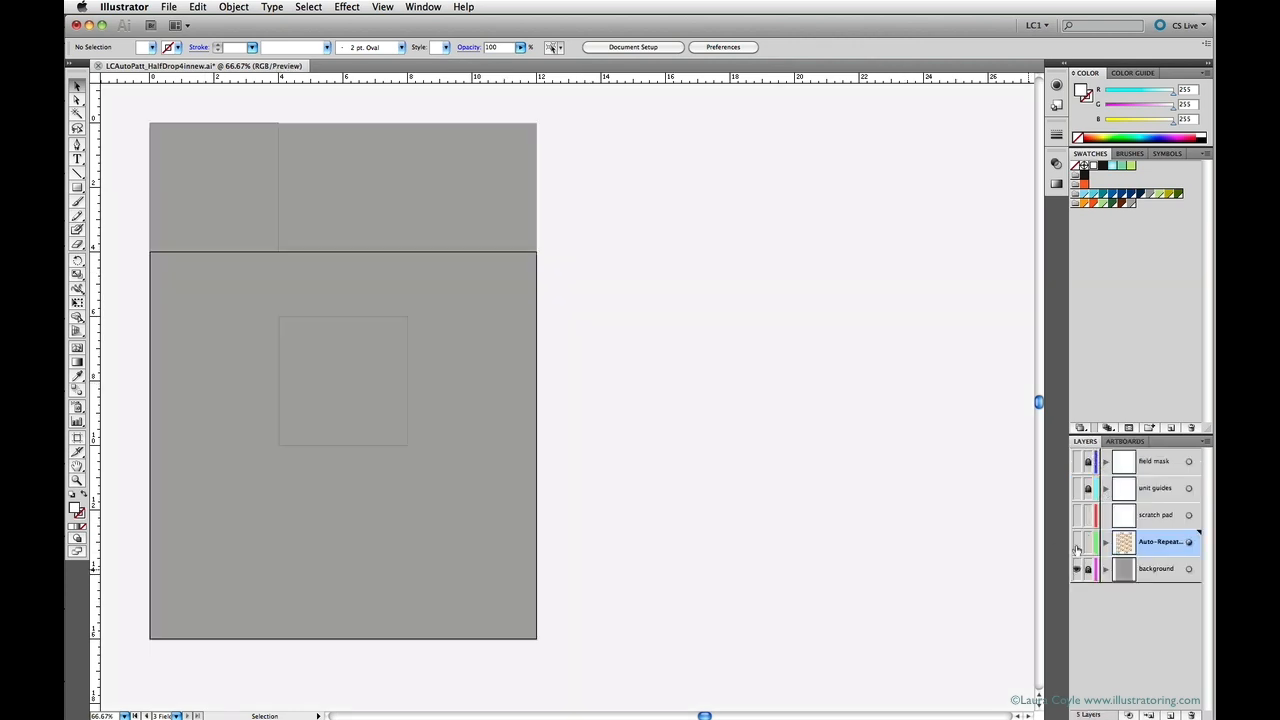
left_click(1077, 541)
left_click(1077, 515)
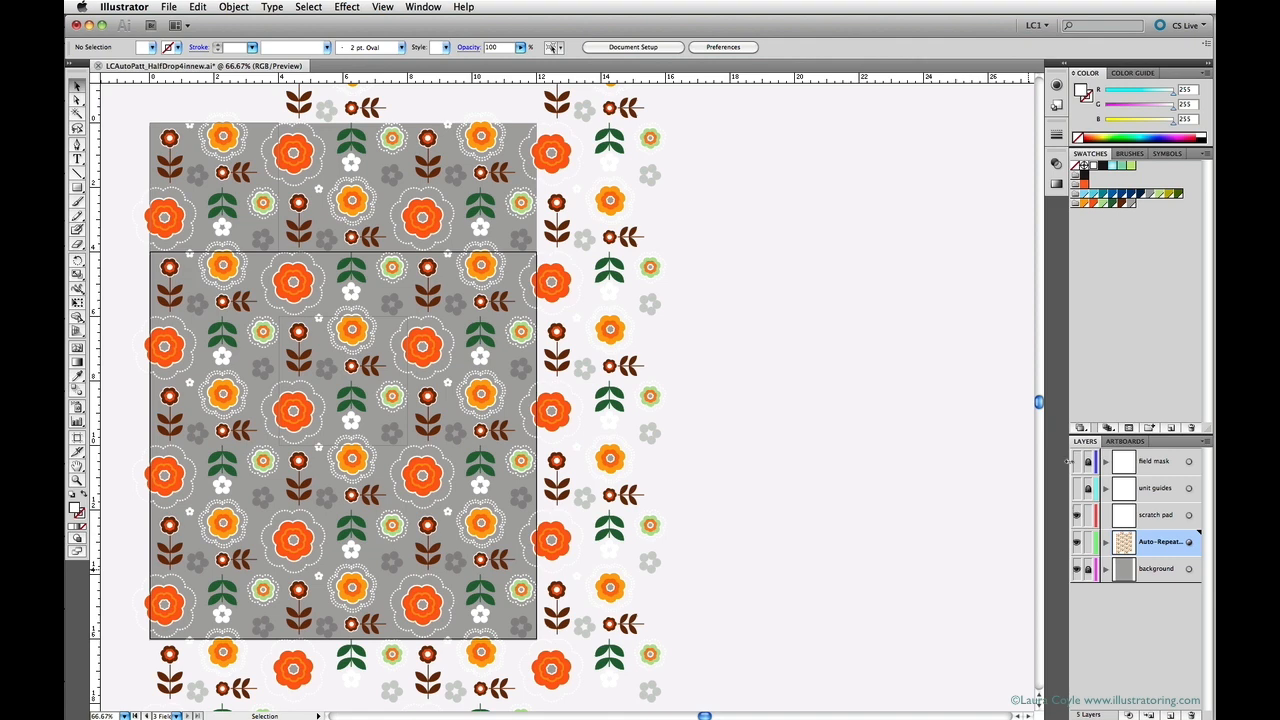
left_click(1077, 488)
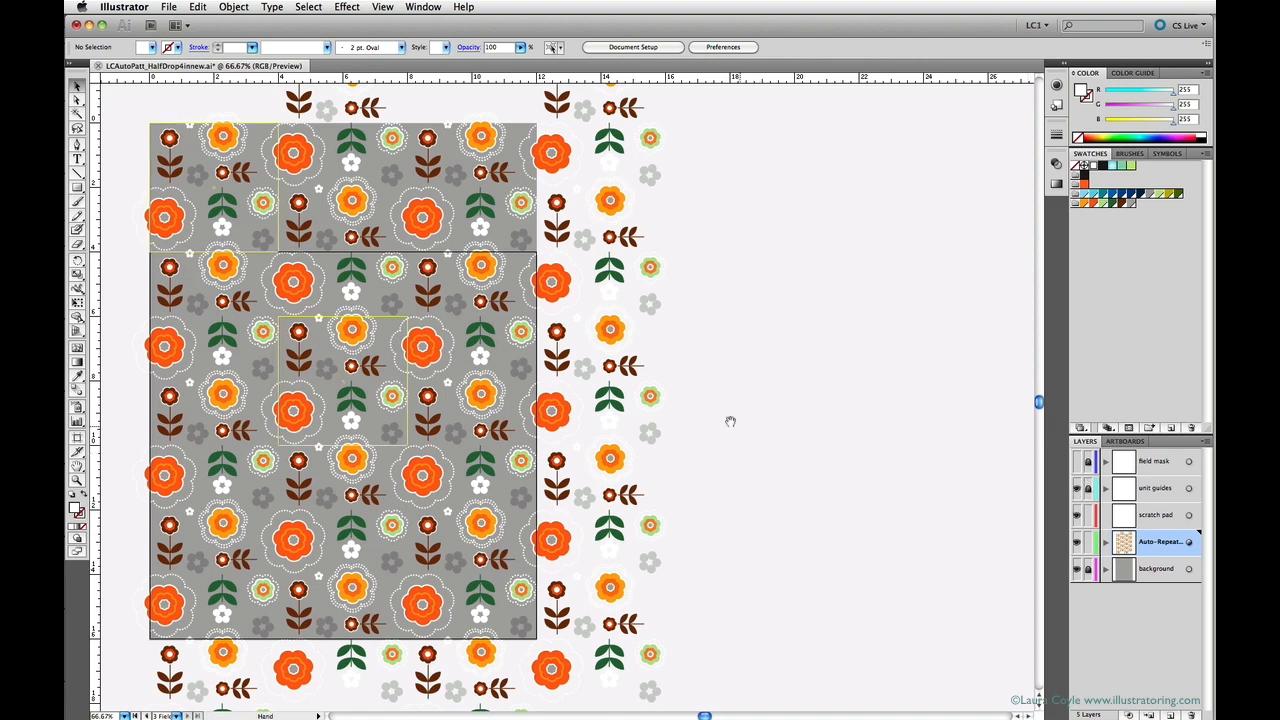
left_click_drag(769, 440, 923, 457)
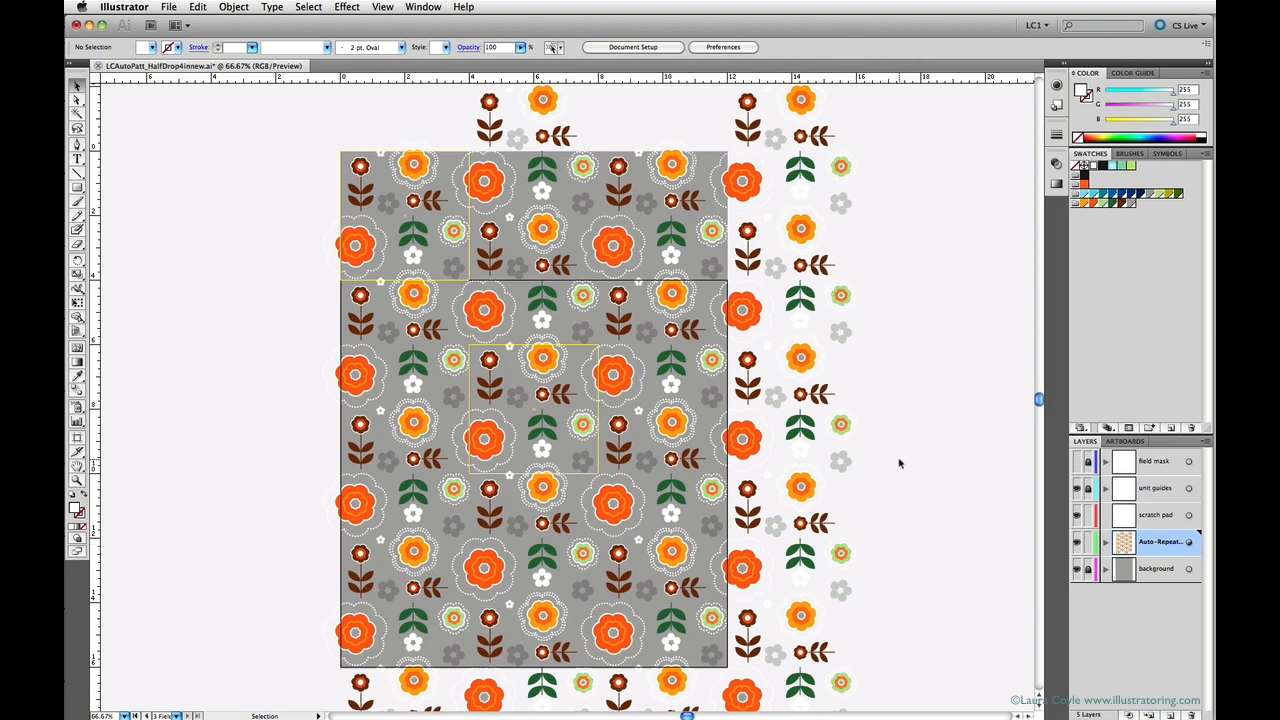
left_click_drag(900, 520, 894, 408)
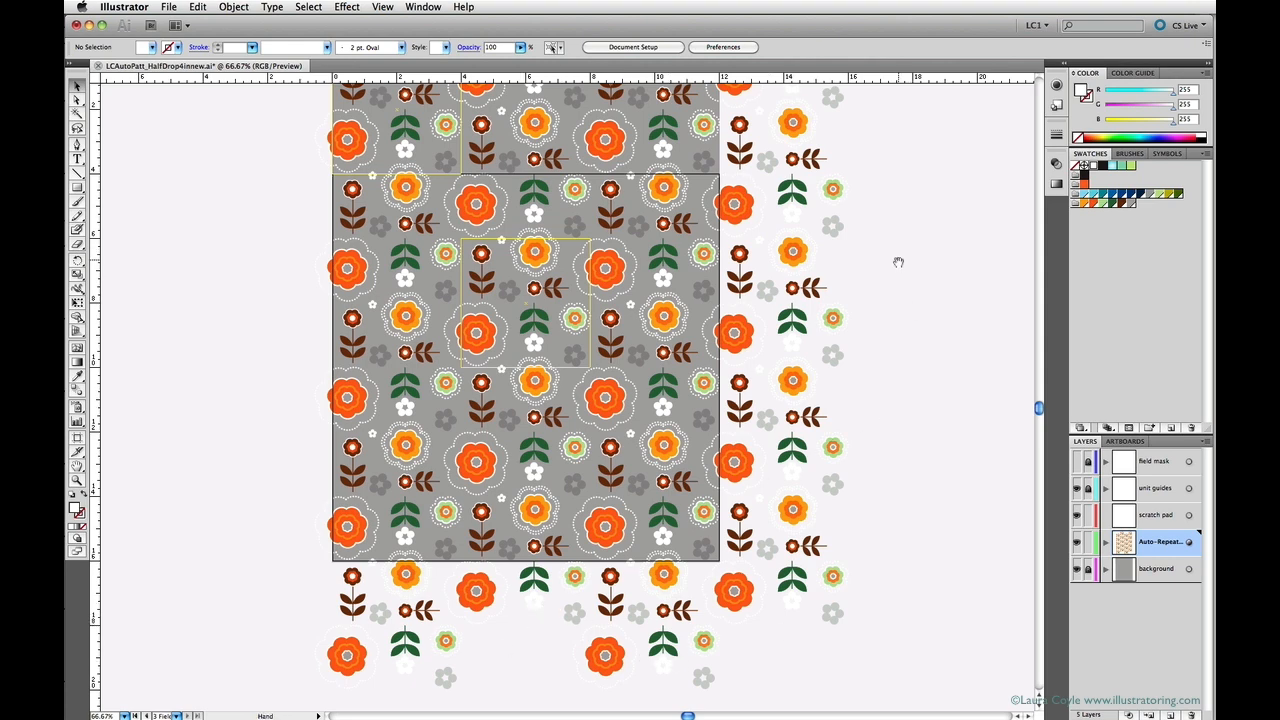
scroll(898, 264, "up", 3)
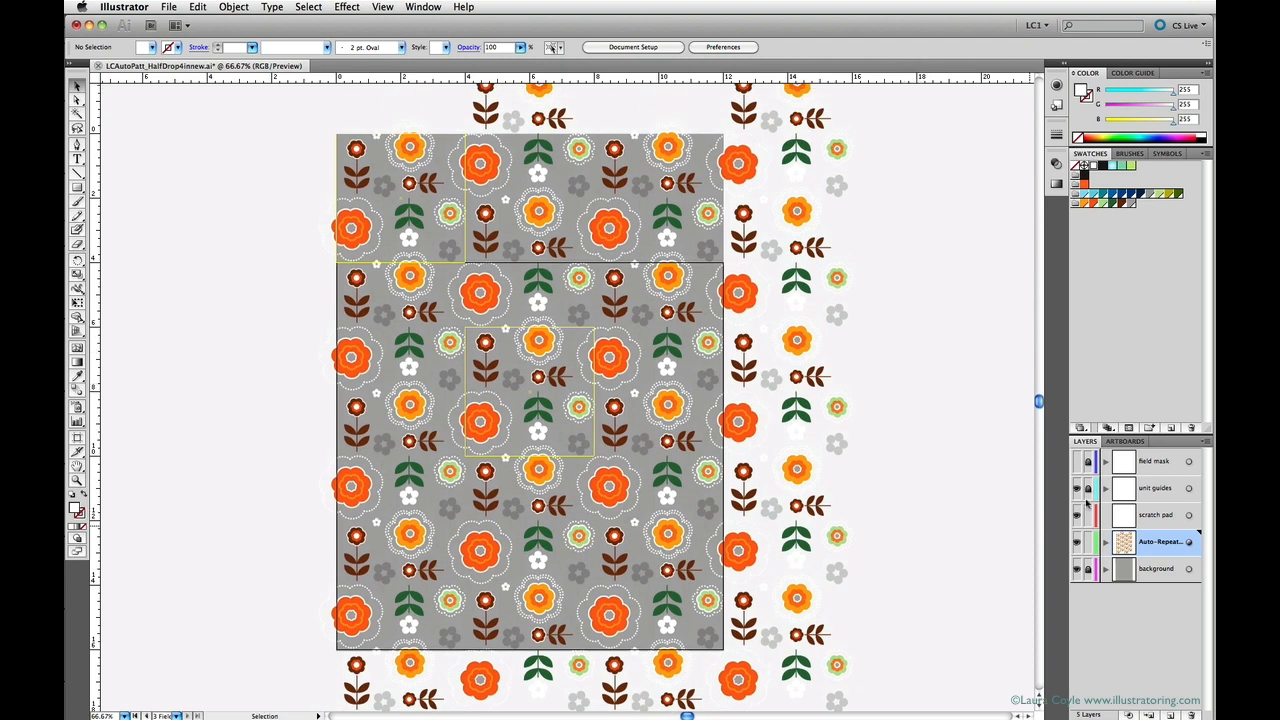
left_click(1077, 462)
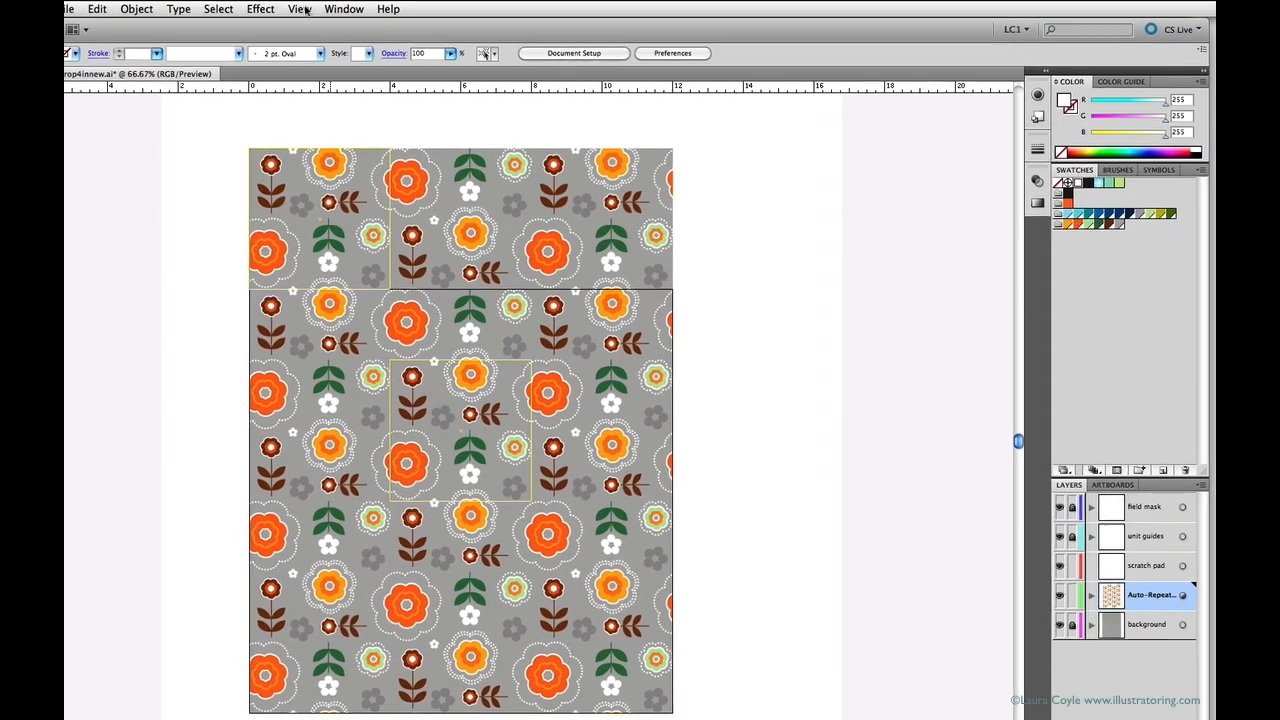
Step: Hide the artboard borders, enlarge the view of the floral pattern, and clear the layer selection
left_click(383, 8)
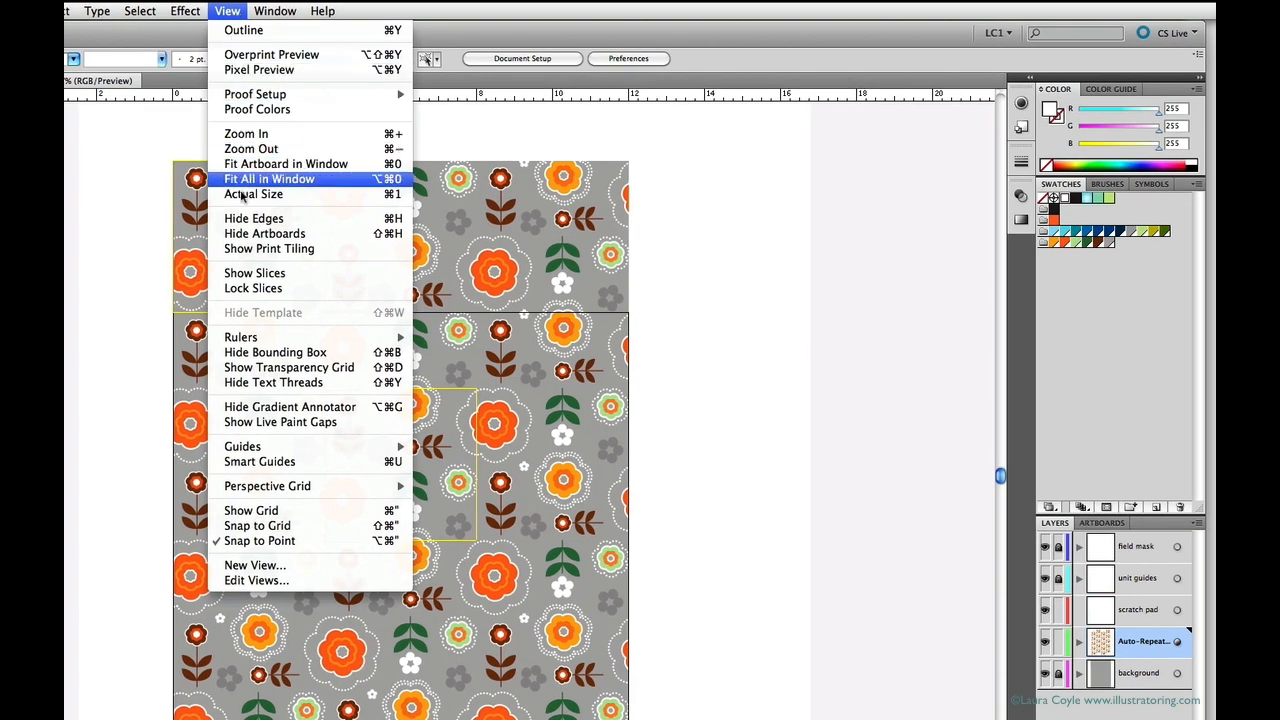
left_click(264, 236)
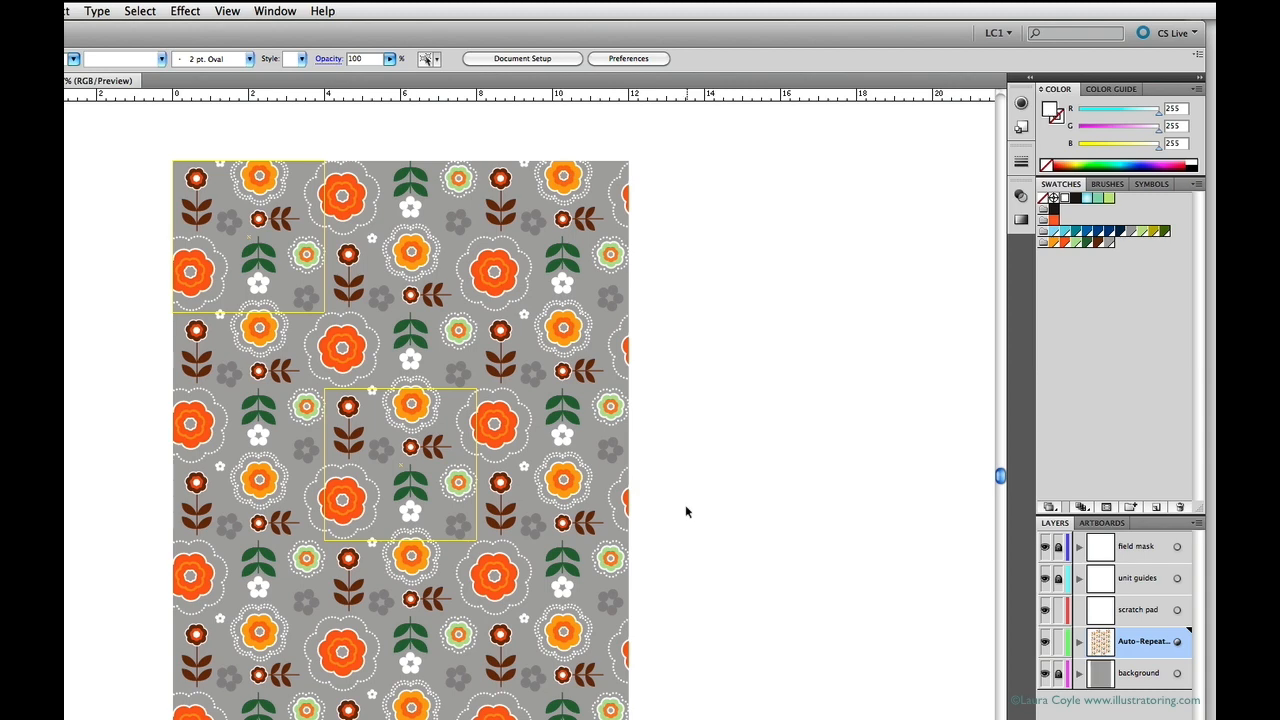
key("z")
left_click_drag(146, 143, 650, 645)
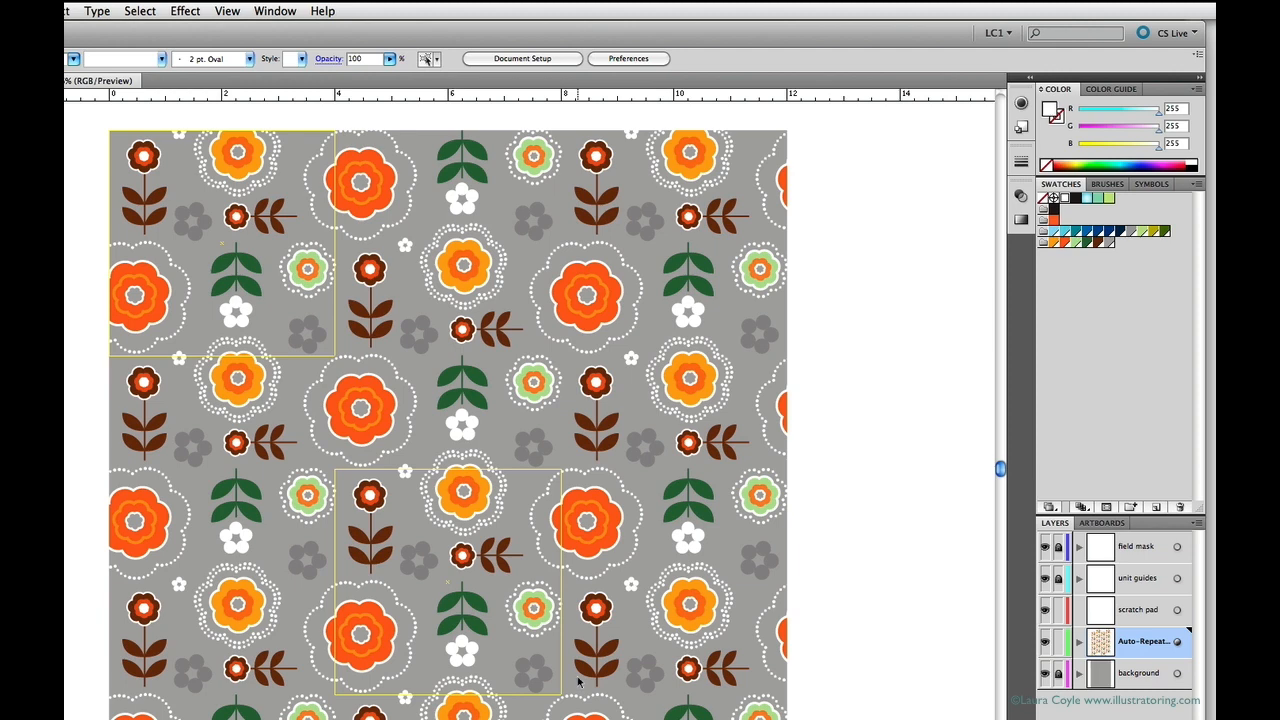
left_click(1134, 696)
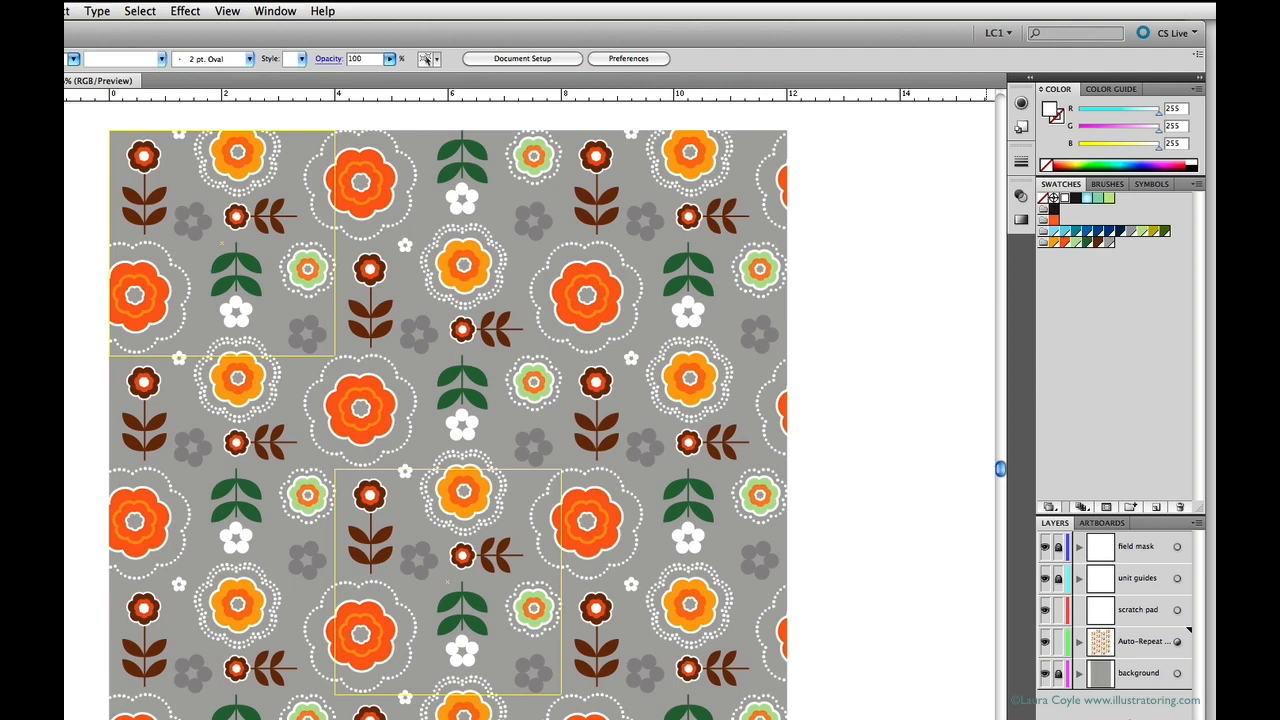
Step: Hide the field mask layer and target the Auto-Repeat layer to show its appearance attributes
left_click(1045, 547)
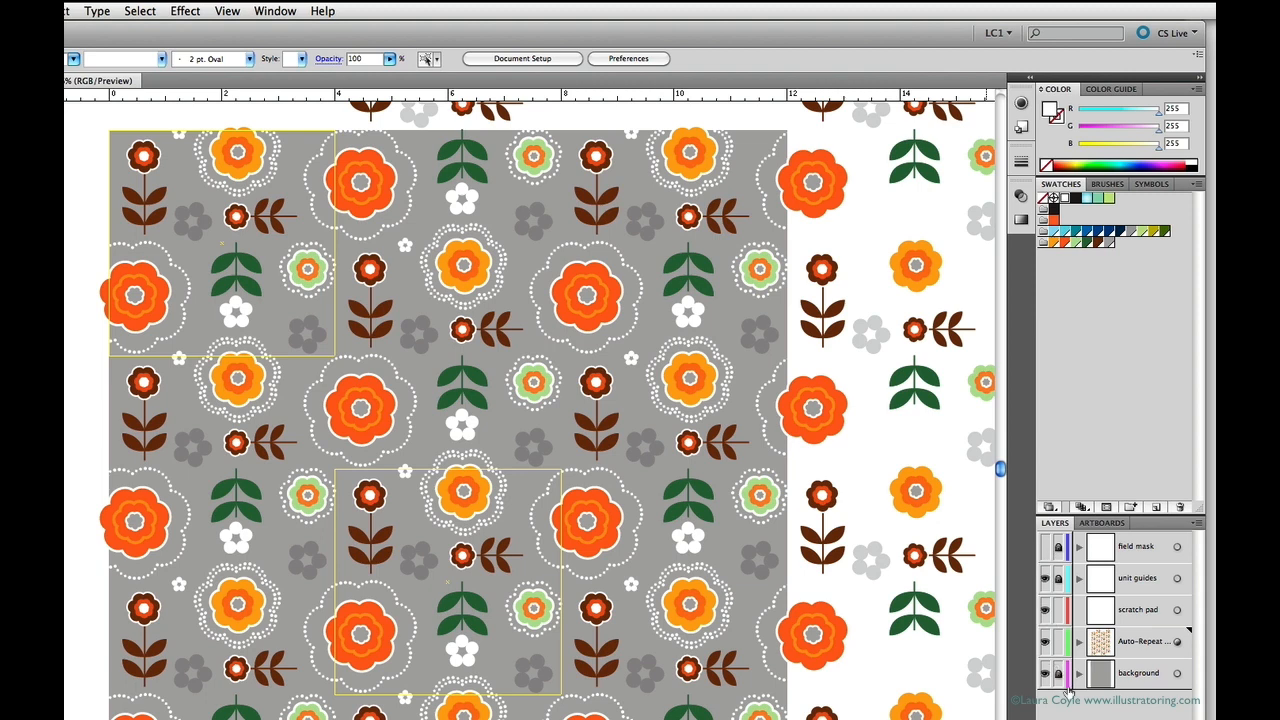
left_click(1178, 642)
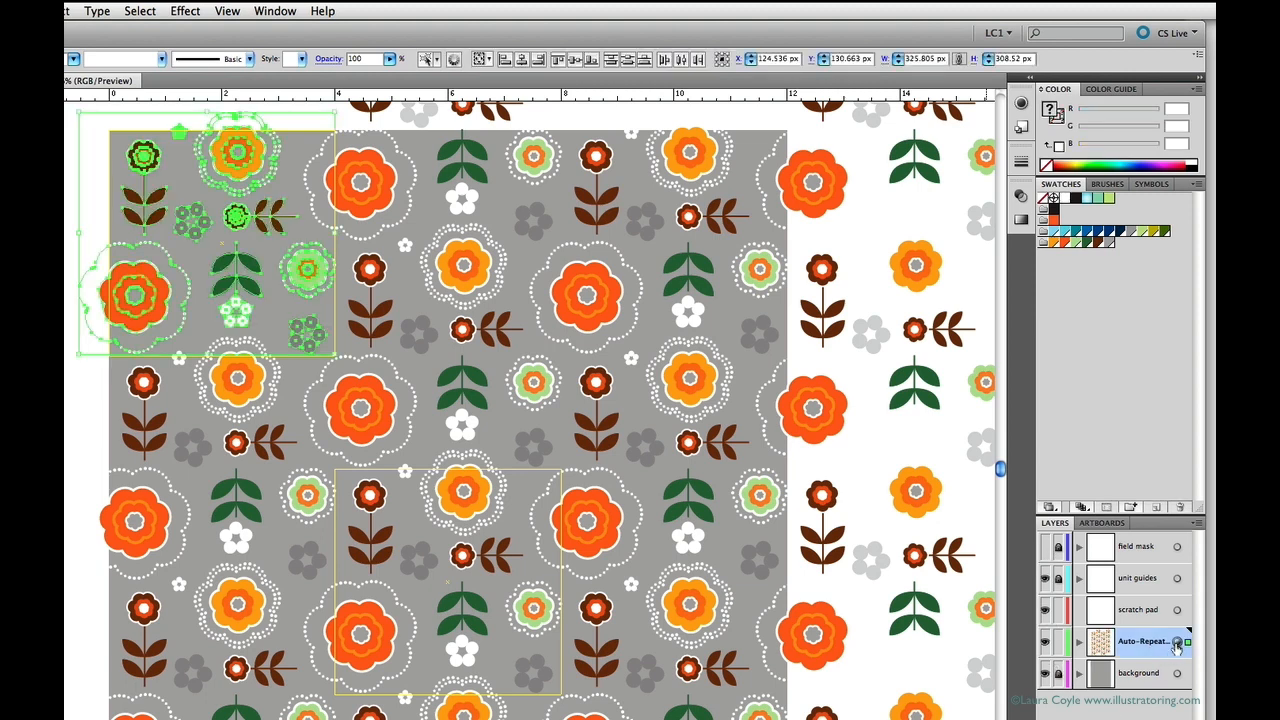
left_click(1021, 104)
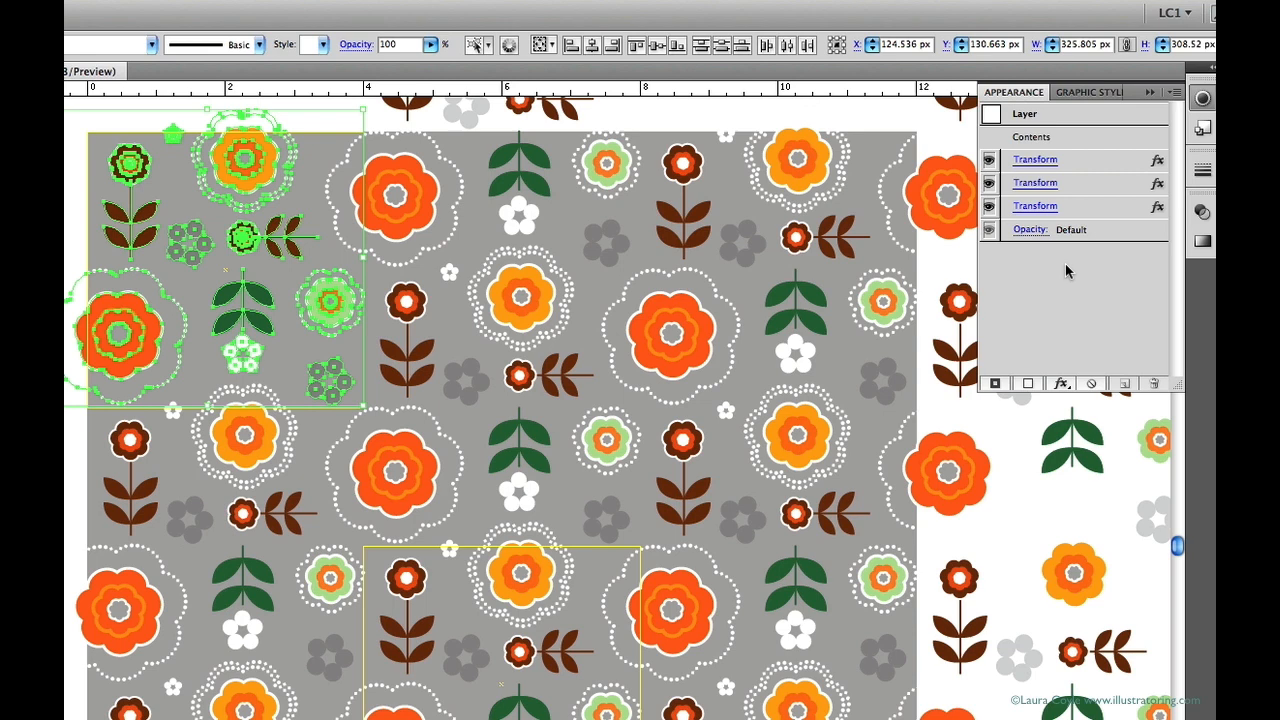
Step: Turn off the second and third Transform effects of the Auto-Repeat layer and inspect the first effect's settings without changes
left_click(989, 184)
left_click(989, 206)
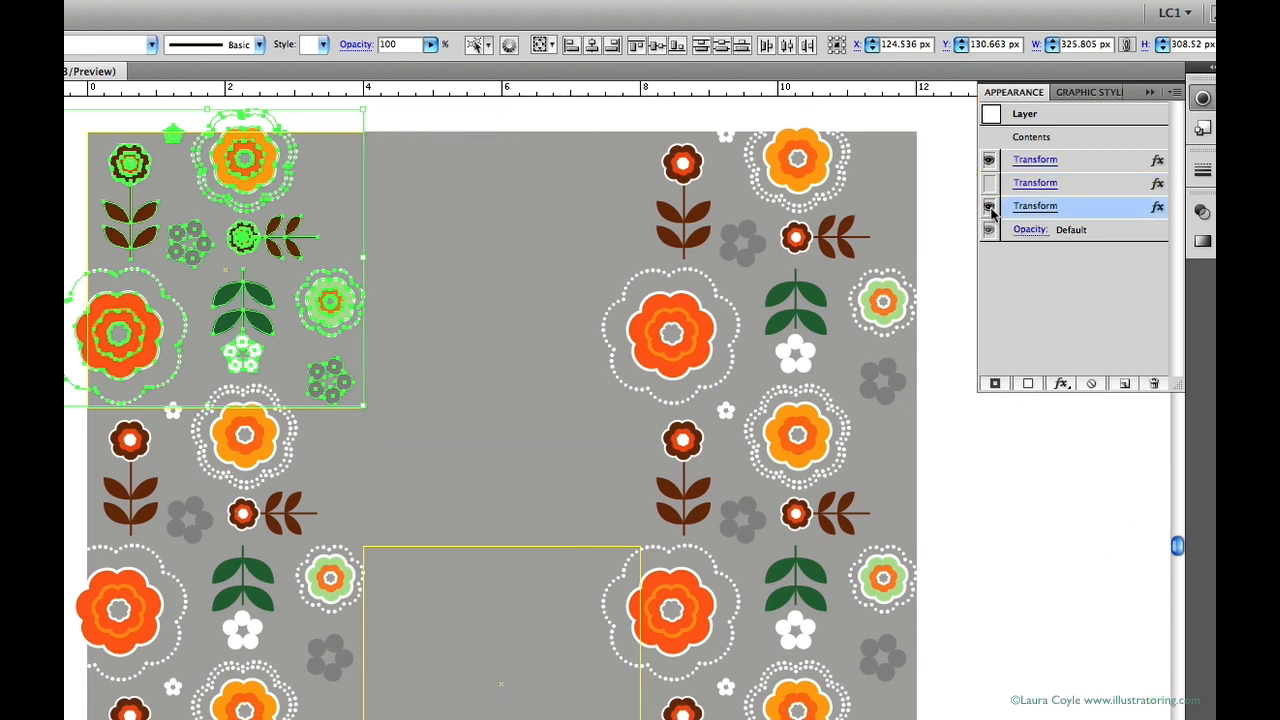
left_click(1048, 162)
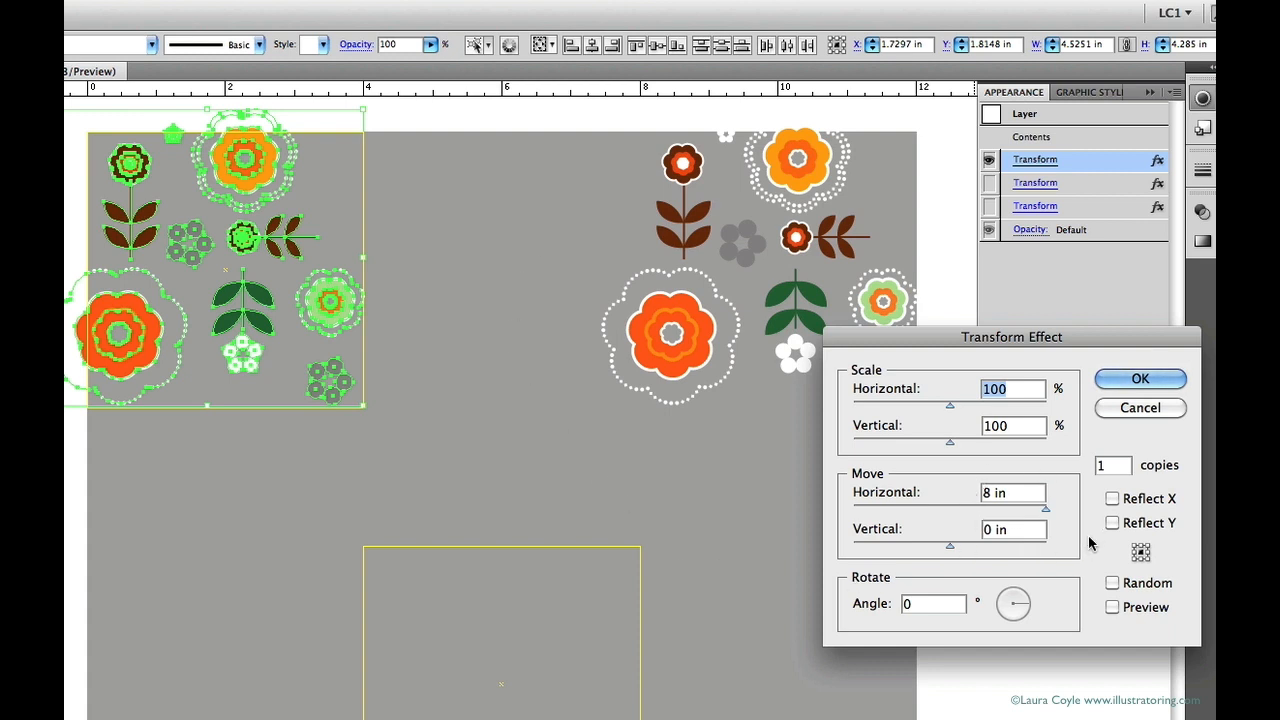
left_click(1138, 408)
Step: Turn the second Transform effect back on and inspect its move and copy settings without changing them
left_click(989, 185)
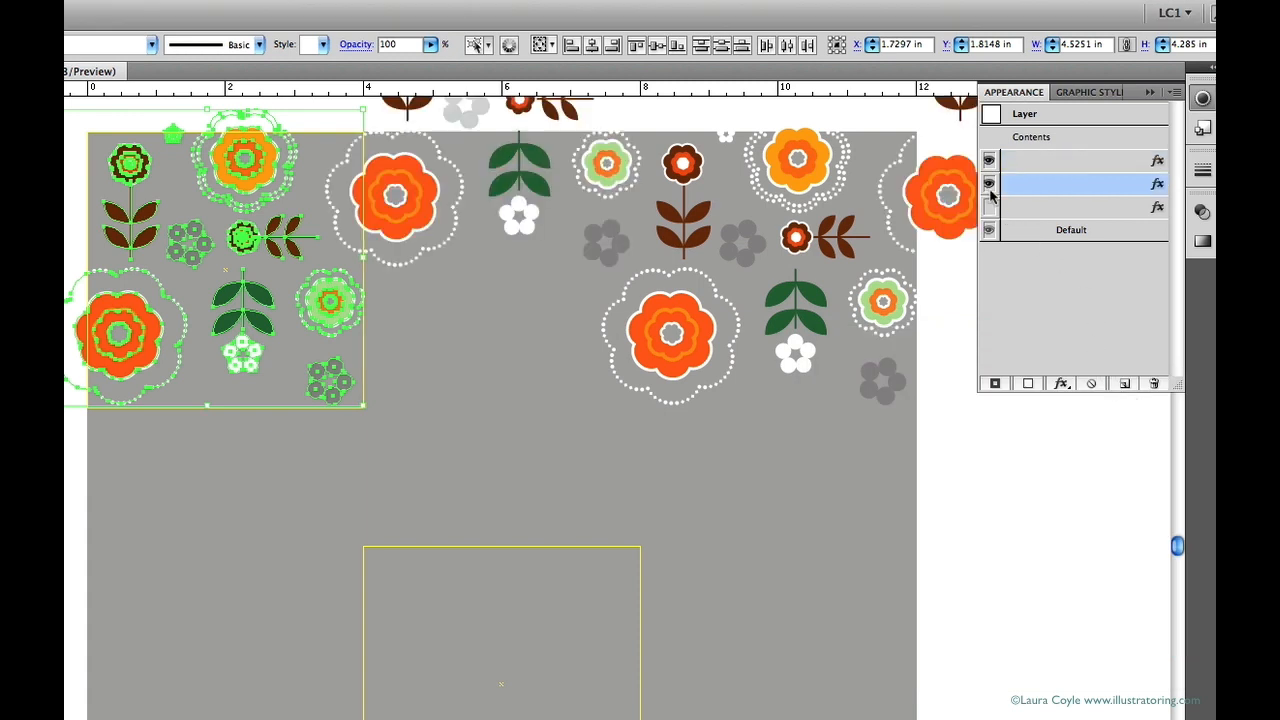
left_click(1032, 183)
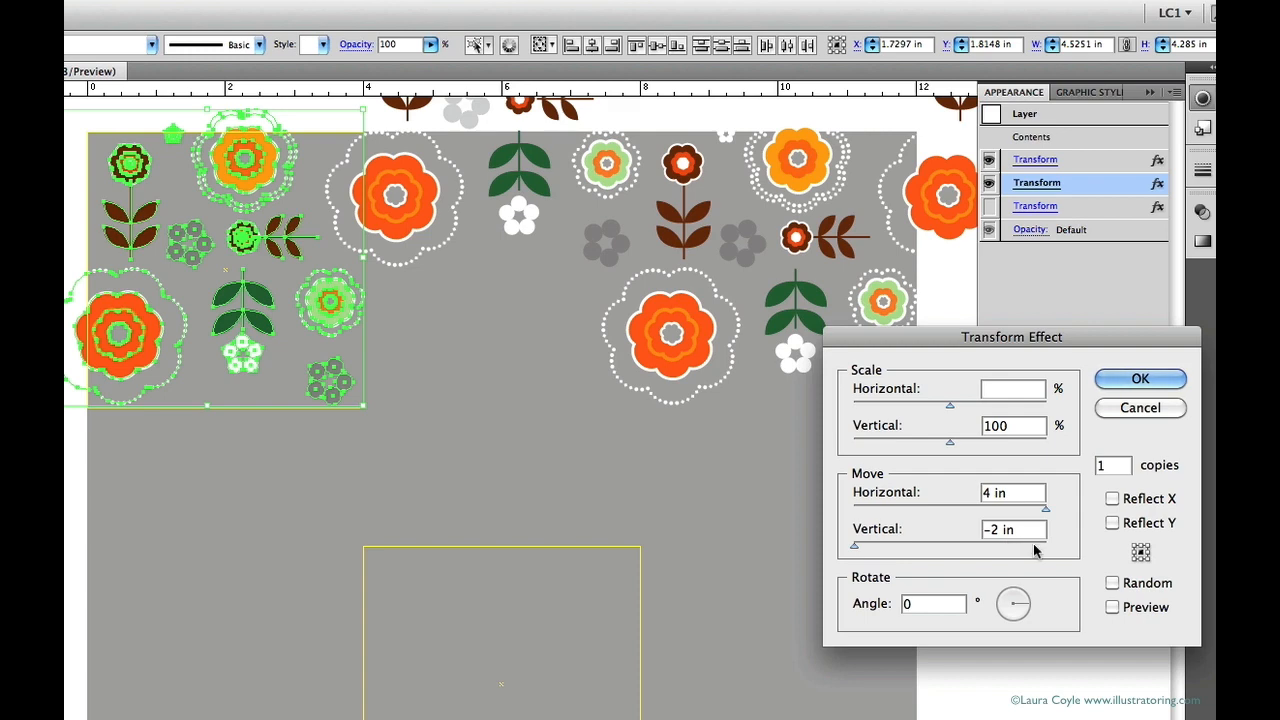
left_click(1160, 411)
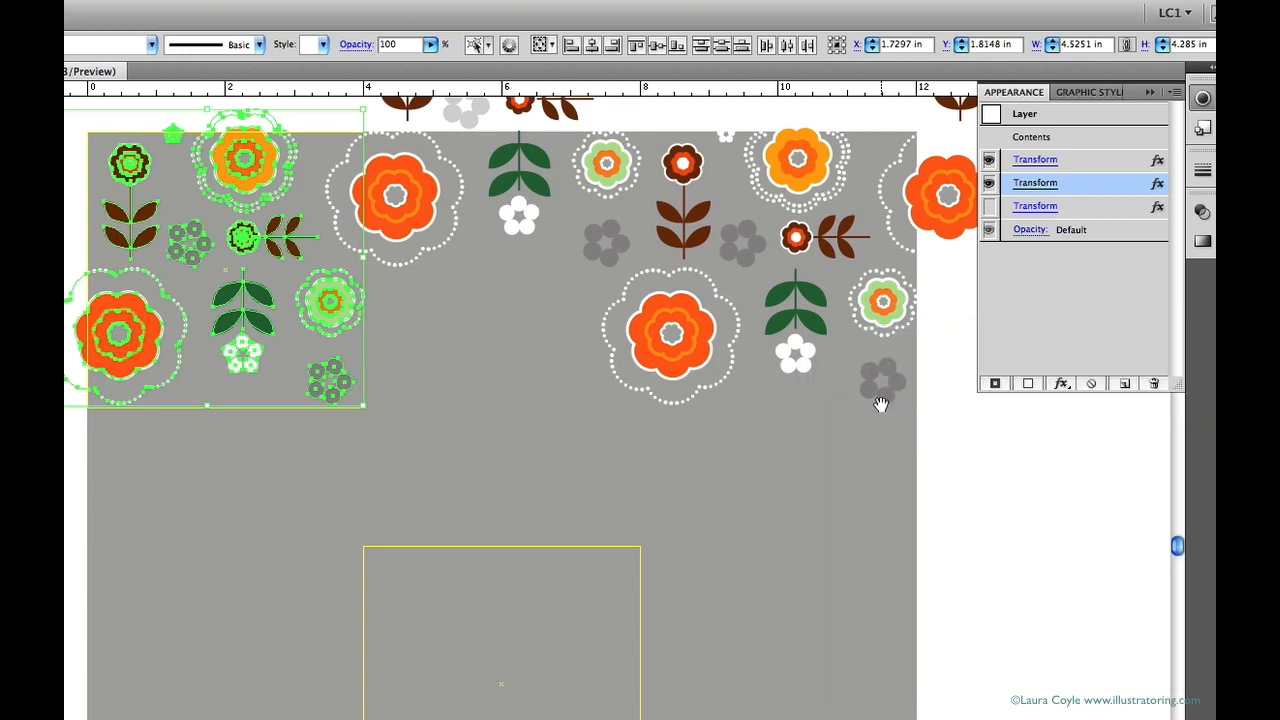
left_click_drag(880, 404, 842, 492)
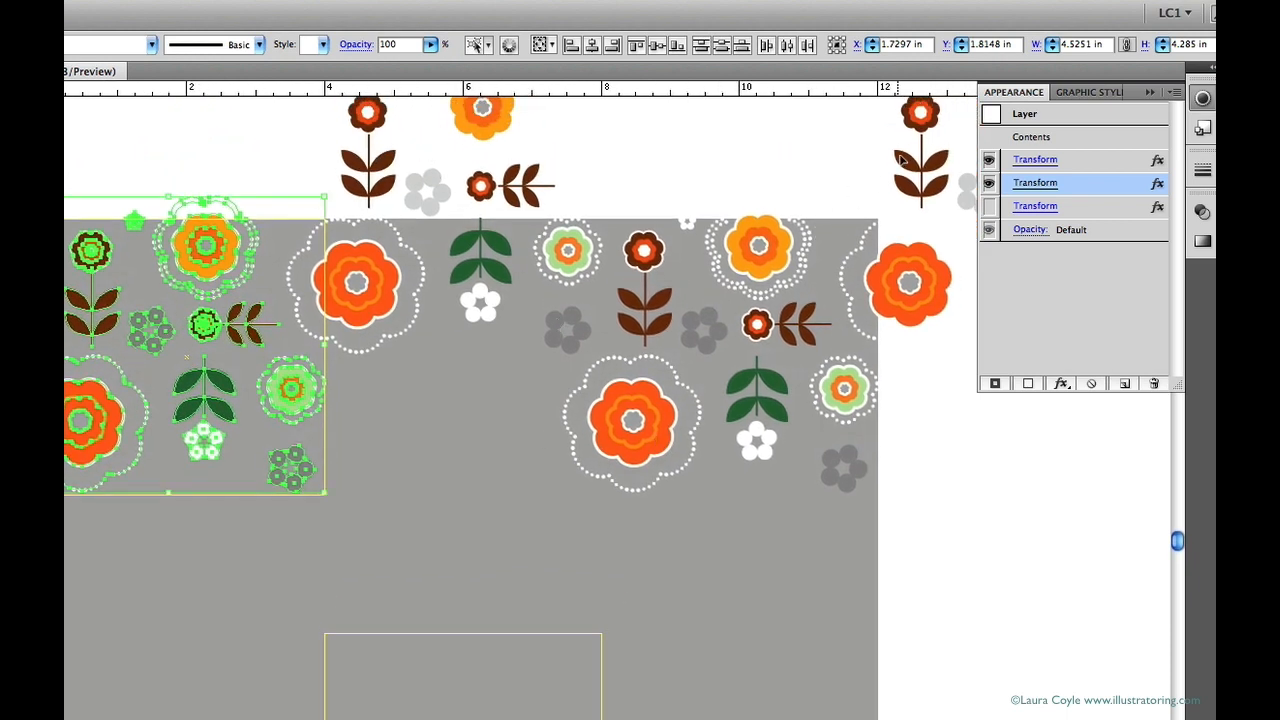
Step: Turn the third Transform effect back on, inspect its move and copy settings, and deselect the artwork
left_click(989, 207)
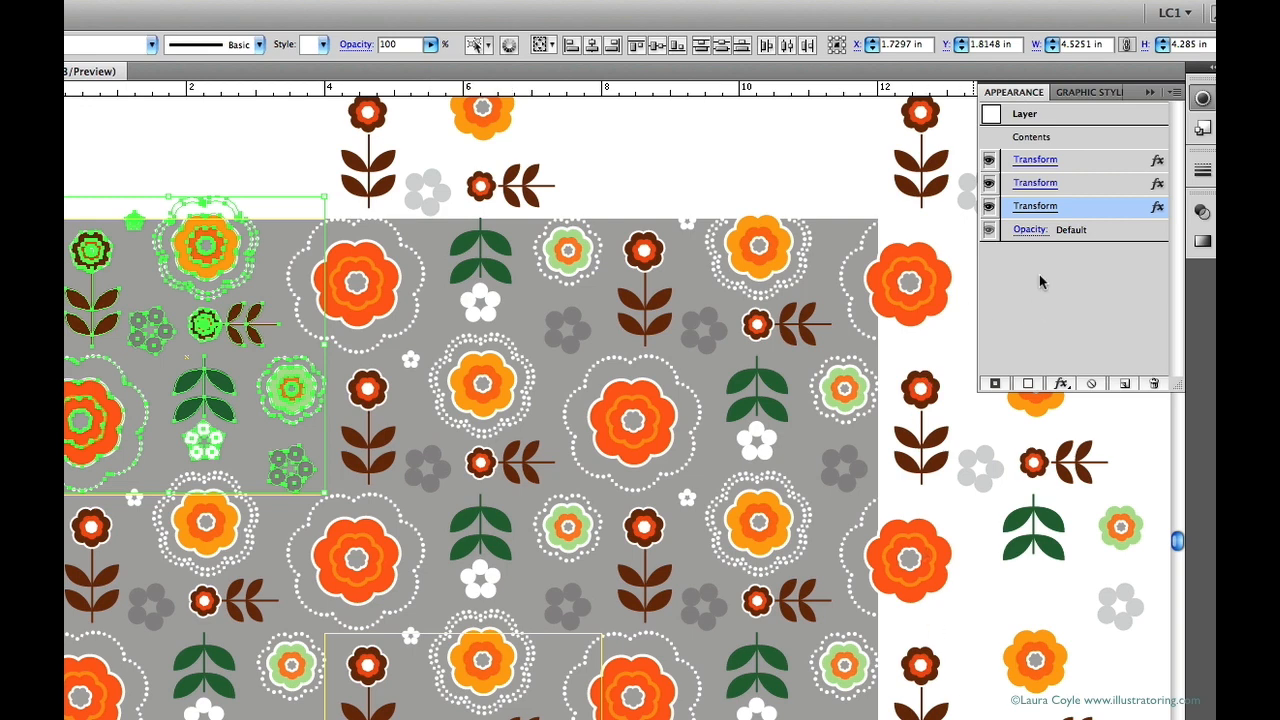
left_click(1045, 206)
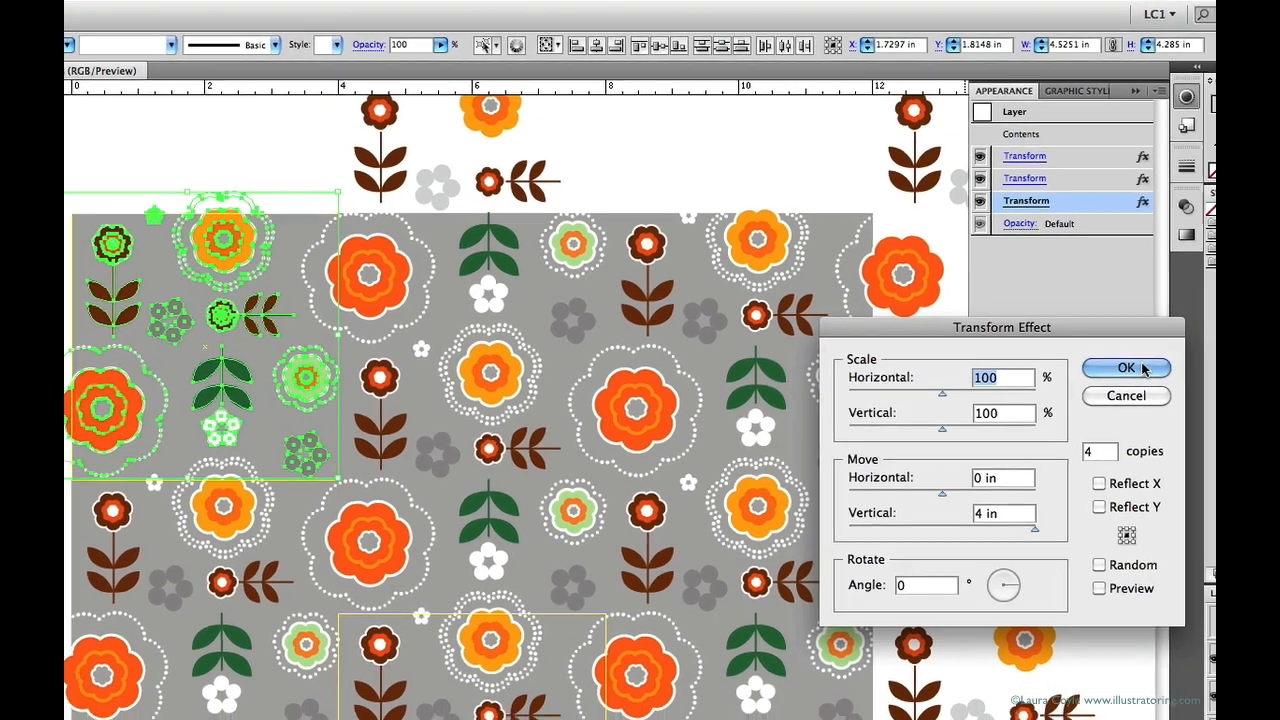
left_click(1140, 378)
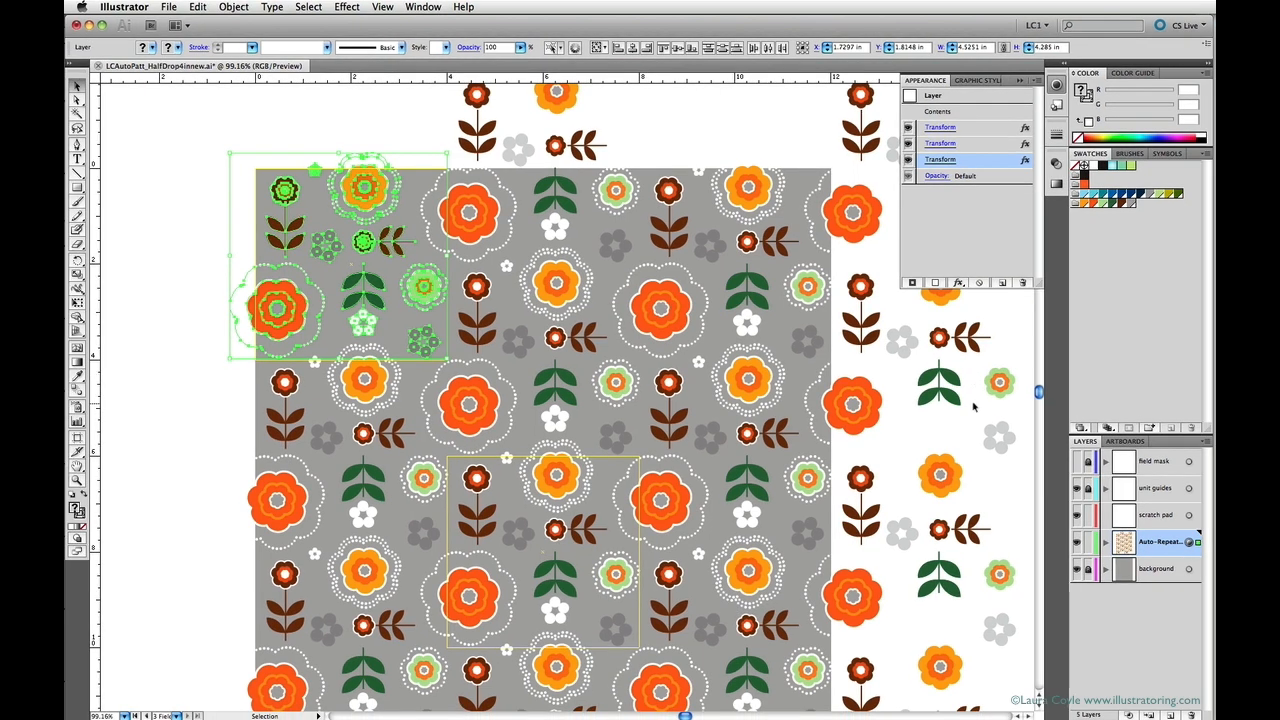
left_click(974, 403)
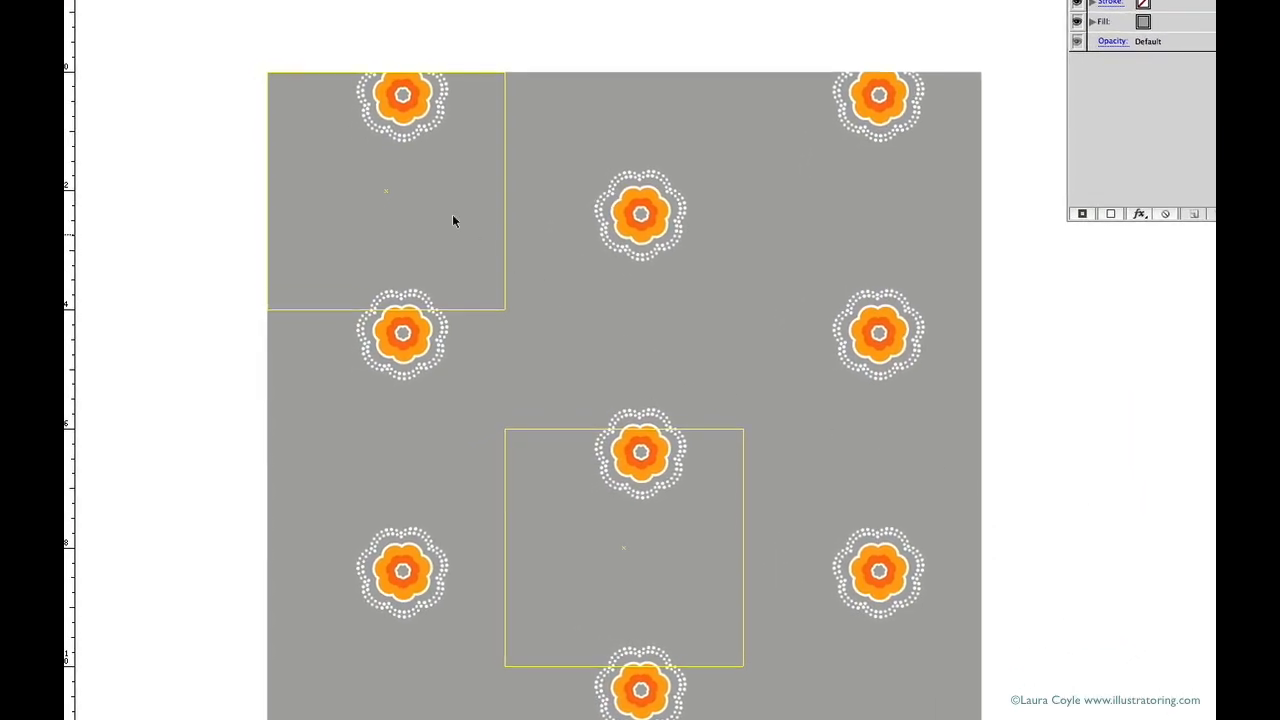
Step: Select the orange flower group in the working unit and move it over the unit's corner, upper edge and finally left edge
left_click(401, 119)
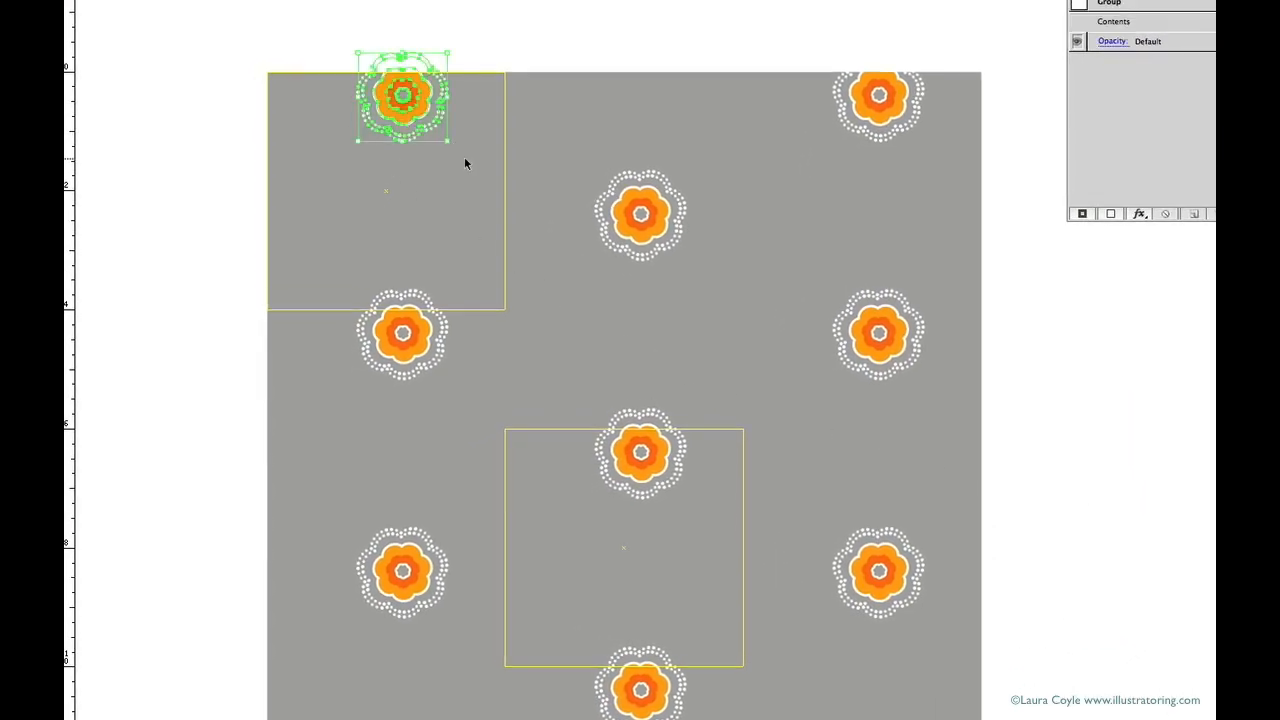
left_click_drag(418, 121, 282, 100)
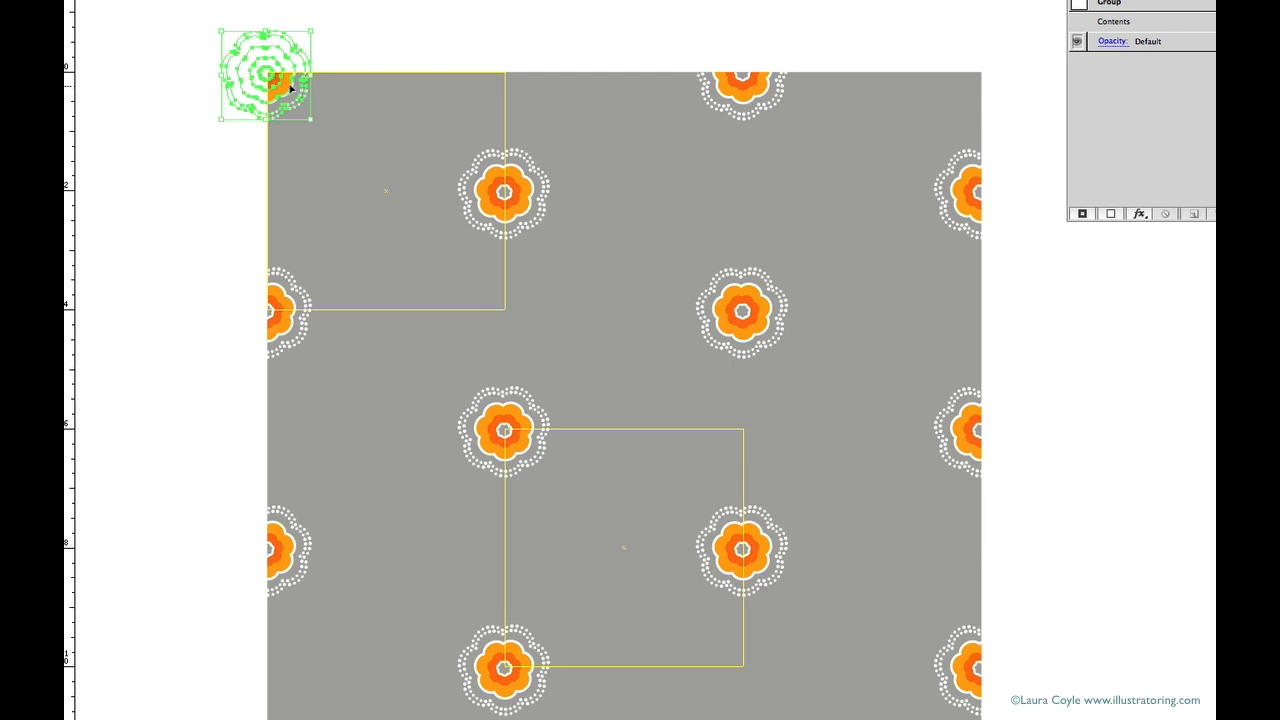
left_click_drag(292, 92, 402, 76)
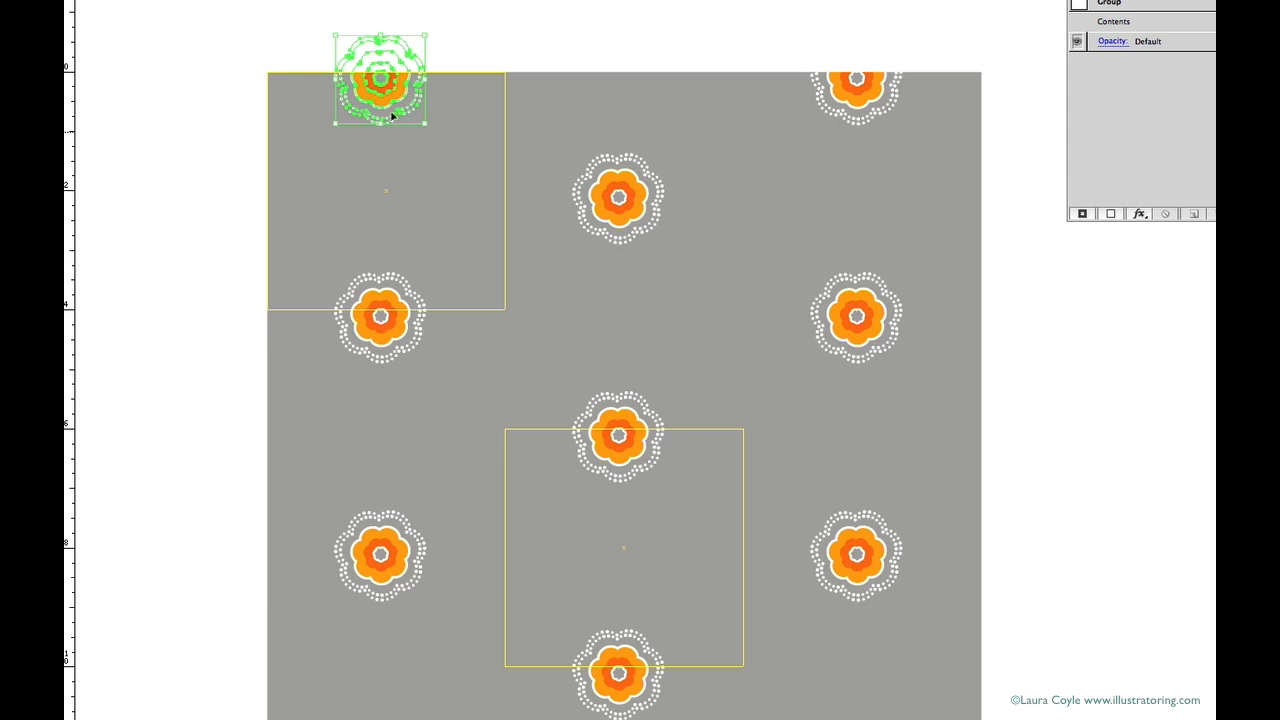
left_click_drag(390, 95, 315, 133)
left_click_drag(293, 132, 294, 133)
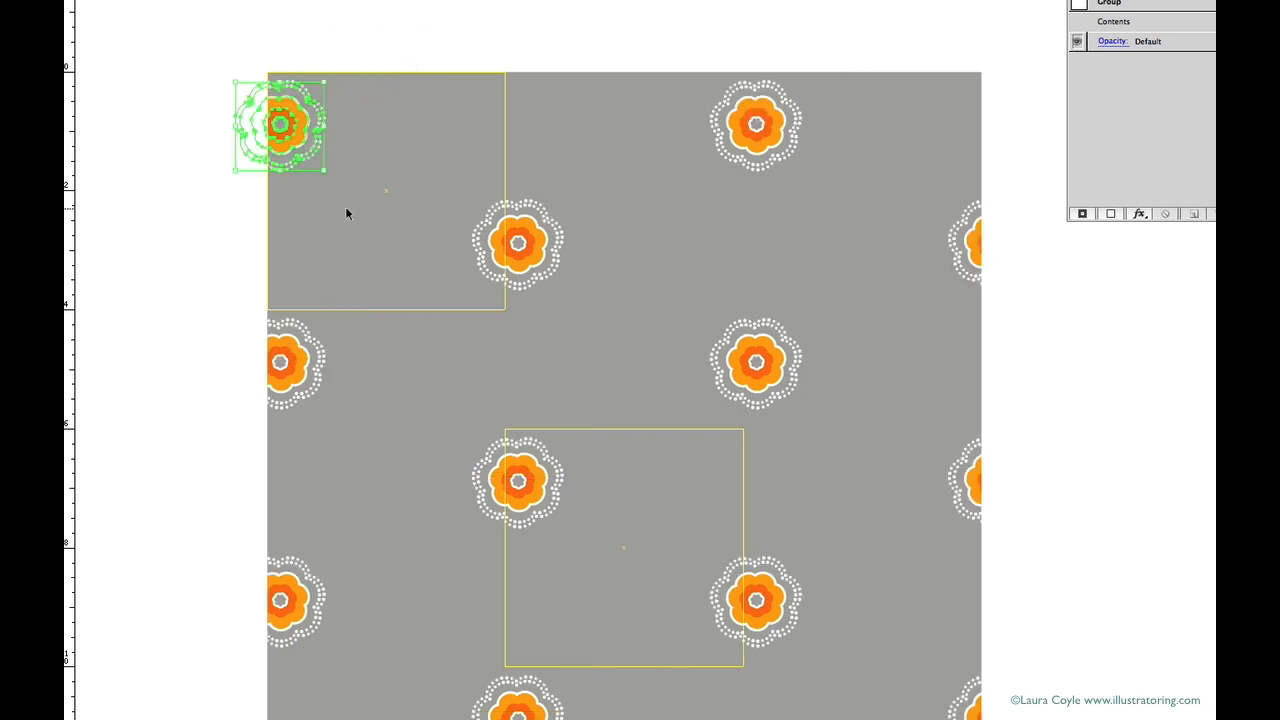
Step: Show the blue floral pattern file in outline view to examine its source artwork, and clear the selection
left_click_drag(328, 174, 357, 202)
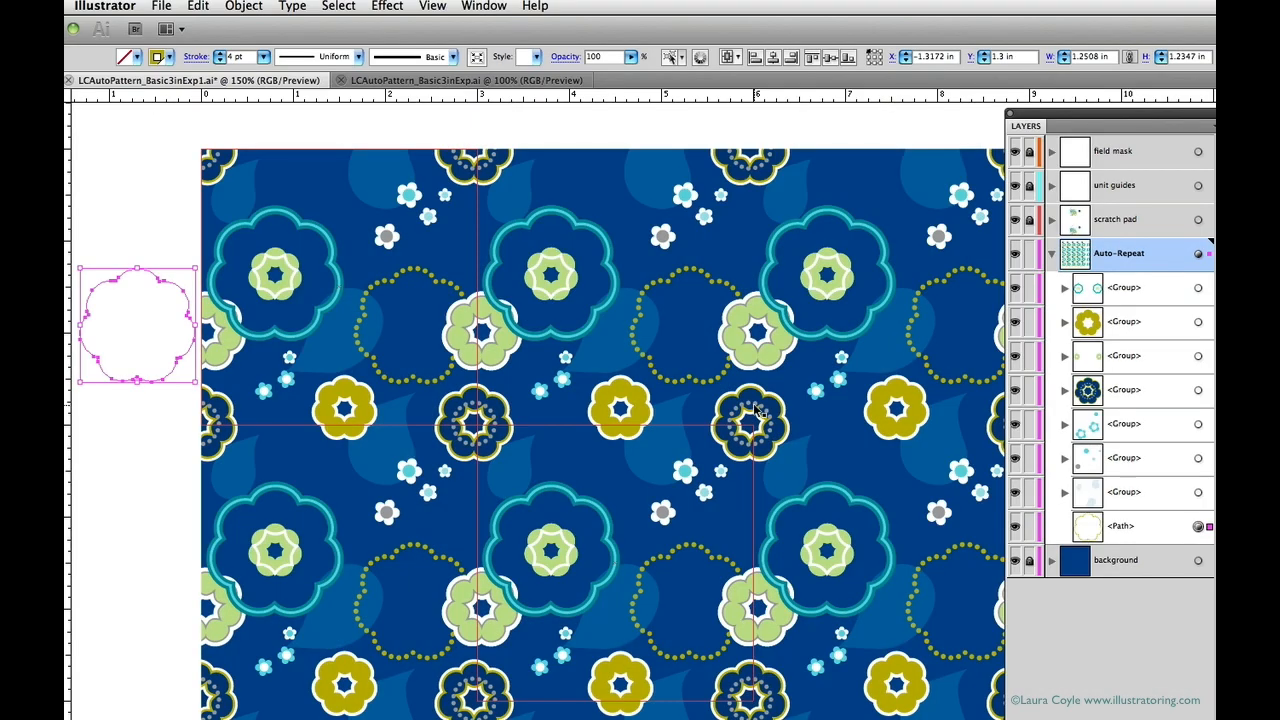
key("super+y")
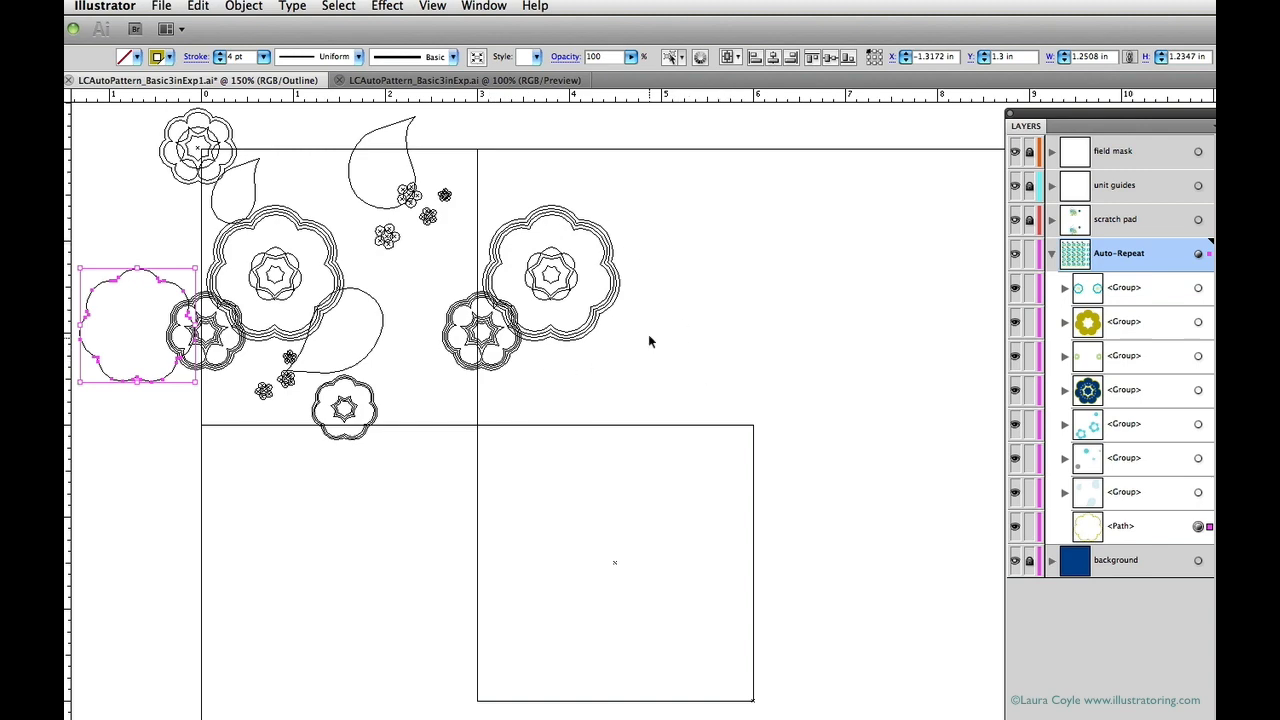
left_click(155, 429)
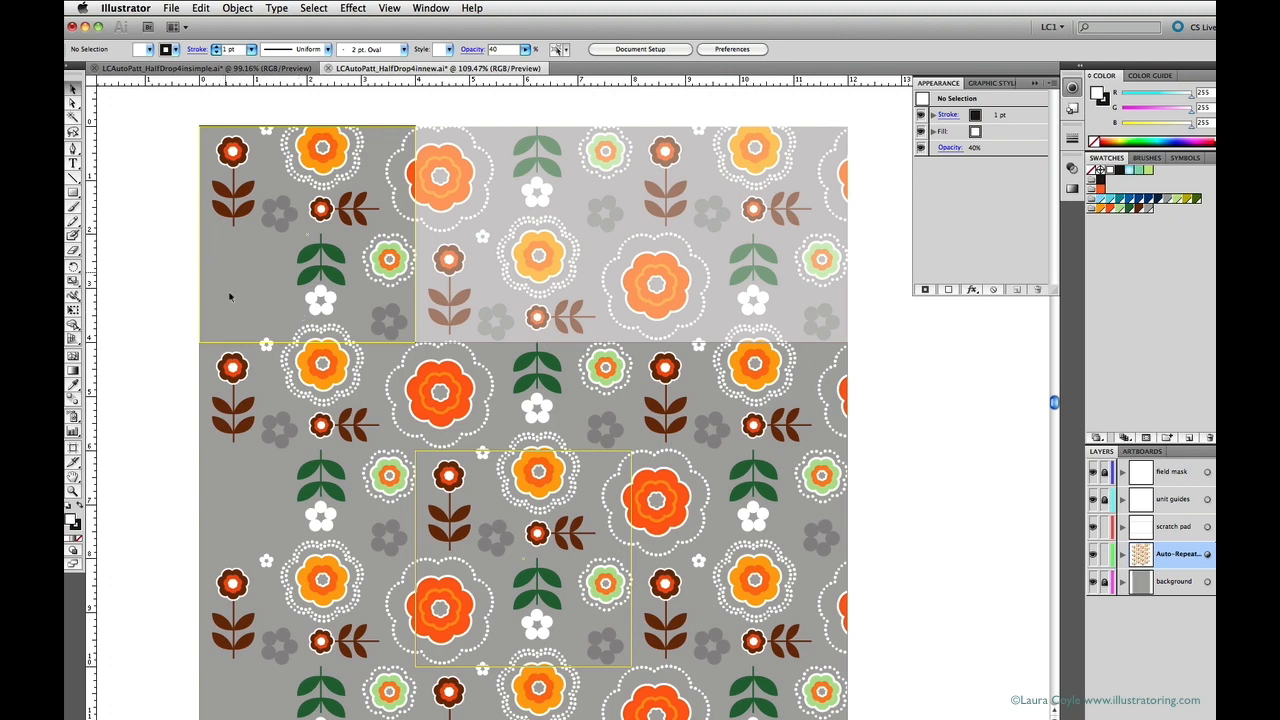
Step: Move the large red-orange flower group from the working unit's right edge 4 inches left and 2 inches down, and deselect it
left_click(395, 195)
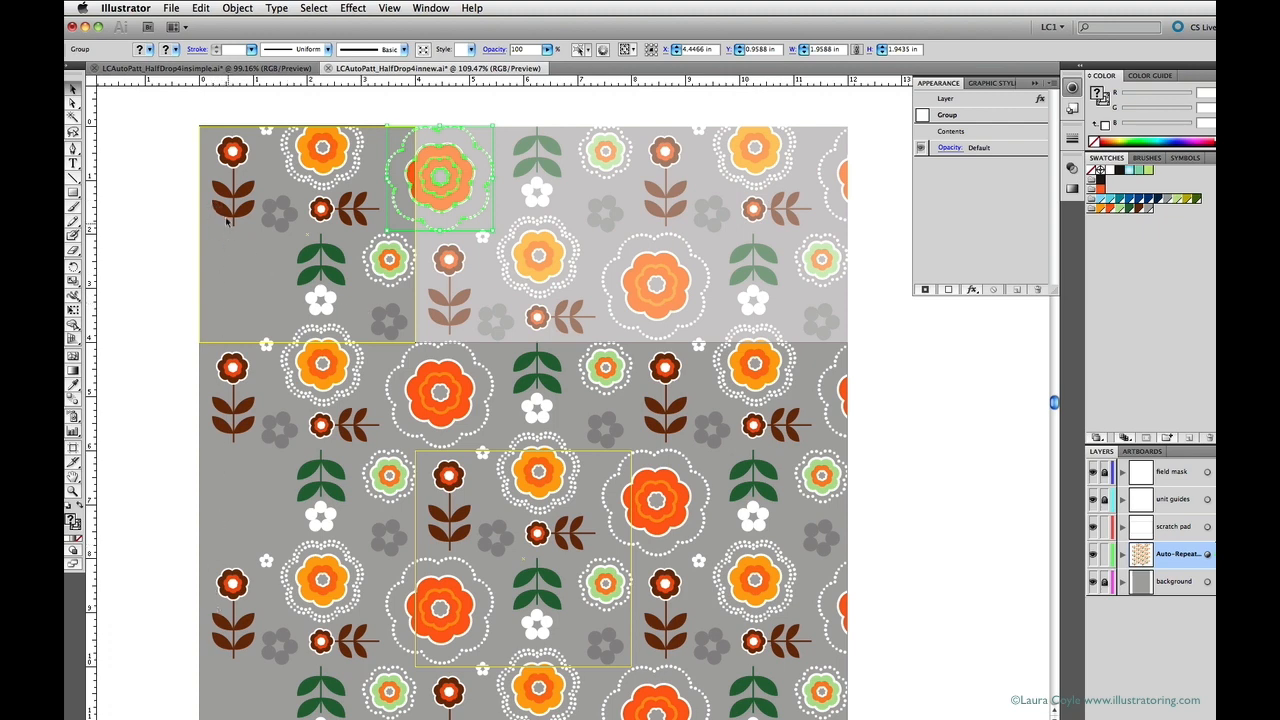
key("Left")
key("Left")
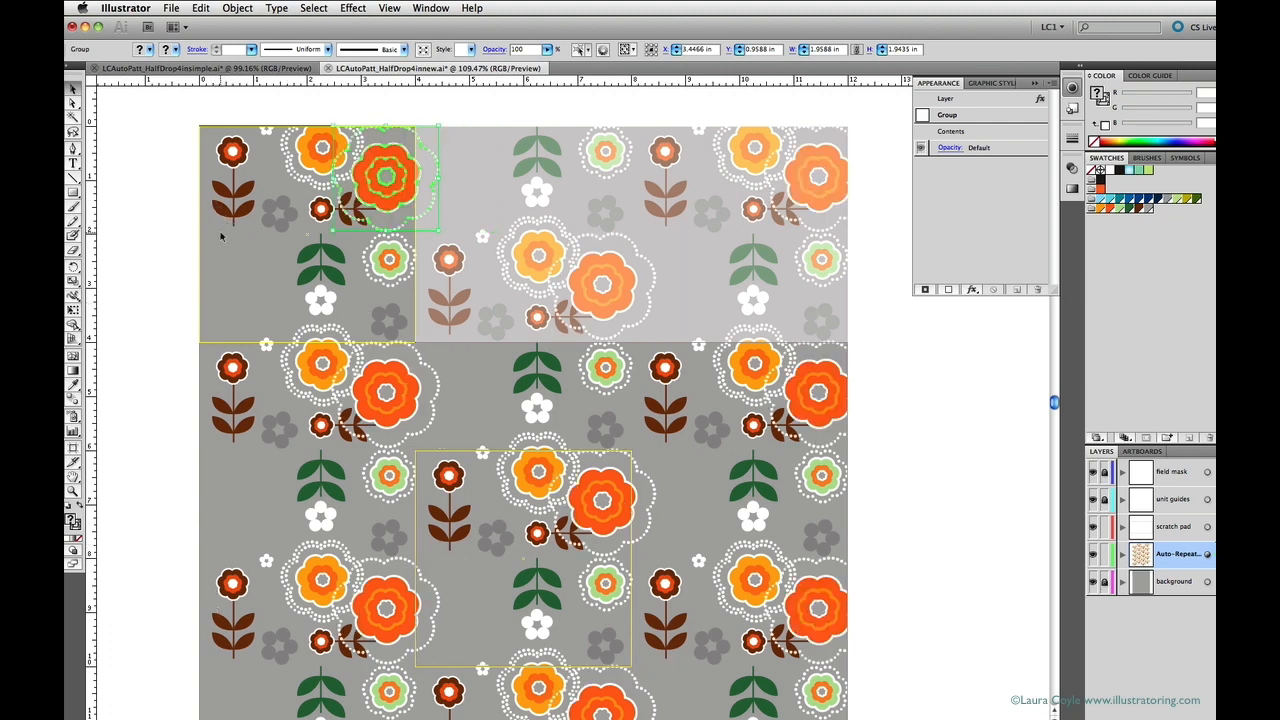
key("Left")
key("Left")
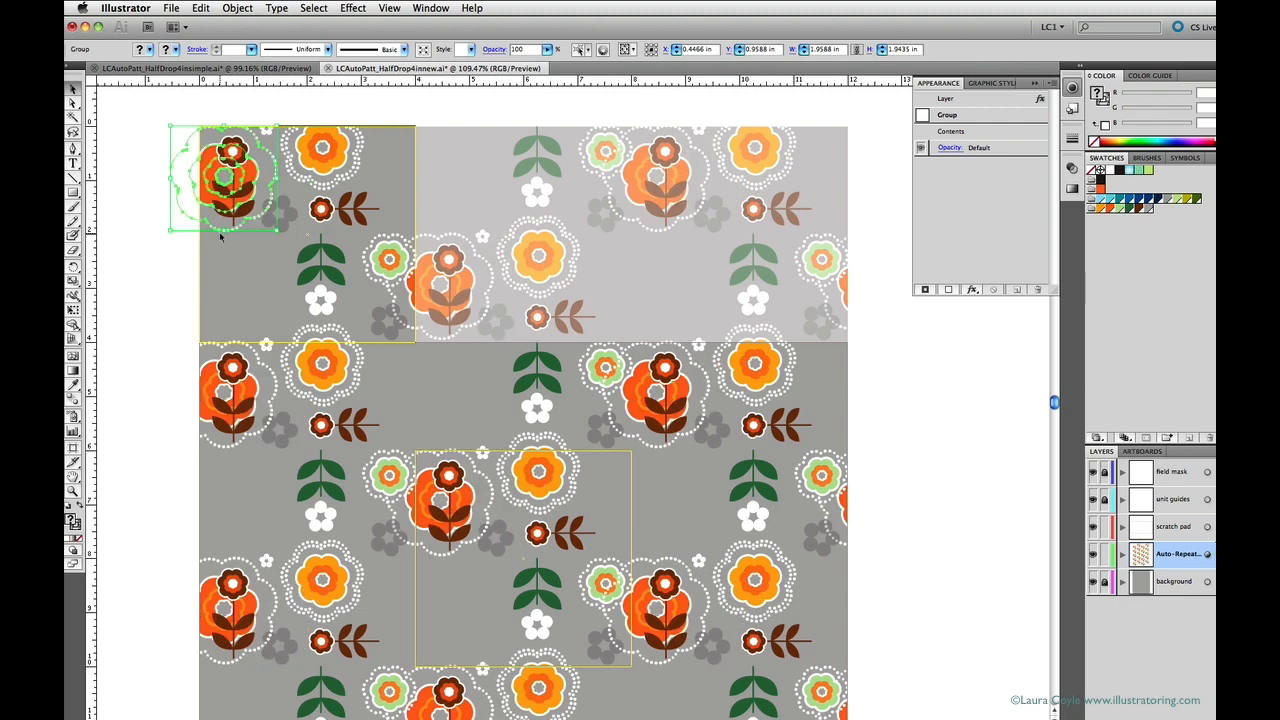
key("Down")
key("Down")
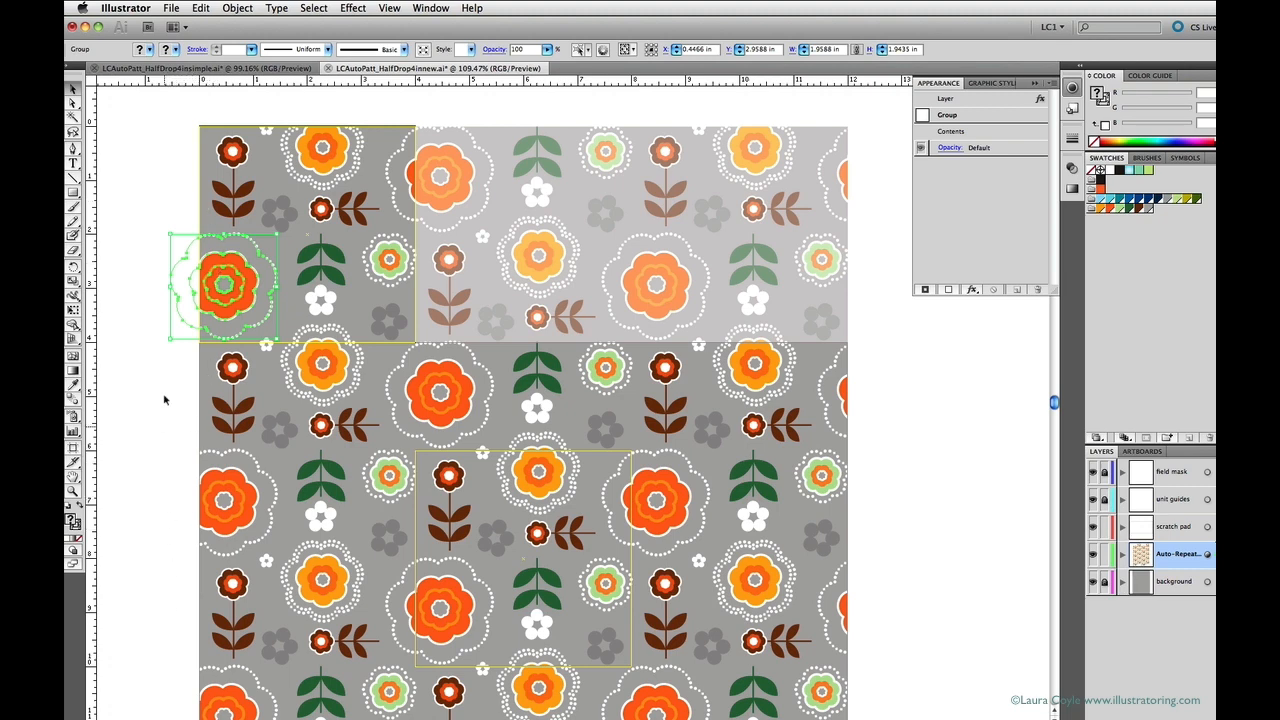
left_click(173, 205)
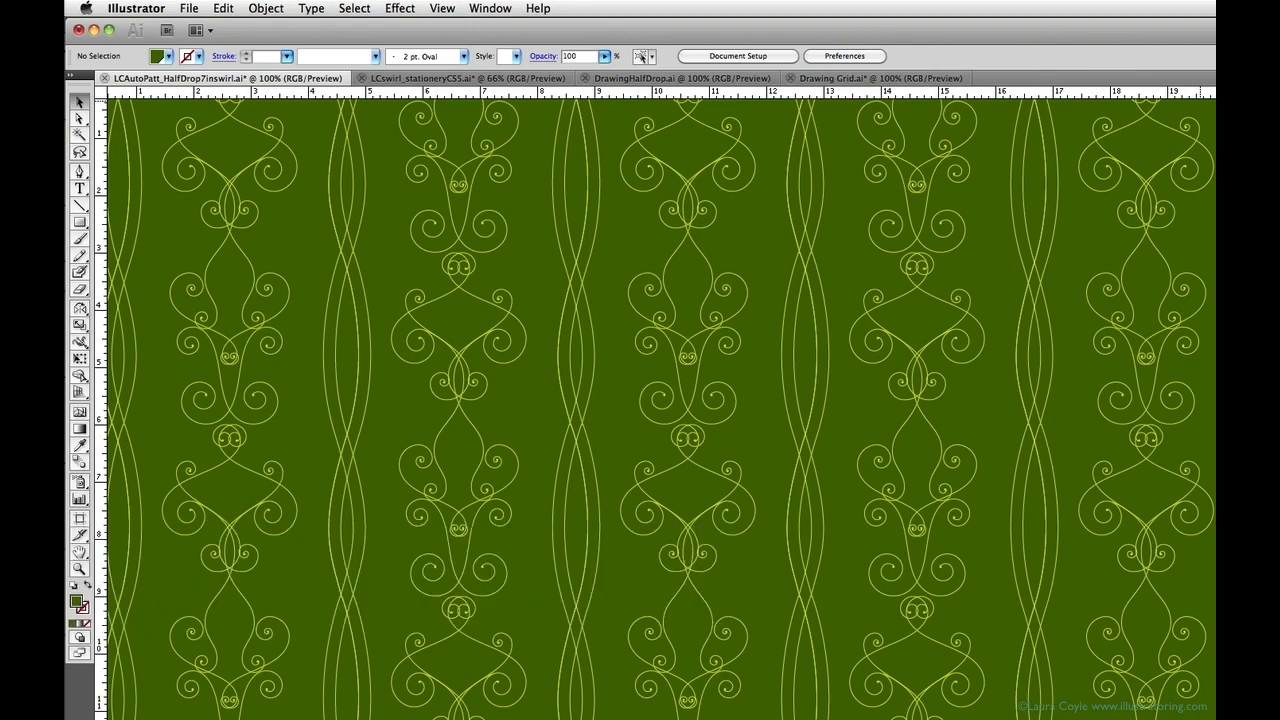
Step: In DrawingHalfDrop.ai, draw a wavy dotted line down the bee pattern with the Pencil tool and shift its lower endpoint to meet the repeat
left_click(725, 79)
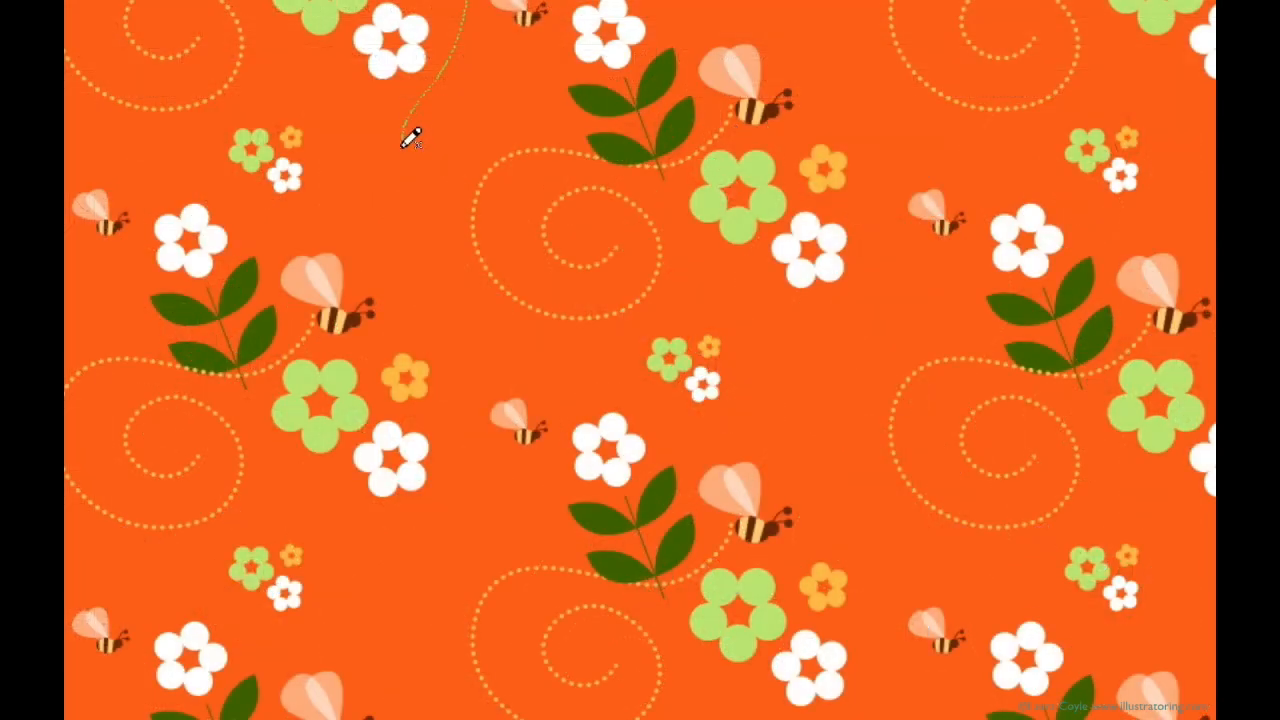
mouse_move(403, 148)
left_mouse_down()
mouse_move(421, 233)
mouse_move(378, 196)
mouse_move(383, 182)
left_mouse_up()
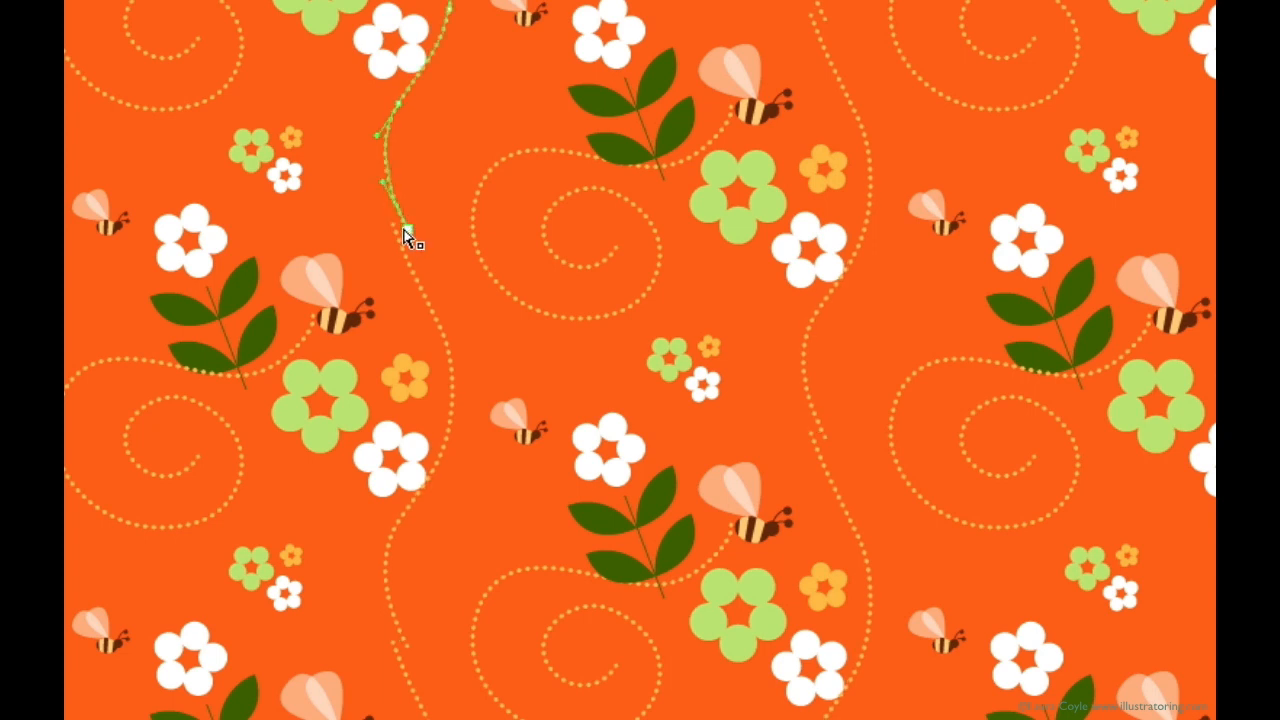
left_click_drag(405, 229, 391, 223)
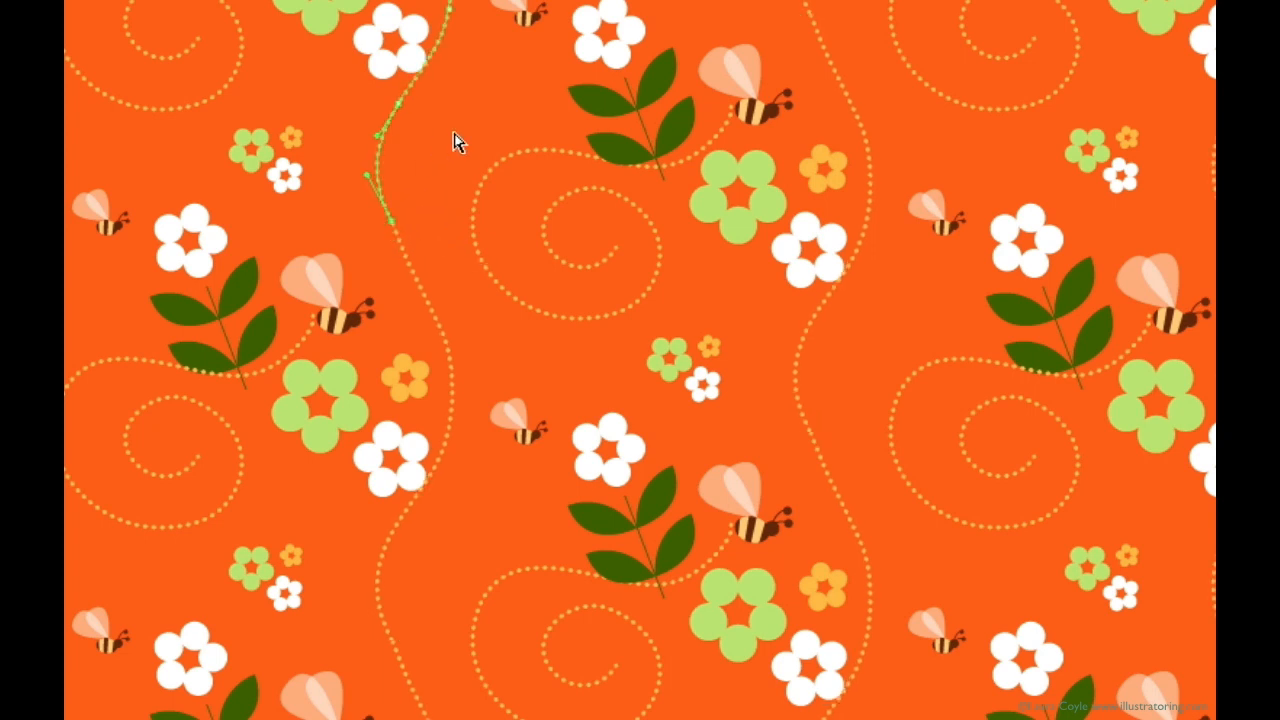
left_click(433, 185)
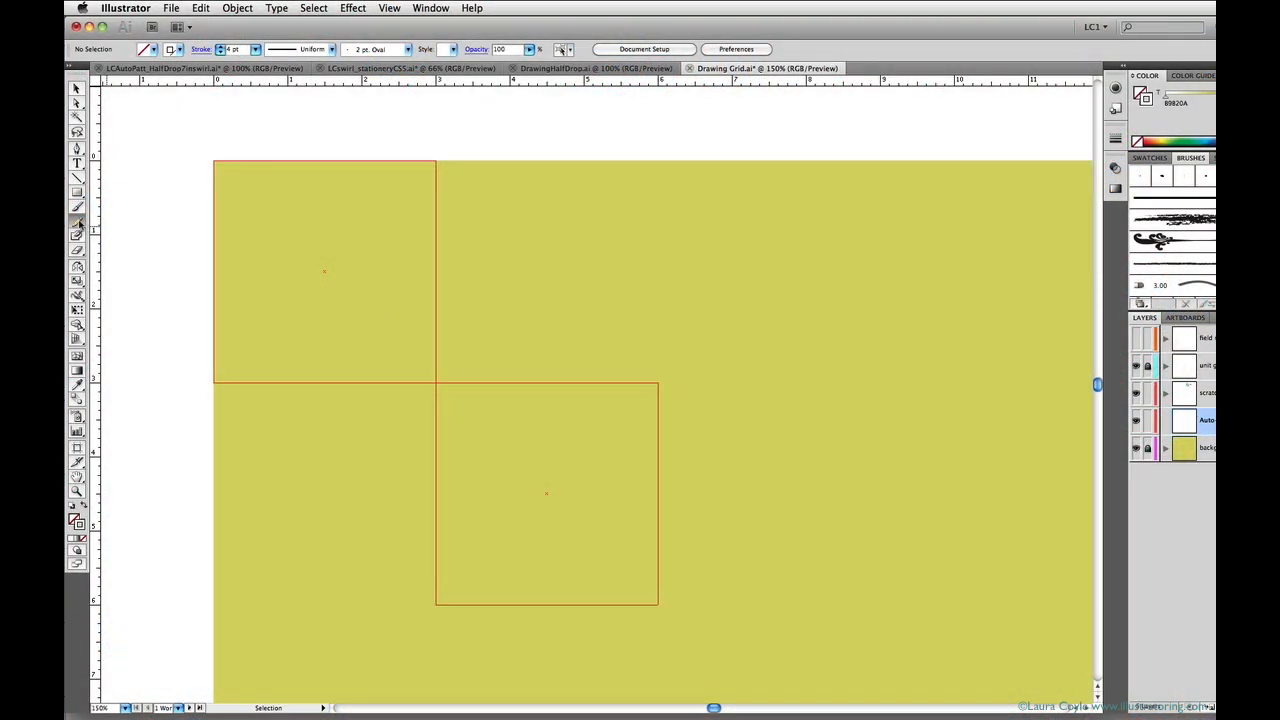
Step: Activate the Pencil tool, show the grid in Drawing Grid.ai and review the gridline spacing and subdivisions in the Guides & Grid preferences
left_click(79, 222)
key("super+apostrophe")
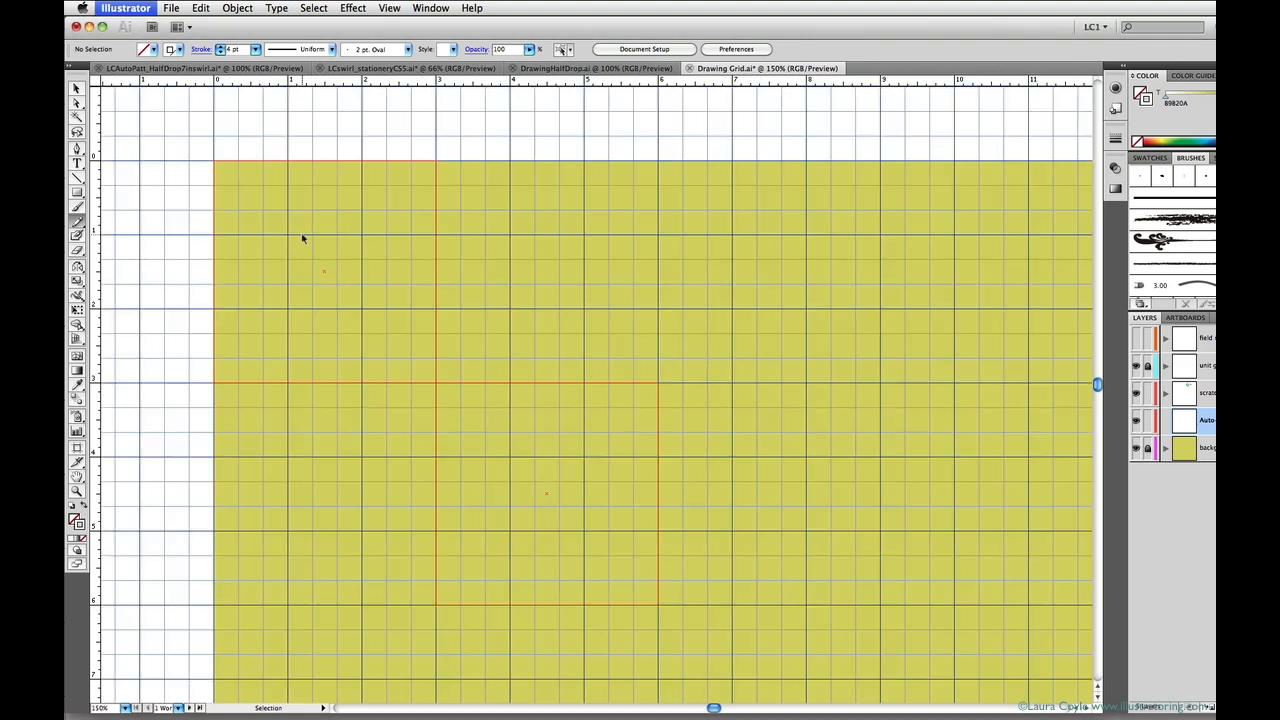
key("super+k")
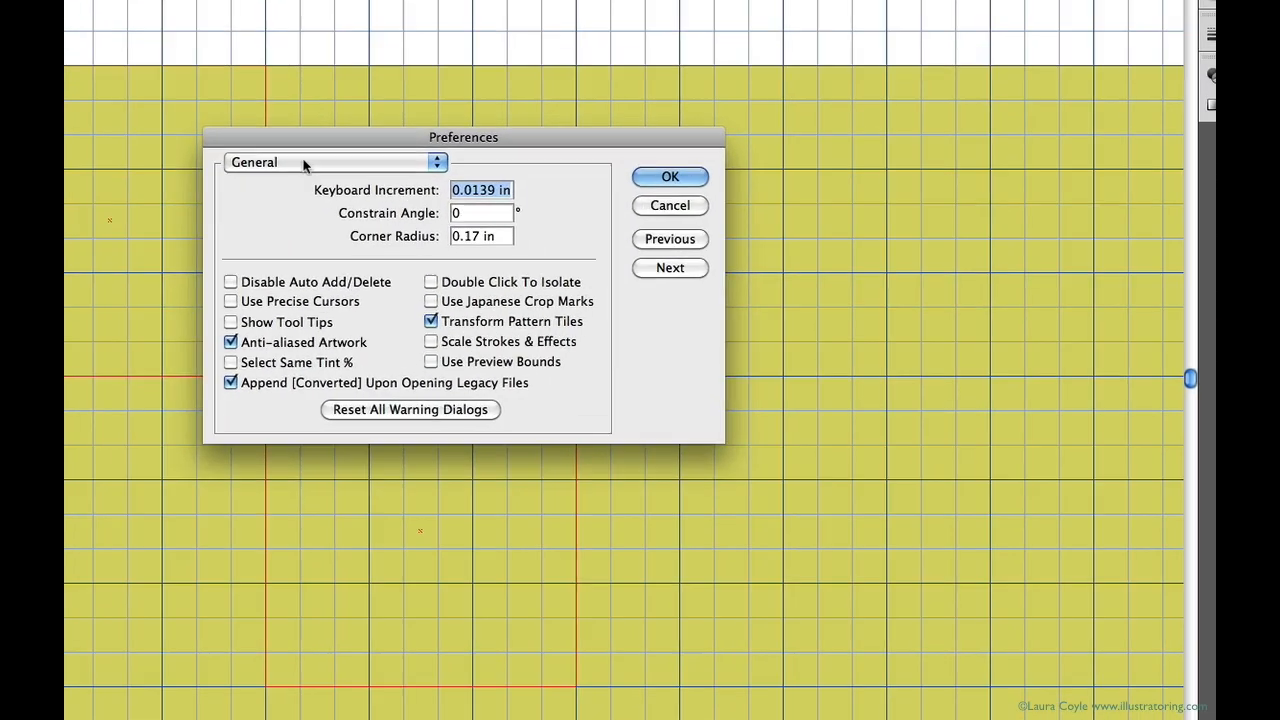
left_click(451, 230)
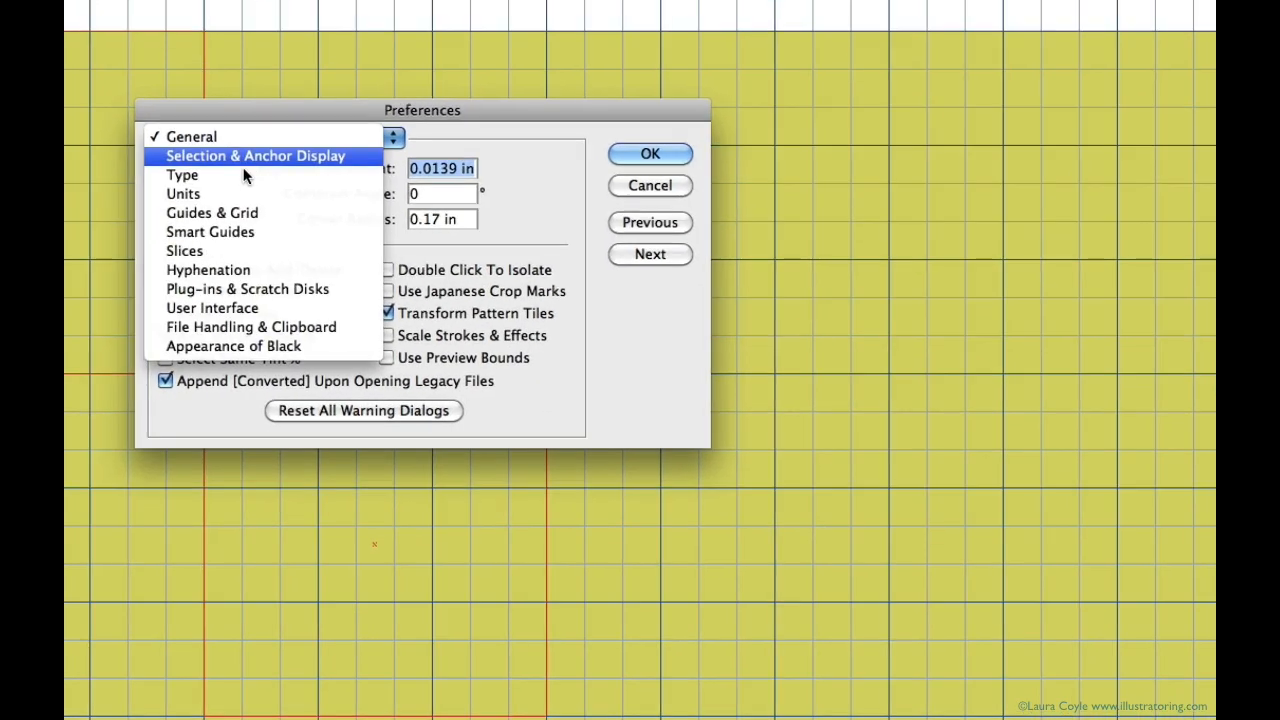
left_click(227, 211)
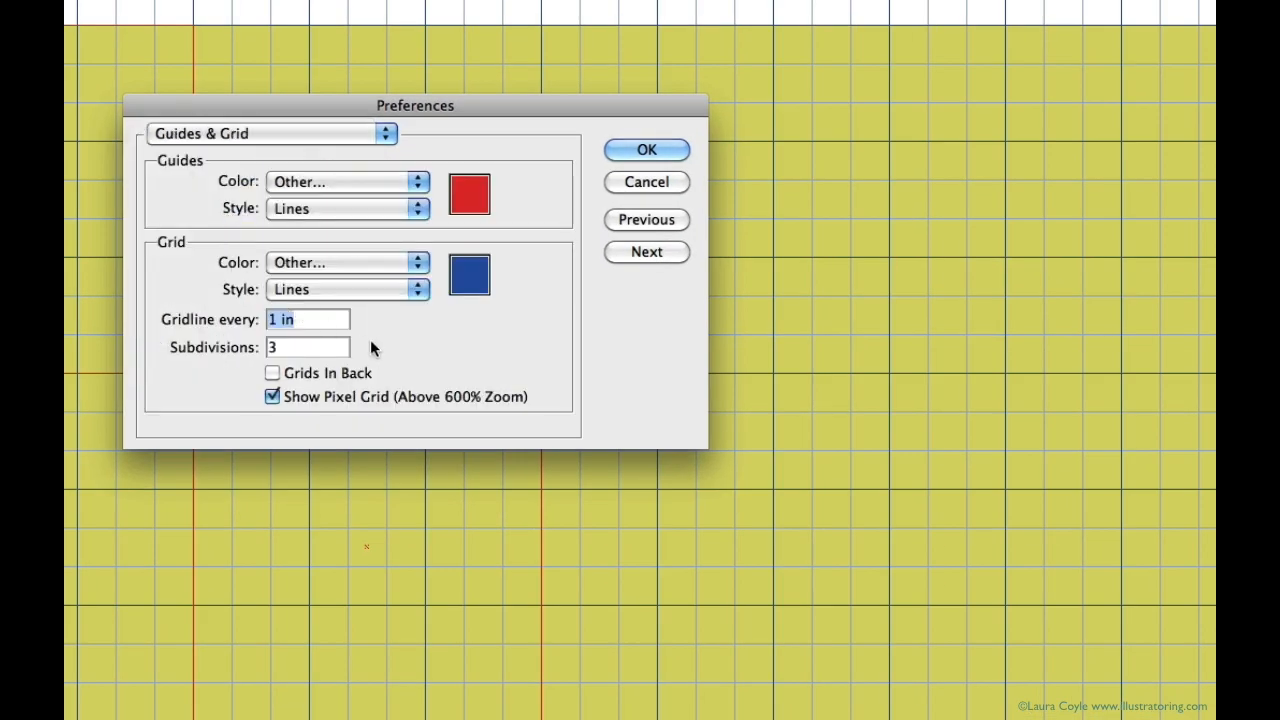
left_click(470, 284)
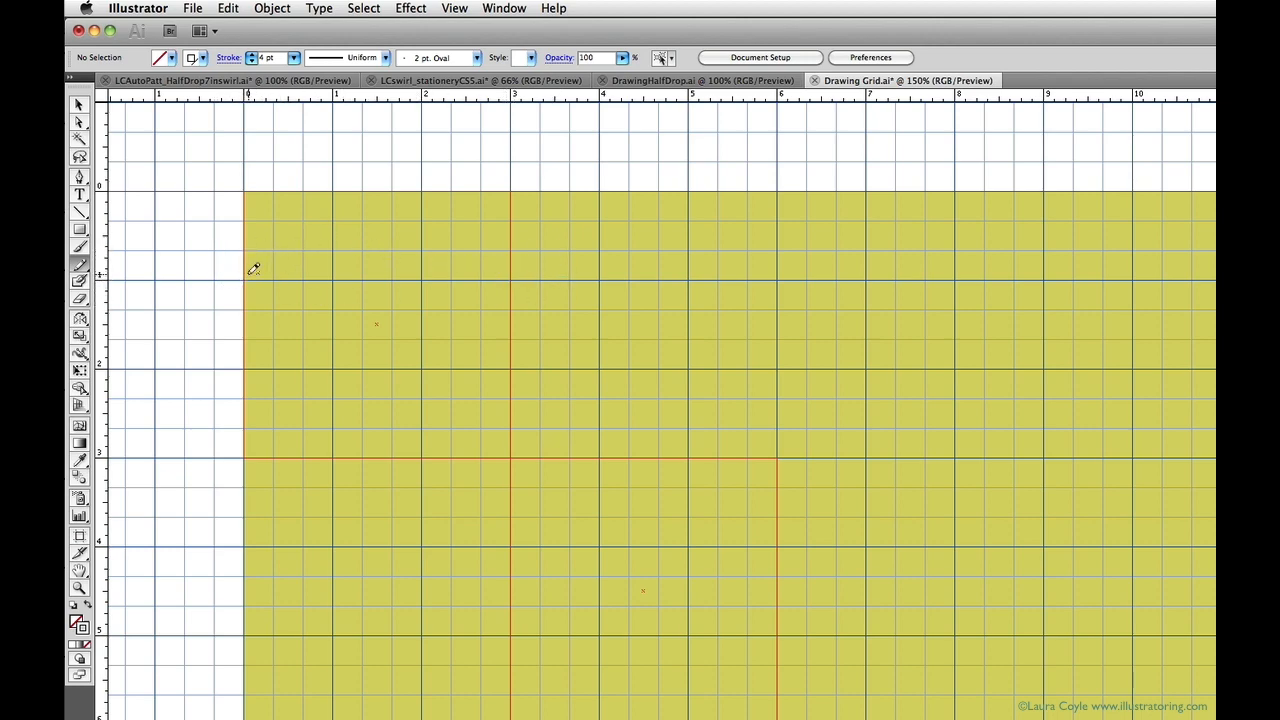
Step: Try a looping Pencil line across the unit from the 1-inch mark and one down it from the 2-inch mark, deleting each
mouse_move(246, 277)
left_mouse_down()
mouse_move(335, 257)
mouse_move(416, 262)
mouse_move(440, 312)
mouse_move(411, 376)
mouse_move(326, 387)
mouse_move(324, 325)
mouse_move(387, 287)
mouse_move(513, 279)
left_mouse_up()
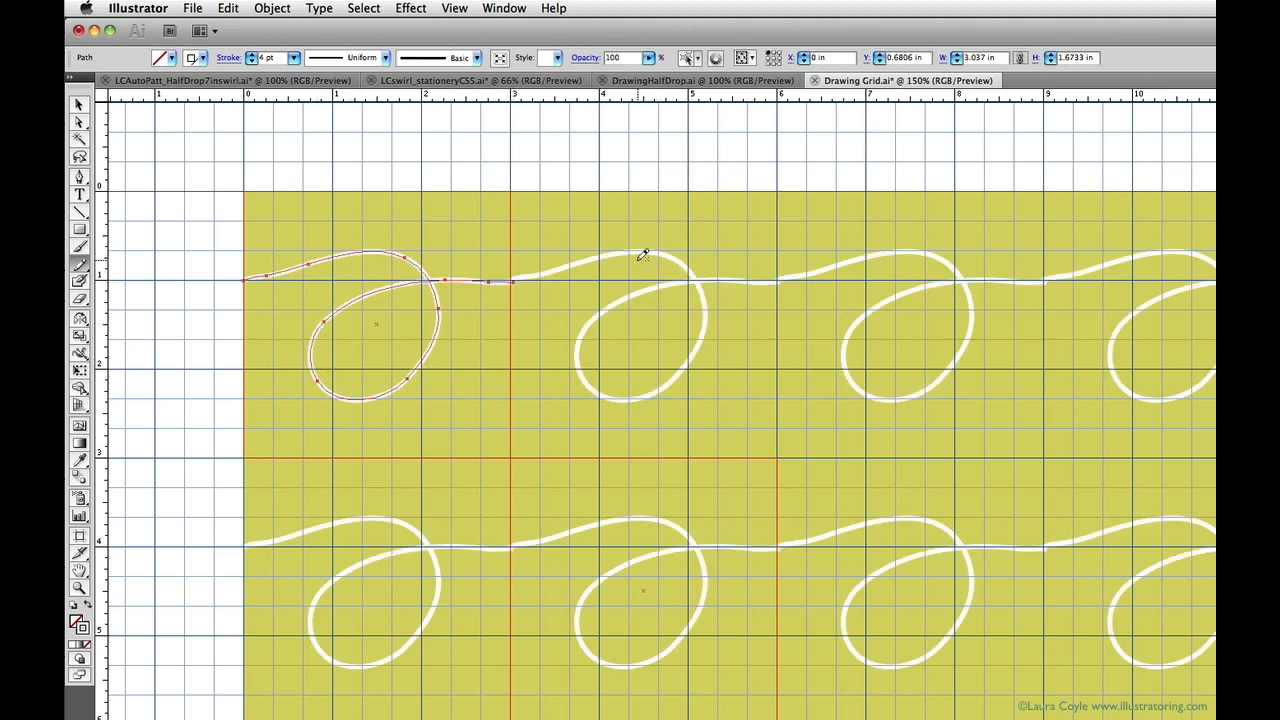
key("Delete")
mouse_move(423, 192)
left_mouse_down()
mouse_move(419, 258)
mouse_move(367, 312)
mouse_move(314, 296)
mouse_move(396, 267)
mouse_move(440, 303)
mouse_move(443, 355)
mouse_move(419, 462)
left_mouse_up()
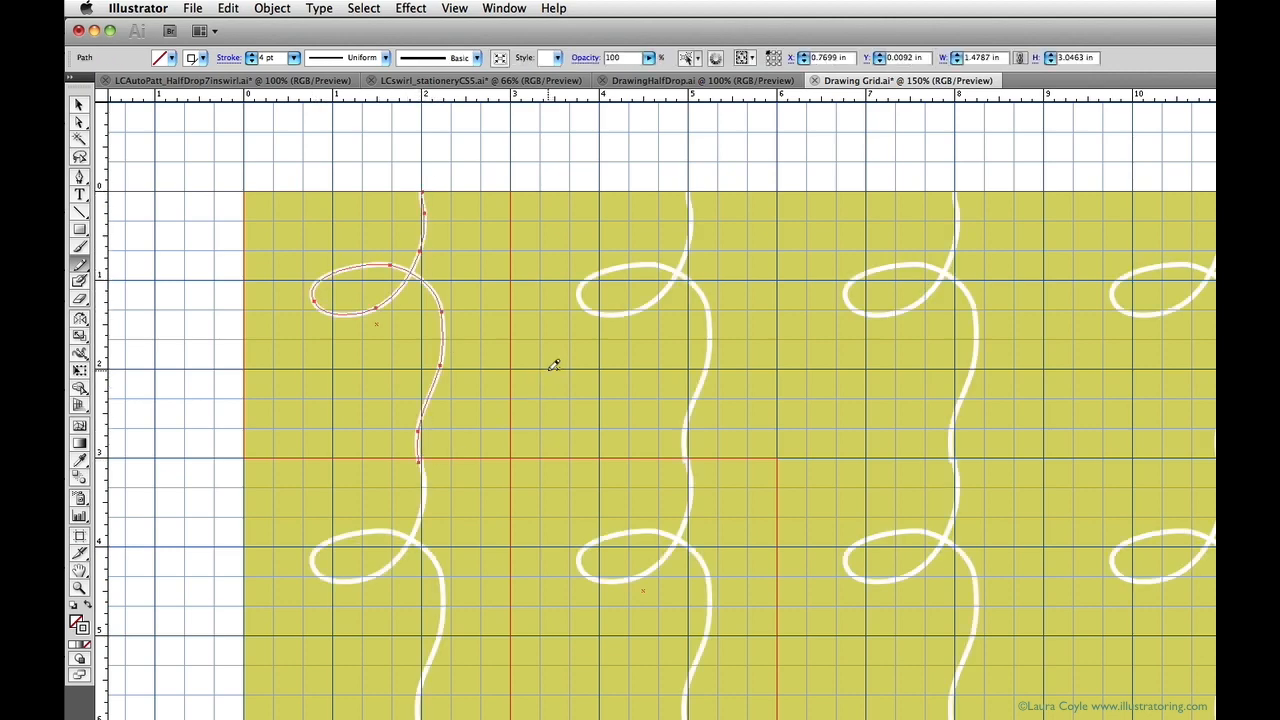
key("Delete")
Step: Draw a looping Pencil line about 2.17 by 3.02 in down the unit from the upper 1-inch mark and redraw its lower curves smoother
mouse_move(320, 216)
left_mouse_down()
mouse_move(393, 277)
mouse_move(451, 233)
mouse_move(391, 279)
mouse_move(313, 377)
mouse_move(270, 329)
mouse_move(381, 311)
mouse_move(450, 363)
mouse_move(367, 413)
mouse_move(366, 379)
mouse_move(428, 413)
mouse_move(334, 456)
left_mouse_up()
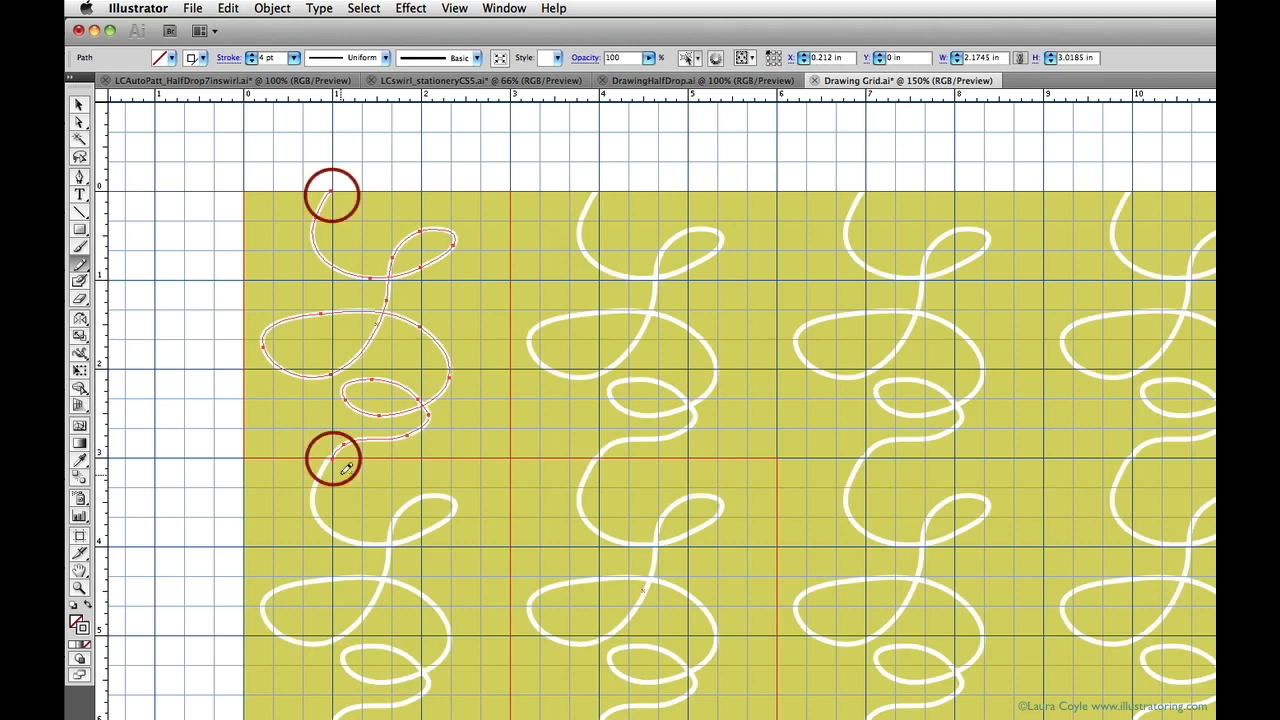
mouse_move(268, 348)
left_mouse_down()
mouse_move(408, 317)
mouse_move(464, 391)
mouse_move(434, 432)
mouse_move(427, 407)
mouse_move(409, 435)
mouse_move(335, 436)
left_mouse_up()
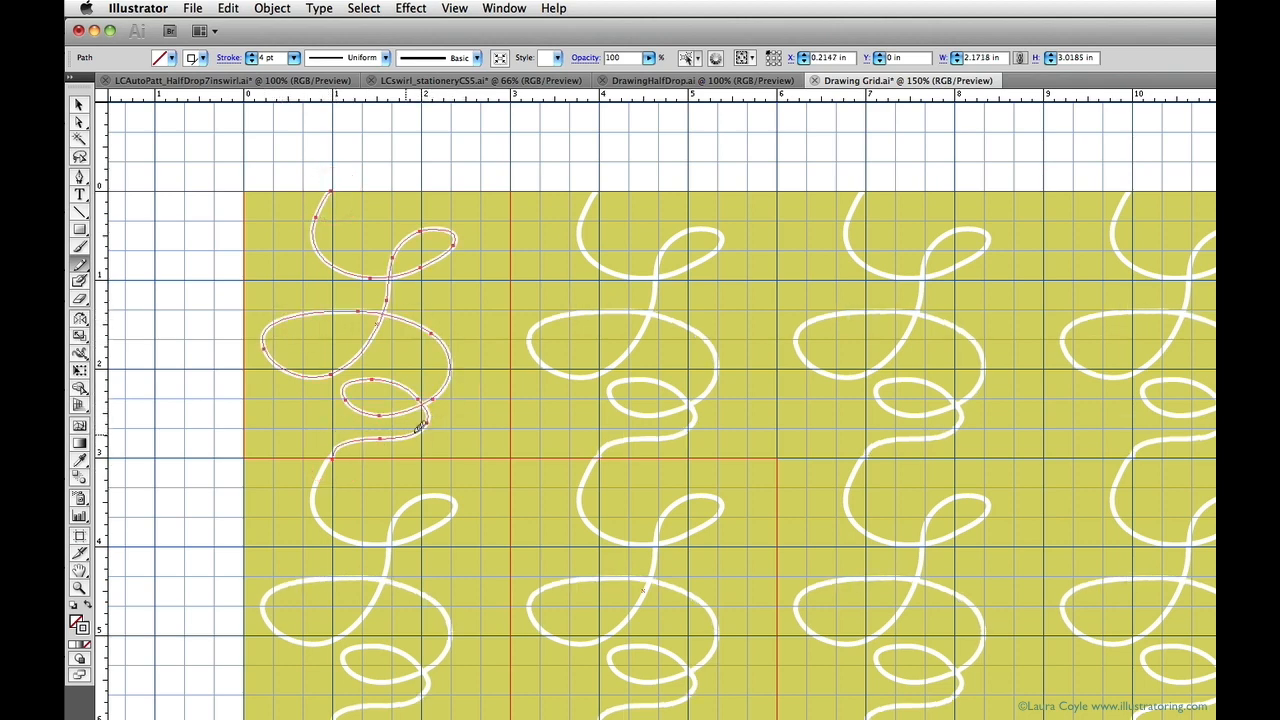
left_click_drag(431, 423, 420, 400)
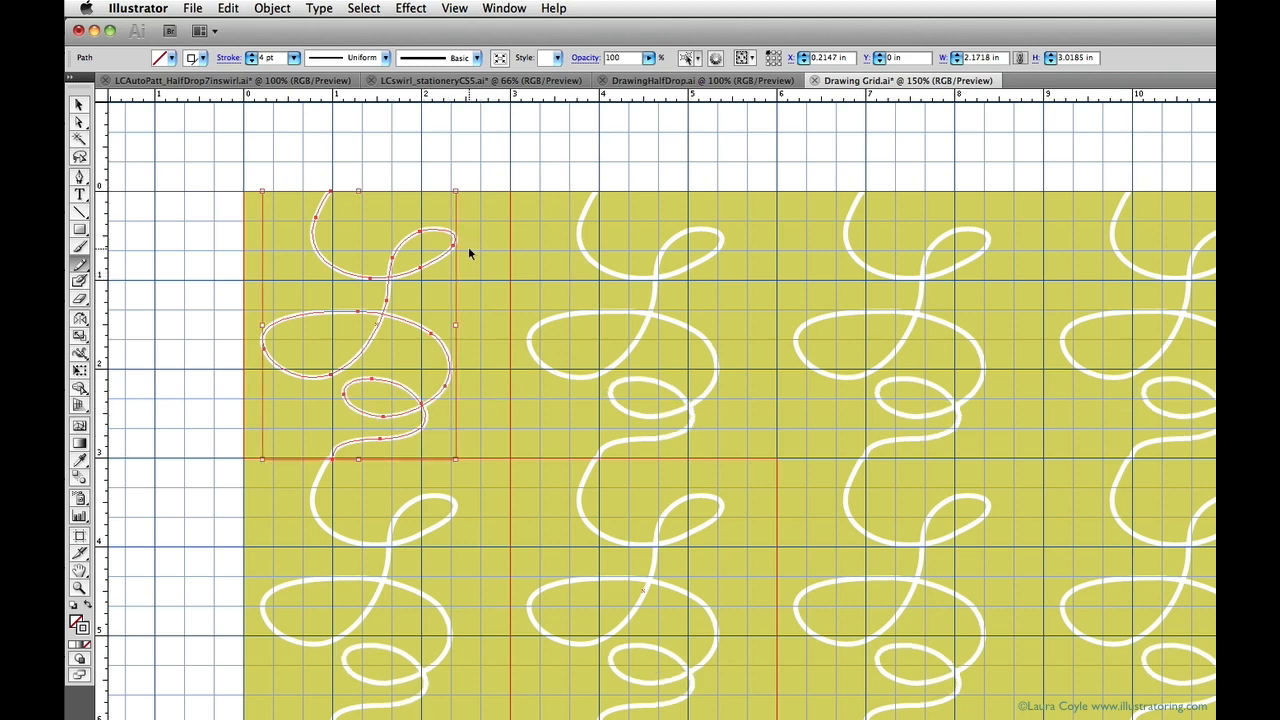
key("super+apostrophe")
key("super+apostrophe")
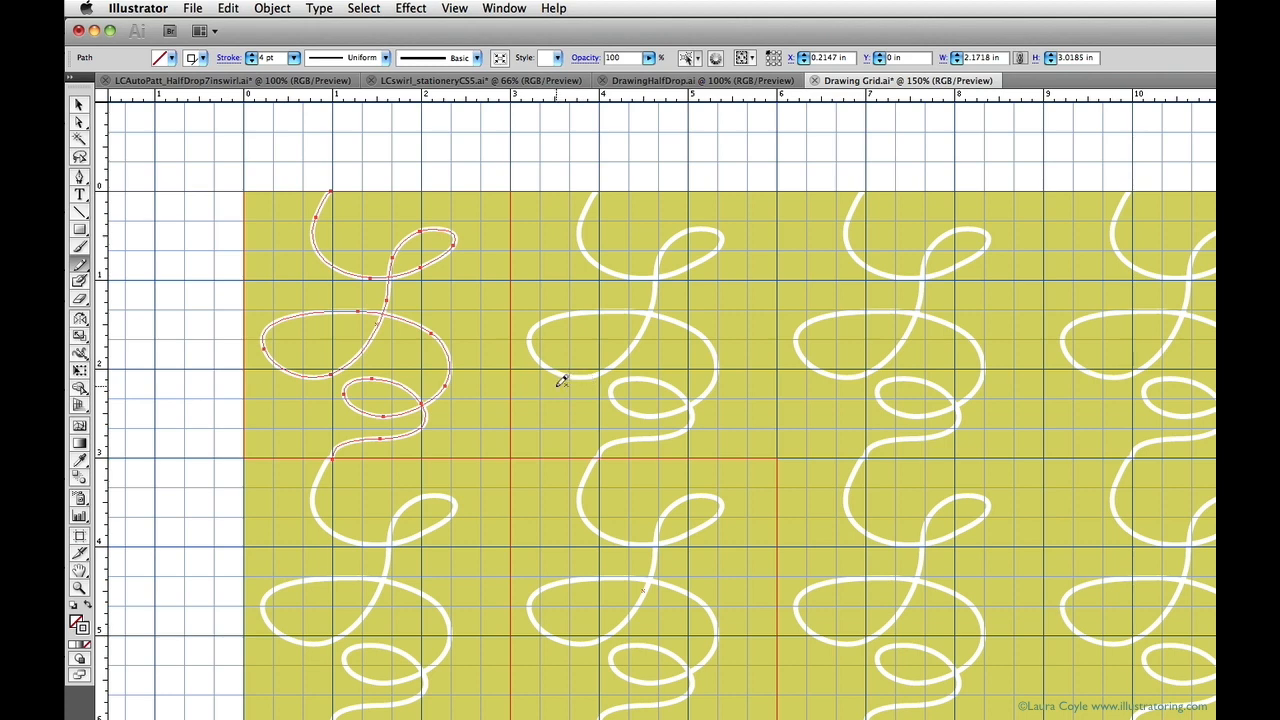
Step: Move the looping line's lower endpoint onto the 3-inch boundary and adjust its curve handle to smooth the join with the repeat below
key("a")
key("super+equal")
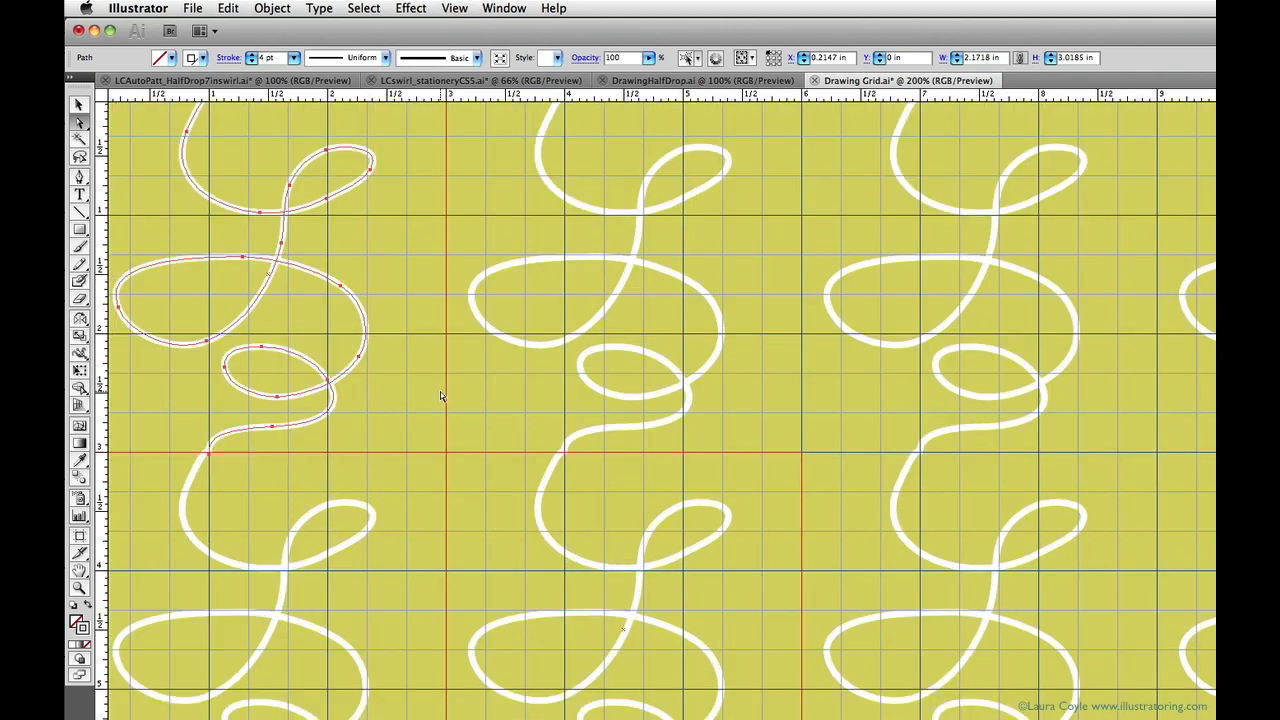
scroll(517, 603, "left", 8)
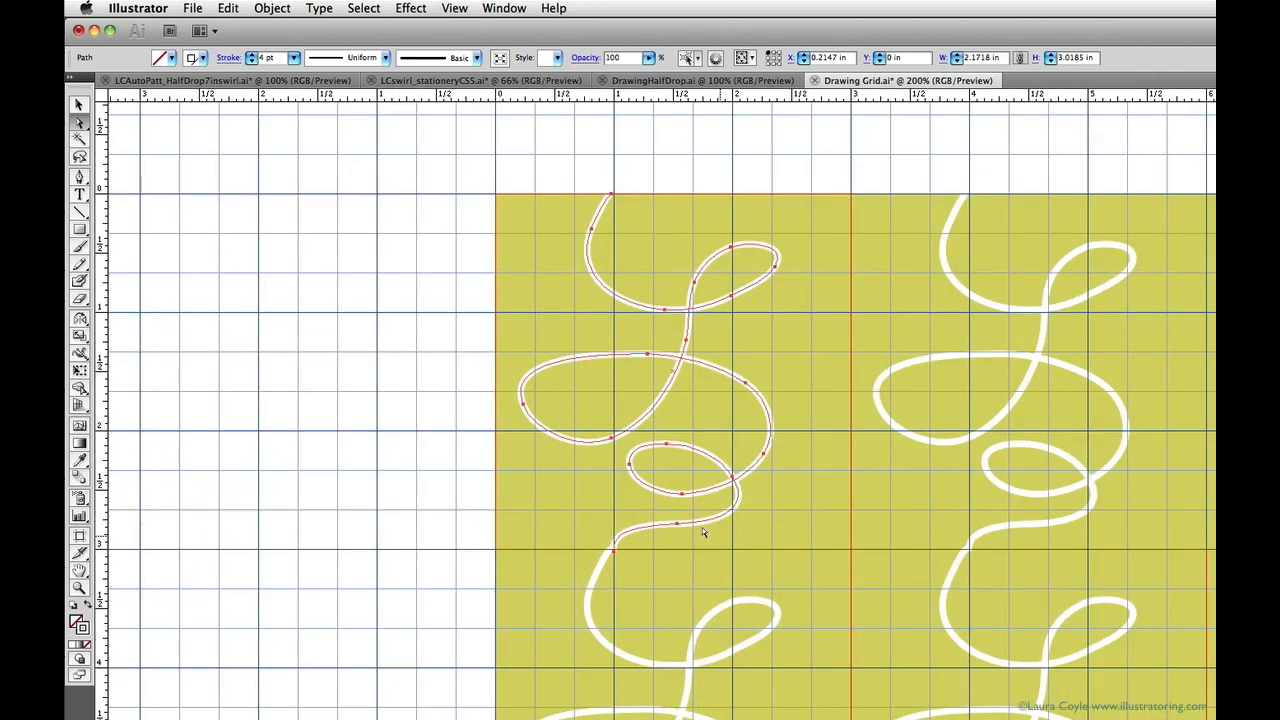
left_click(620, 517)
left_click(631, 530)
left_click_drag(609, 524, 634, 522)
left_click(613, 549)
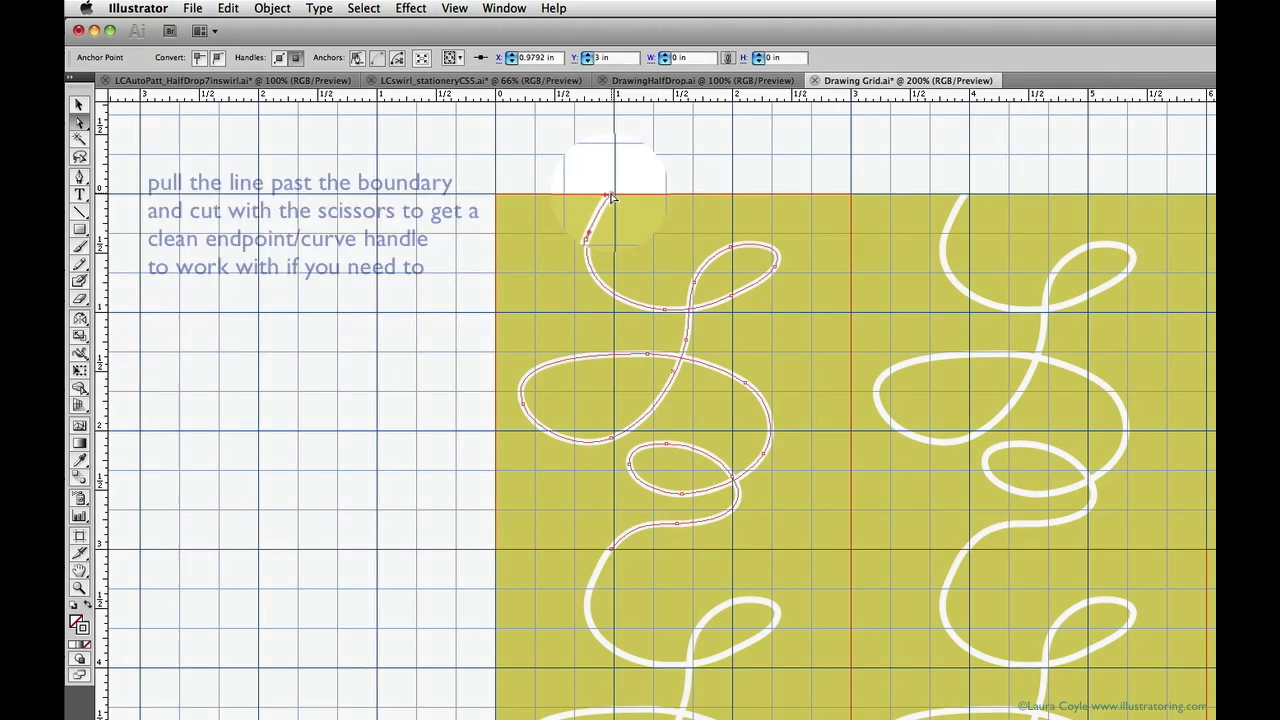
Step: Pull the line's upper endpoint past the unit's upper boundary and cut the line at the boundary with the Scissors tool
left_click_drag(610, 195, 616, 186)
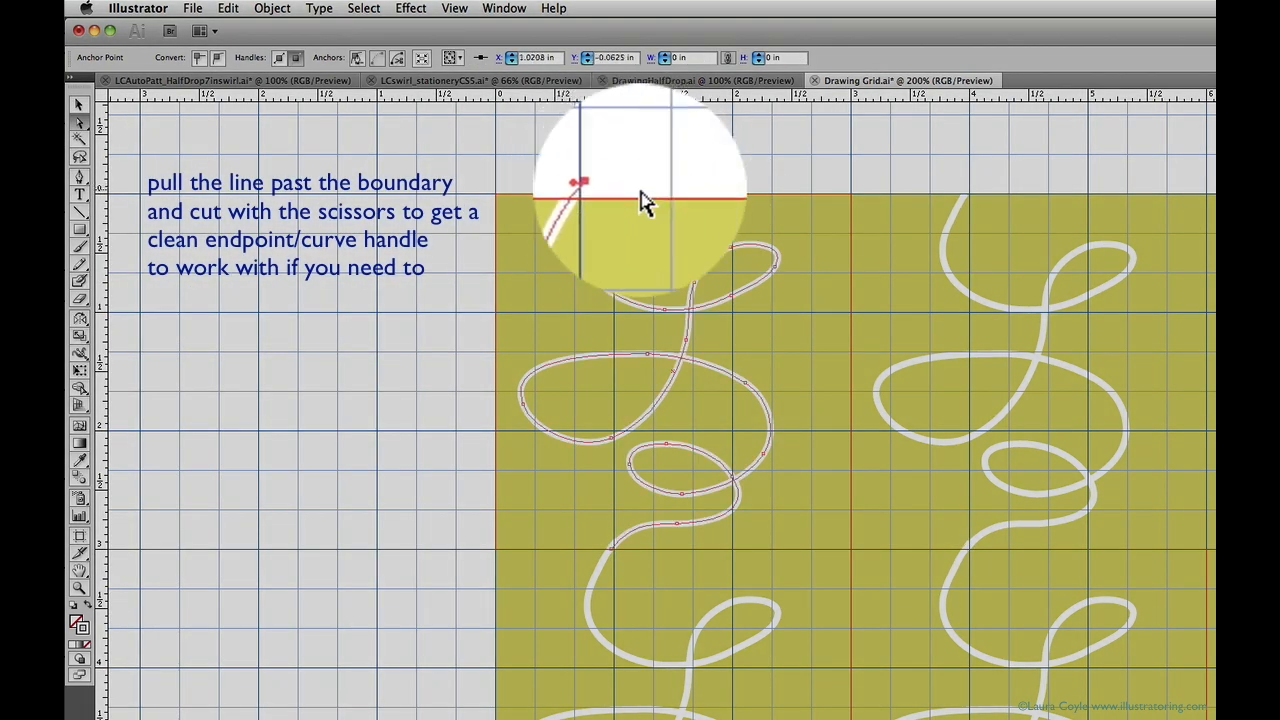
key("c")
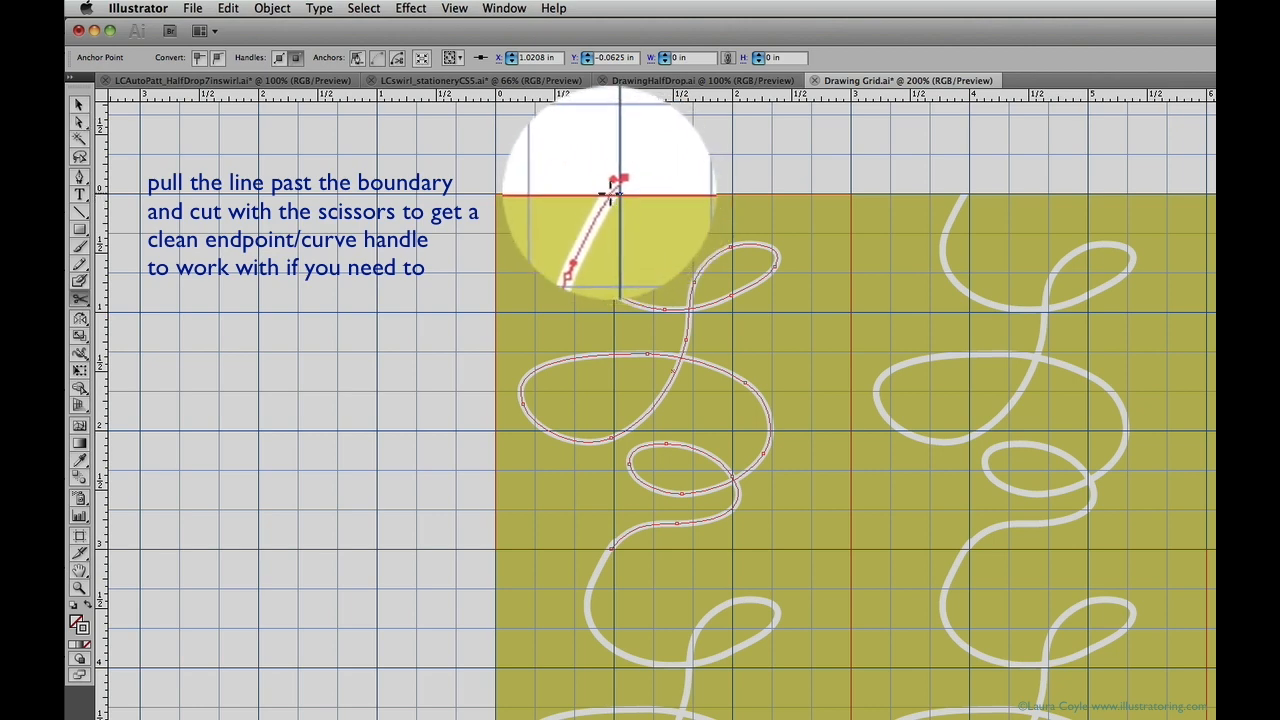
left_click(609, 194)
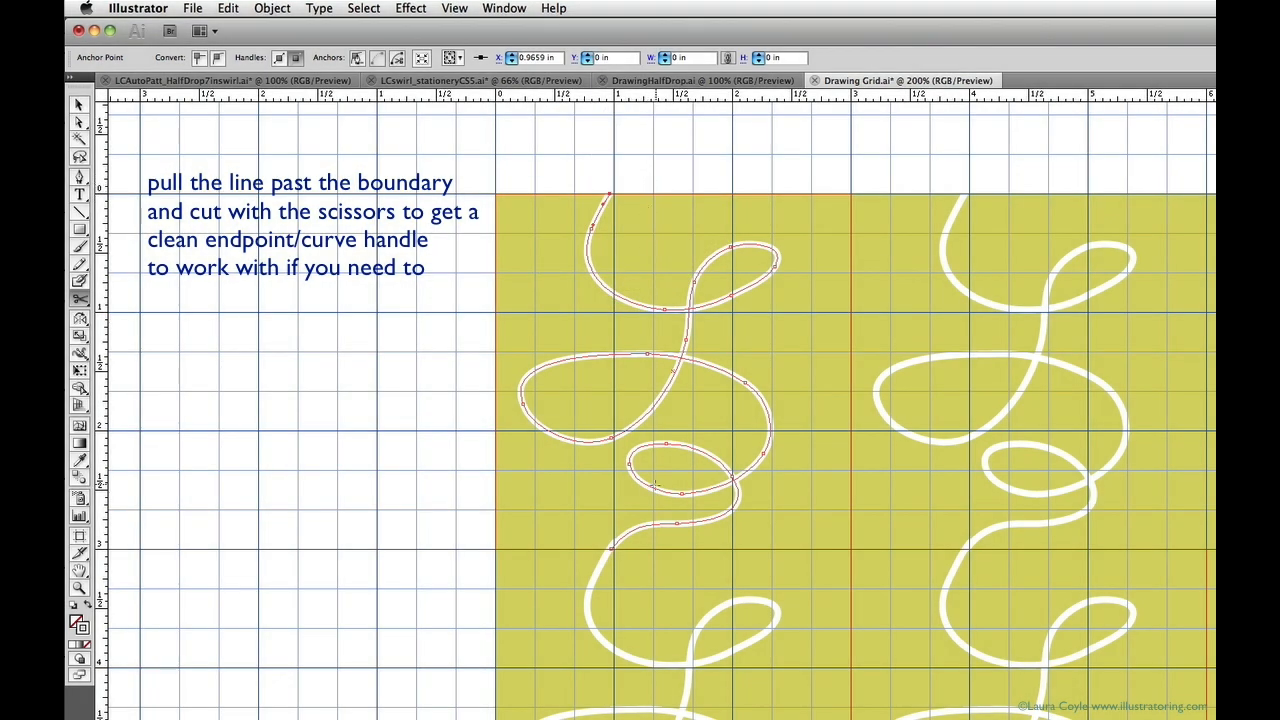
Step: Move the line's lower endpoint to about X 0.95 in, Y 3.01 in and select the cut-off piece above the upper boundary
key("a")
left_click(610, 548)
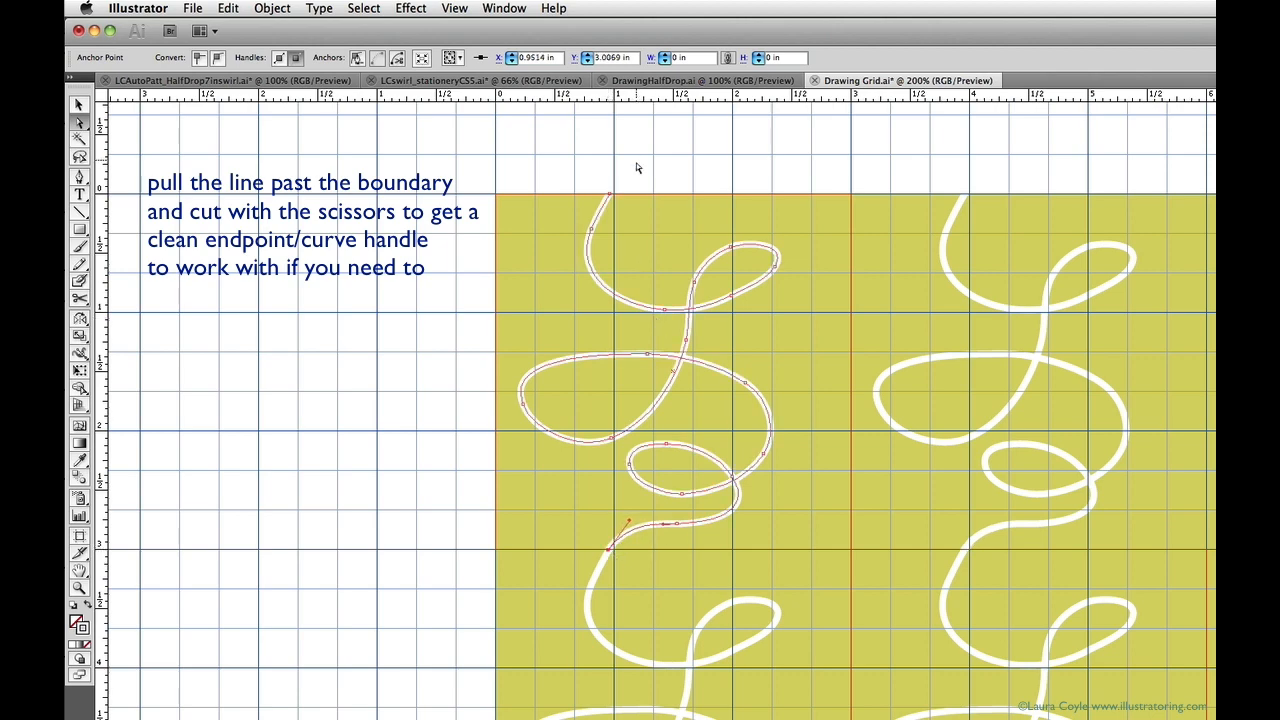
left_click_drag(622, 191, 623, 188)
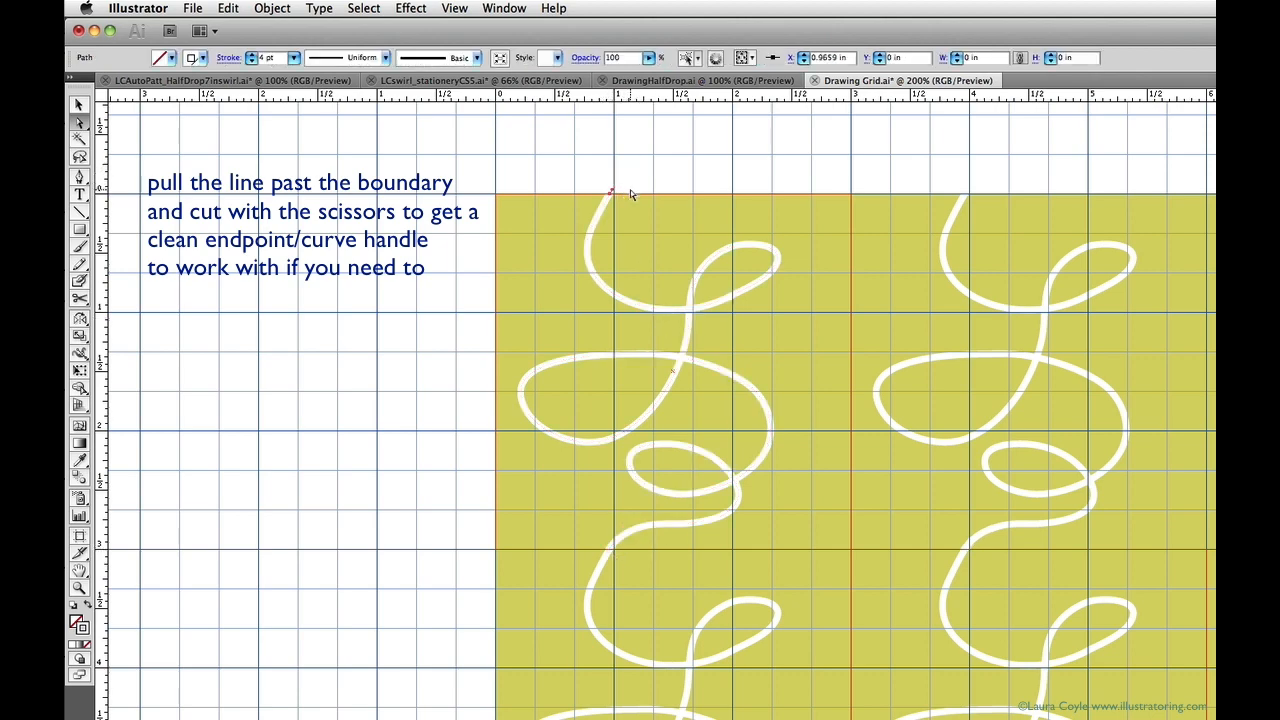
left_click(633, 530)
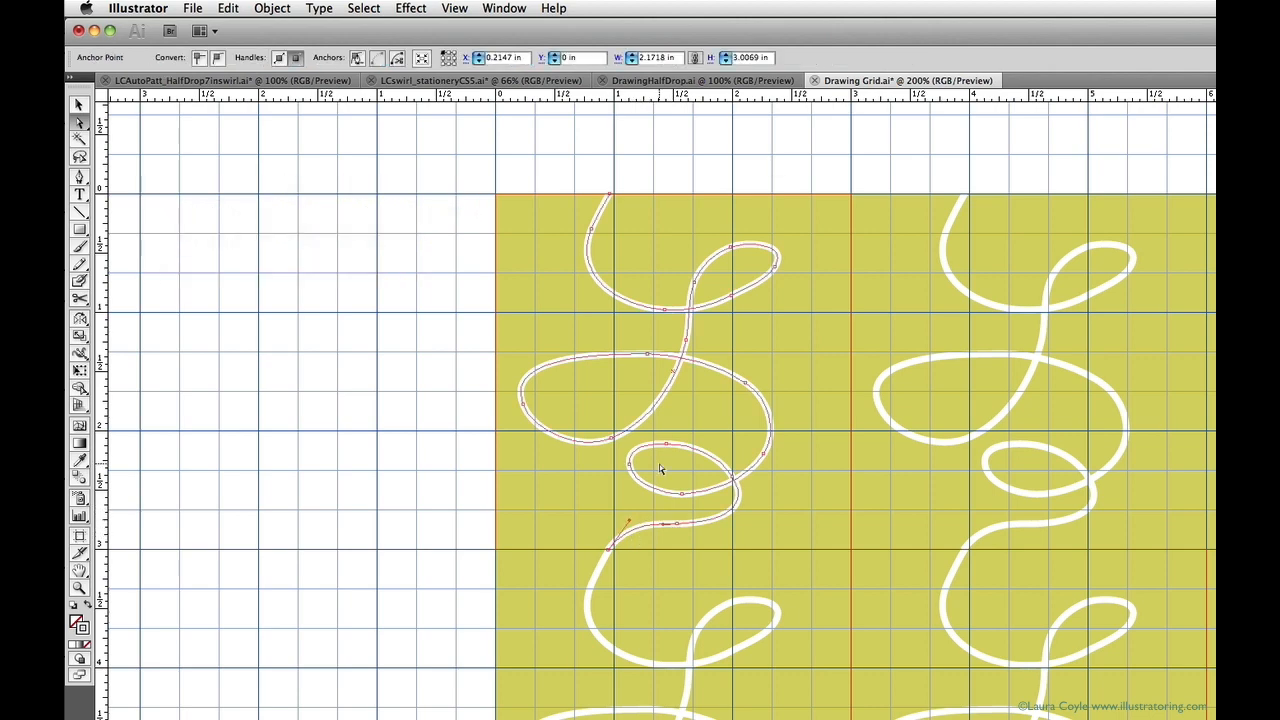
Step: Hide the grid and fine-tune the curve at the line's lower endpoint so it flows into the repeat below, leaving nothing selected
key("super+quotedbl")
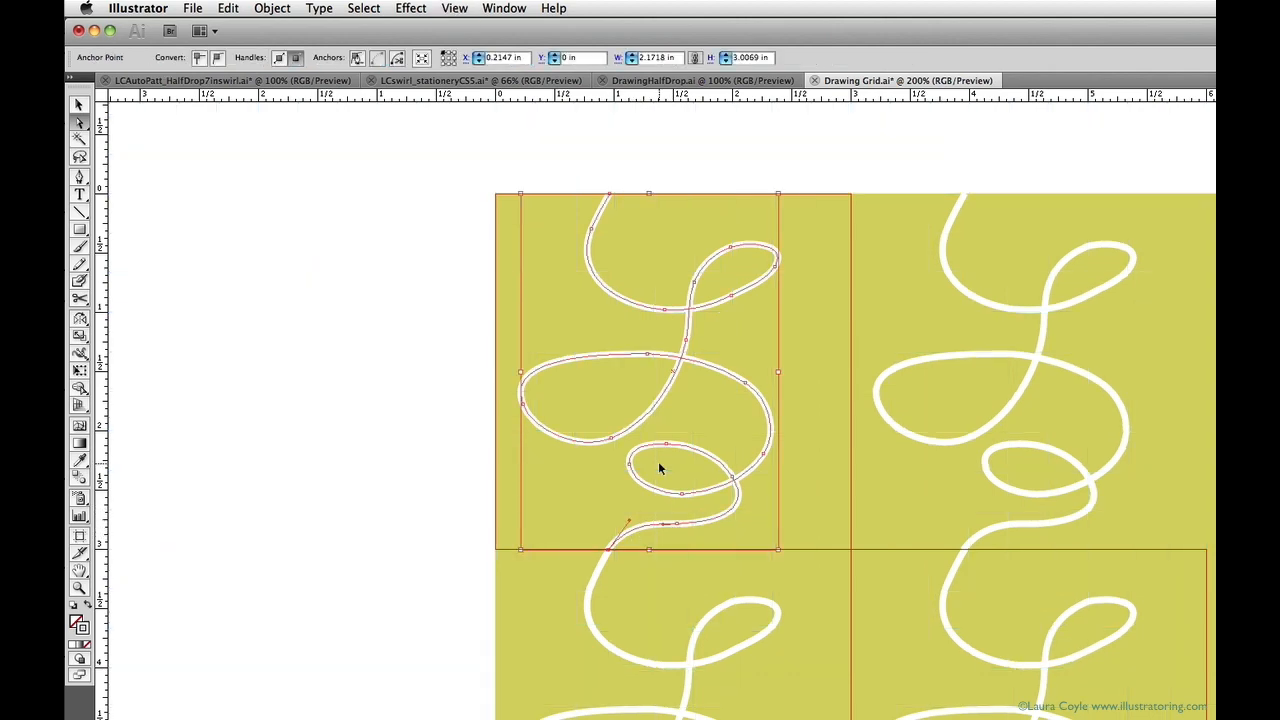
left_click(610, 551)
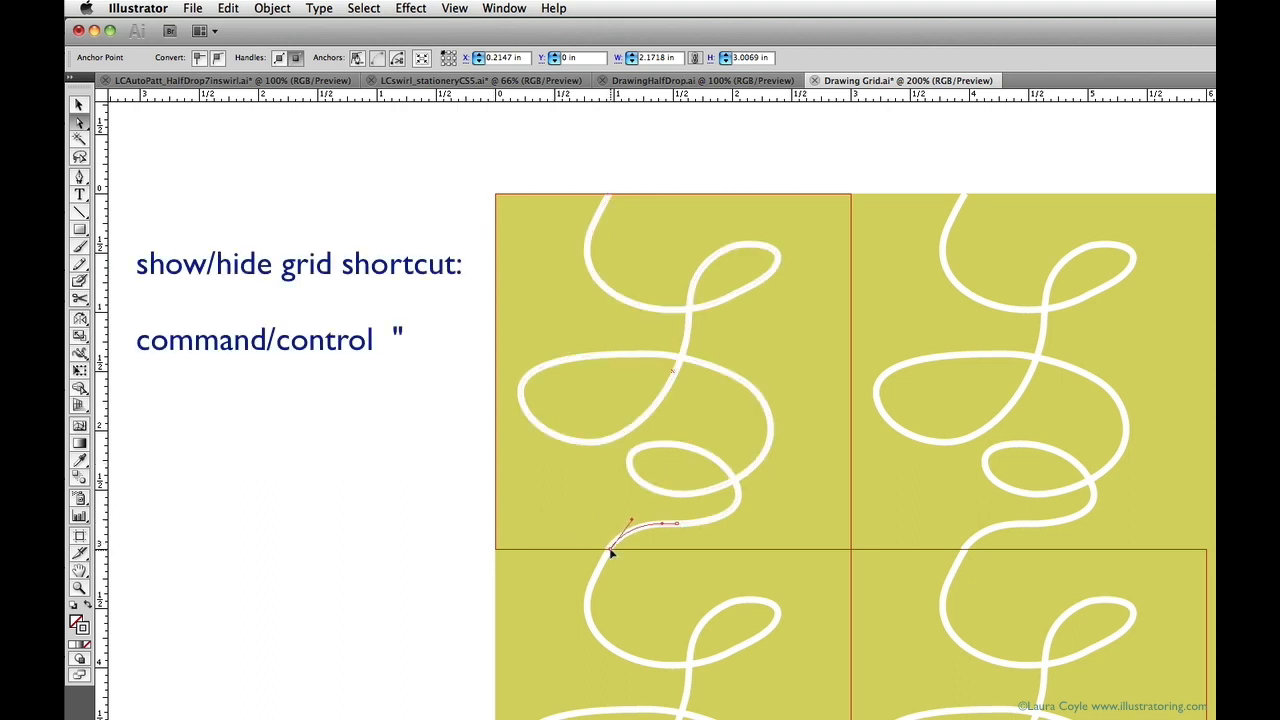
left_click(612, 551)
left_click(469, 607)
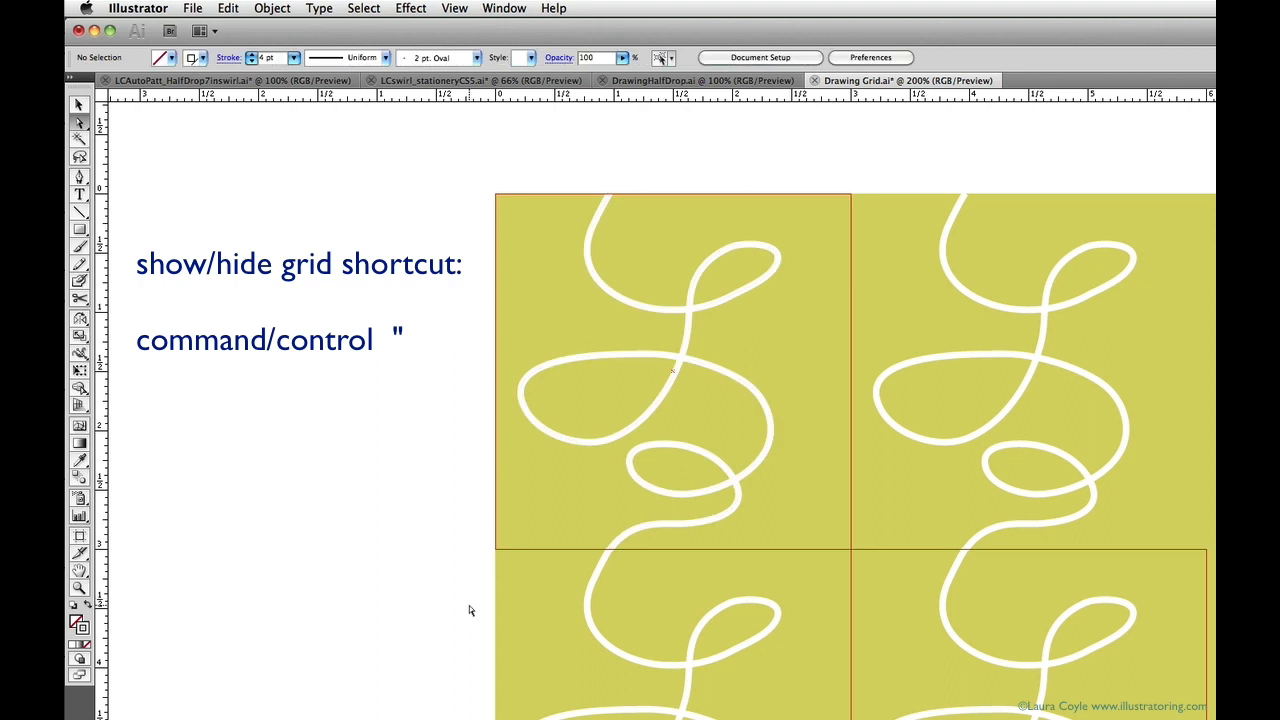
Step: Shorten the upper direction handle of the anchor just below the line's upper endpoint, leaving nothing selected
left_click_drag(654, 640, 552, 602)
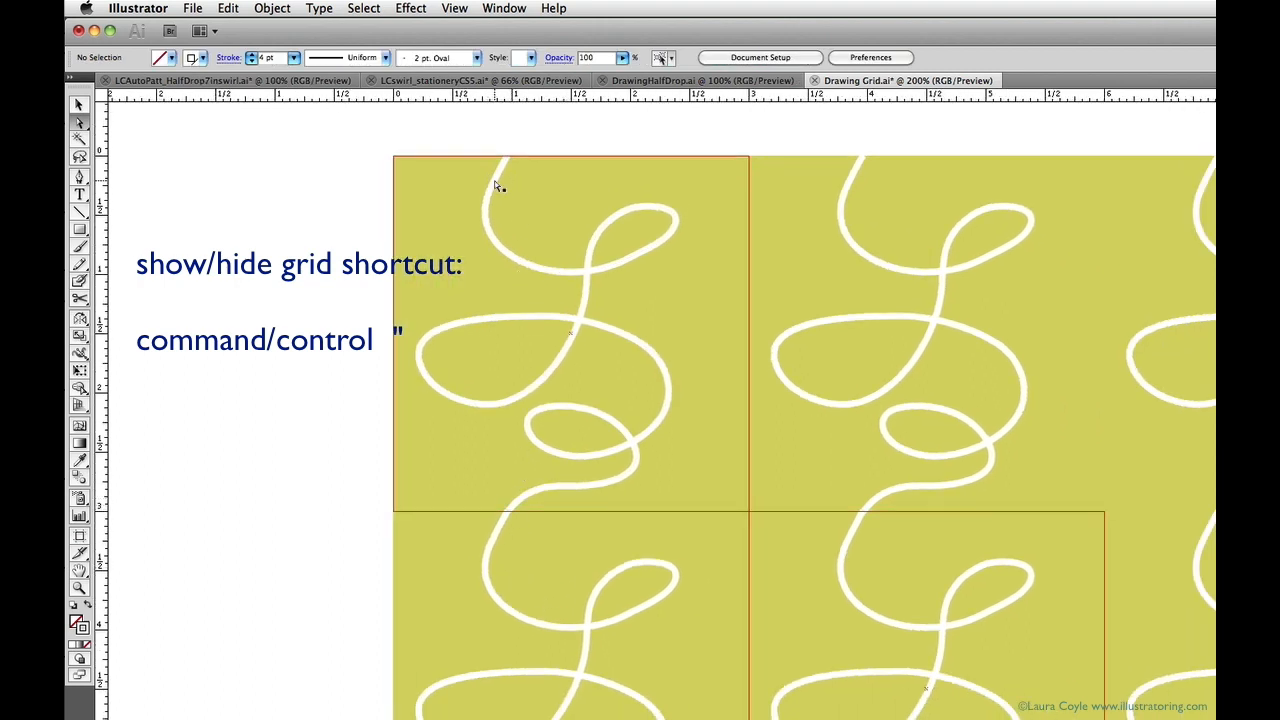
left_click(490, 204)
left_click(499, 172)
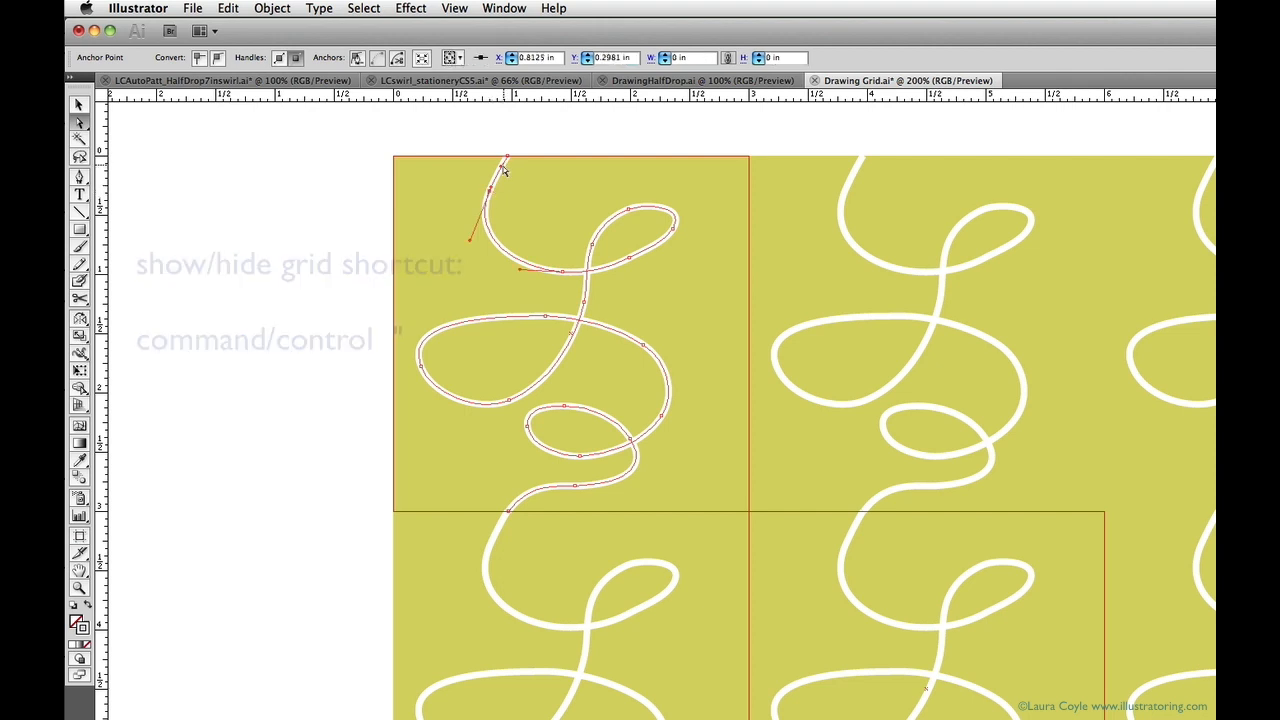
left_click(493, 184)
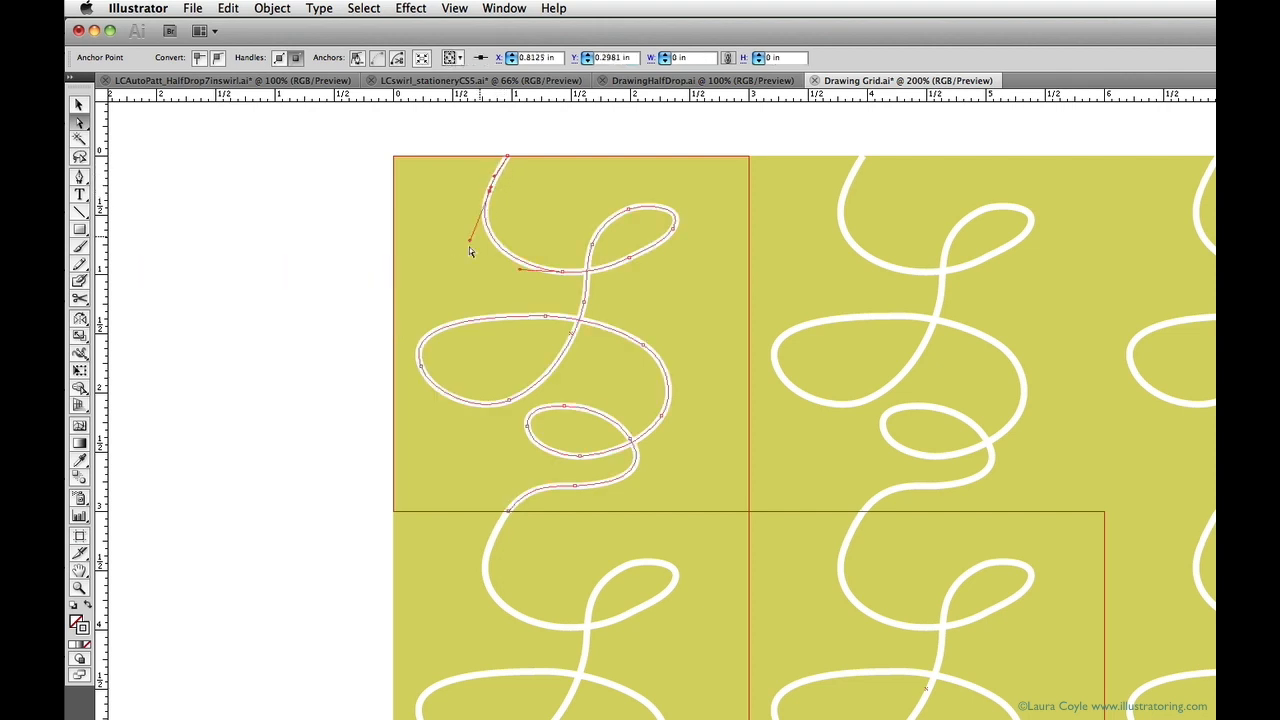
left_click(366, 346)
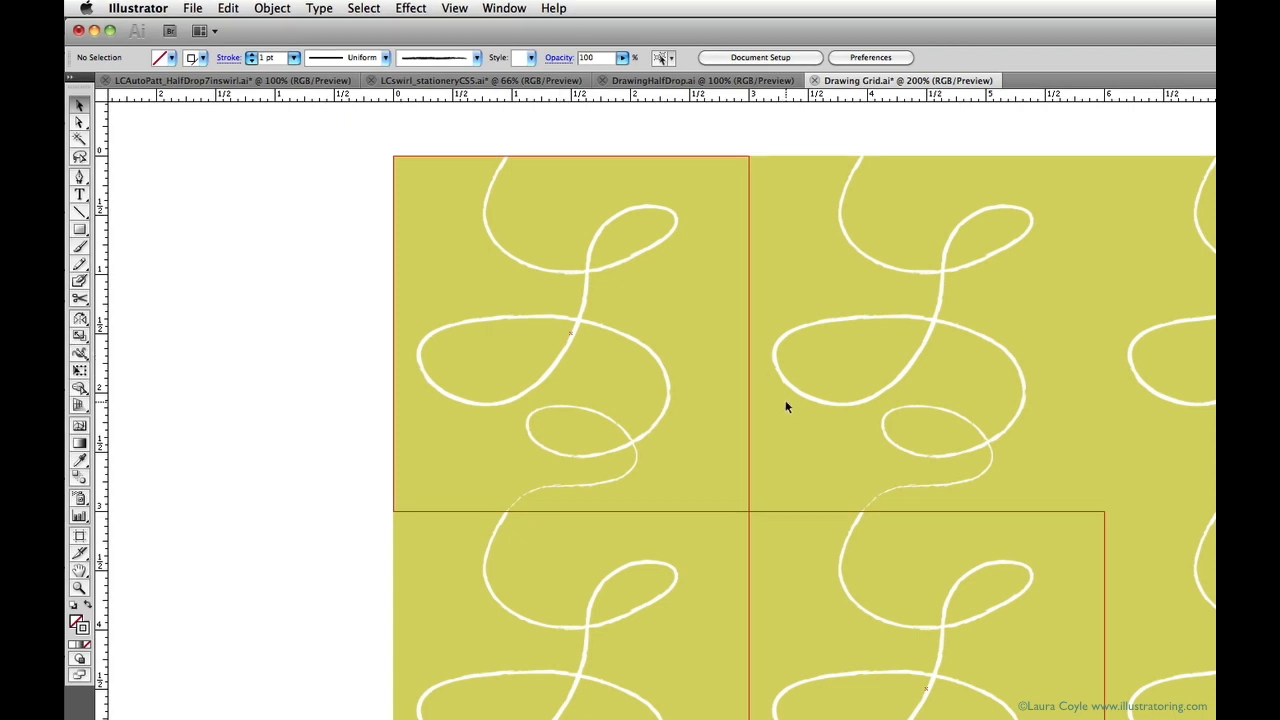
Step: Apply the thick, scratchy charcoal art brush at 1 pt to the whole looping line and deselect it
key("super+a")
key("c")
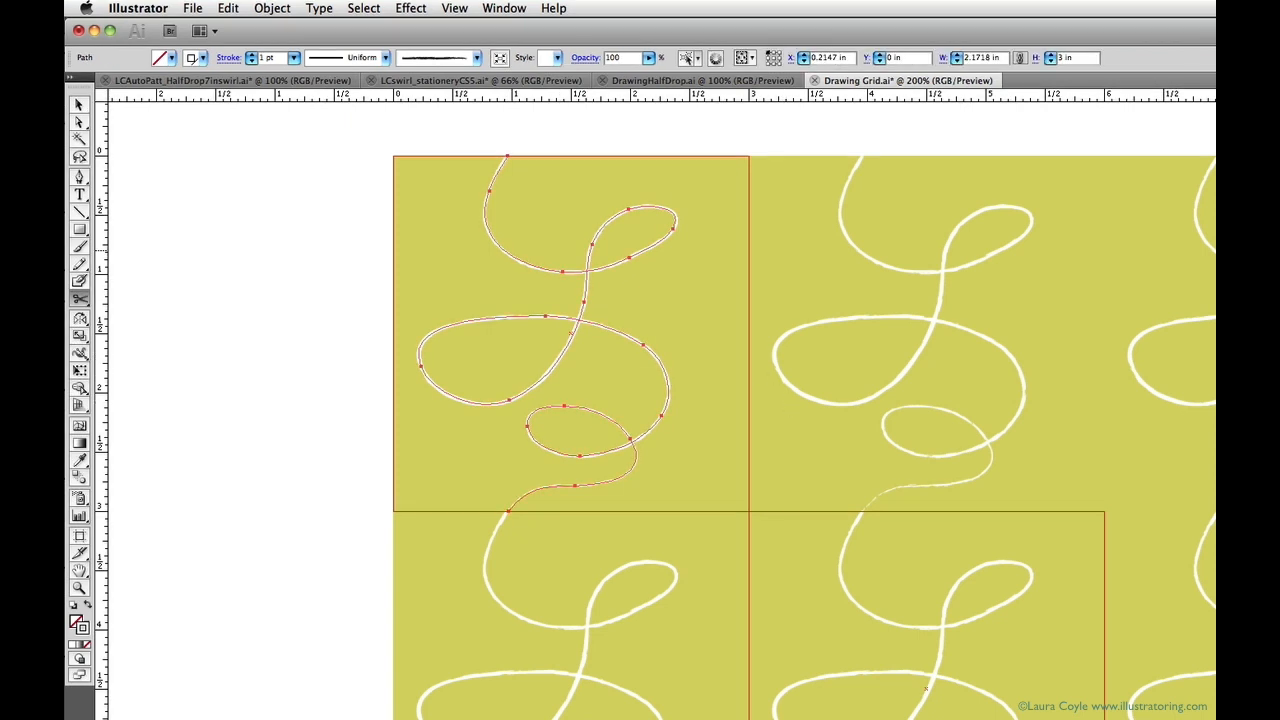
key("v")
left_click(390, 568)
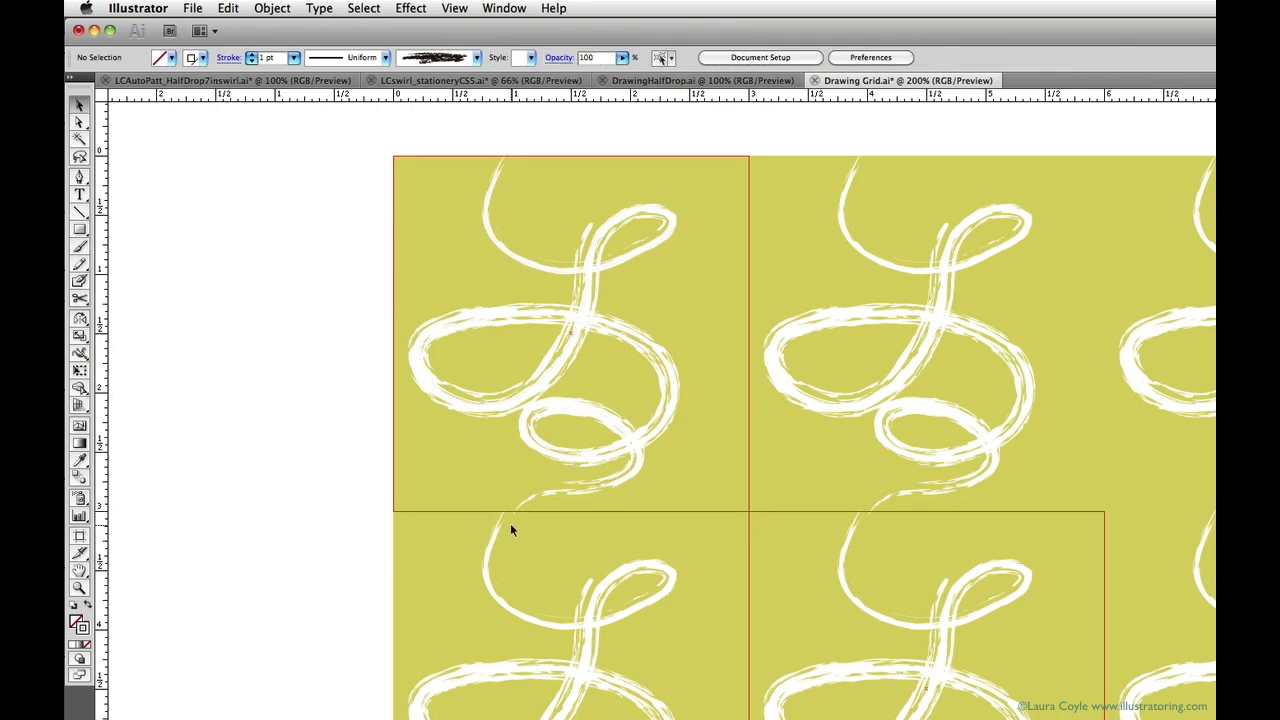
Step: Select the brushed line and cut it with the Scissors tool on the first bend below its upper end
left_click(535, 503)
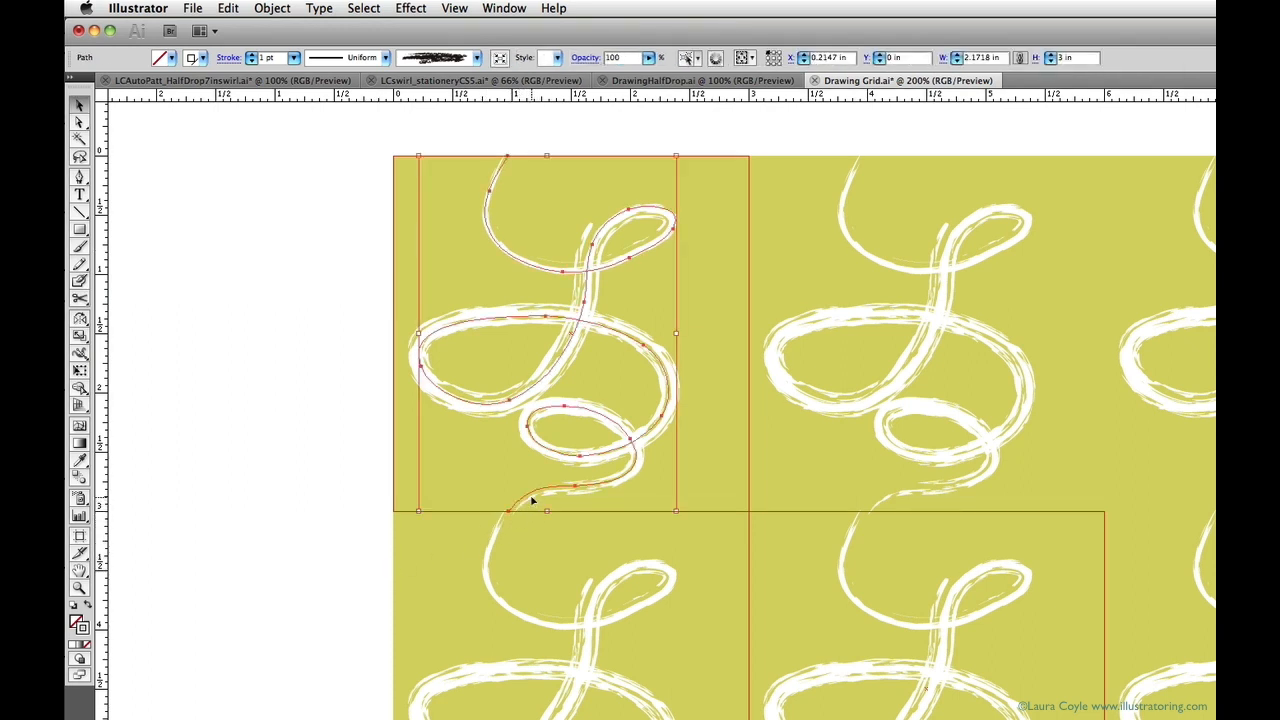
key("c")
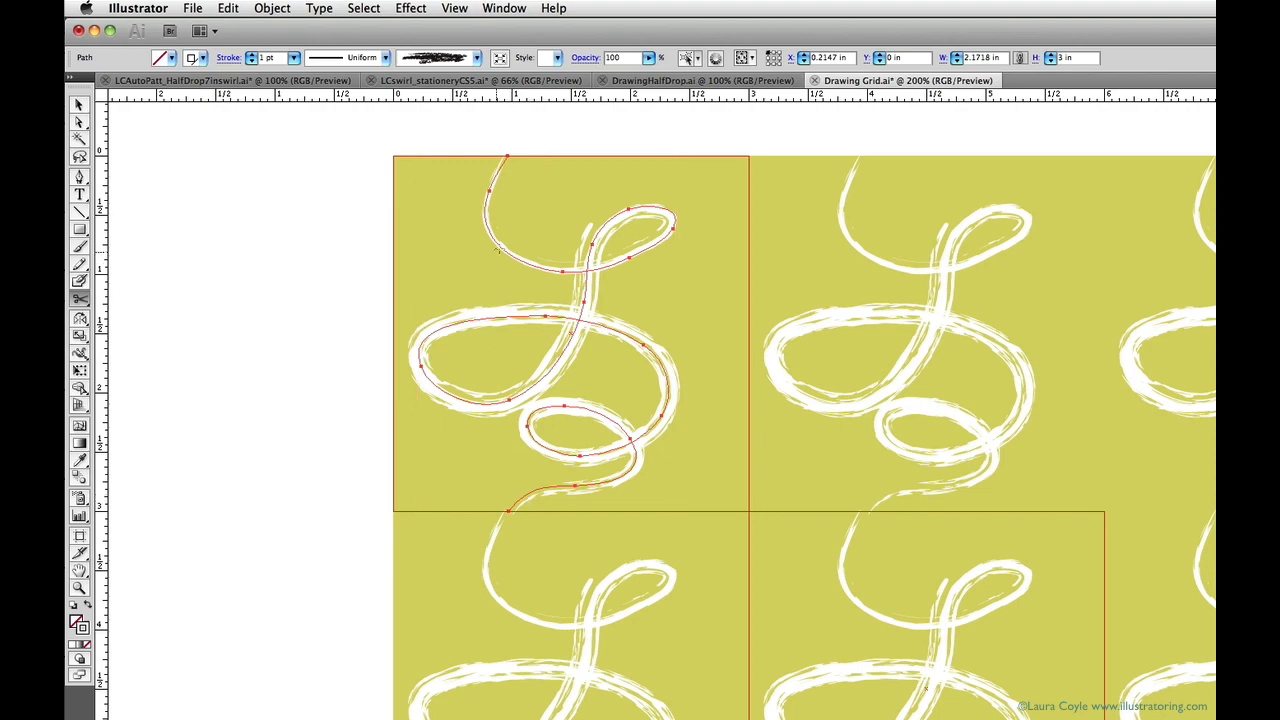
left_click(500, 250)
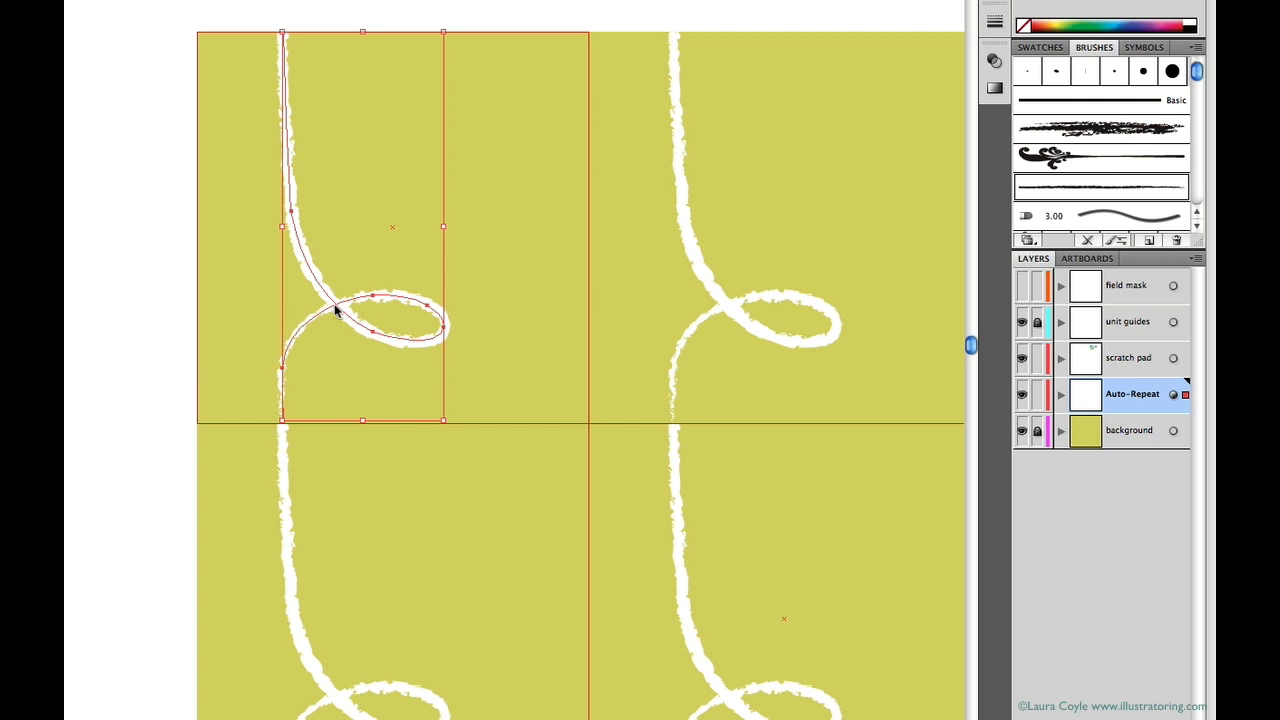
Step: Duplicate the rough looping line beside the original, move the copy to the scratch pad layer and hide the Auto-Repeat layer
left_click_drag(336, 311, 492, 357)
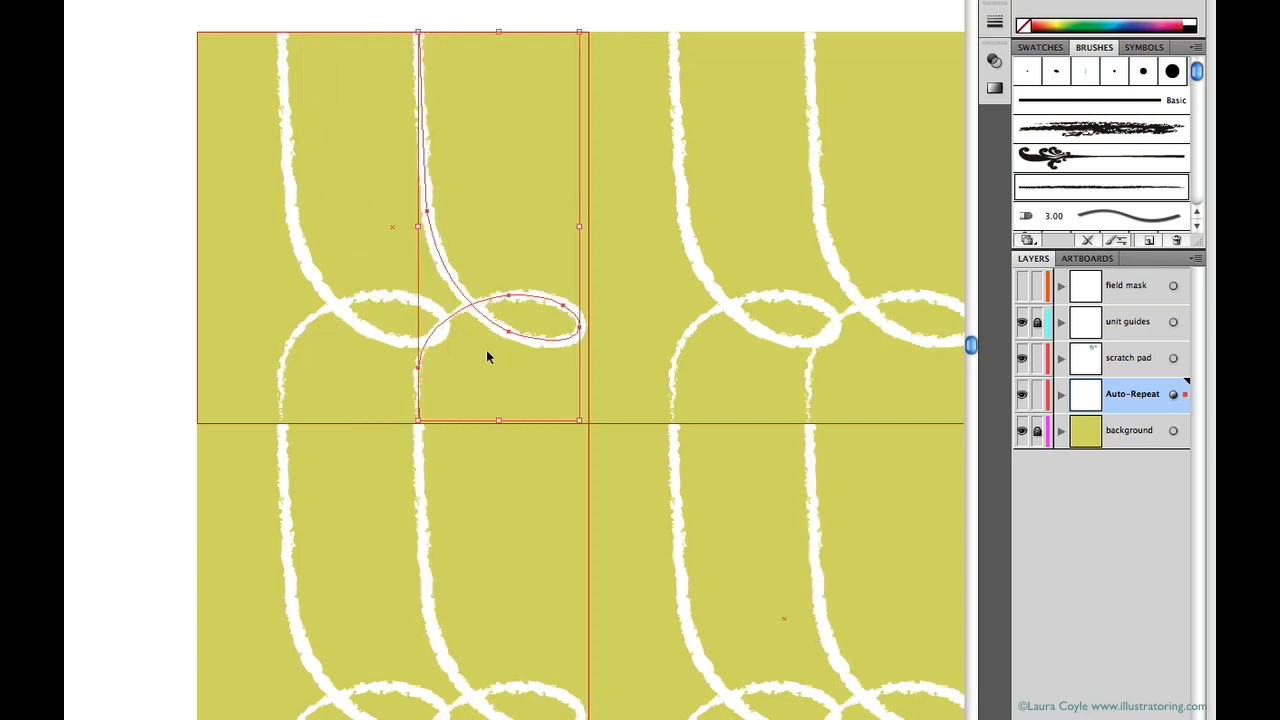
left_click_drag(1183, 396, 1184, 358)
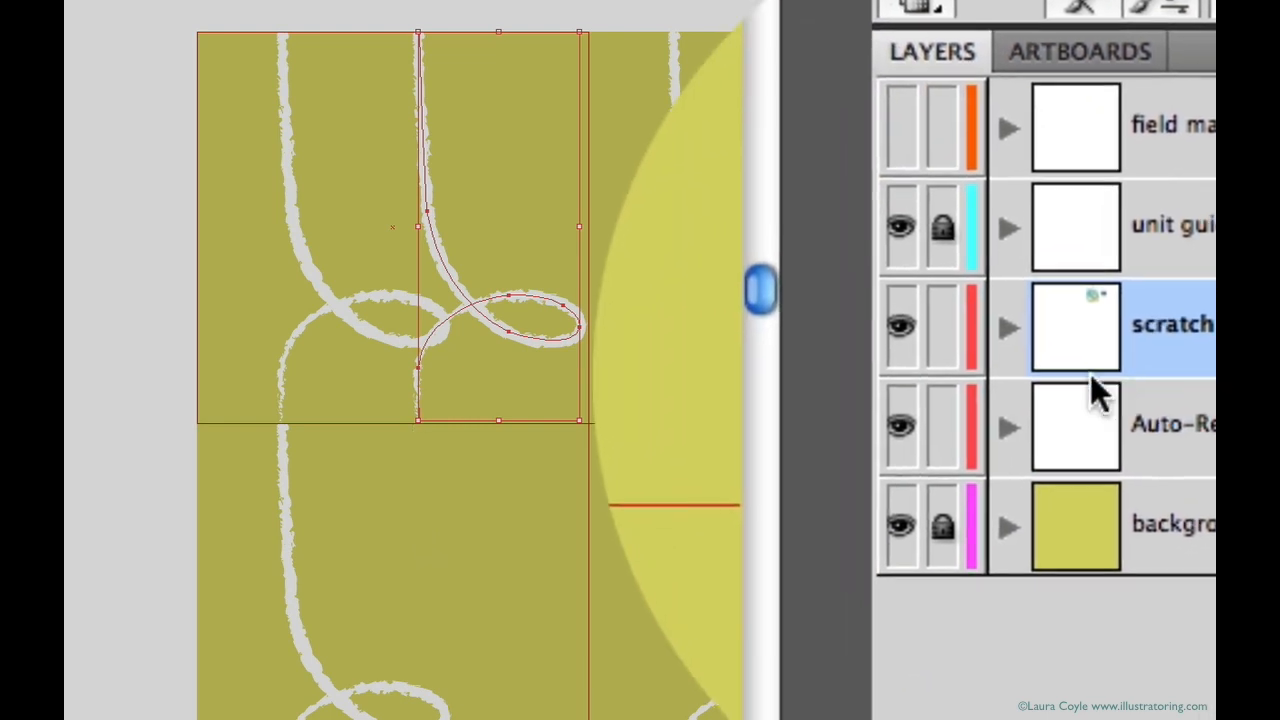
left_click(1023, 400)
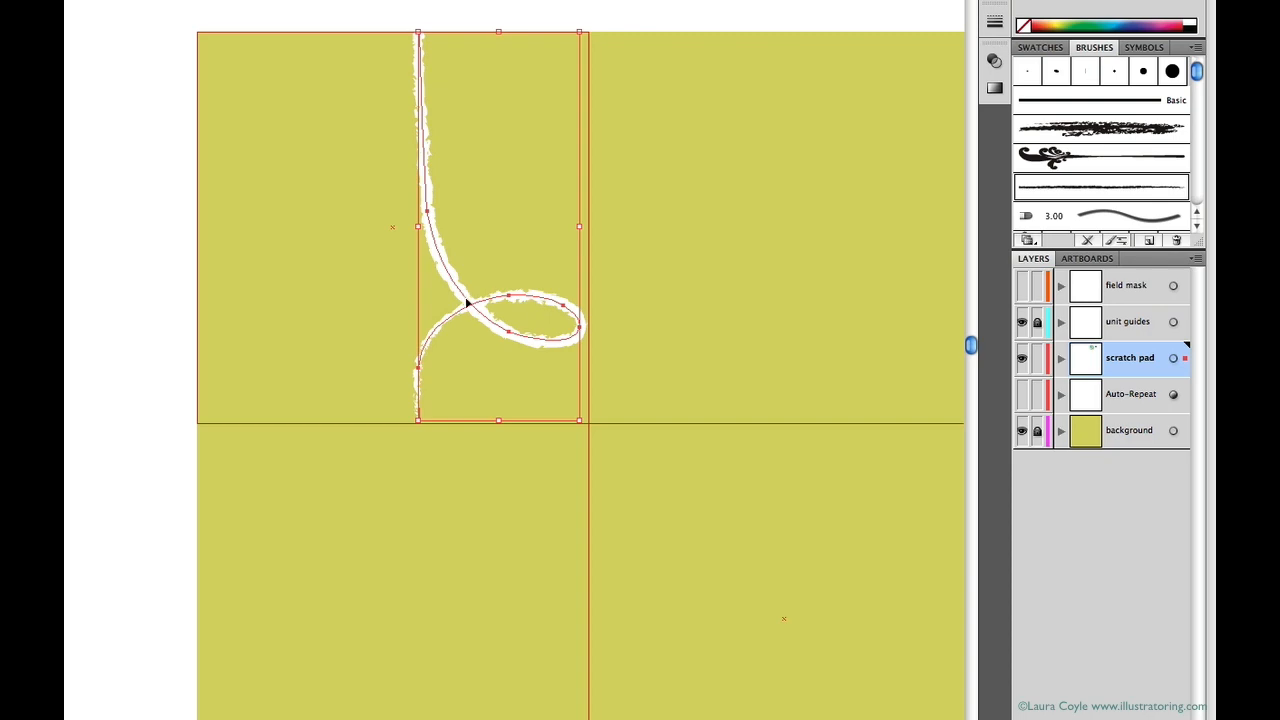
Step: Move the scratch pad line to X 0.6923 in, Y 0 in and expand its appearance into editable shapes
left_click_drag(474, 311, 341, 312)
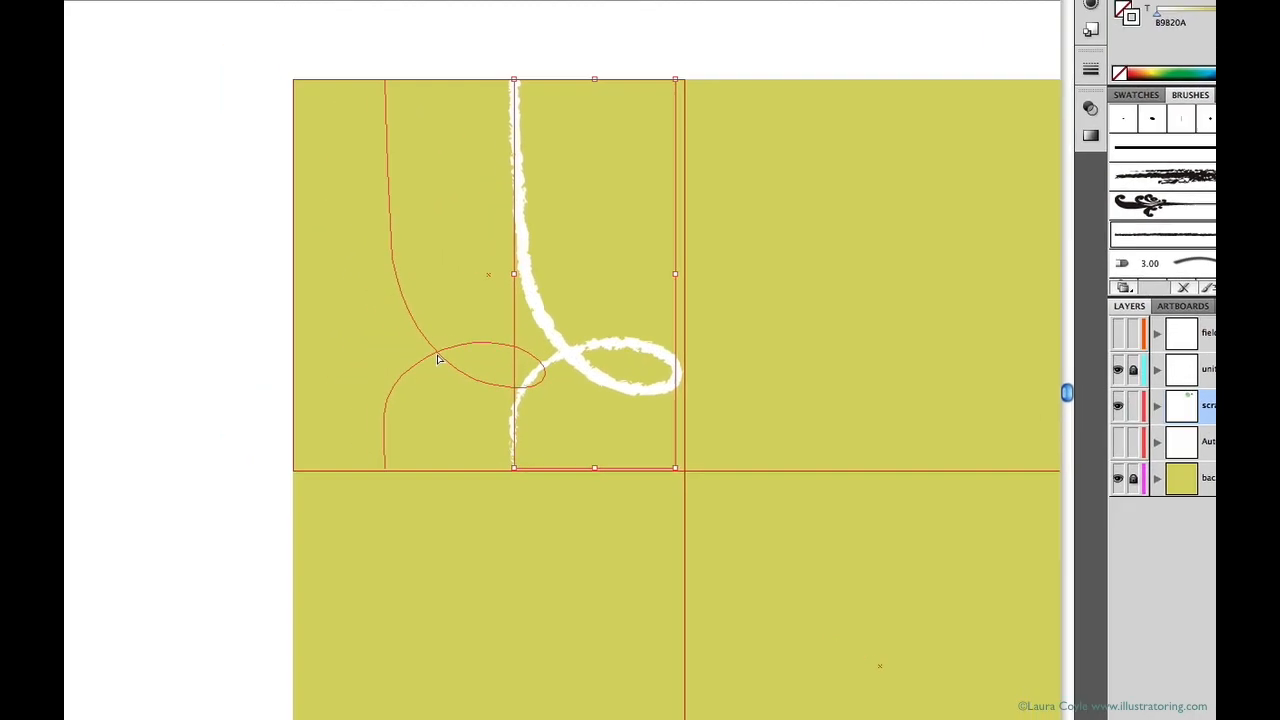
left_click_drag(438, 360, 438, 360)
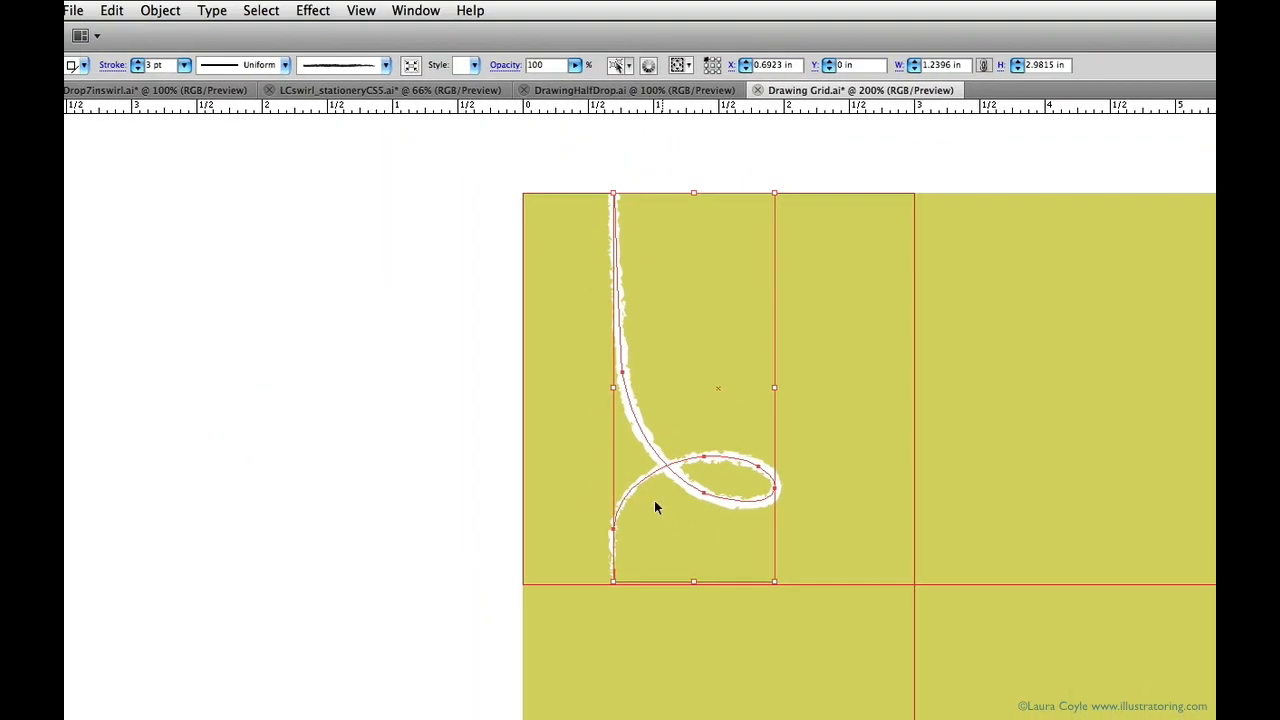
left_click(163, 10)
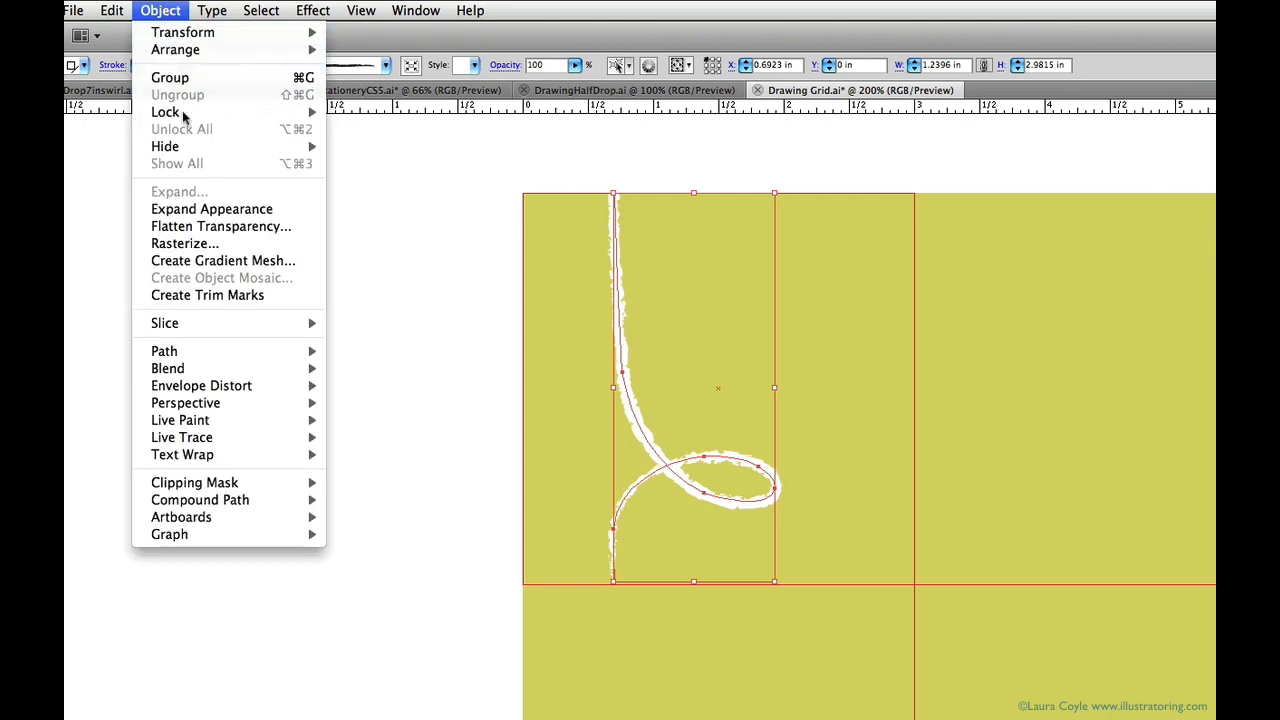
left_click(197, 209)
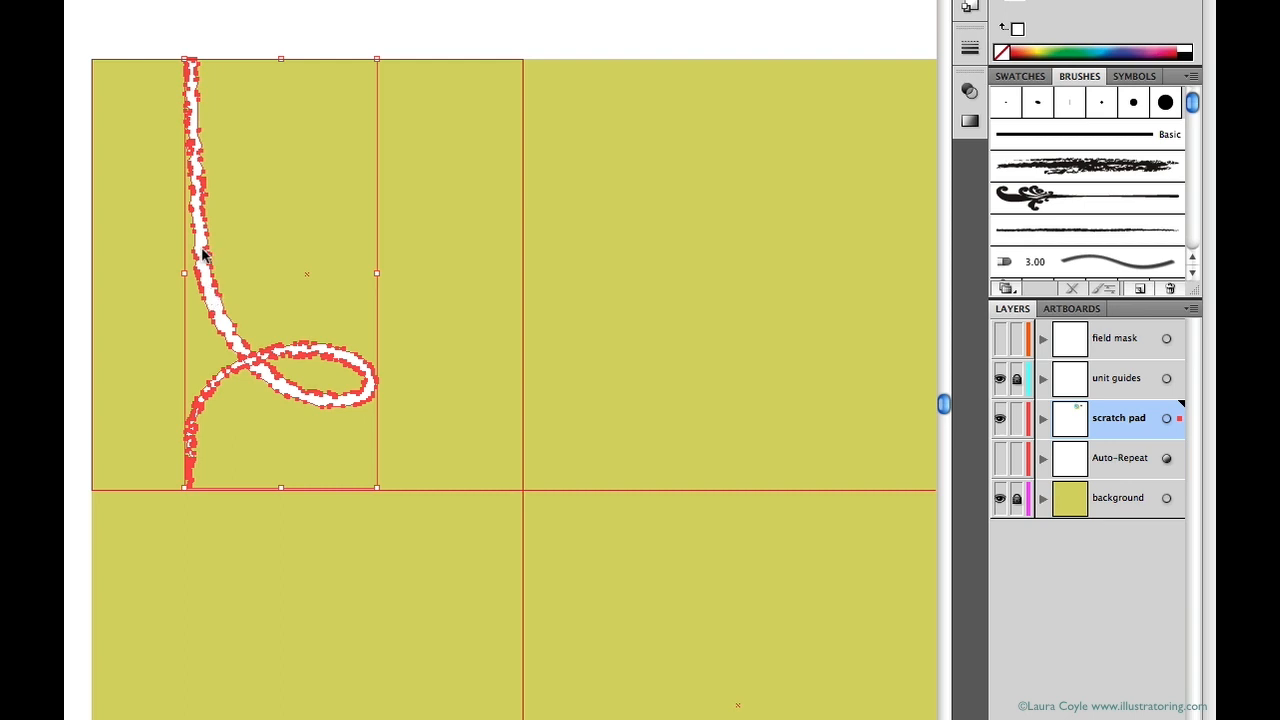
Step: Place a copy of the expanded line directly below the unit so its start meets the 3-inch boundary, leaving nothing selected
left_click_drag(203, 256, 209, 665)
key("super+shift+a")
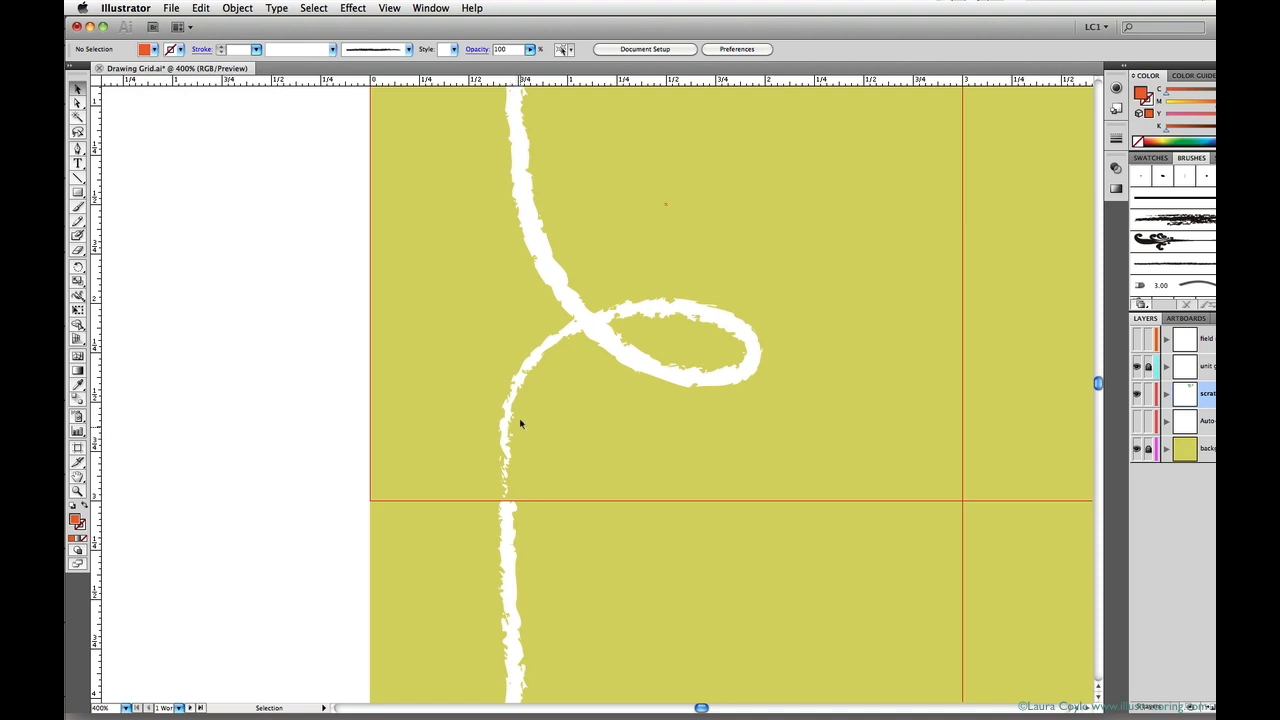
Step: Copy the unit's line straight down to Y 2.4917 in over its thin lower end and fill the copy with red
left_click(576, 303)
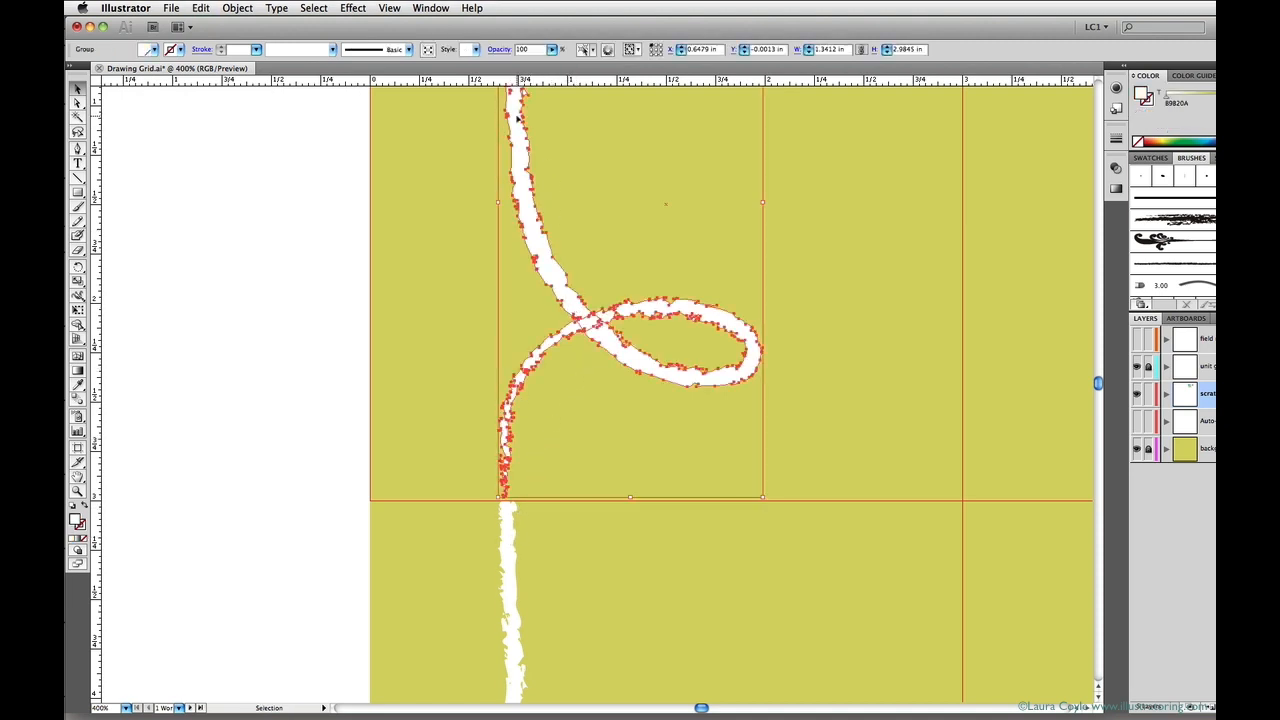
mouse_move(517, 118)
left_mouse_down()
mouse_move(508, 470)
mouse_move(523, 434)
mouse_move(510, 343)
mouse_move(514, 448)
left_mouse_up()
left_click(517, 400)
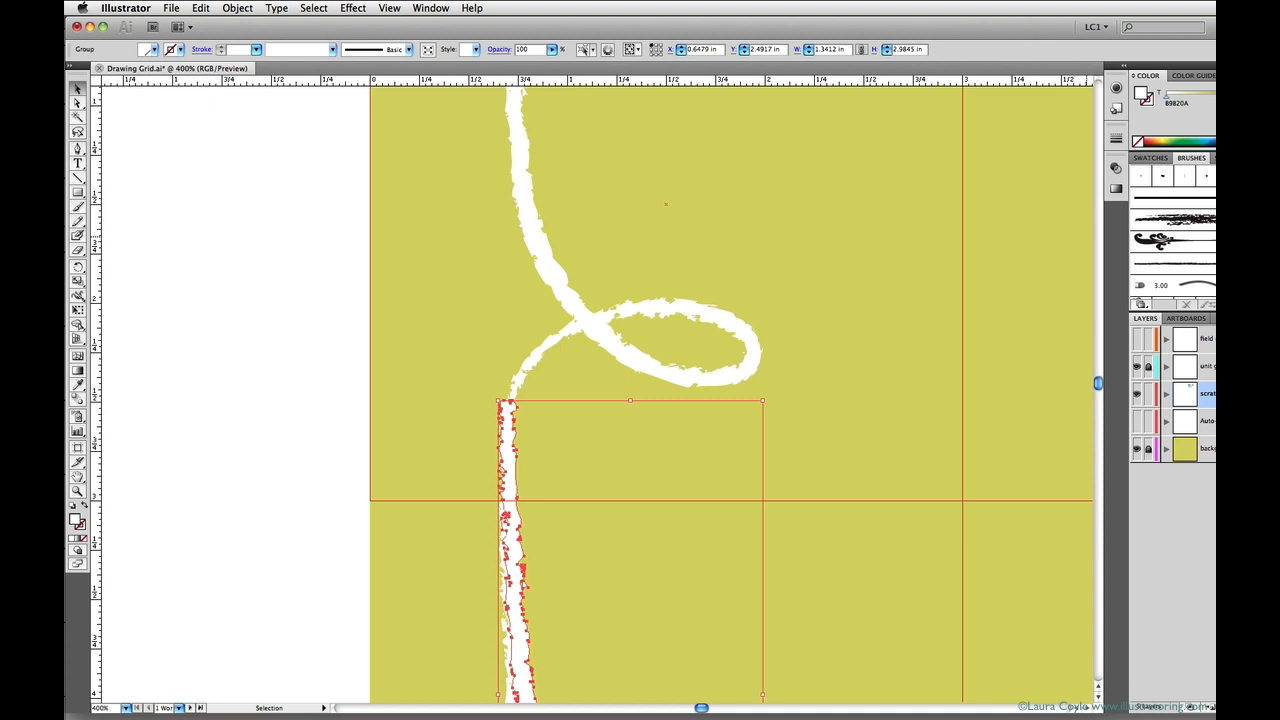
left_click(1158, 138)
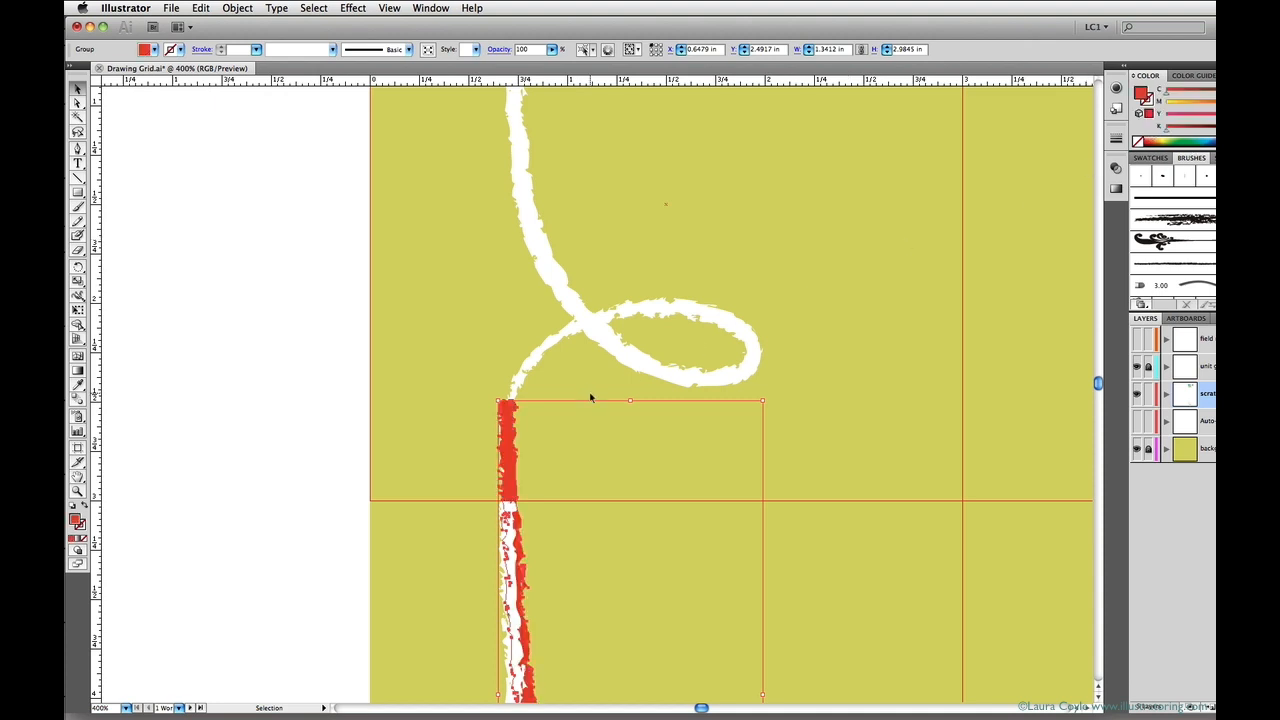
Step: Rotate the red copy slightly with Free Transform and shift it to about X 0.52 in, Y 2.54 in over the thin end
key("e")
left_click_drag(792, 396, 808, 397)
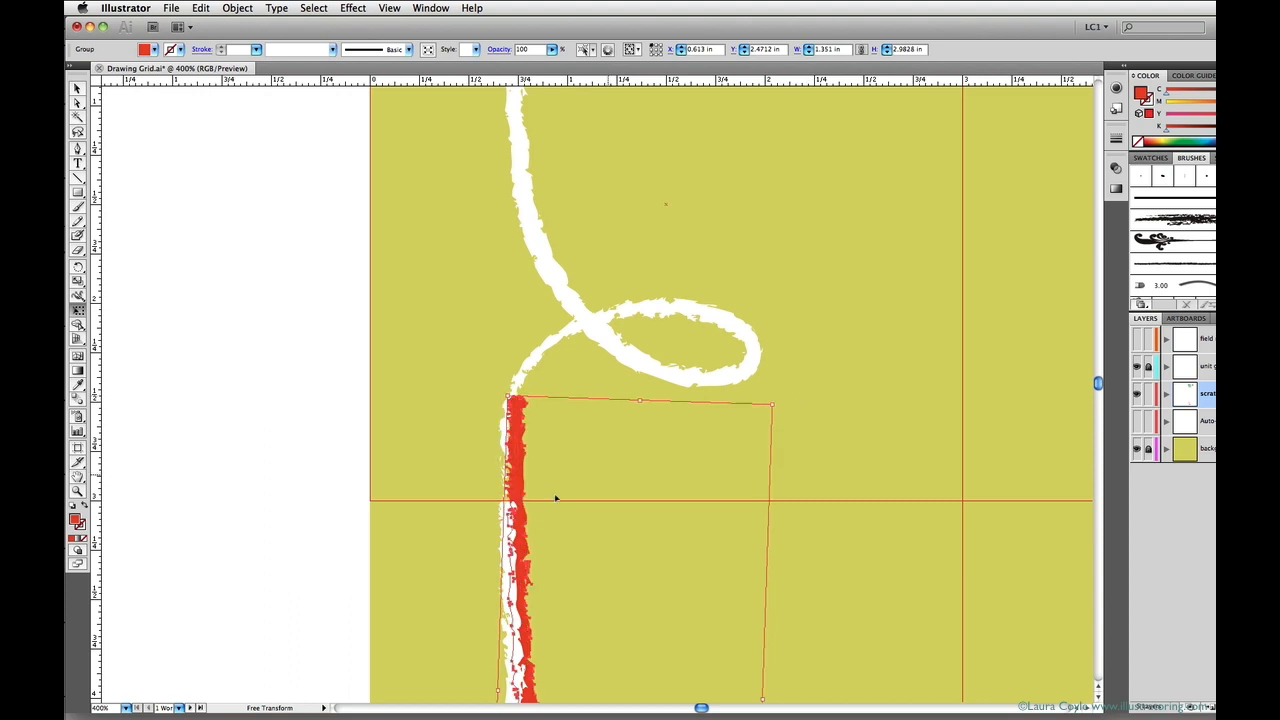
left_click_drag(515, 496, 511, 504)
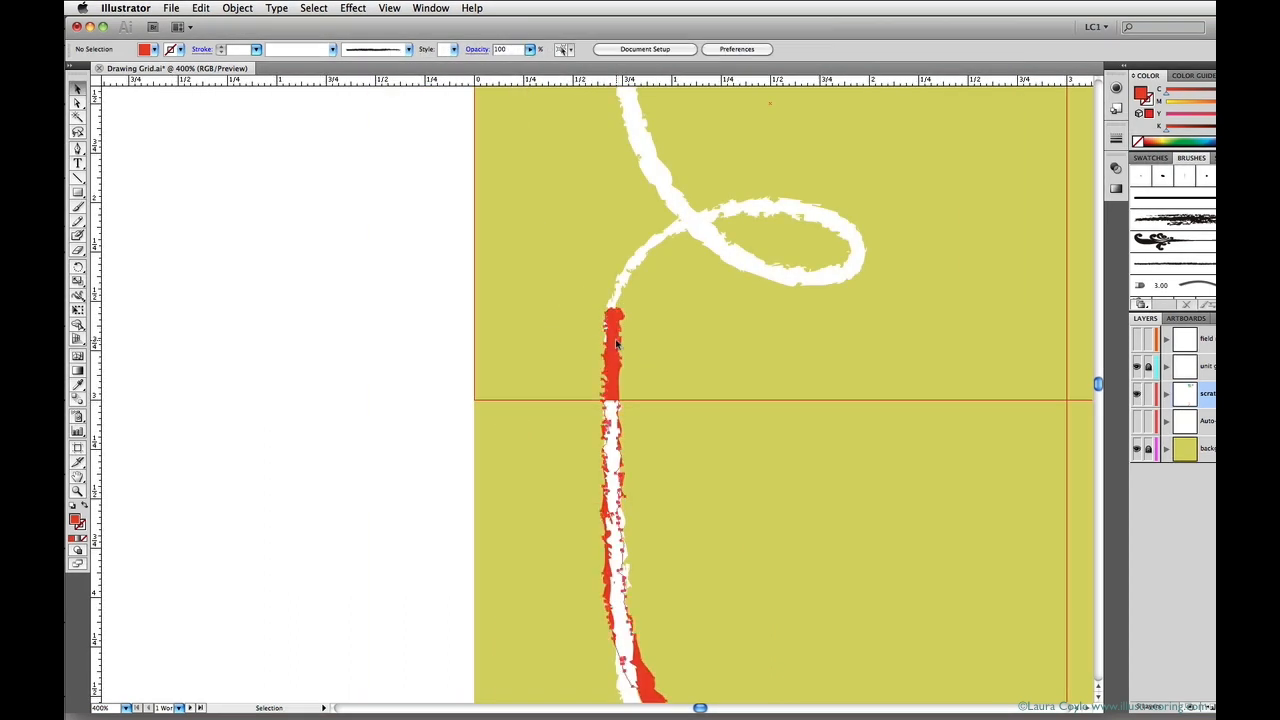
Step: Erase the red copy's parts below the 3-inch boundary, keeping only the short patch over the line's thin end
left_click(617, 314)
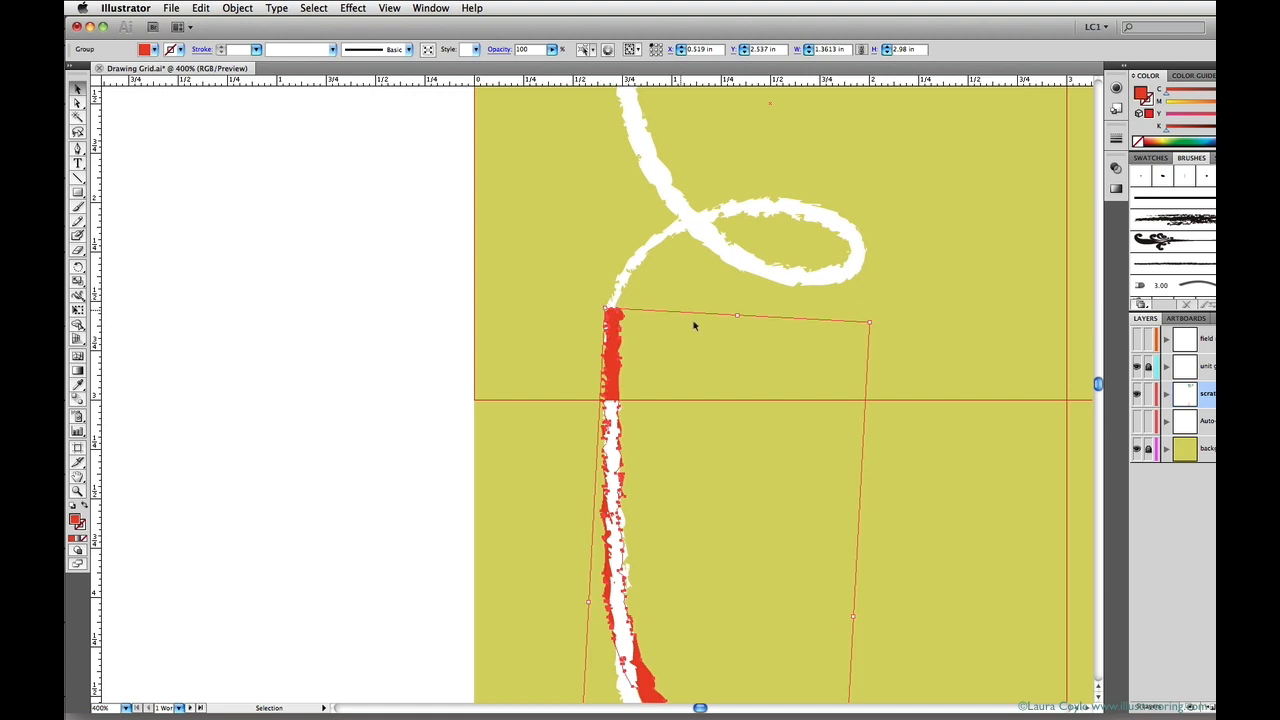
key("shift+e")
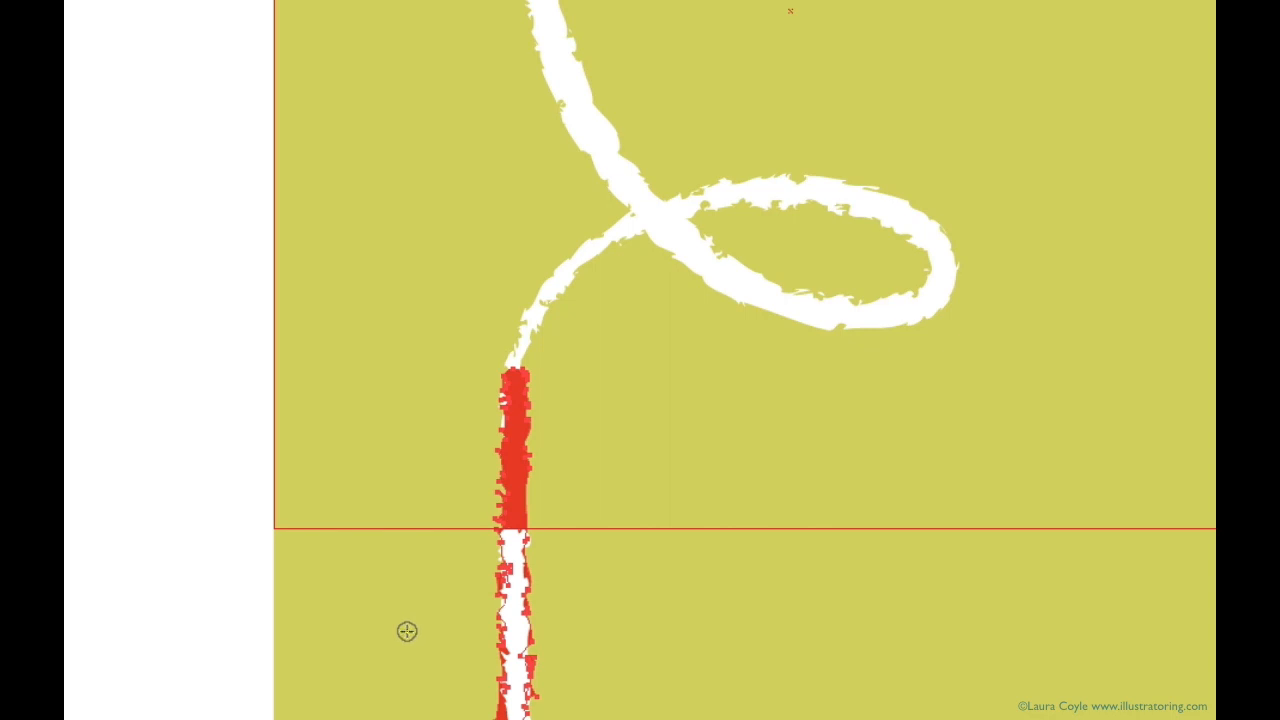
mouse_move(434, 675)
left_mouse_down()
mouse_move(443, 591)
mouse_move(628, 574)
mouse_move(637, 528)
left_mouse_up()
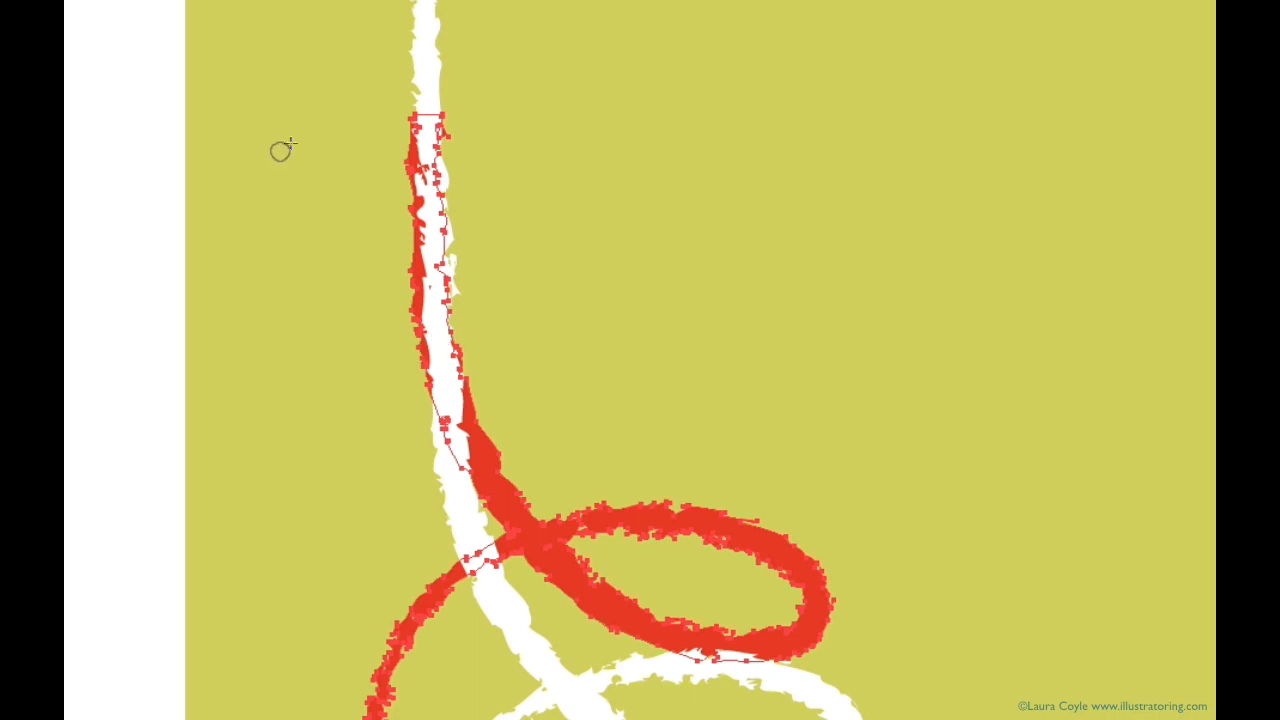
mouse_move(244, 78)
left_mouse_down()
mouse_move(268, 151)
mouse_move(737, 715)
mouse_move(988, 715)
left_mouse_up()
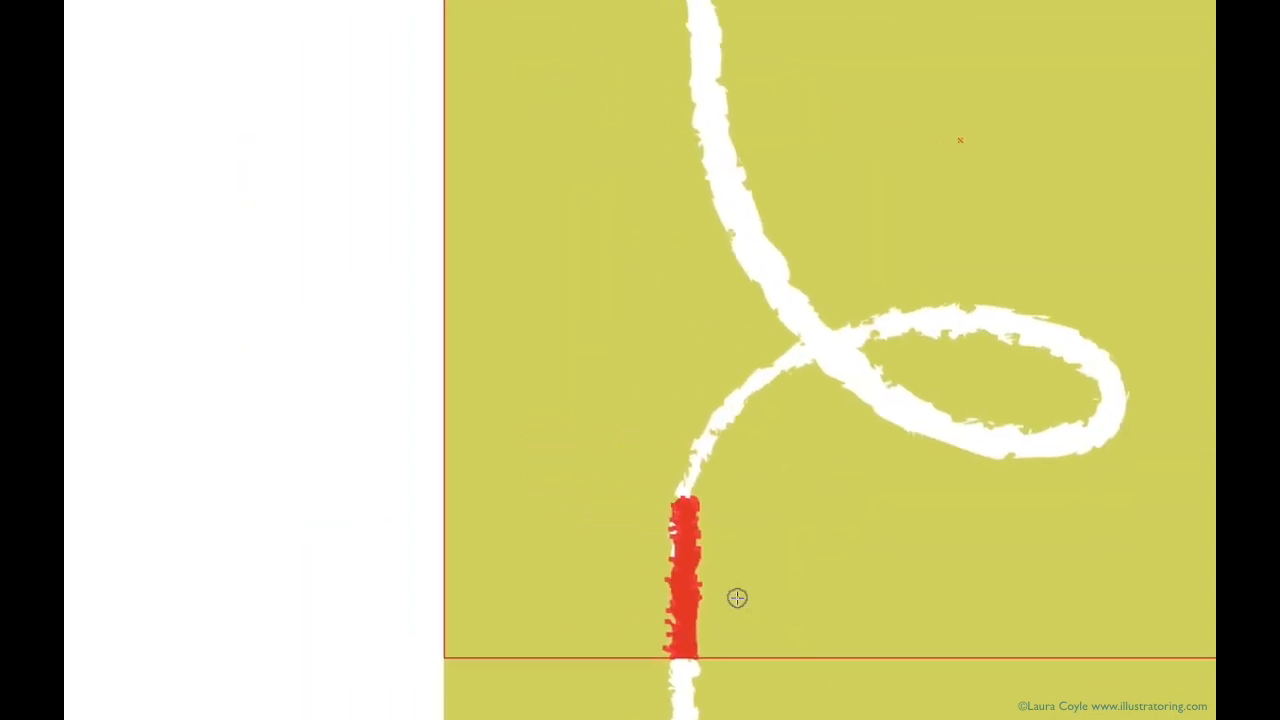
Step: Erase along the red patch's right edge to narrow and roughen it, and fill the patch with white
key("super+plus")
key("super+plus")
key("super+plus")
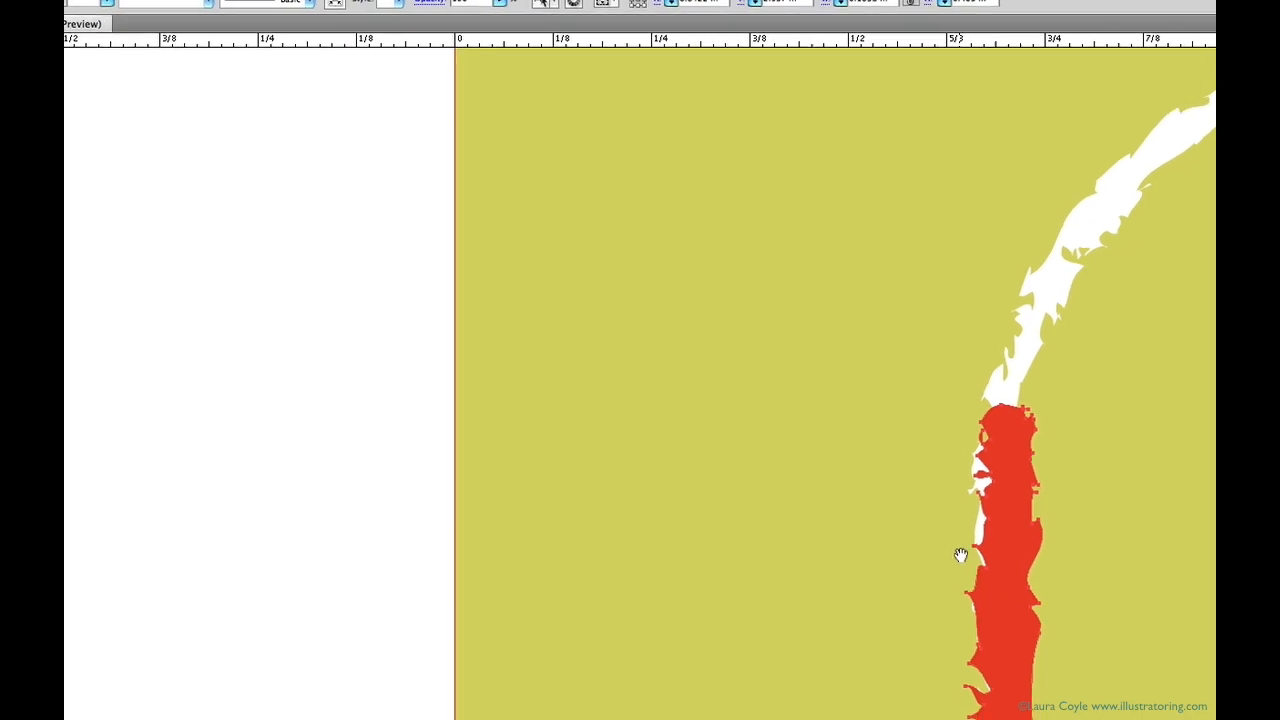
mouse_move(960, 555)
left_mouse_down()
mouse_move(729, 411)
mouse_move(654, 434)
left_mouse_up()
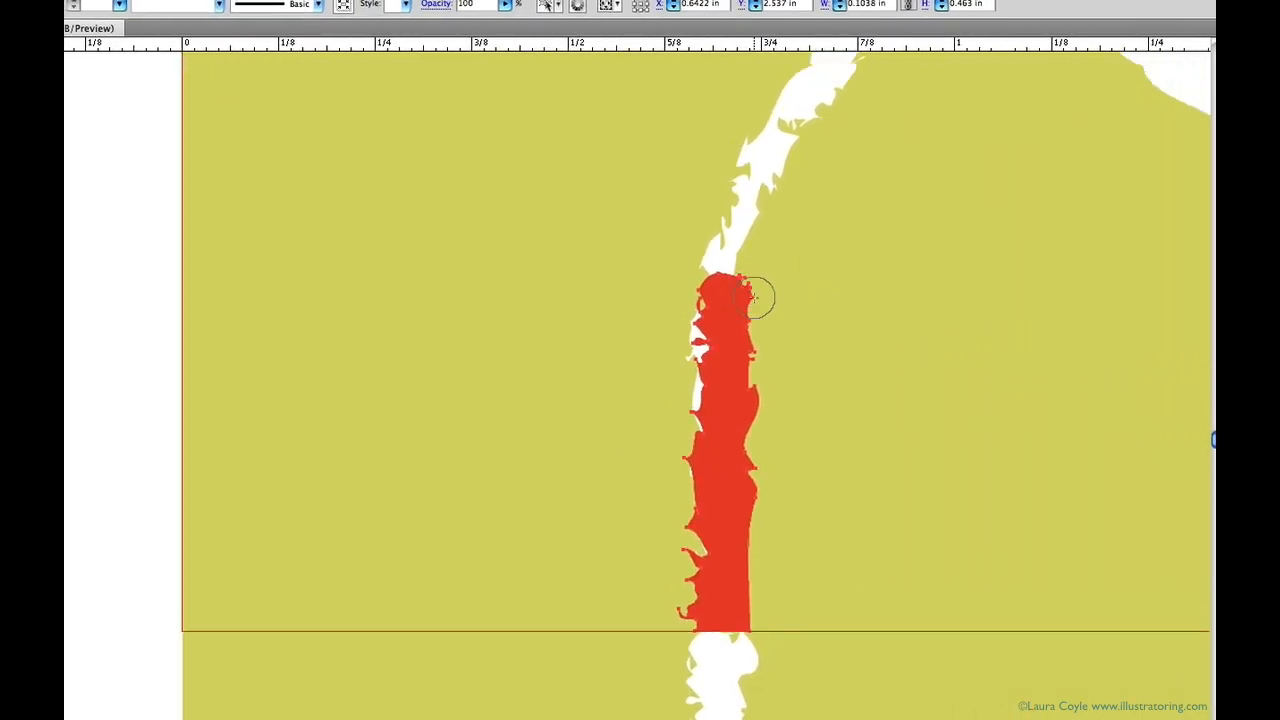
left_click(763, 301)
left_click(751, 312)
mouse_move(755, 335)
left_mouse_down()
mouse_move(754, 414)
mouse_move(776, 443)
mouse_move(758, 625)
left_mouse_up()
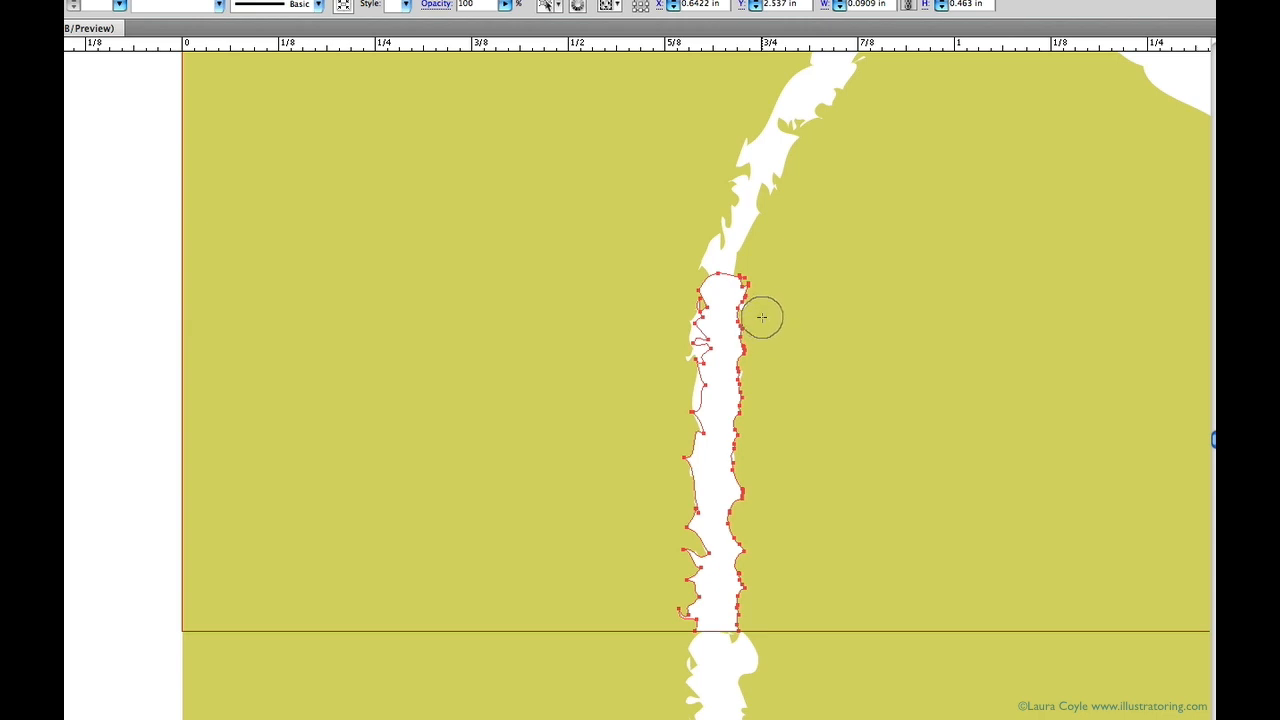
Step: Reshape the patch's upper end and lower-right corner by moving anchor points so they blend with the adjoining line, then deselect
key("a")
left_click(745, 284)
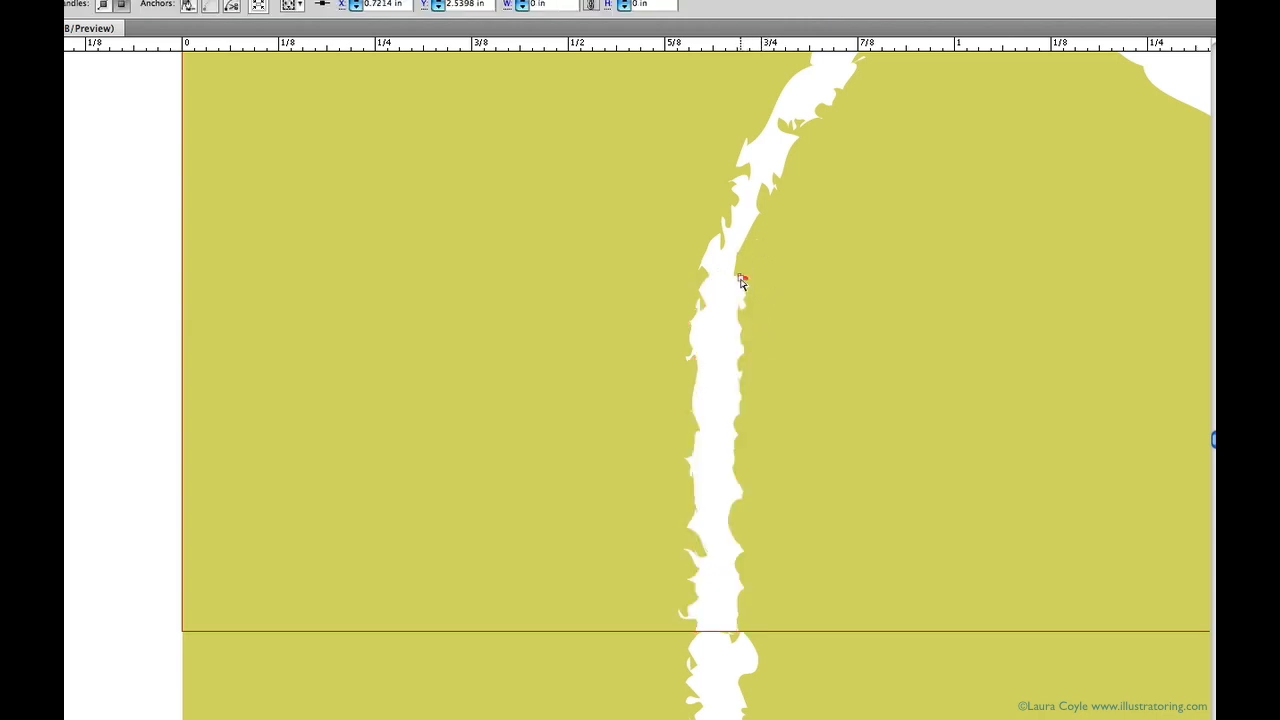
left_click_drag(738, 279, 743, 262)
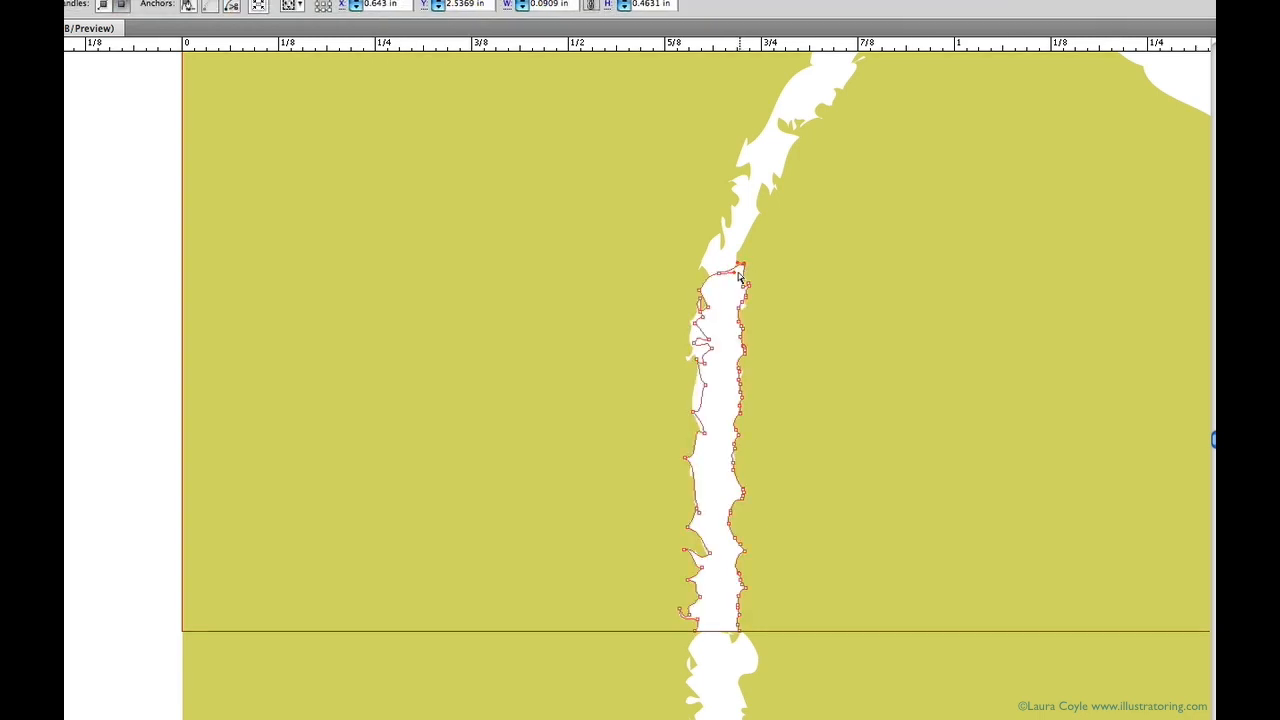
left_click_drag(733, 254, 740, 236)
left_click(736, 628)
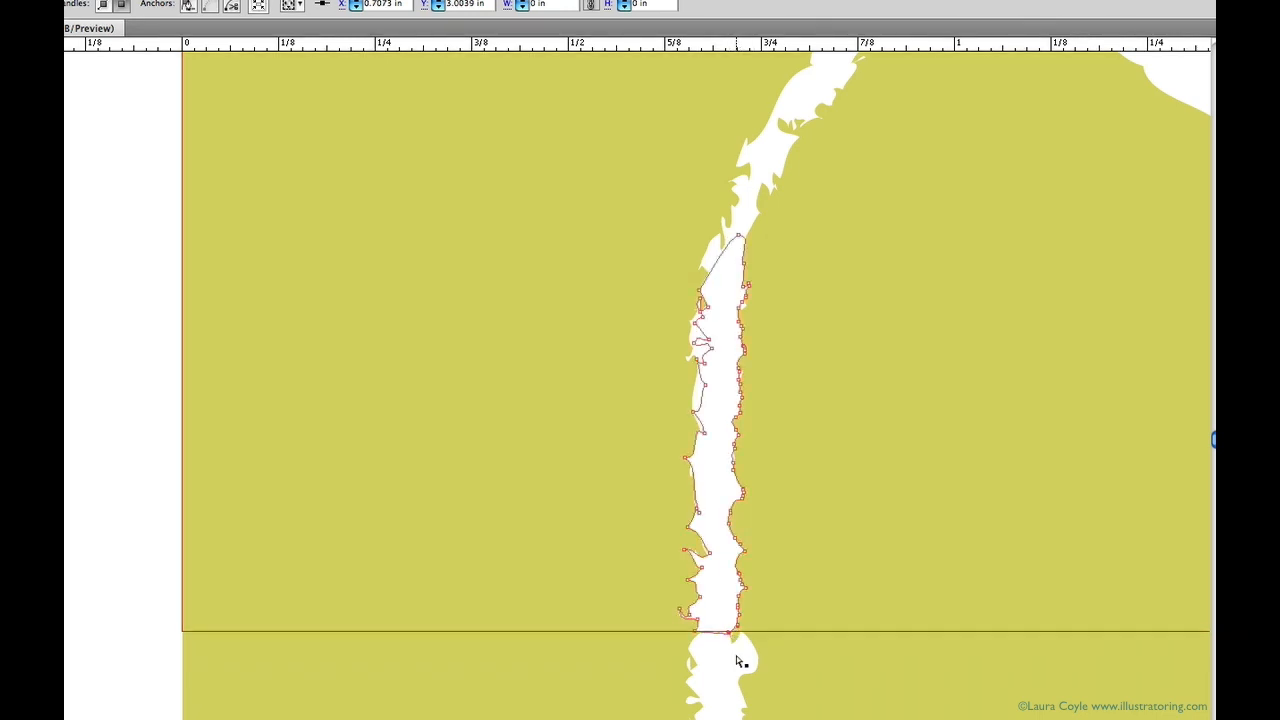
left_click_drag(737, 625, 731, 622)
left_click(782, 372)
Step: Remove the line copy below the 3-inch boundary and select the unit's line together with its patch
key("super+minus")
key("super+minus")
key("super+minus")
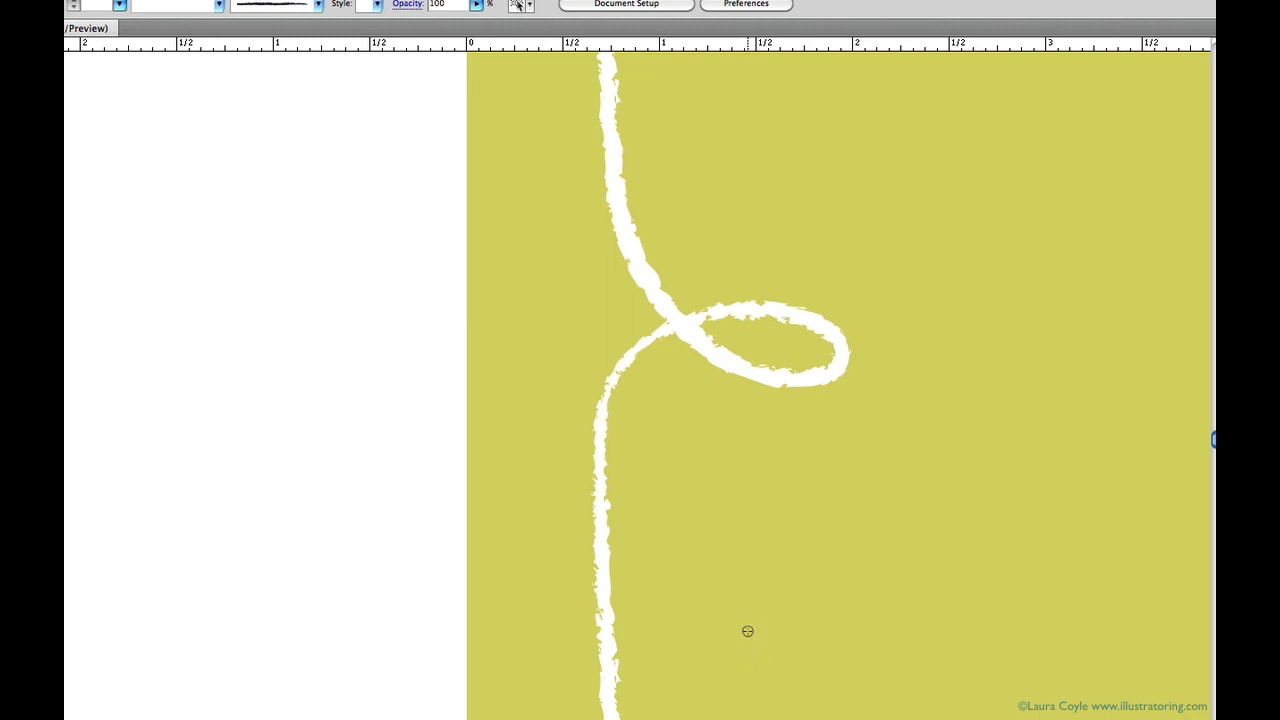
left_click_drag(584, 662, 705, 660)
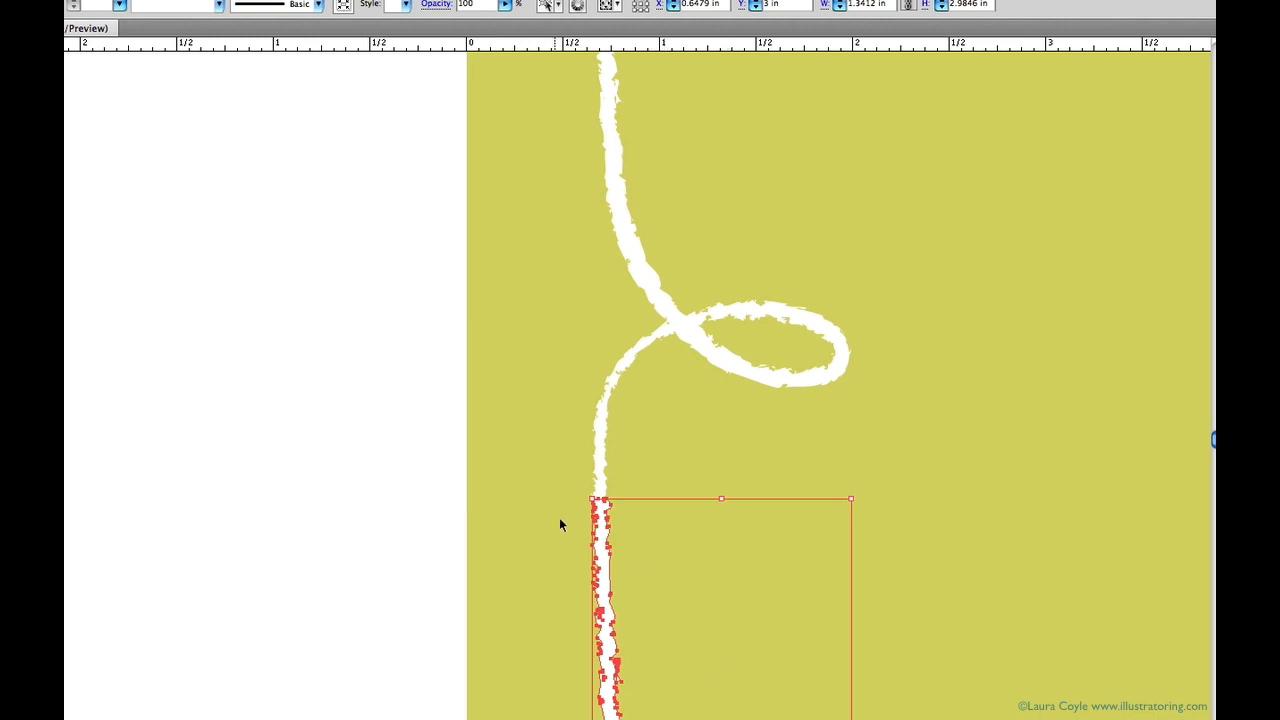
key("ctrl+z")
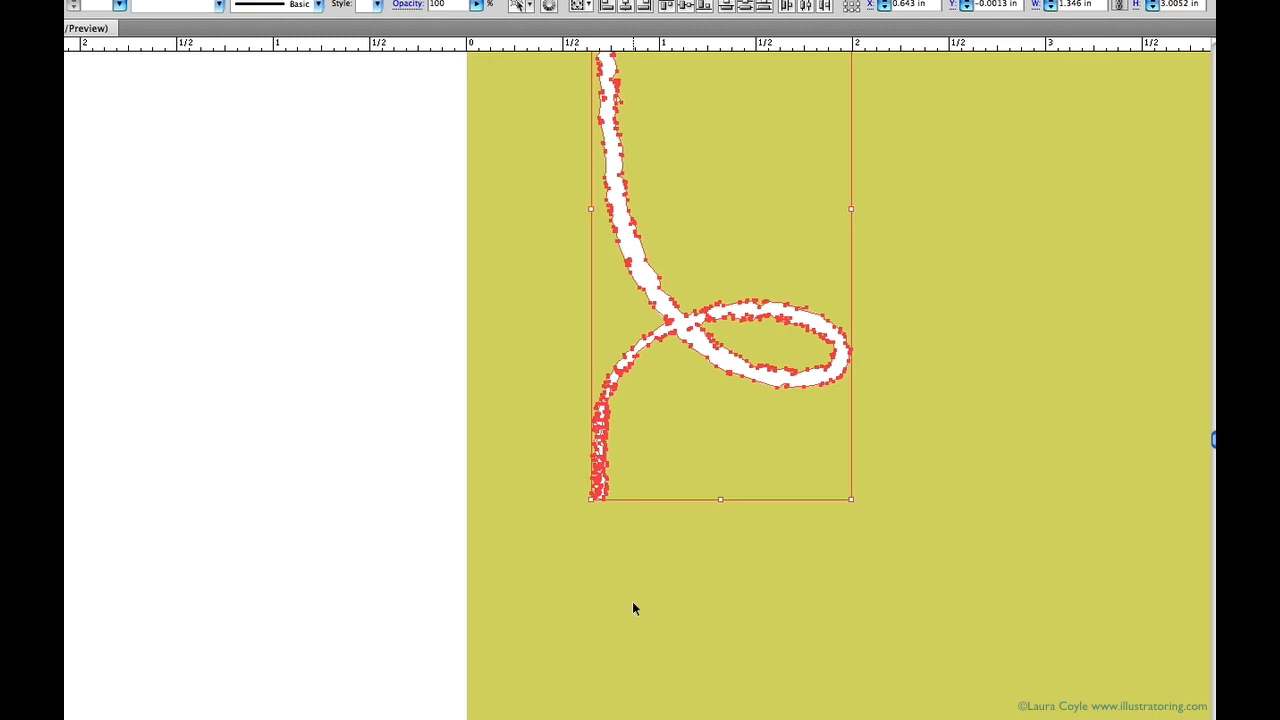
Step: Merge the unit's line and its patch into one shape, deselect it, and check the joins across the repeated field
key("a")
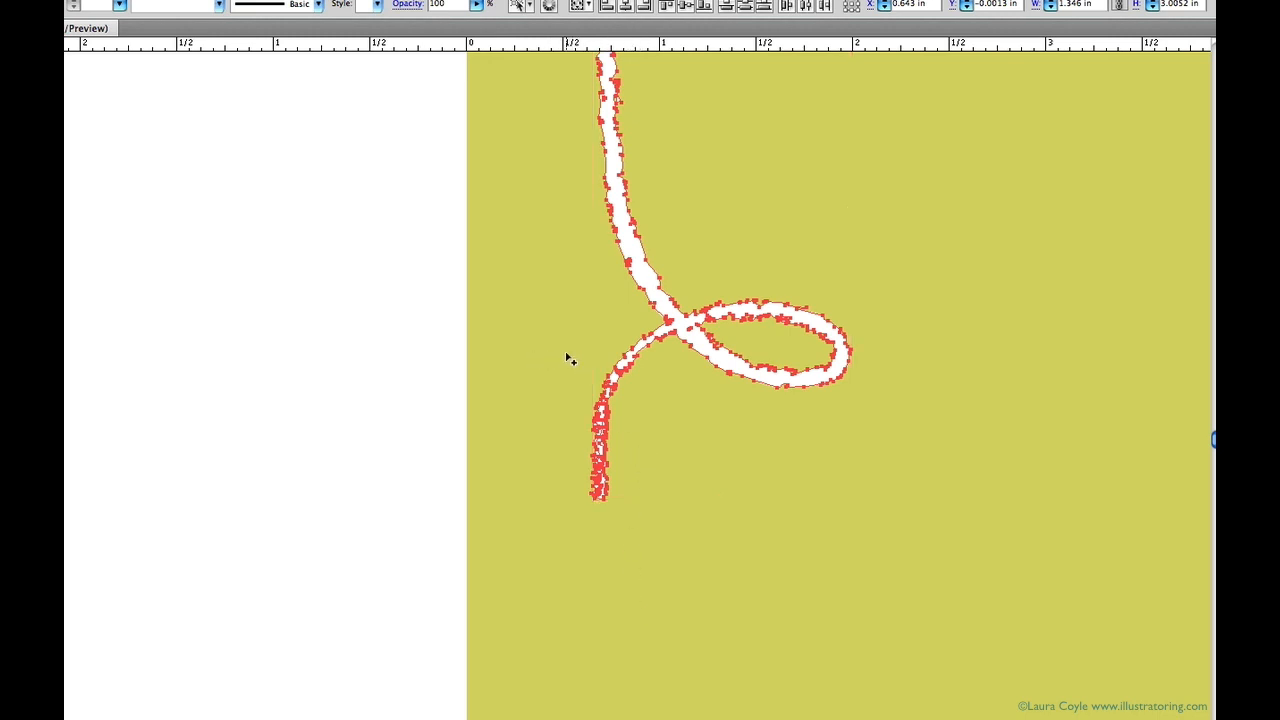
left_click_drag(568, 354, 627, 537)
mouse_move(558, 352)
left_mouse_down()
mouse_move(651, 543)
mouse_move(646, 529)
left_mouse_up()
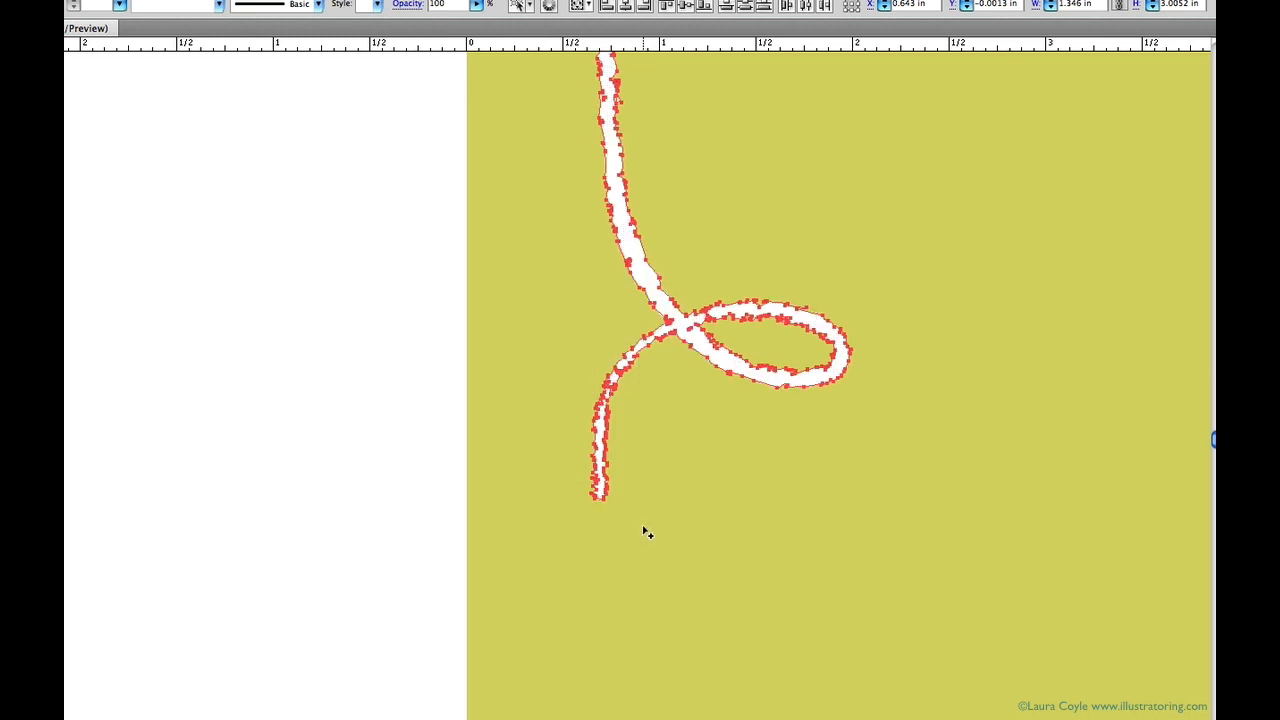
key("v")
left_click(586, 514)
left_click(595, 488)
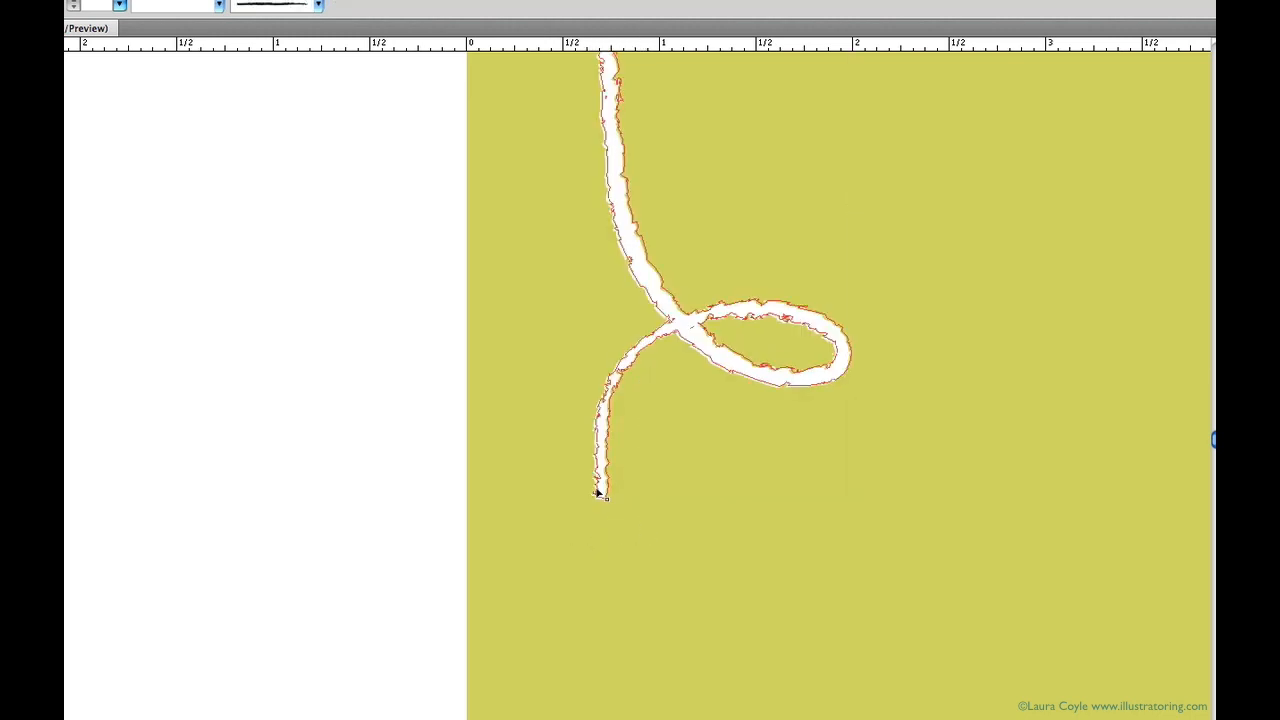
left_click(597, 492)
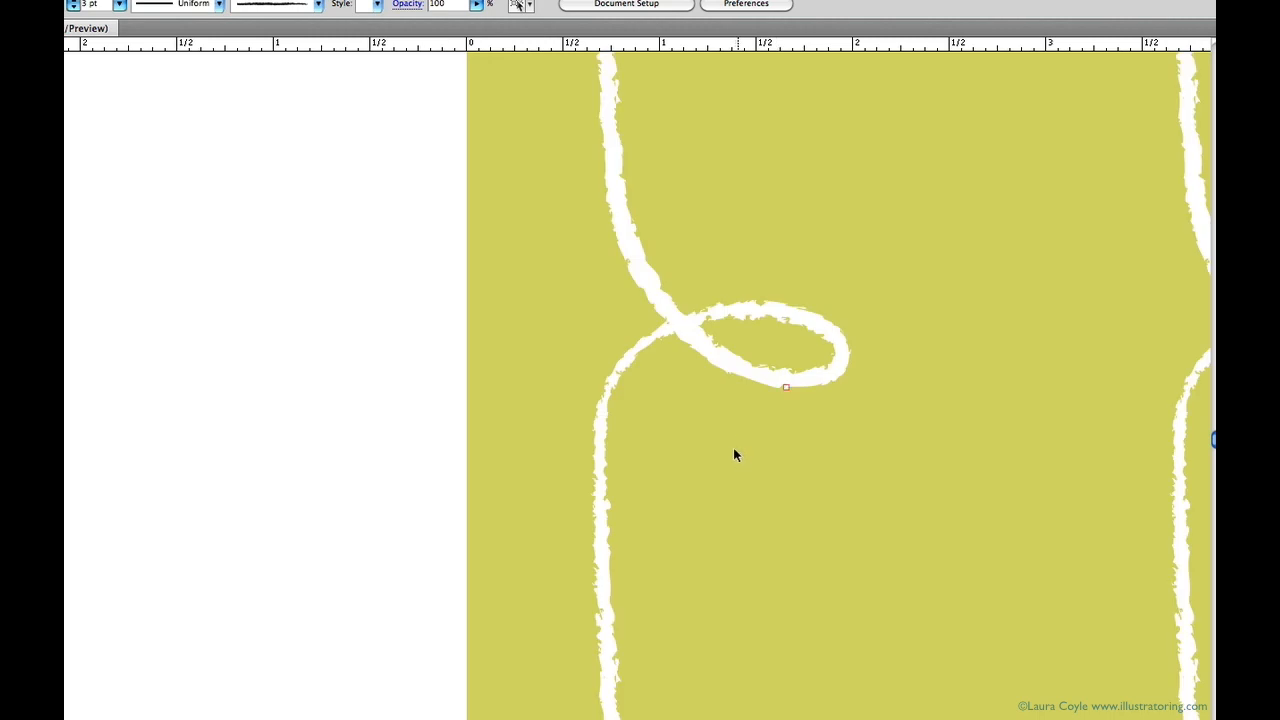
key("super+minus")
key("super+minus")
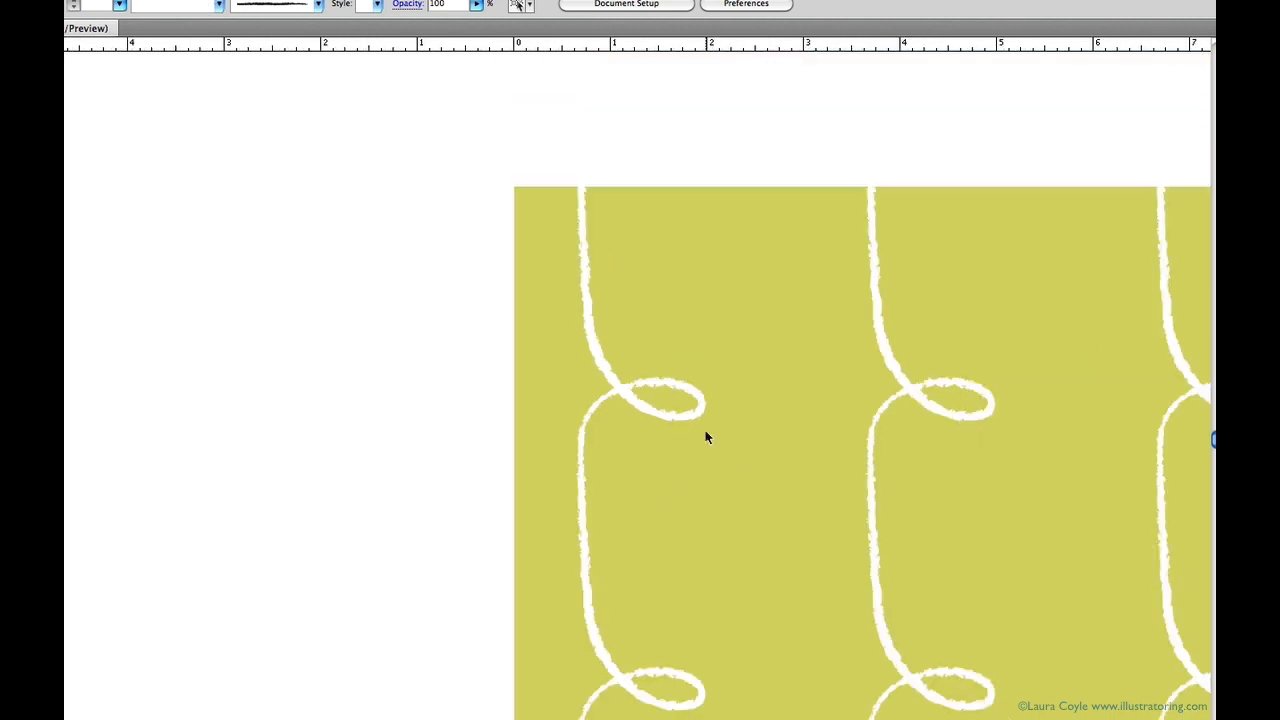
left_click_drag(914, 671, 594, 585)
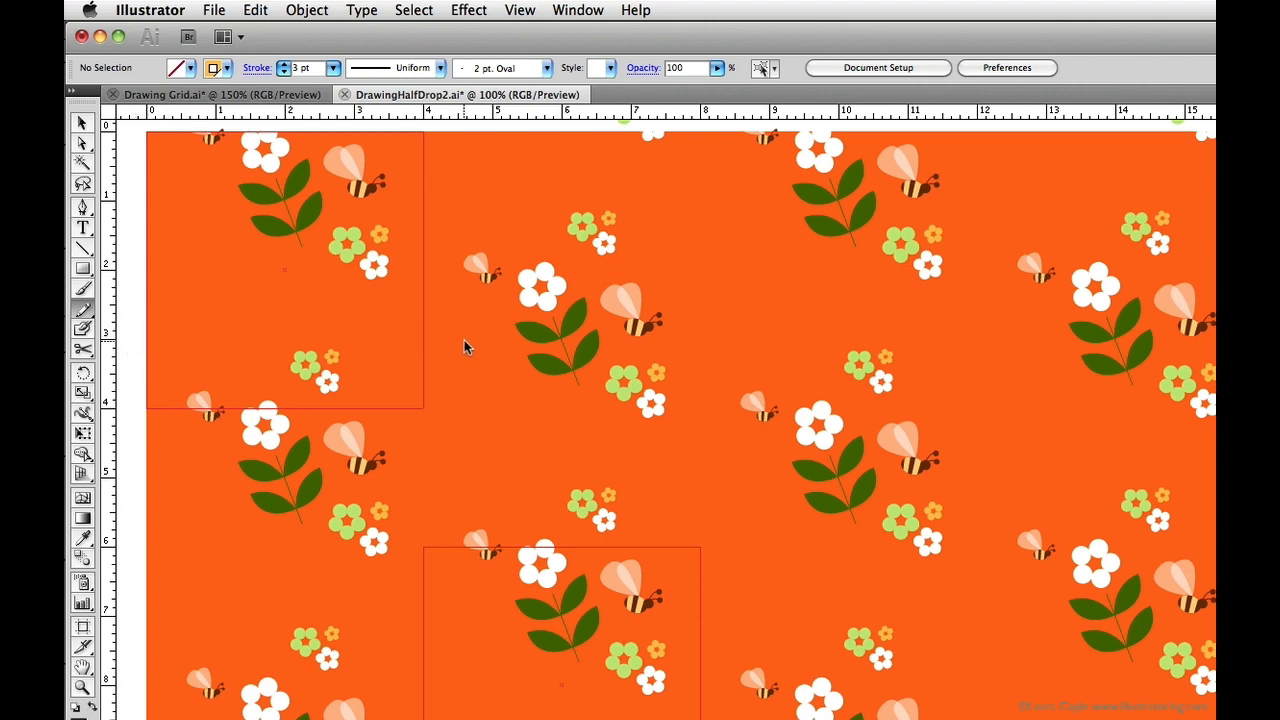
Step: Draw a trial dotted line almost straight across the half-drop unit in DrawingHalfDrop2.ai, and delete it
left_click_drag(446, 316, 478, 313)
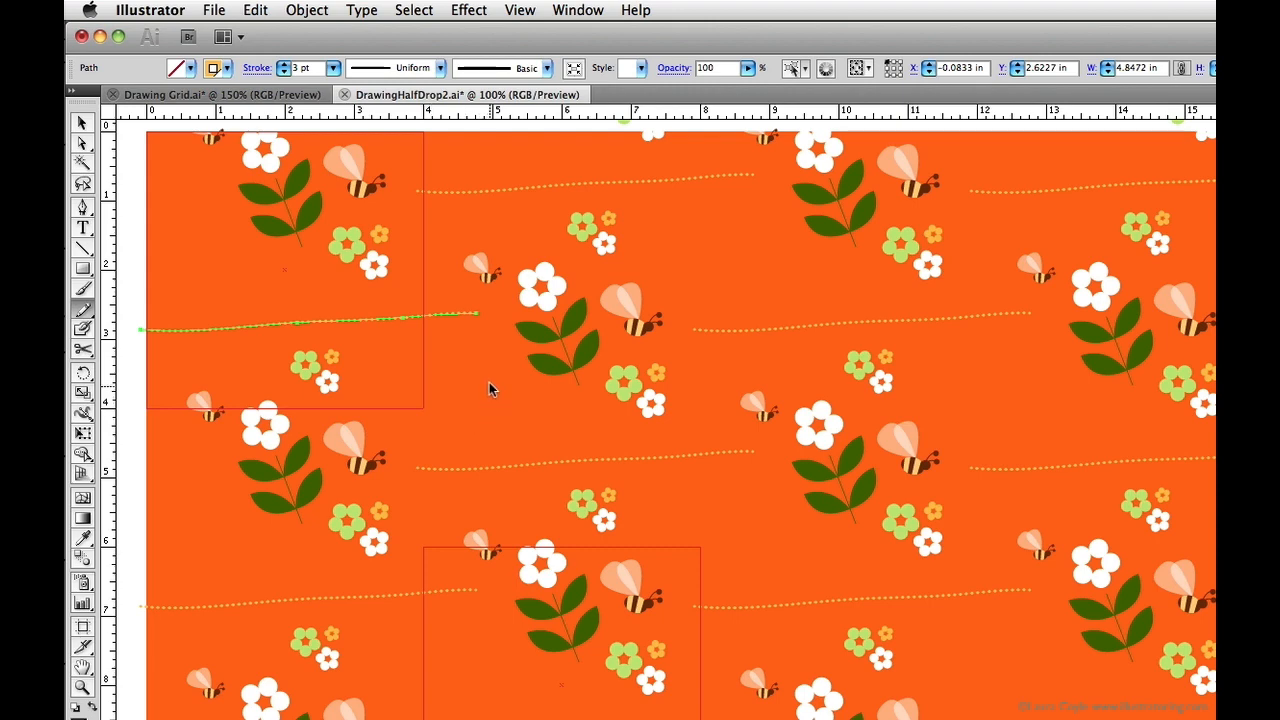
key("Delete")
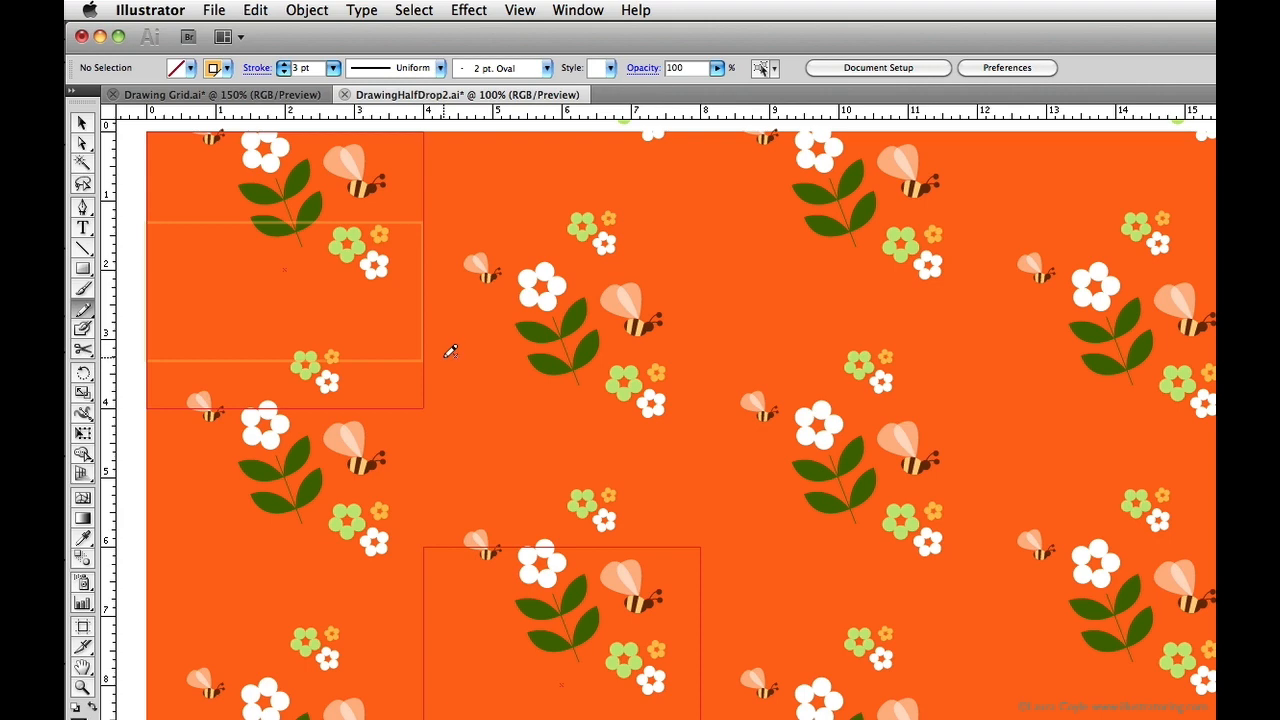
Step: Draw a looping dotted line from the guide's lower-left to its upper-right corner, aligning the line's right endpoint with the guide corner
mouse_move(145, 357)
left_mouse_down()
mouse_move(192, 347)
mouse_move(226, 312)
mouse_move(222, 278)
mouse_move(195, 281)
mouse_move(227, 309)
mouse_move(320, 288)
mouse_move(351, 315)
mouse_move(308, 320)
mouse_move(318, 259)
mouse_move(363, 228)
mouse_move(428, 213)
left_mouse_up()
key("super+space")
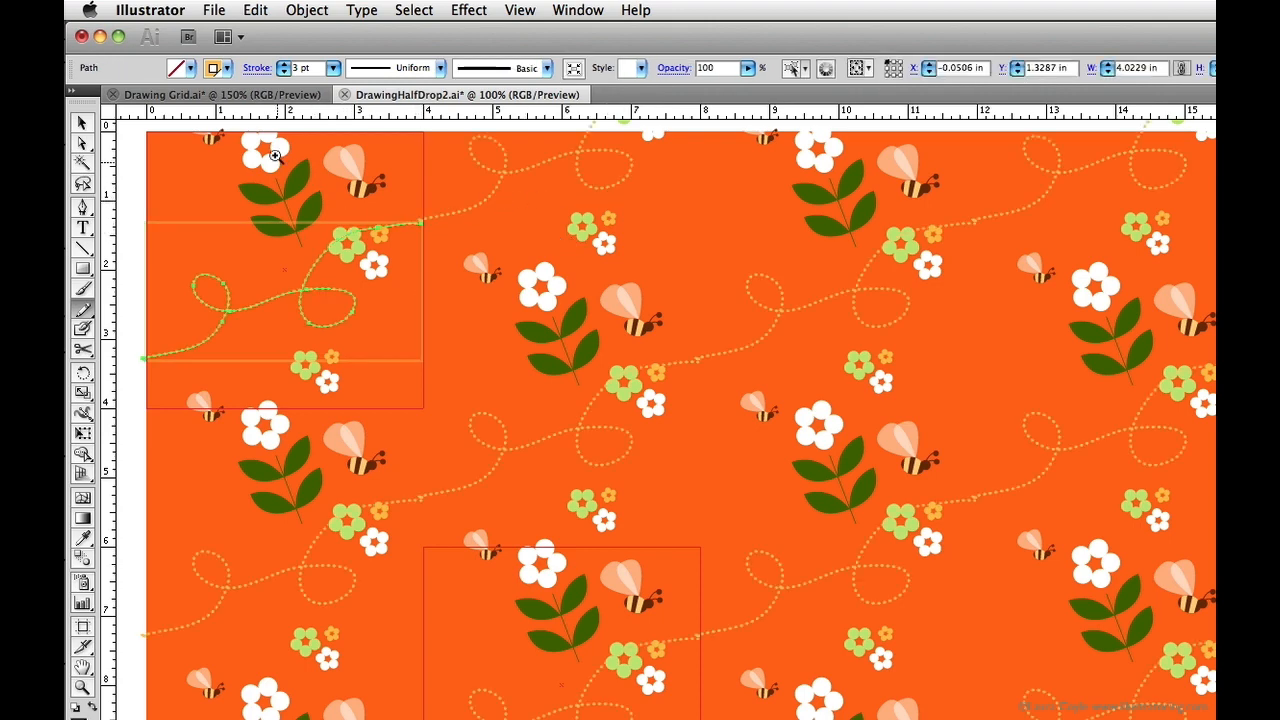
left_click_drag(275, 156, 536, 334)
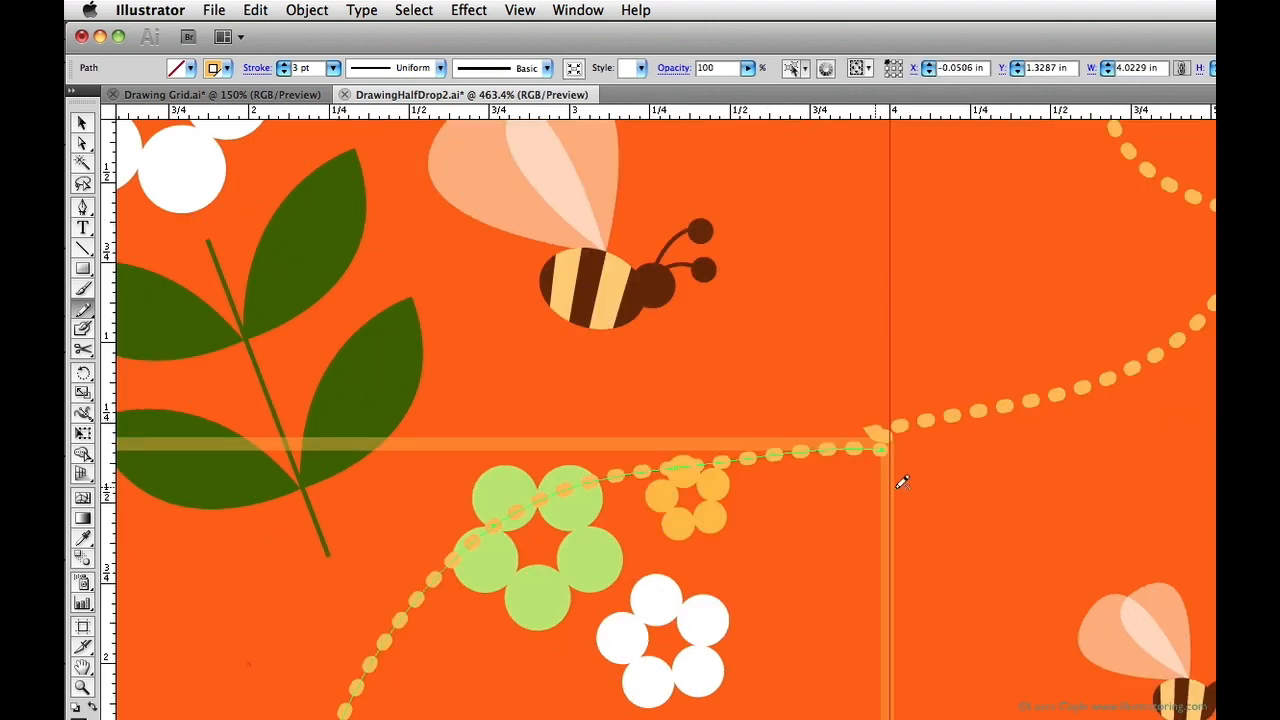
key("a")
left_click(952, 480)
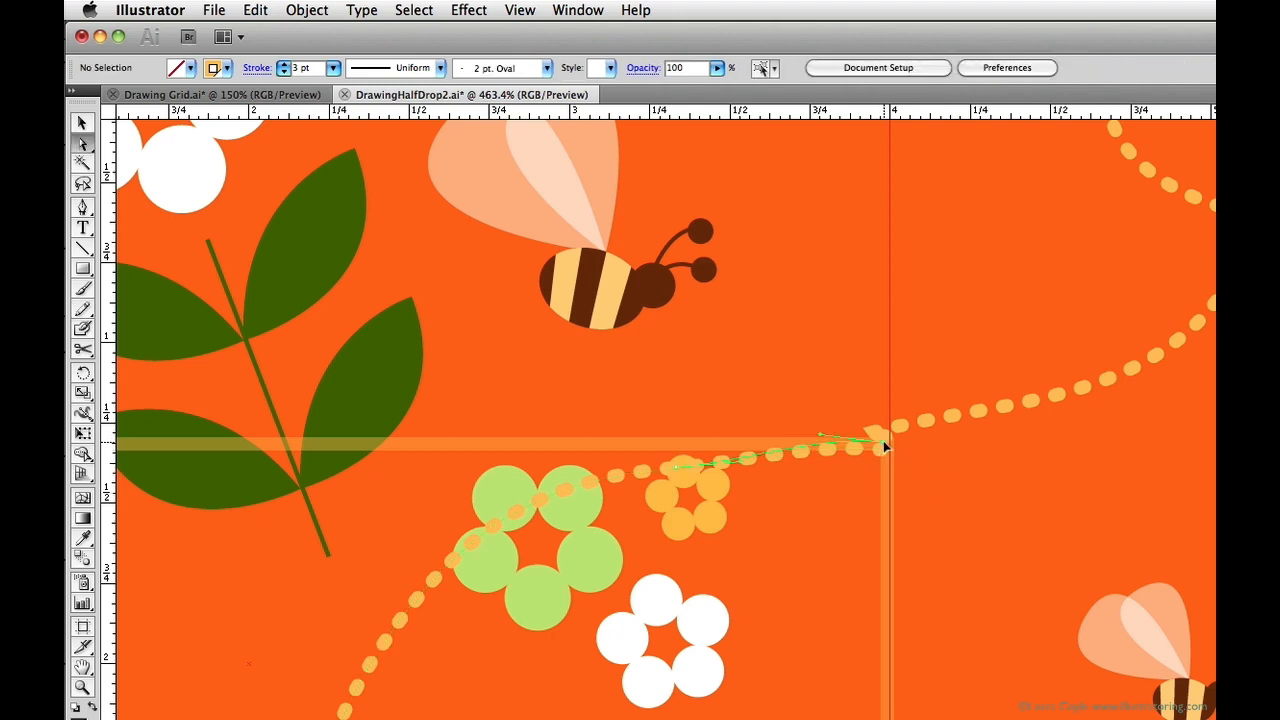
left_click(884, 445)
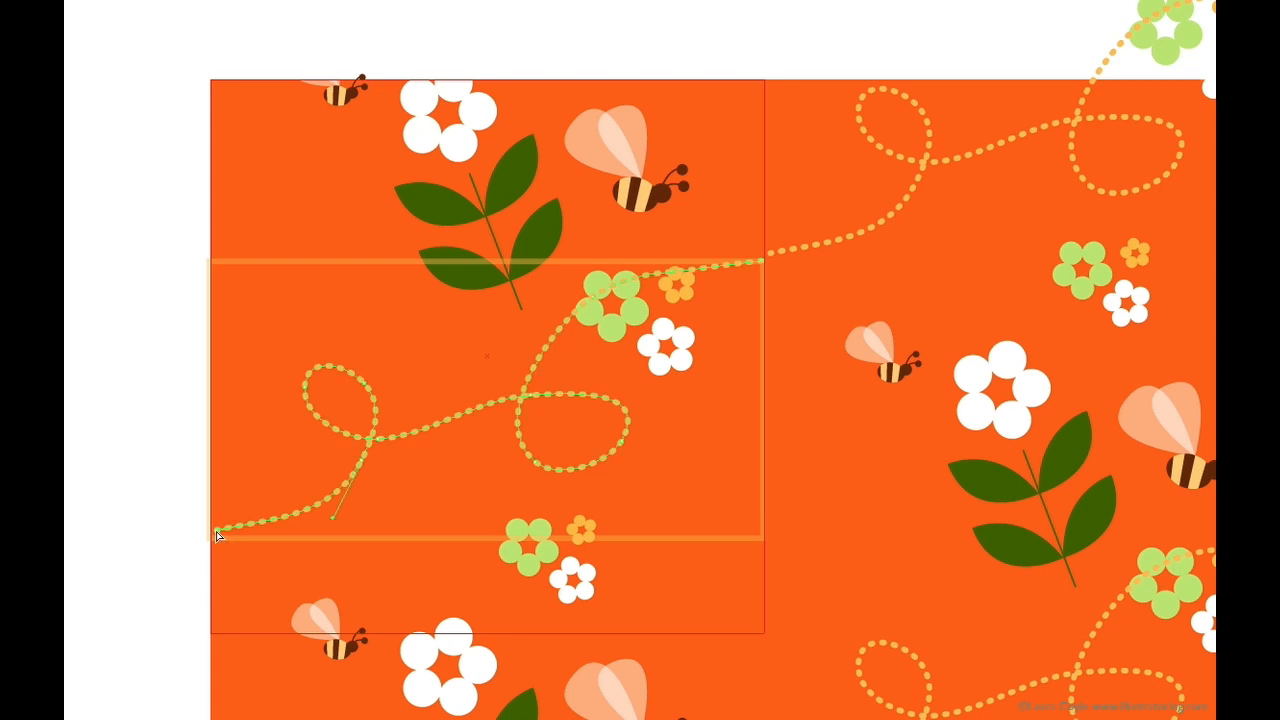
Step: Align the dotted line's left endpoint with the guide's lower-left corner and smooth the curve near its right end
left_click(215, 532)
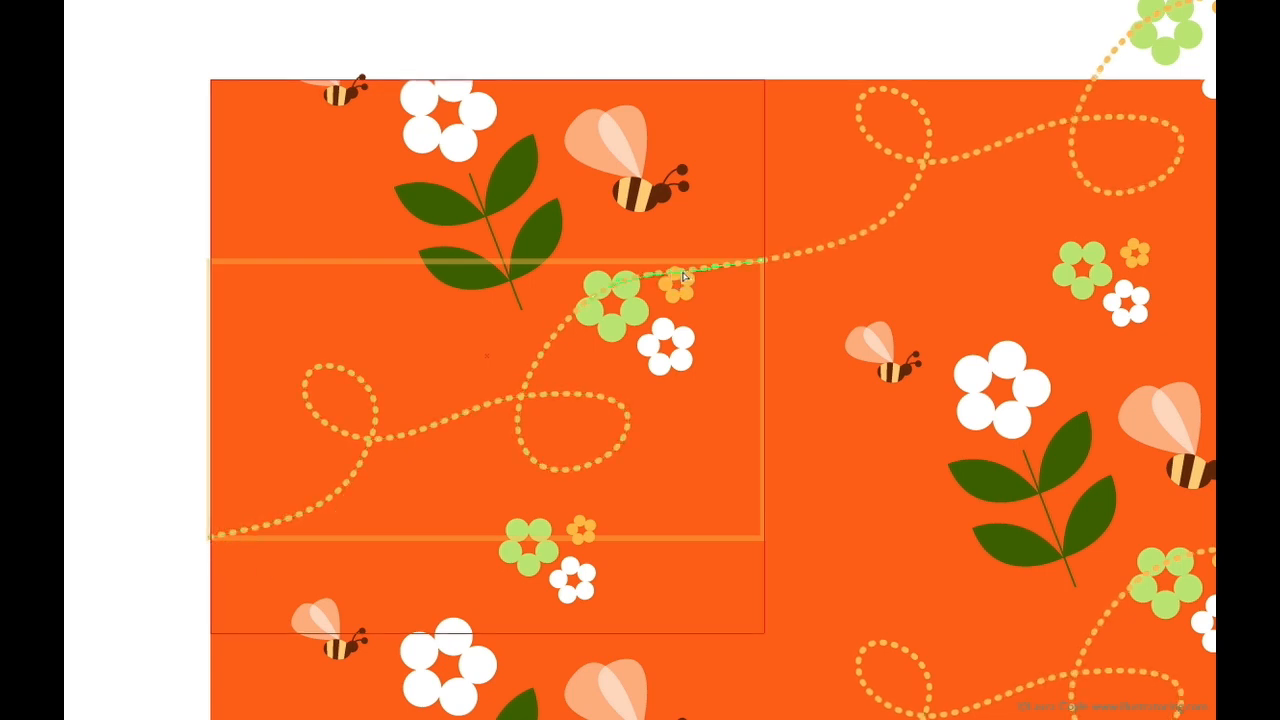
left_click_drag(681, 270, 702, 265)
left_click(701, 265)
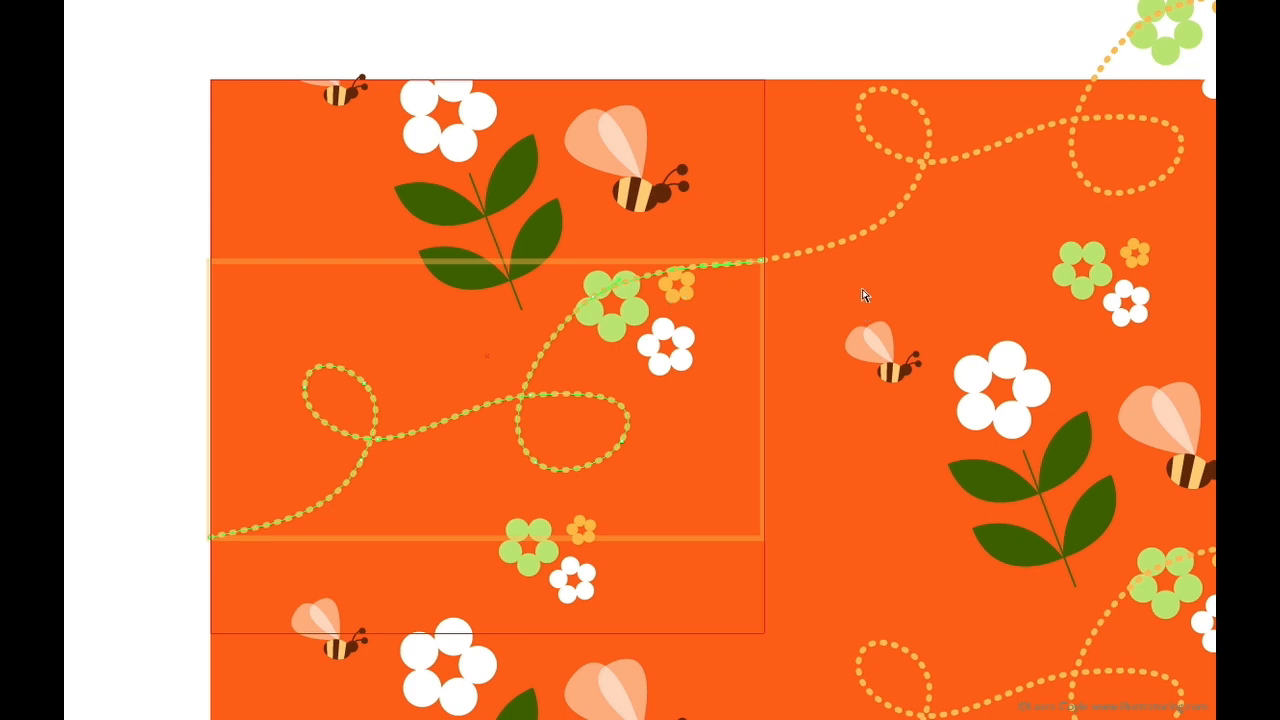
Step: Move the guide rectangle down to the unit's lower half and draw a line from its upper-left to its lower-right corner
left_click_drag(763, 417, 771, 503)
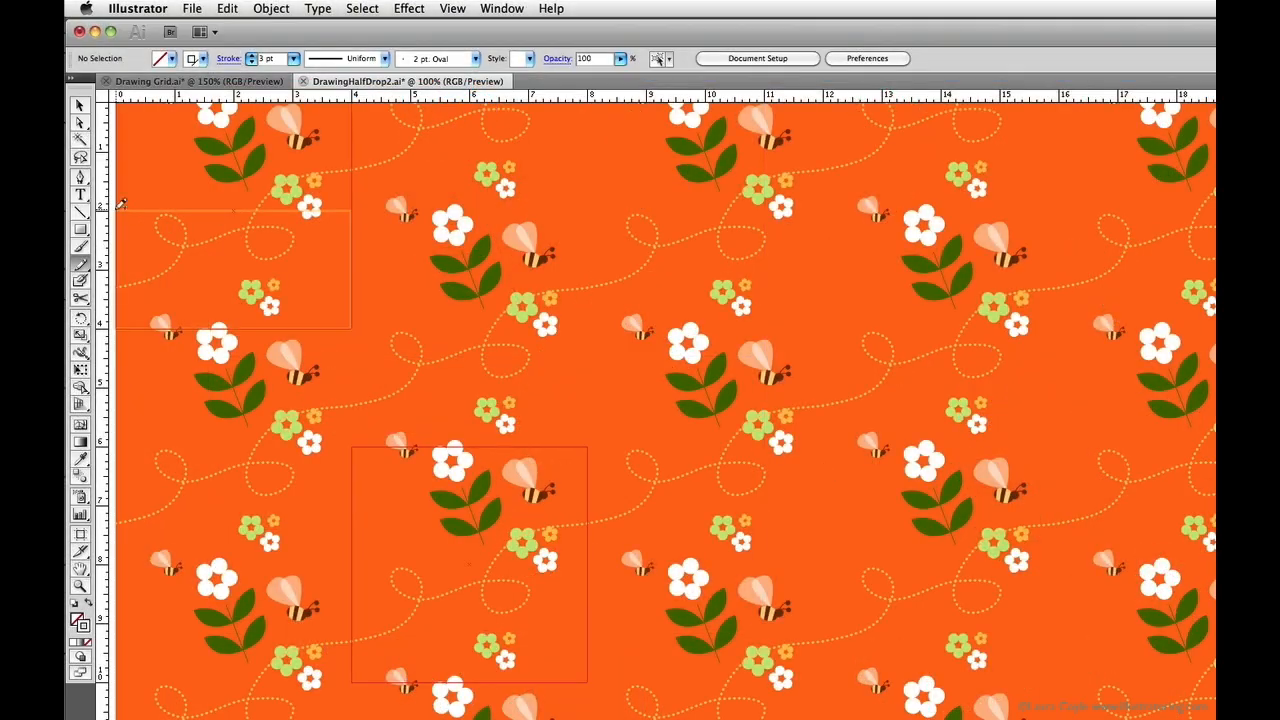
mouse_move(120, 204)
left_mouse_down()
mouse_move(198, 265)
mouse_move(352, 324)
left_mouse_up()
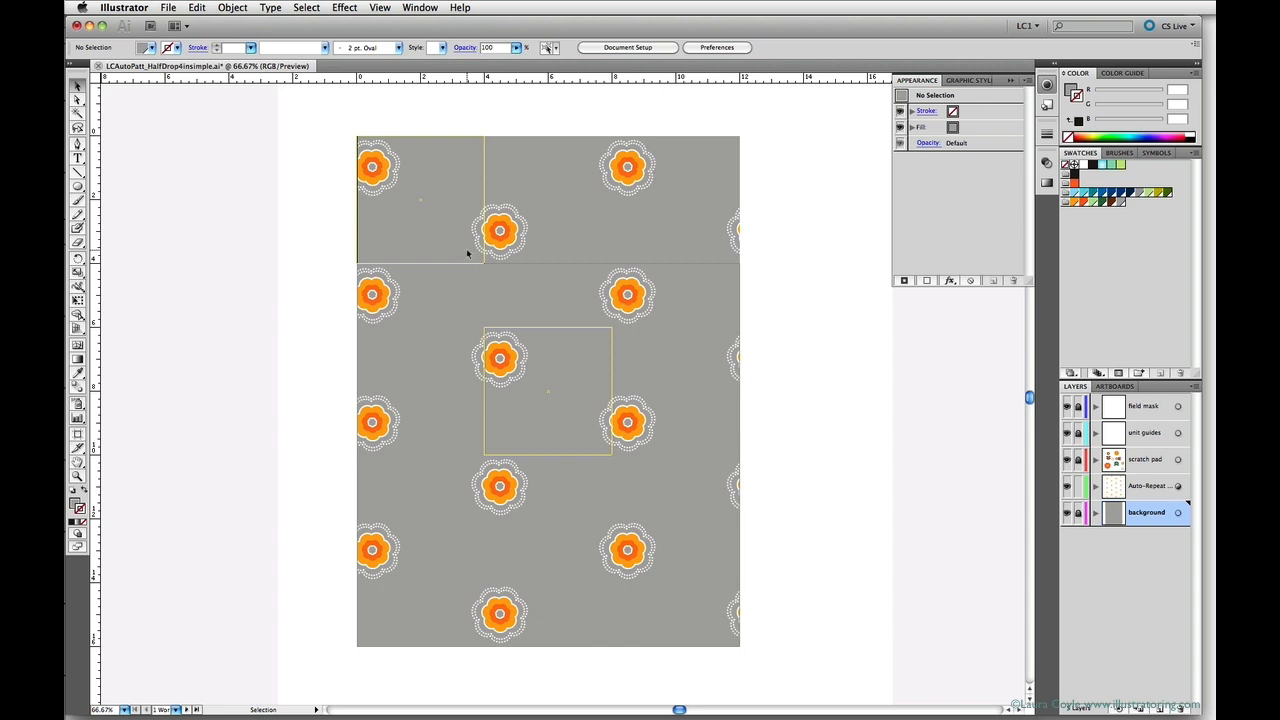
Step: Hide all layers of LCAutoPatt_HalfDrop4insimple.ai and switch the document to outline view
left_click(385, 180)
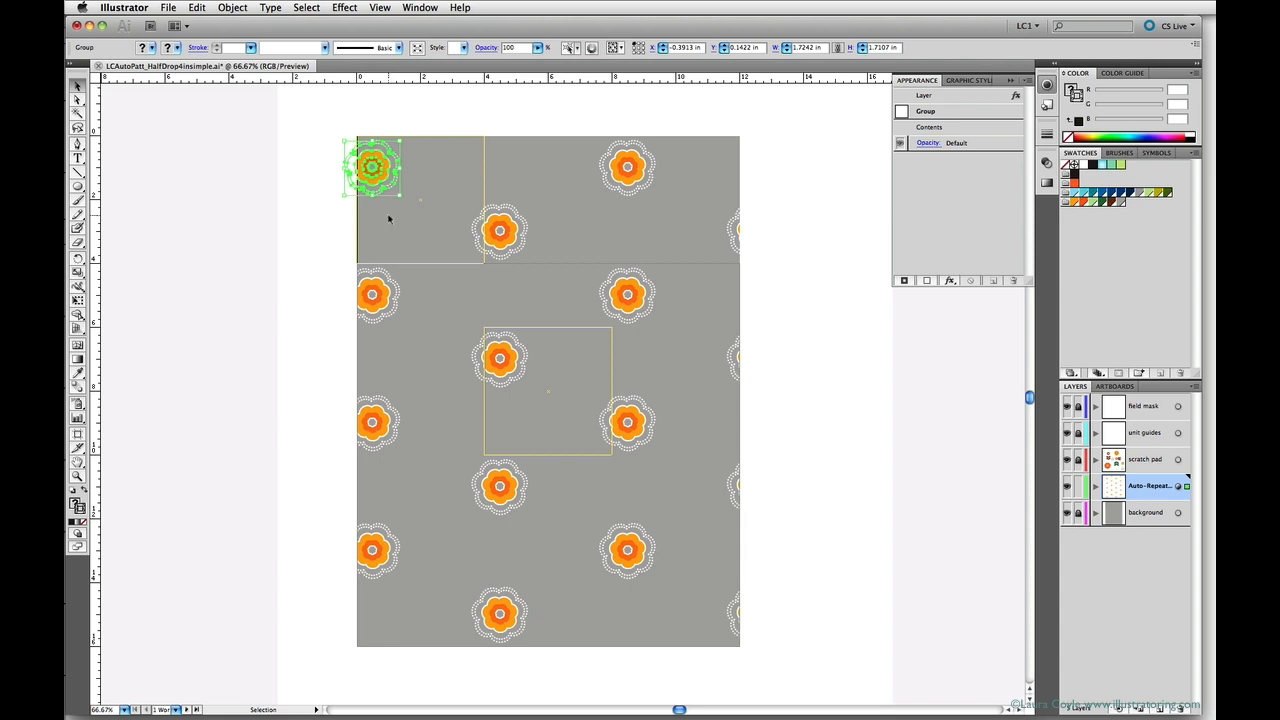
left_click(393, 220)
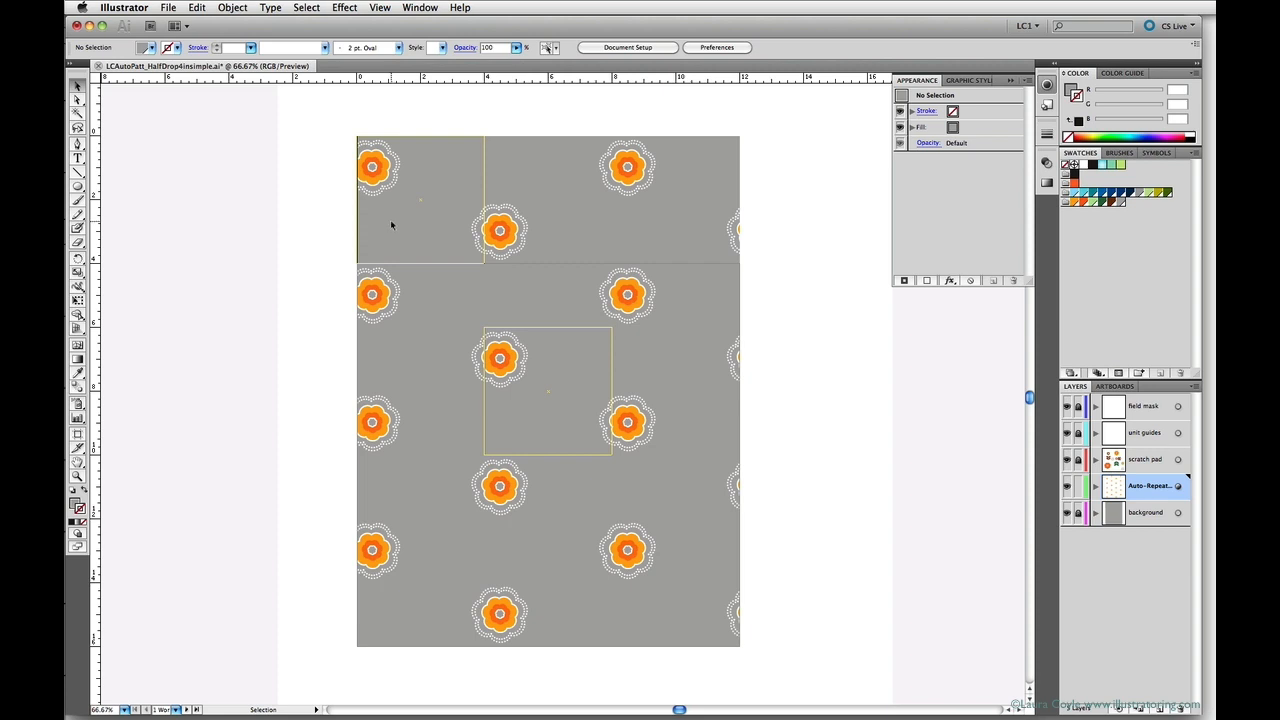
left_click_drag(1066, 513, 1069, 412)
key("super+y")
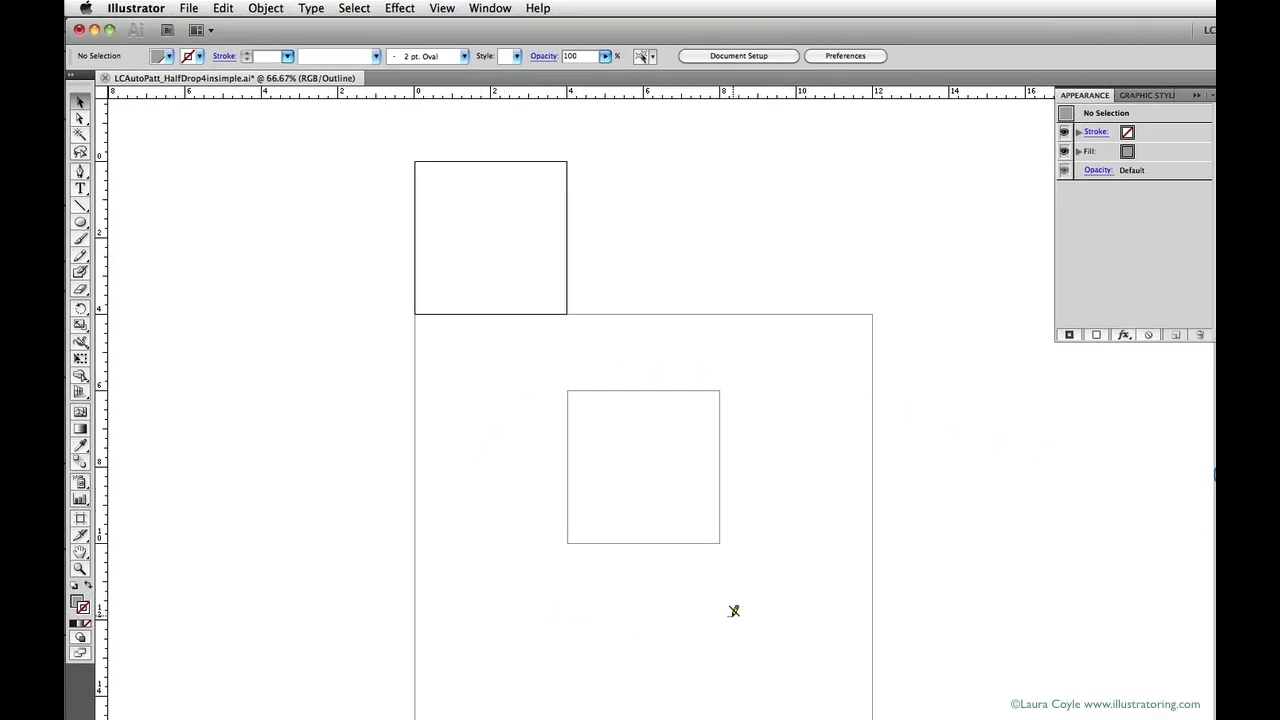
Step: Resize the Working Unit artboard to 7 in wide and 7 in high
left_click(82, 519)
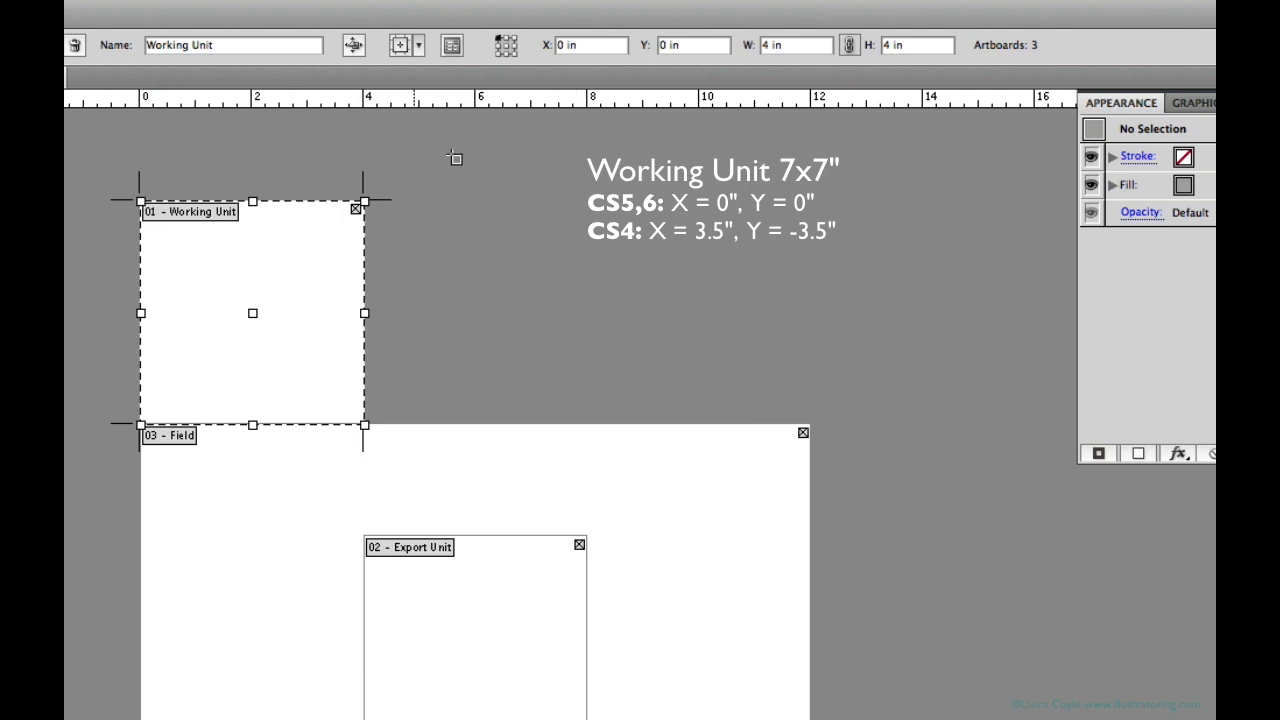
double_click(766, 45)
type("7")
key("Tab")
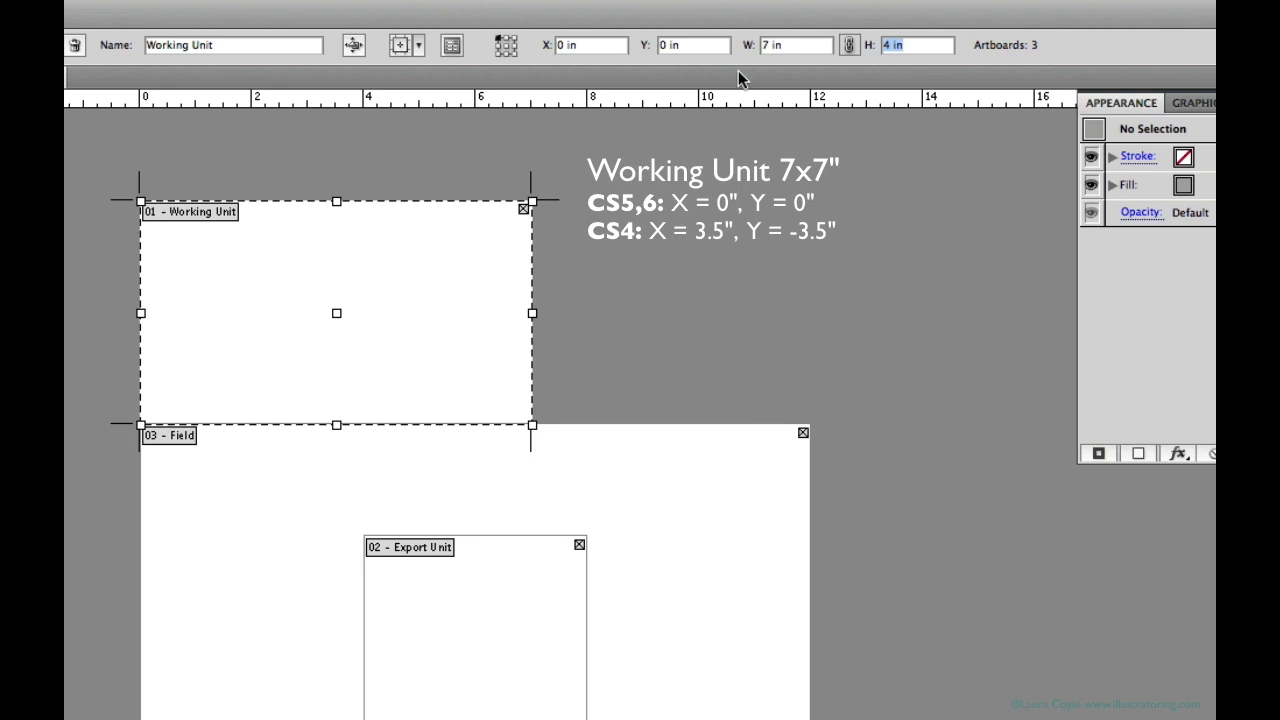
type("7")
key("Tab")
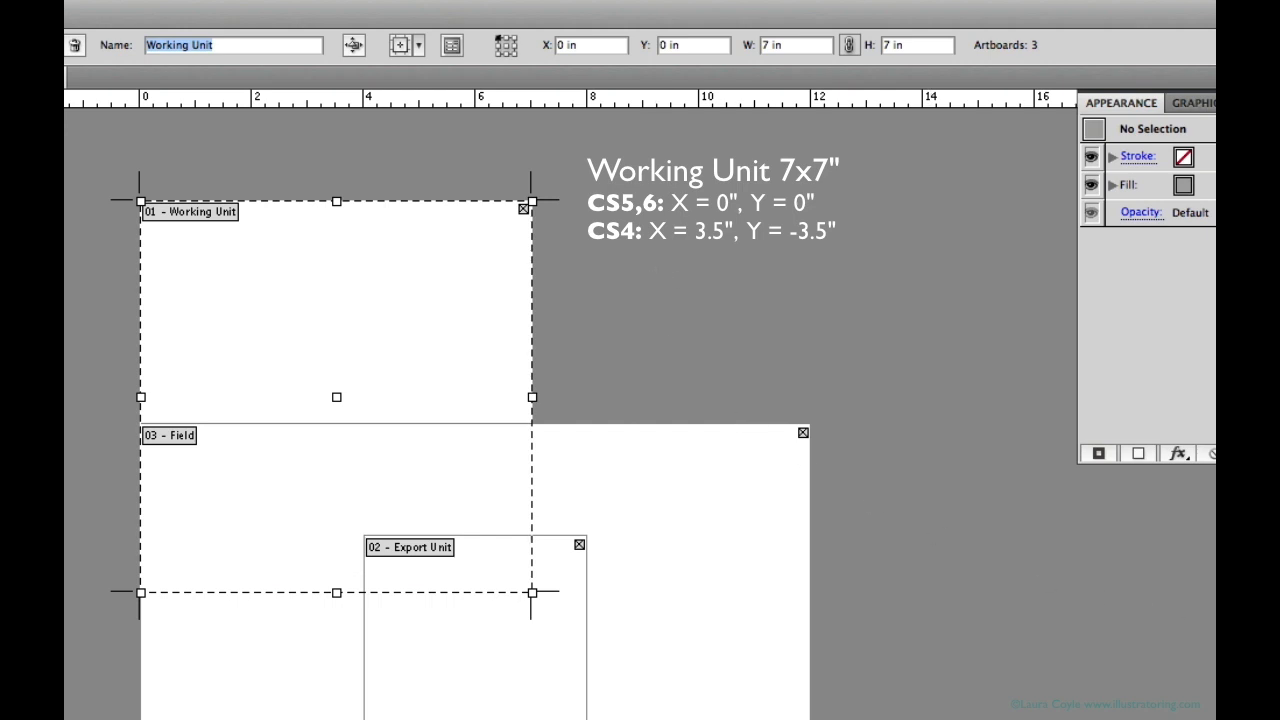
key("Return")
Step: Resize the Export Unit artboard to 7 in wide and 7 in high
key("alt+Right")
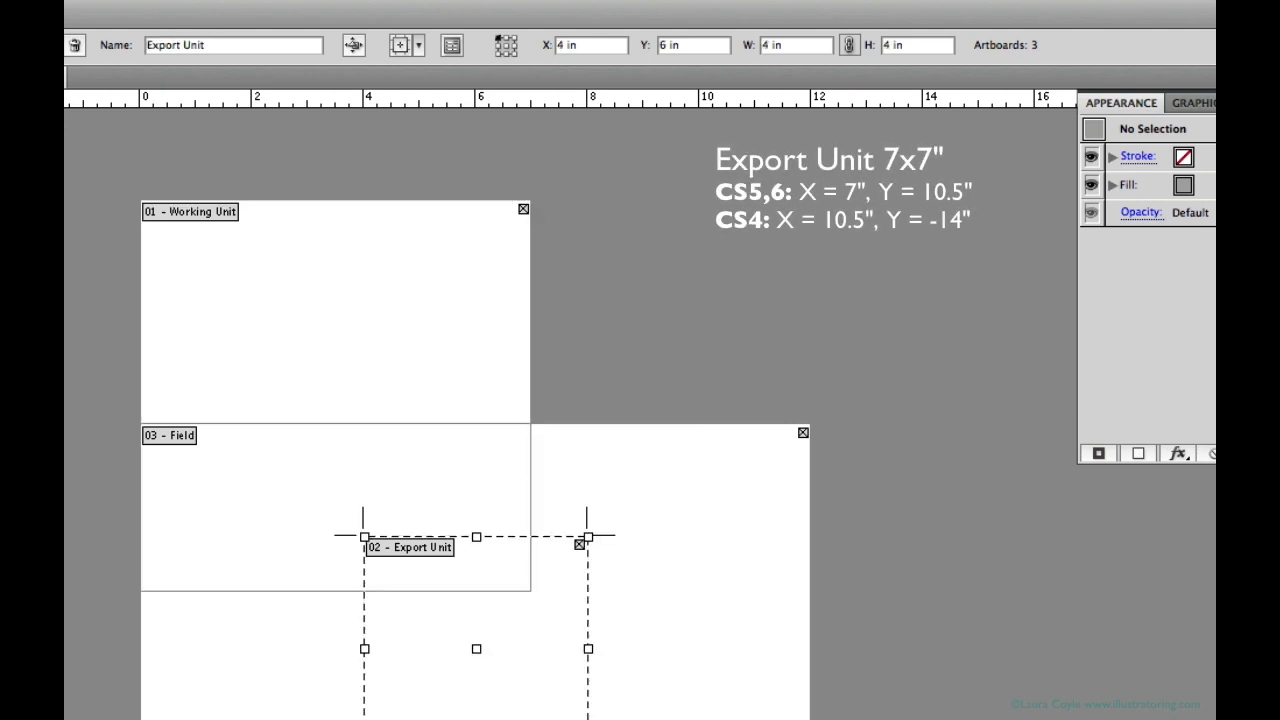
left_click_drag(762, 49, 769, 49)
type("7")
key("Tab")
type("7")
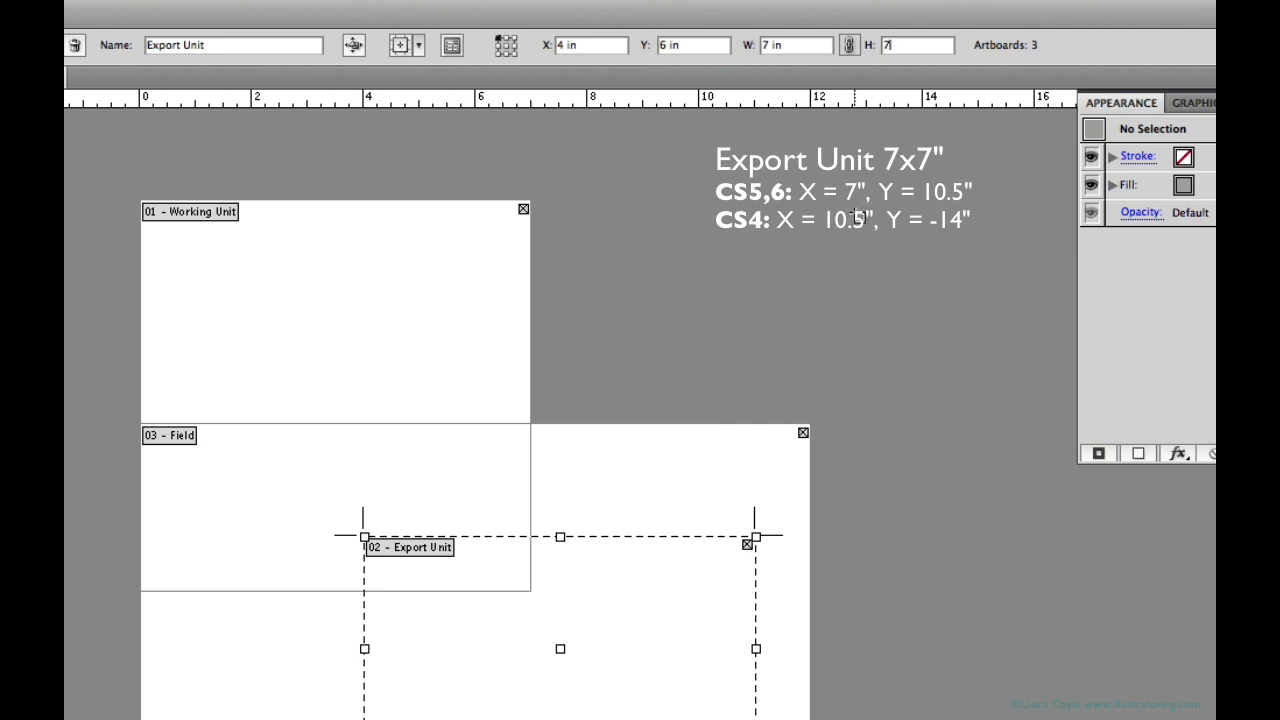
key("Tab")
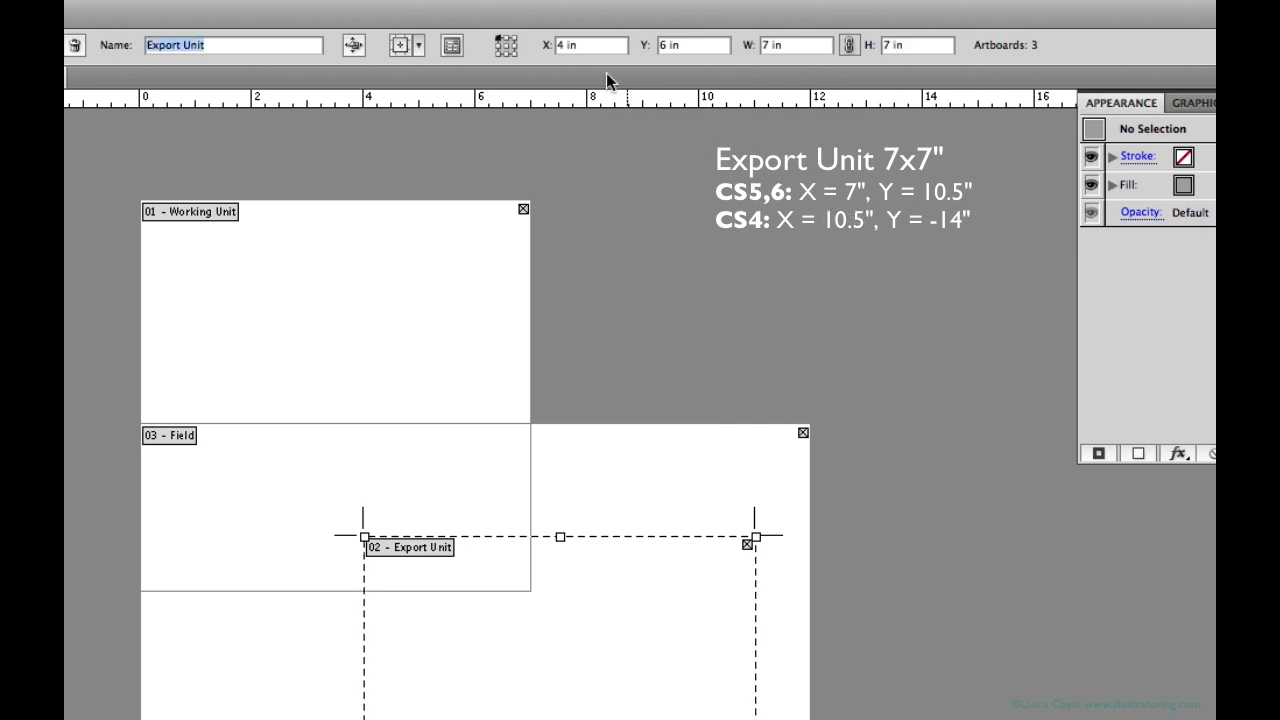
Step: Position the Export Unit artboard at X 7 in and Y 10.5 in
double_click(561, 45)
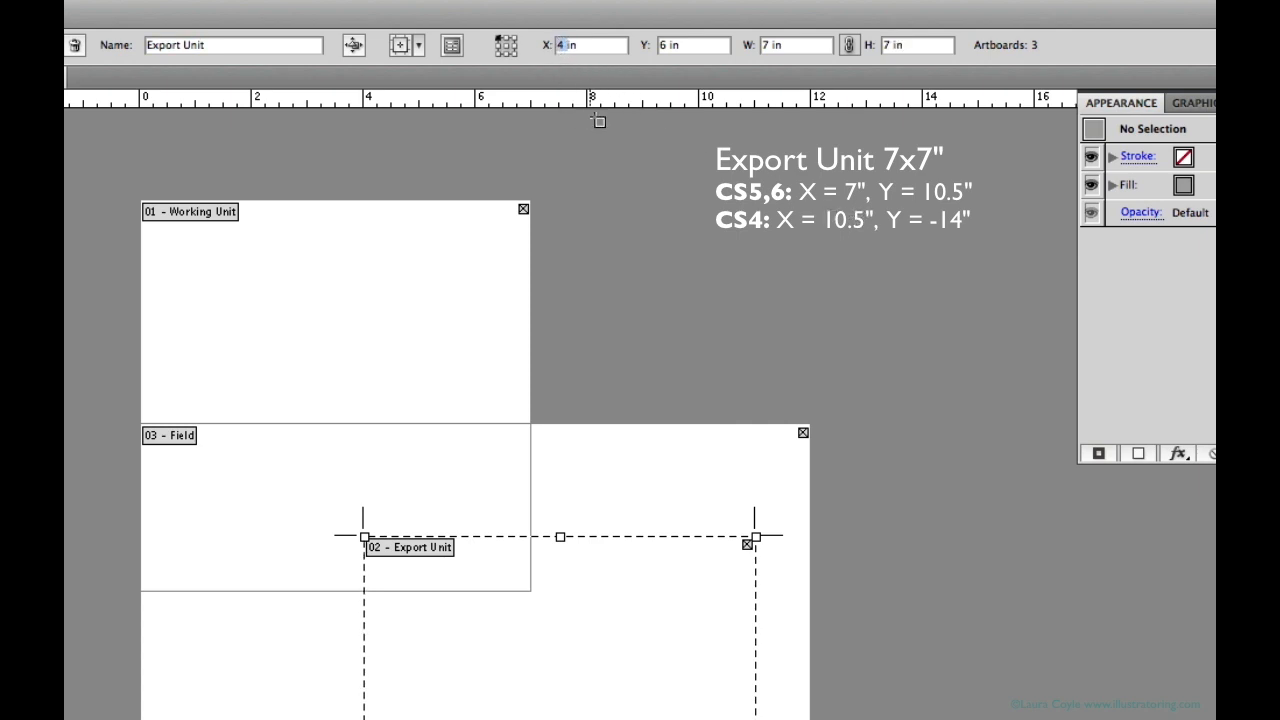
type("7")
key("Tab")
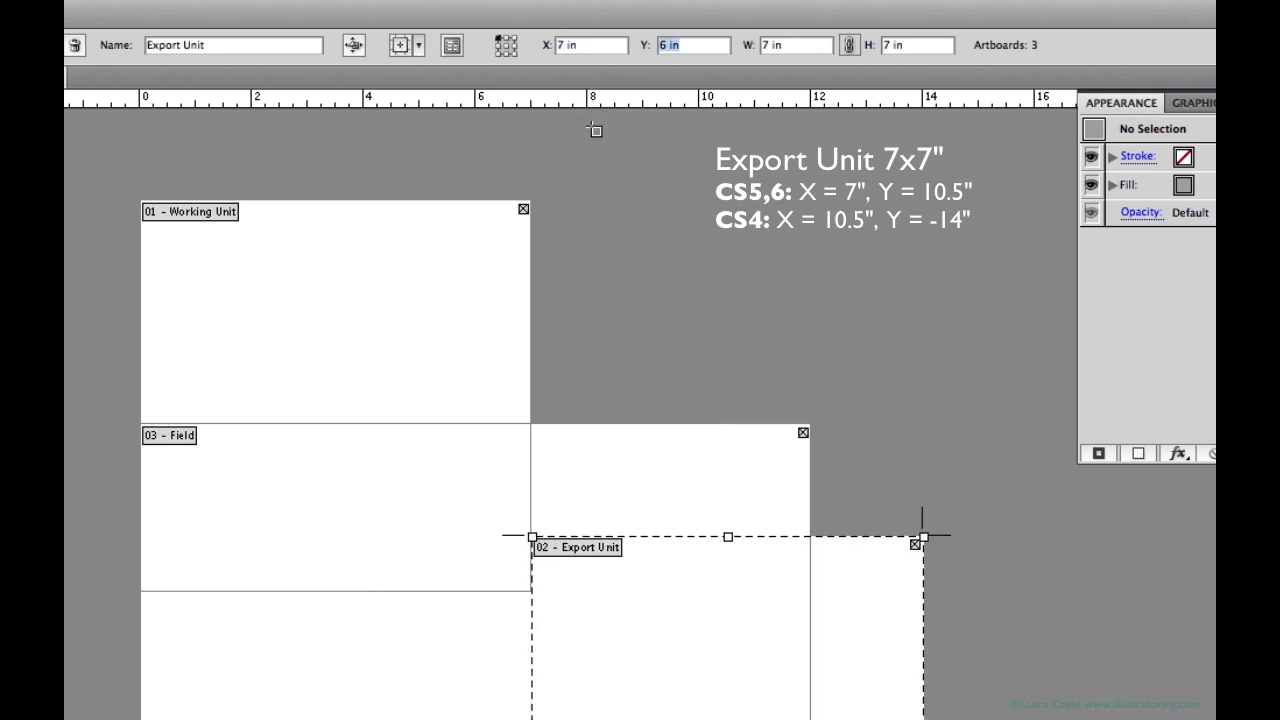
type("10.5")
key("Tab")
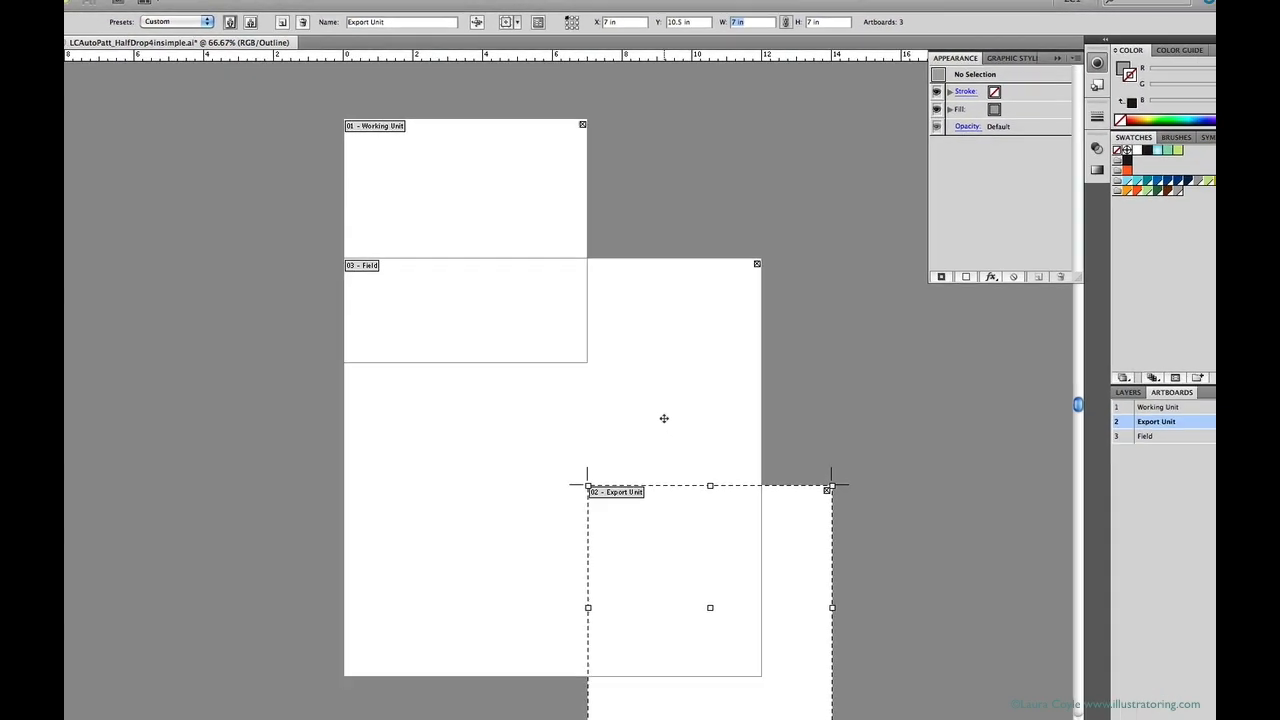
Step: Set the Field artboard's Y position to 7 in and exit artboard editing
left_click(1165, 430)
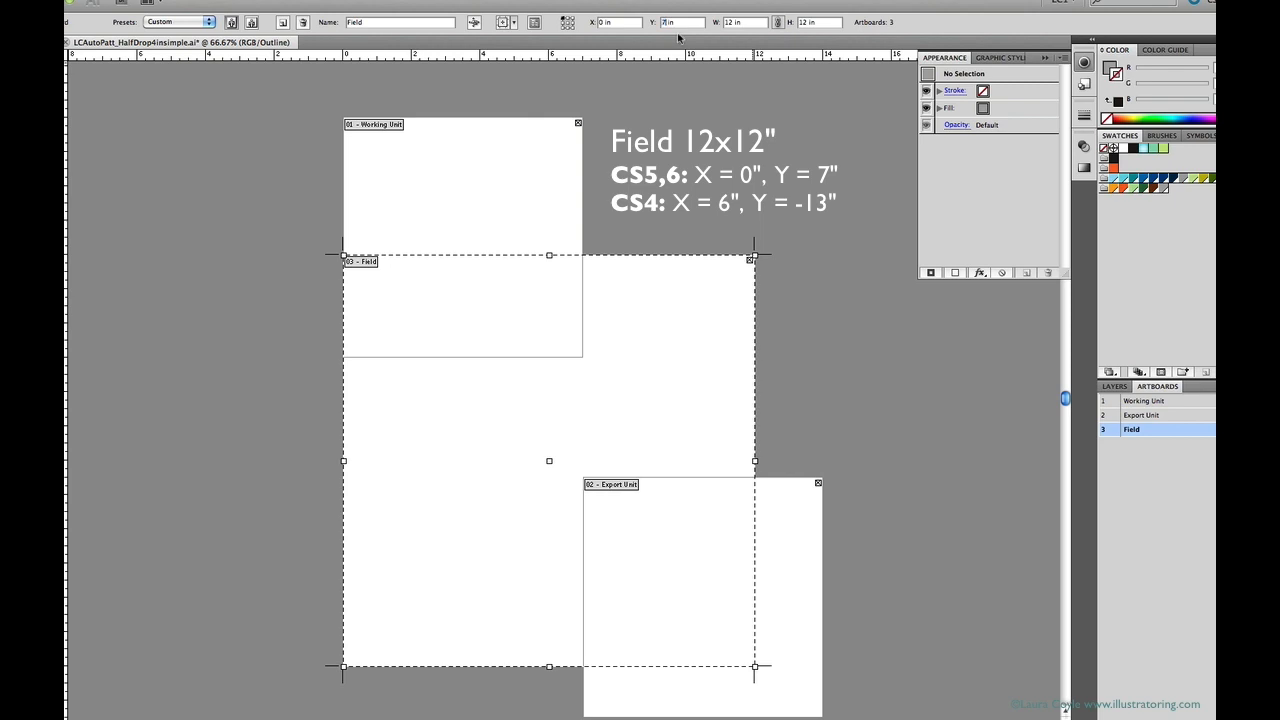
key("Tab")
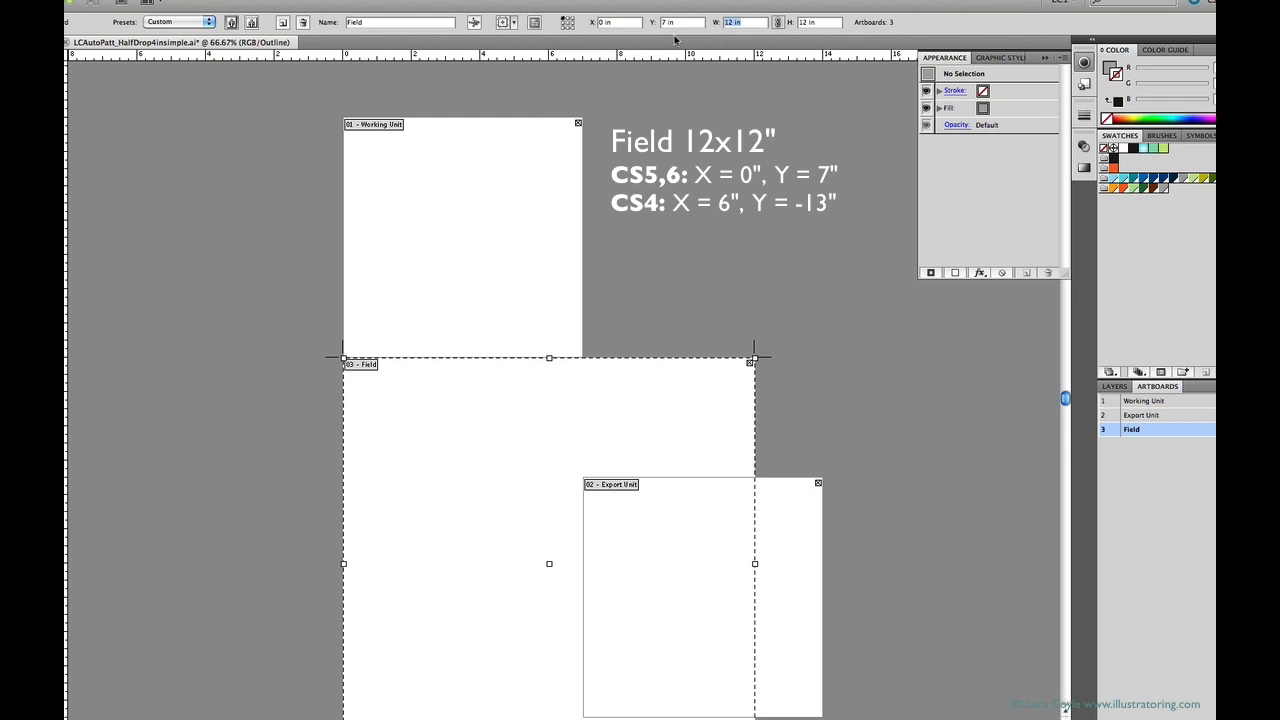
key("Return")
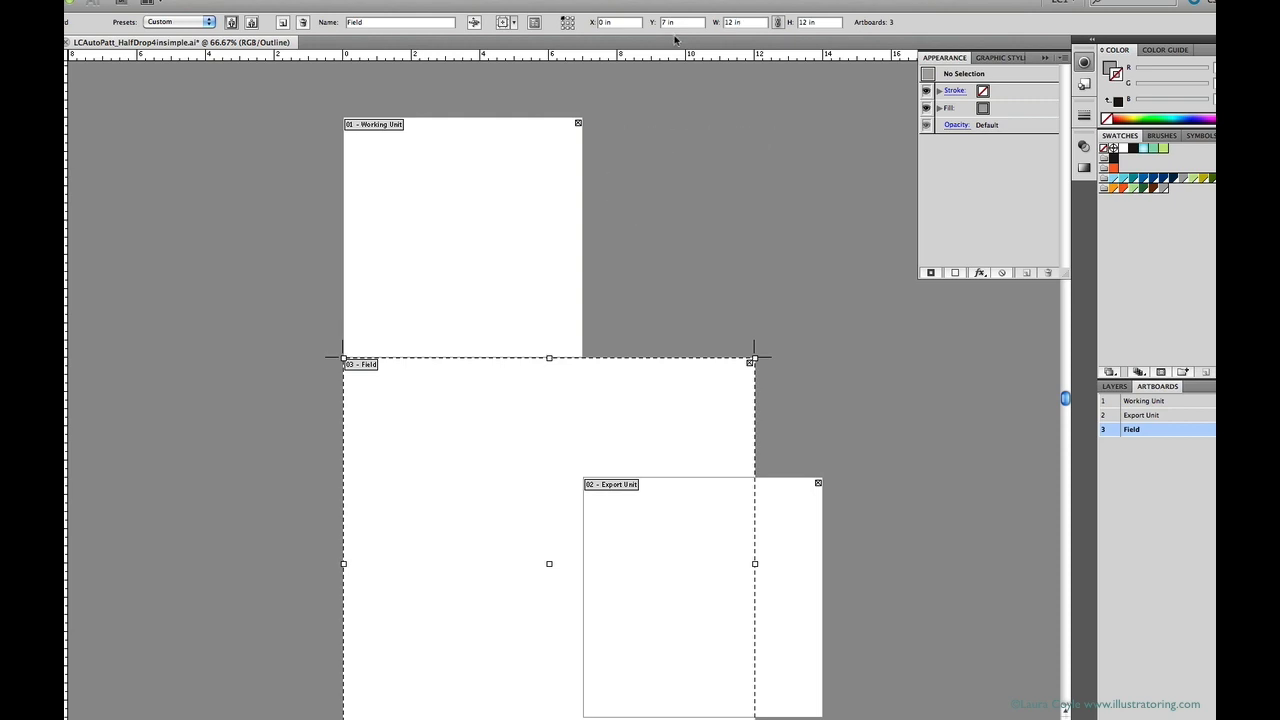
key("Escape")
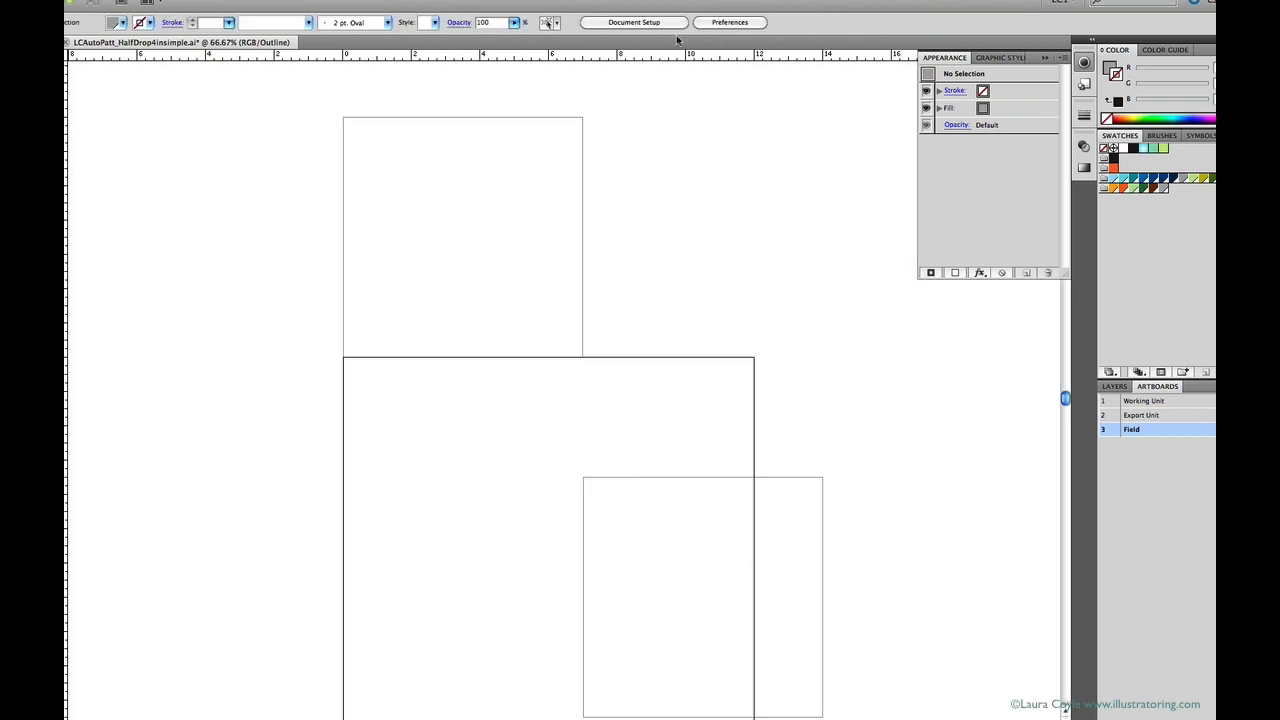
Step: Return to preview mode, show the background and Auto-Repeat layers, and unlock the background layer
left_click(1114, 386)
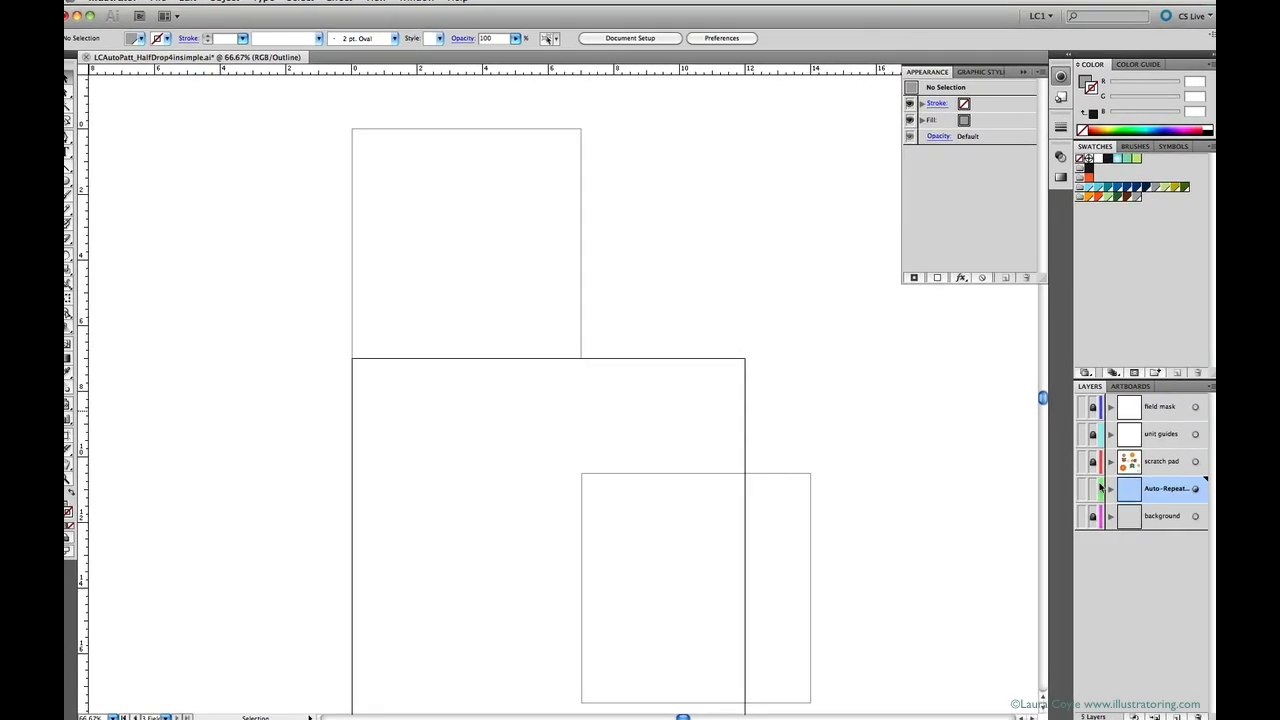
key("super+y")
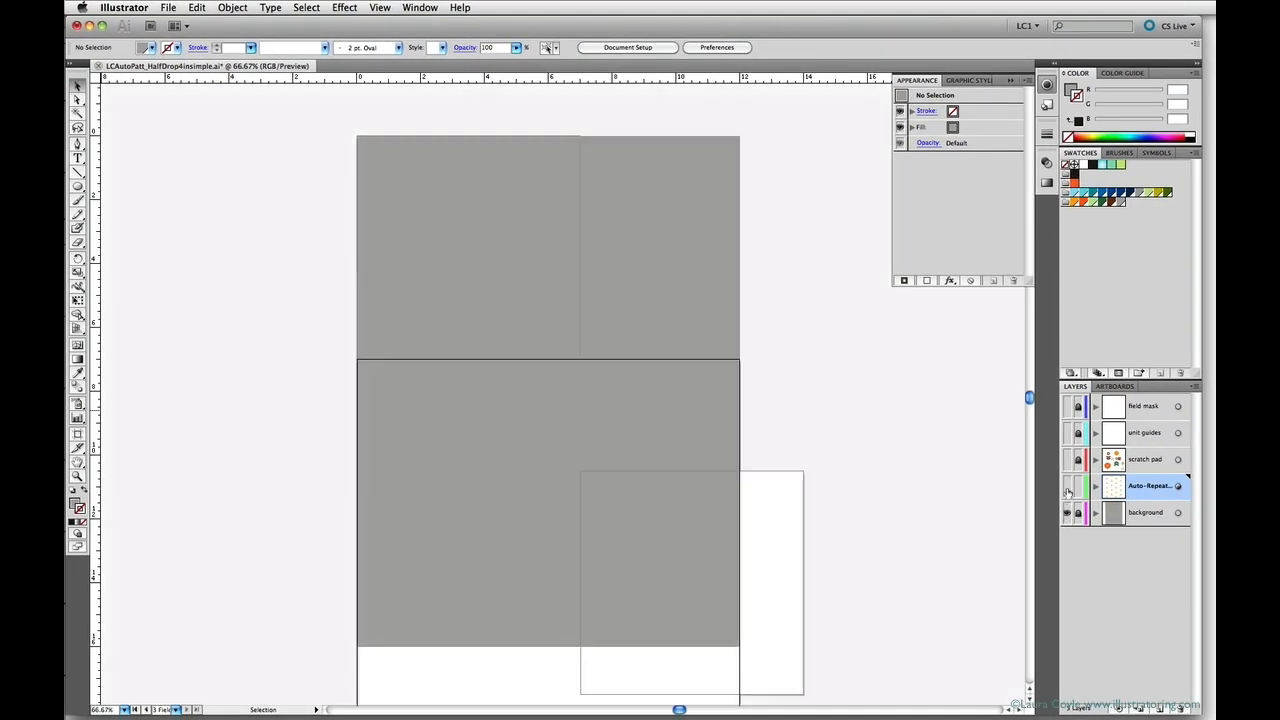
left_click(1066, 486)
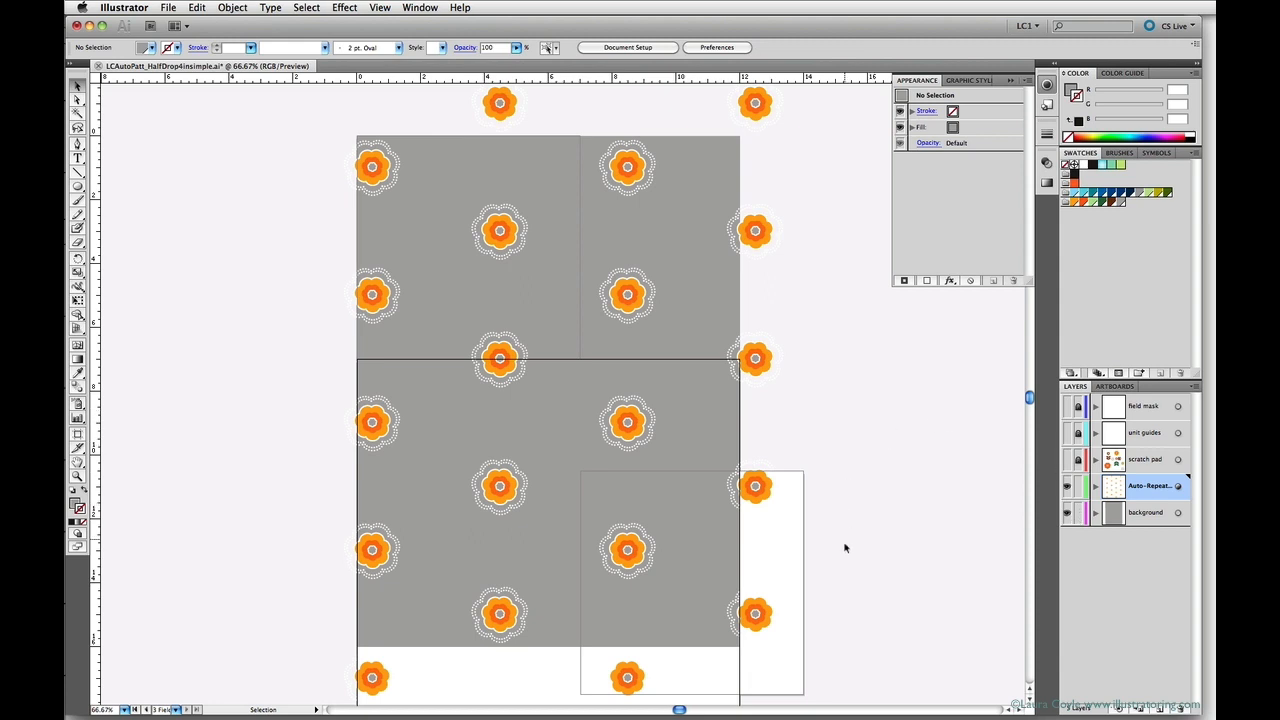
Step: Enlarge the background rectangle to about 21.25 in wide and 19.12 in high so it covers the resized artboards
key("space")
left_click_drag(840, 551, 817, 483)
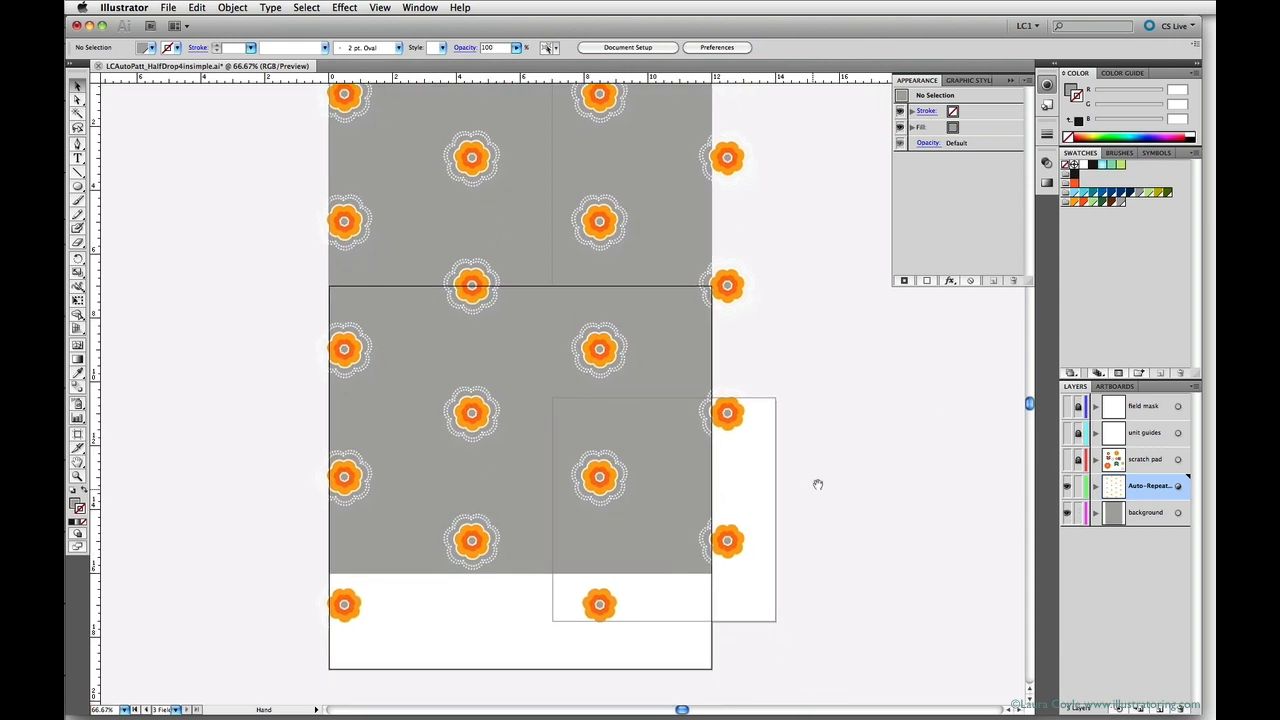
left_click(537, 567)
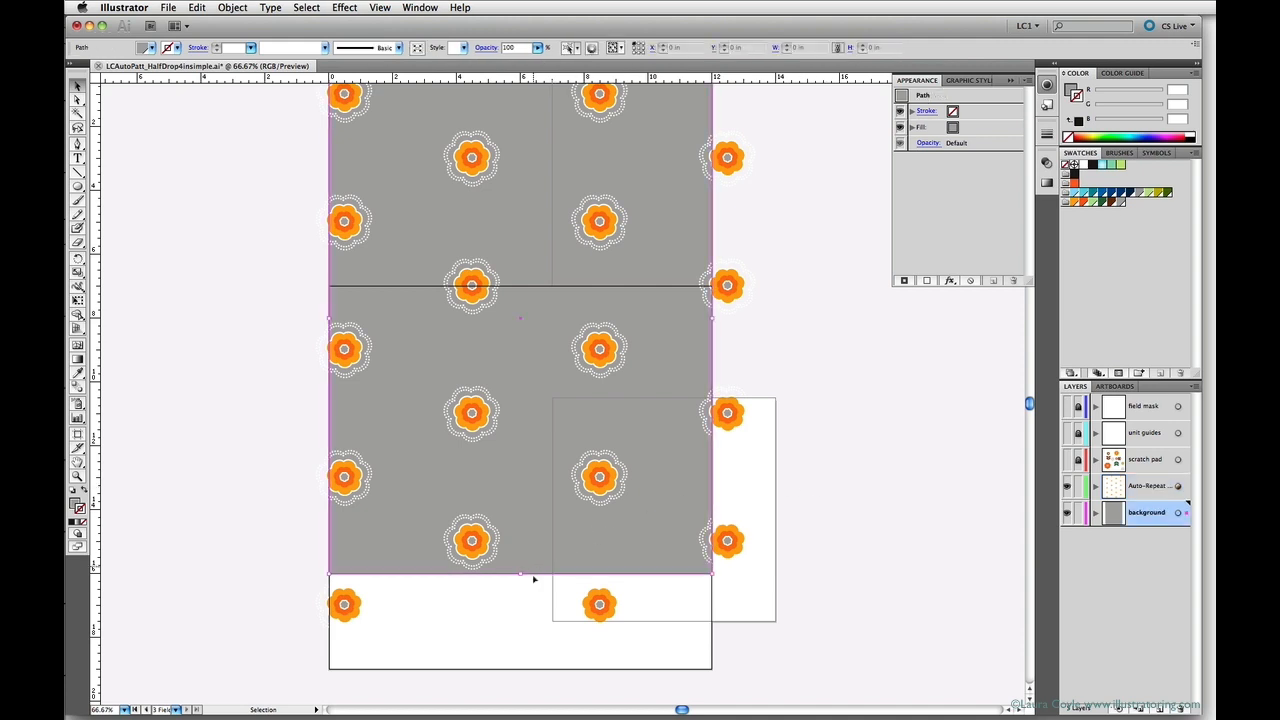
left_click_drag(522, 668, 520, 672)
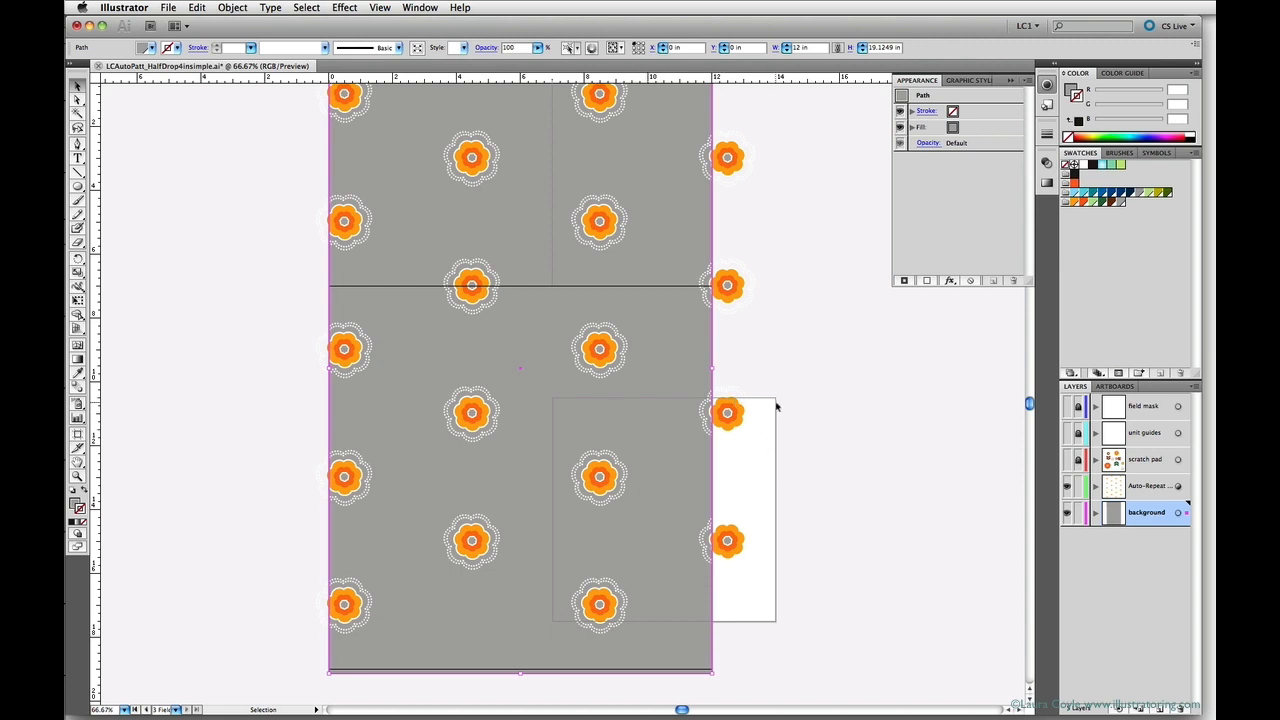
left_click_drag(712, 369, 1007, 384)
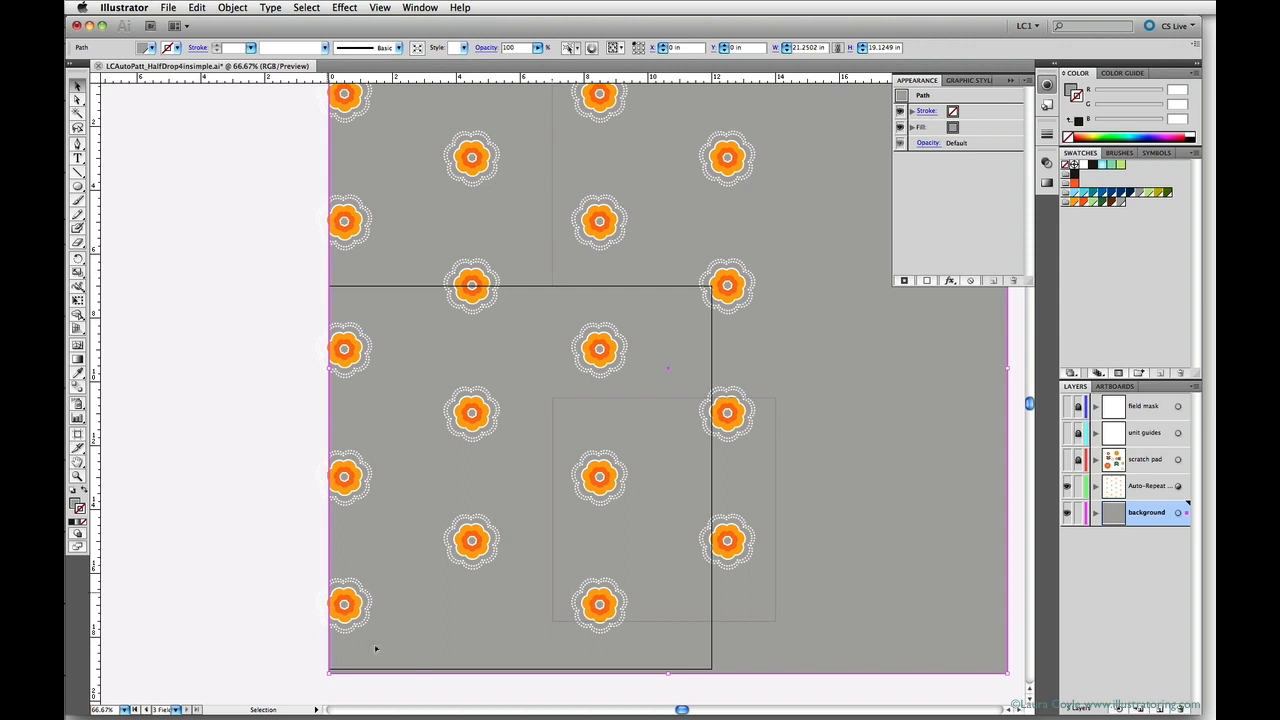
left_click(607, 693)
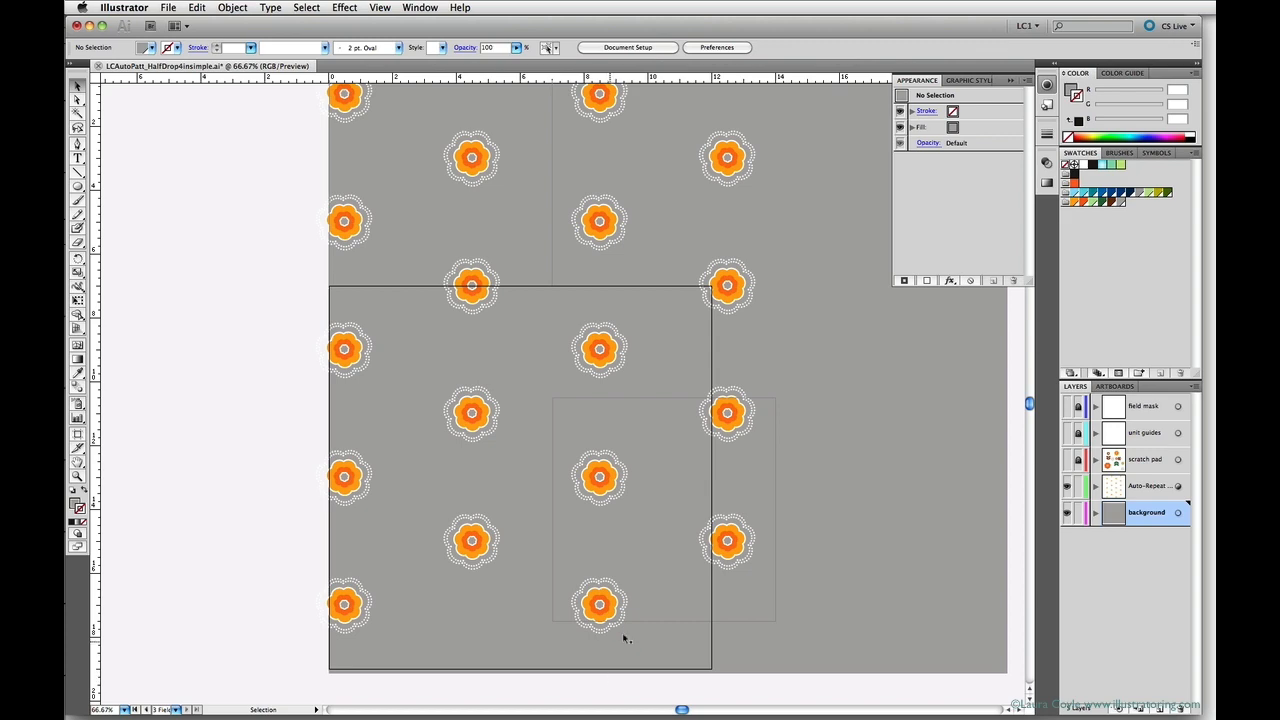
Step: Target the Auto-Repeat layer and set its first Transform effect to a horizontal move of 14 in
left_click(1145, 490)
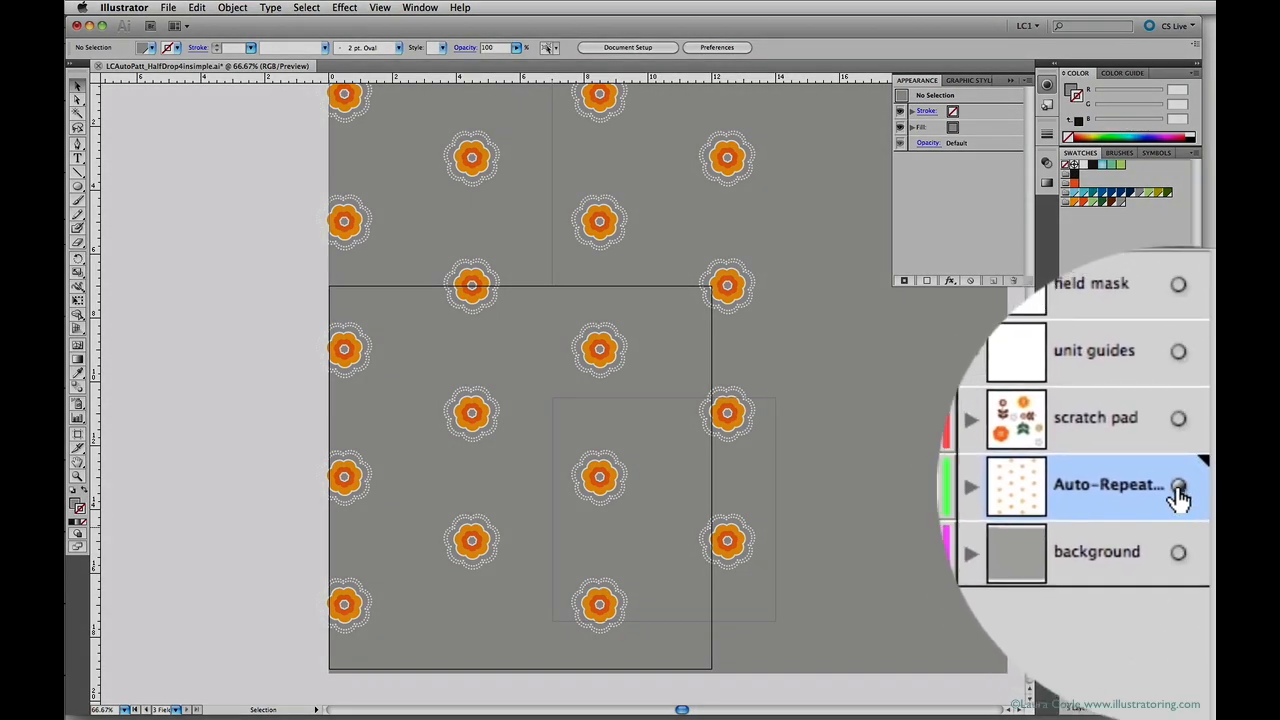
left_click(1178, 486)
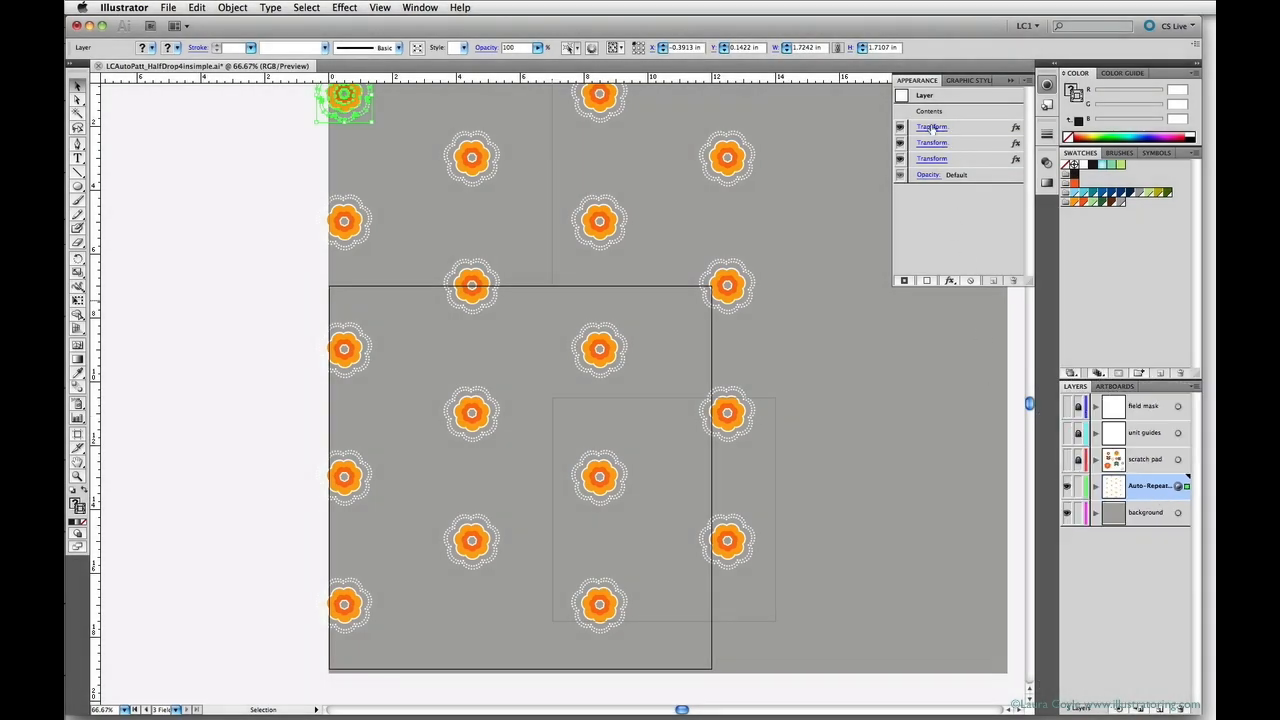
left_click(931, 127)
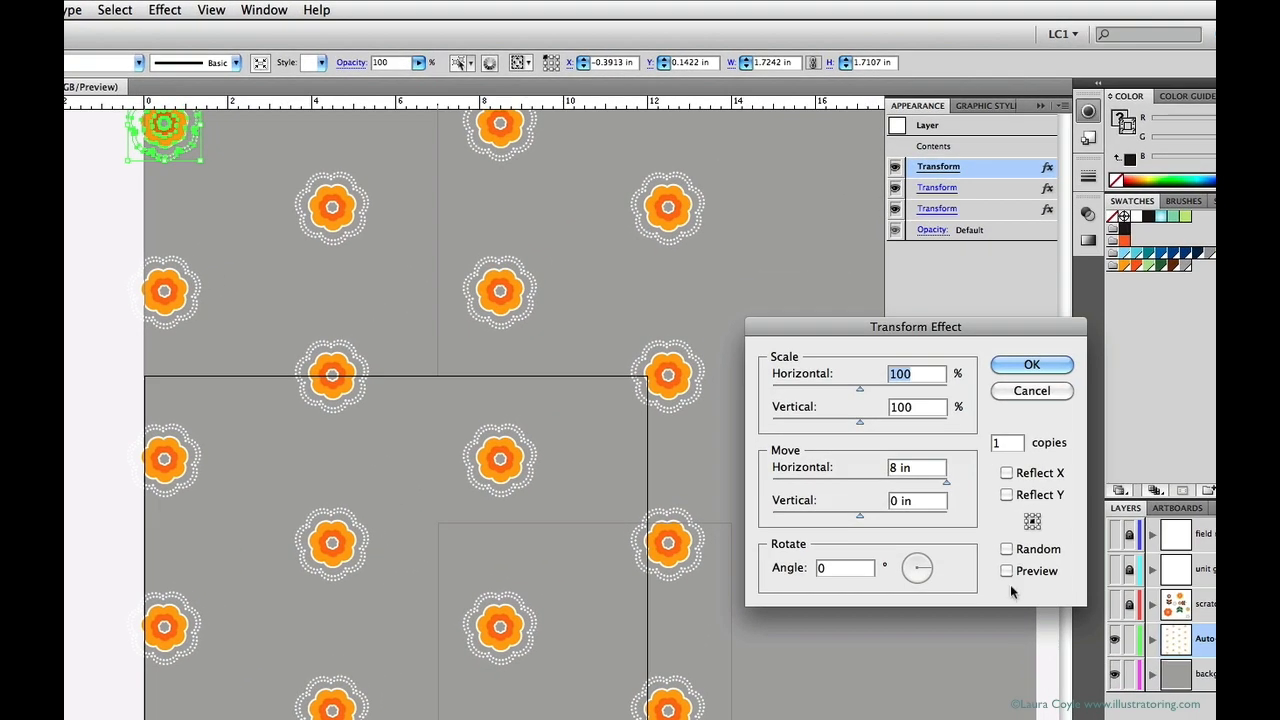
left_click(1007, 572)
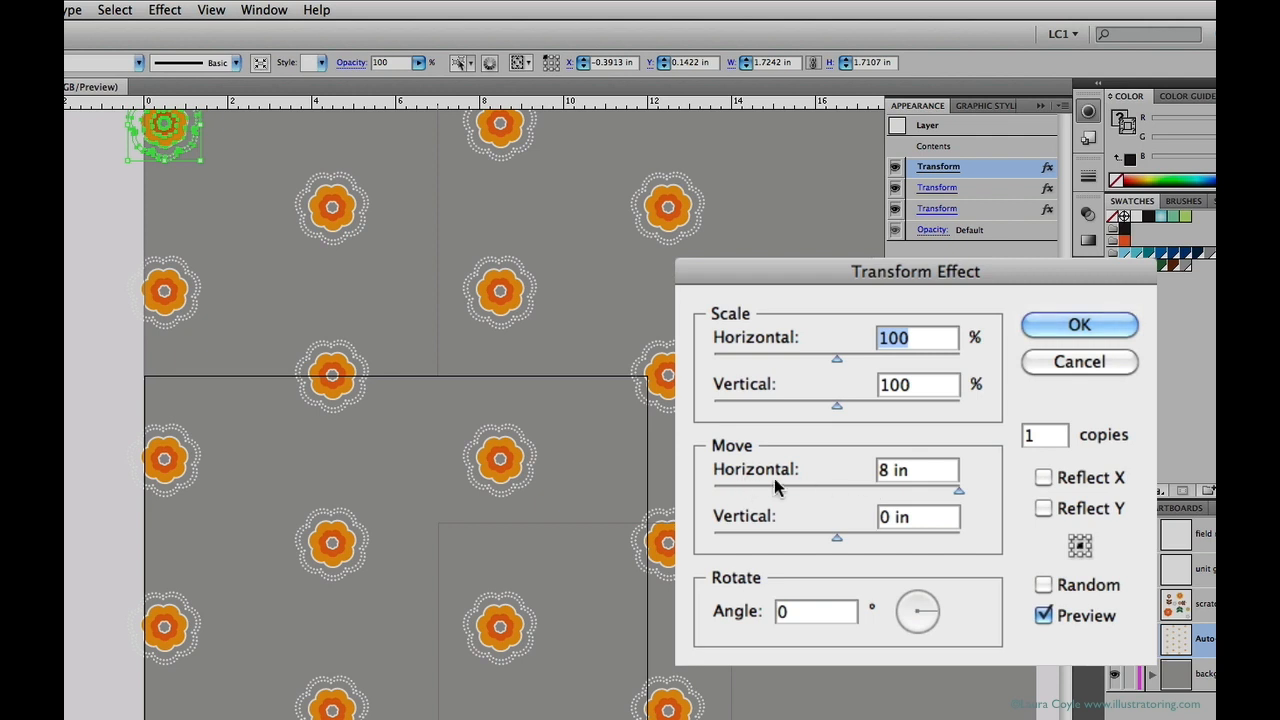
double_click(884, 470)
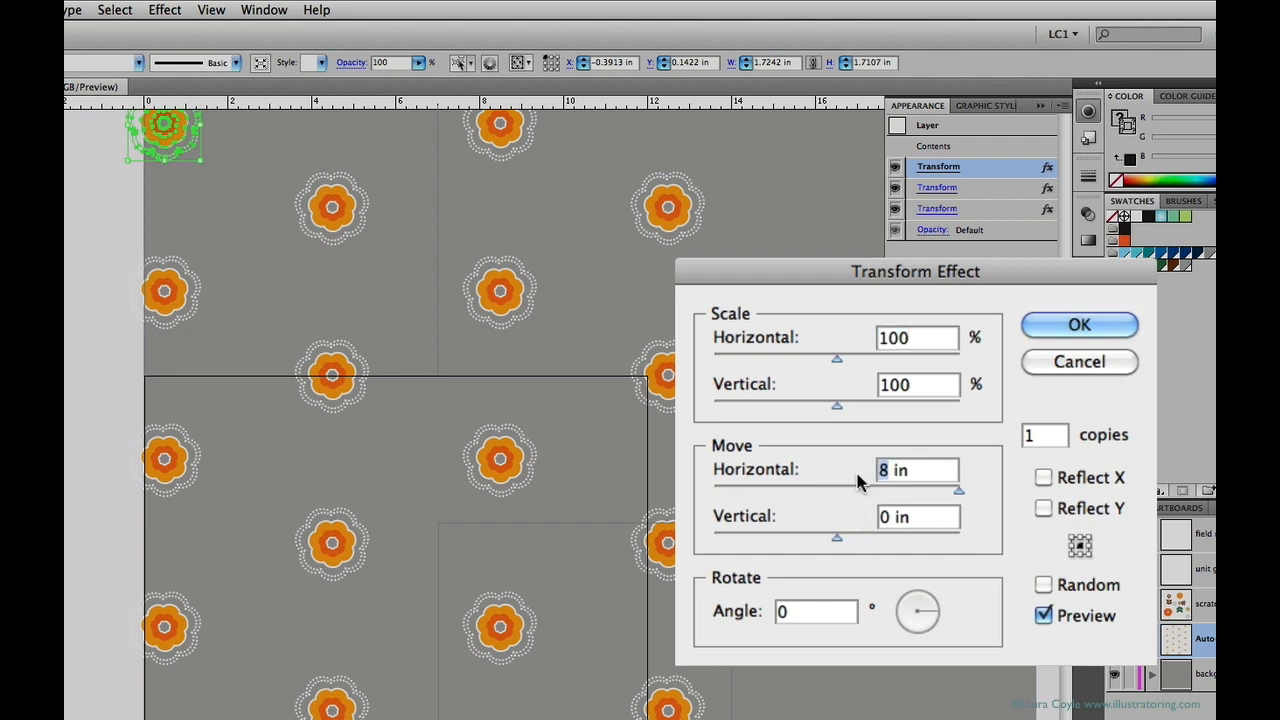
type("14")
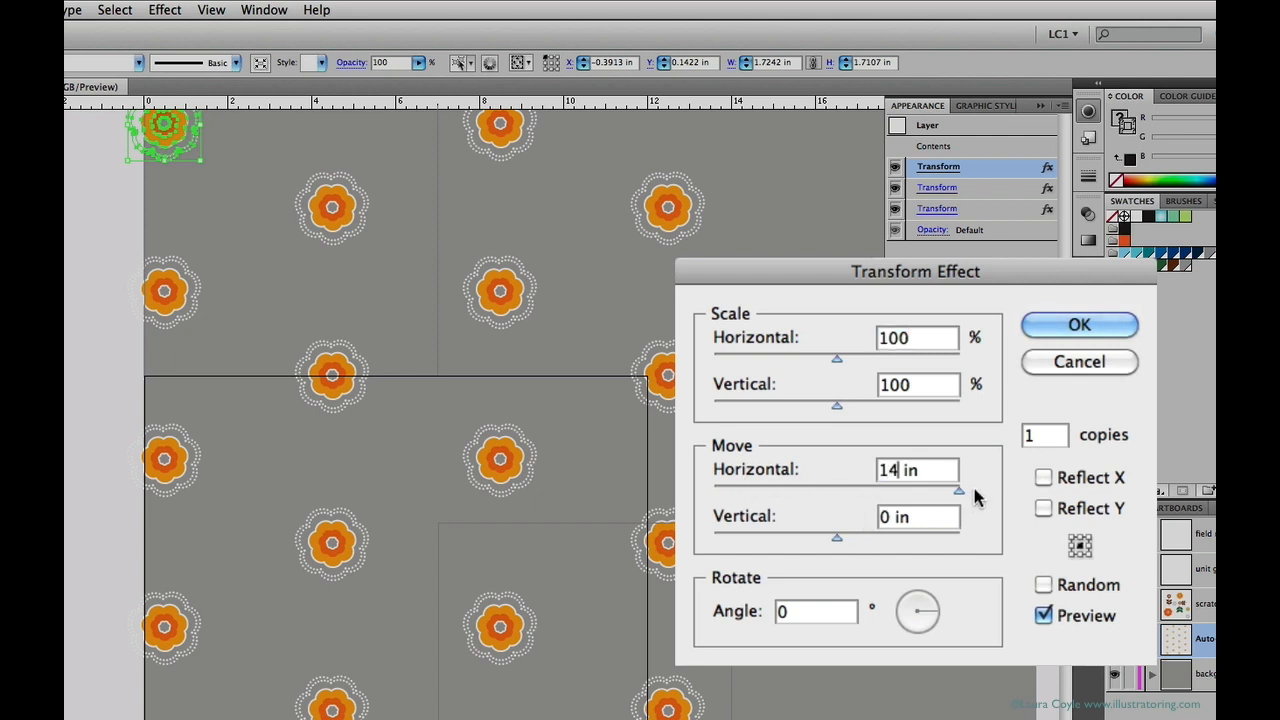
key("Tab")
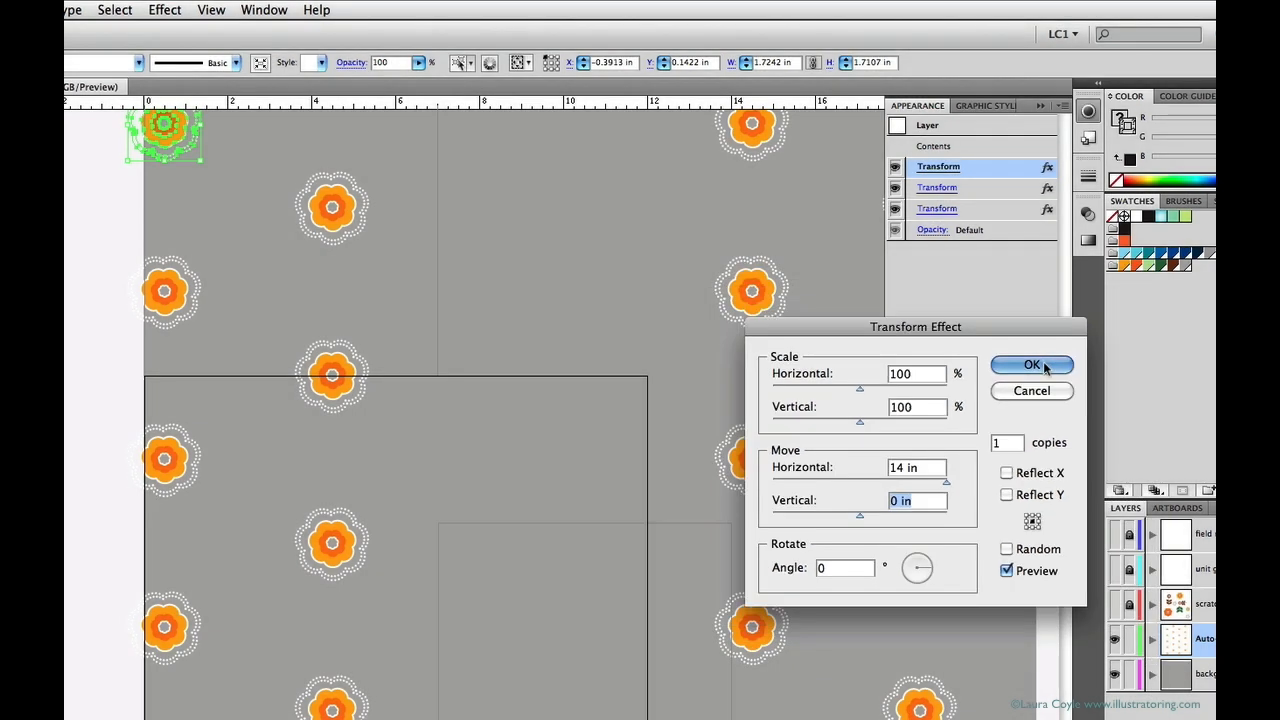
left_click(1045, 368)
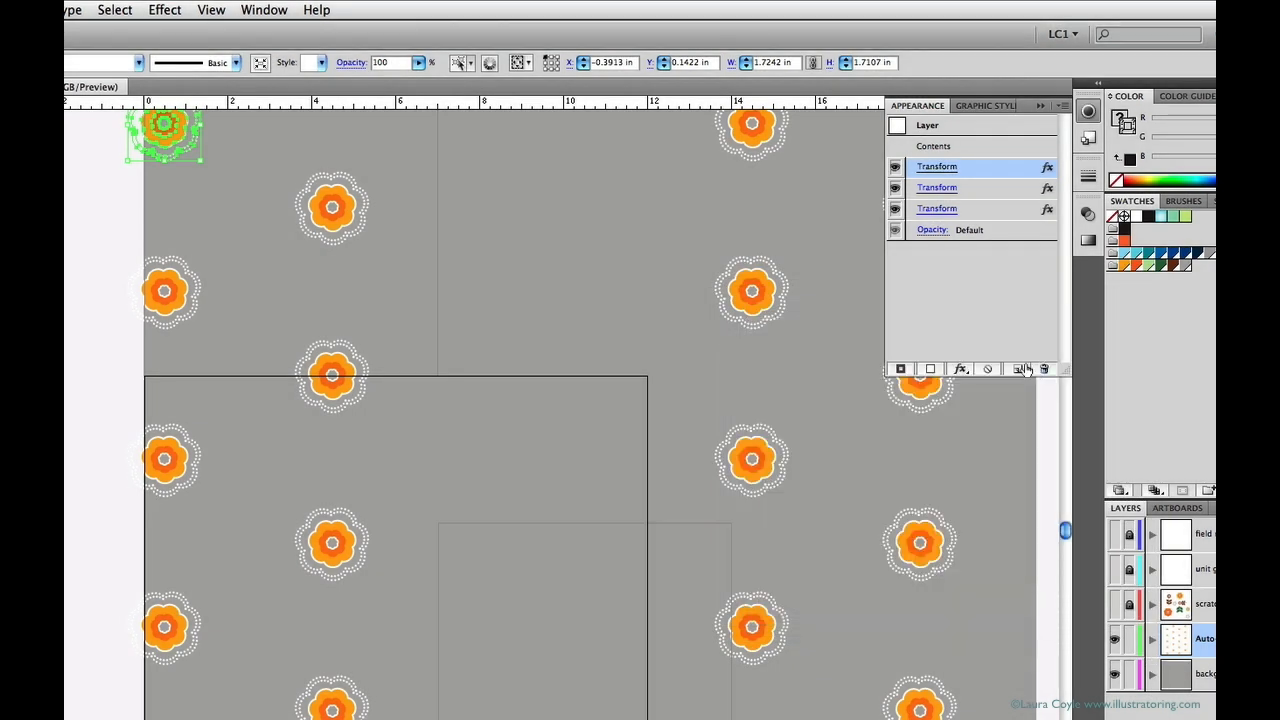
Step: Set the Auto-Repeat layer's second Transform effect to move 7 in horizontally and -3.5 in vertically
left_click_drag(791, 295, 657, 395)
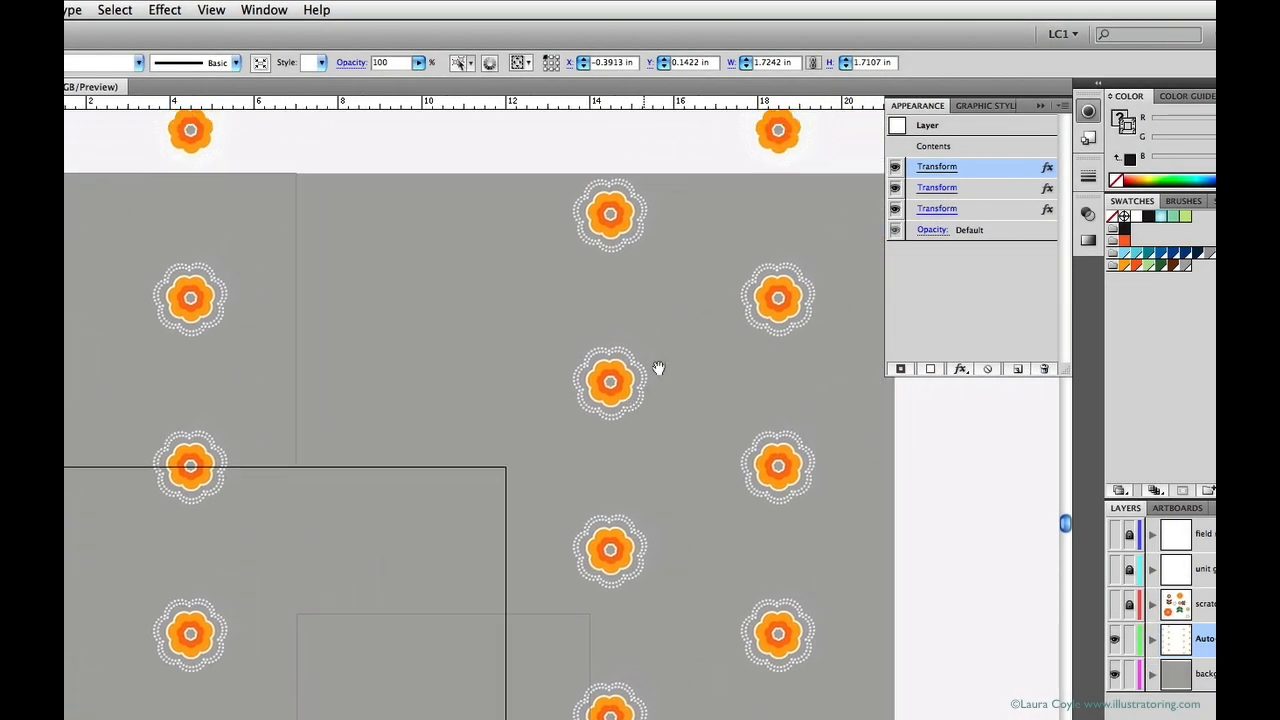
left_click(948, 191)
left_click(940, 188)
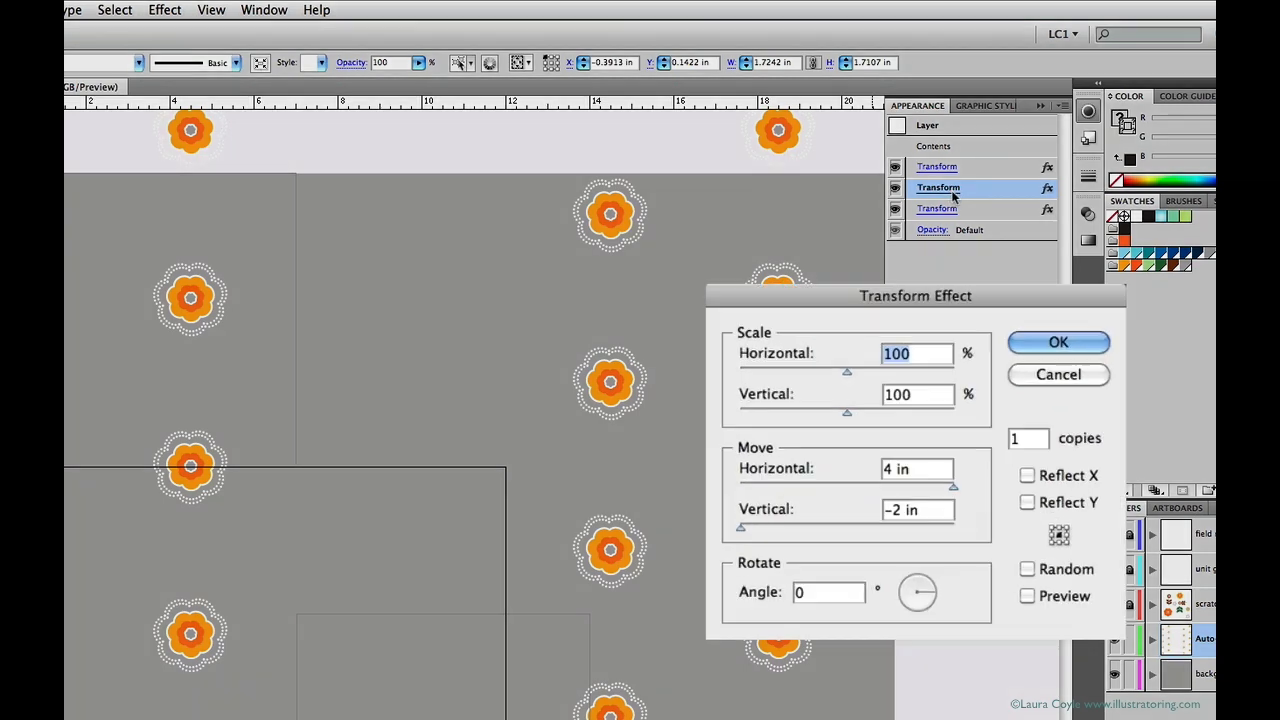
left_click(1044, 617)
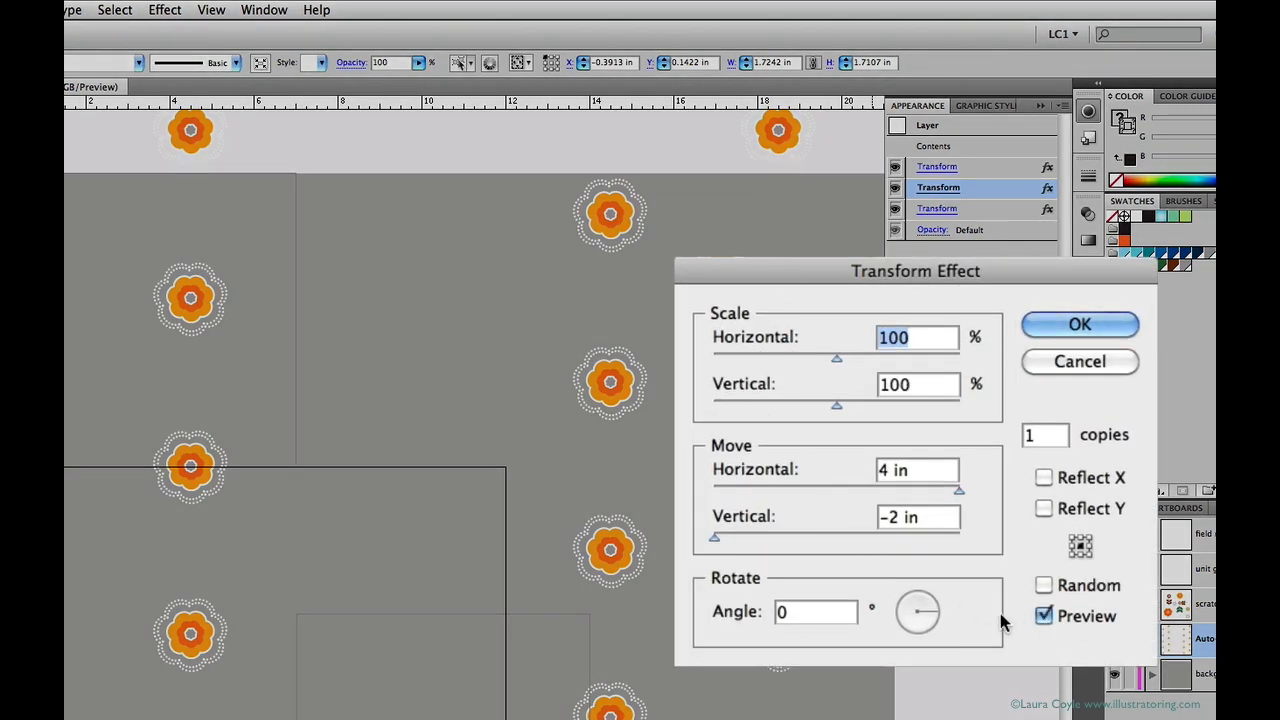
double_click(886, 472)
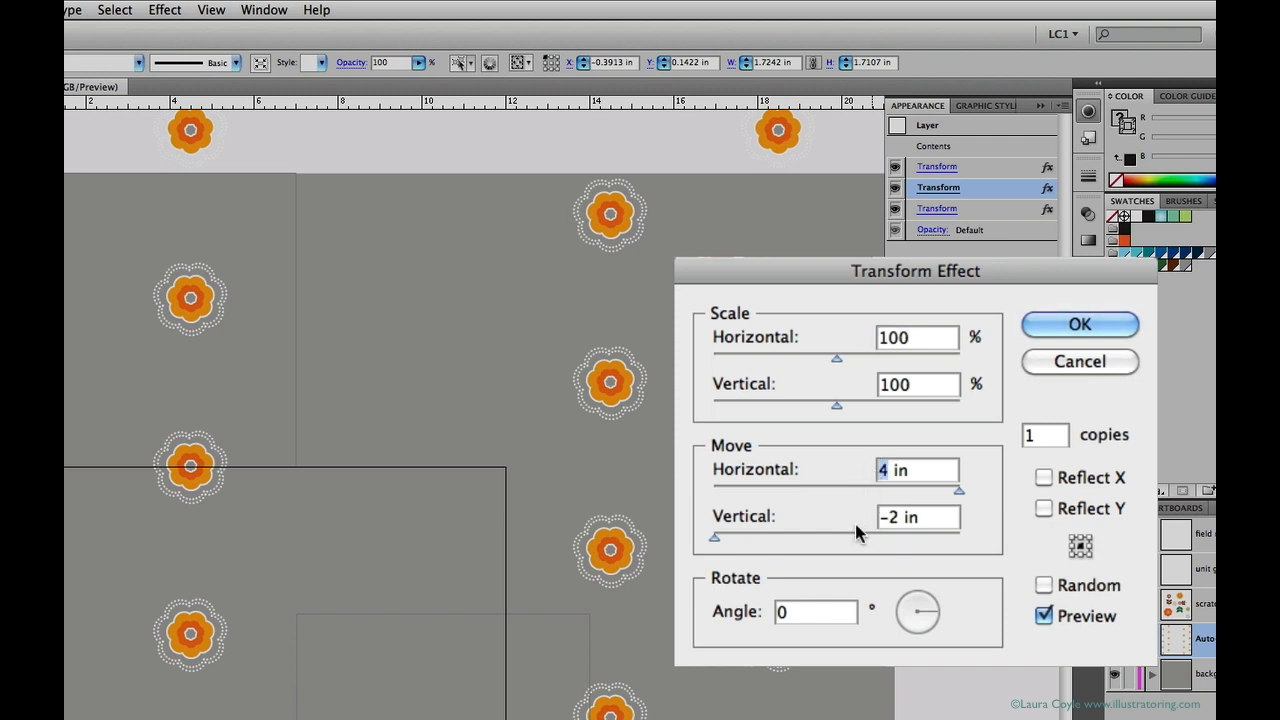
type("7")
key("Tab")
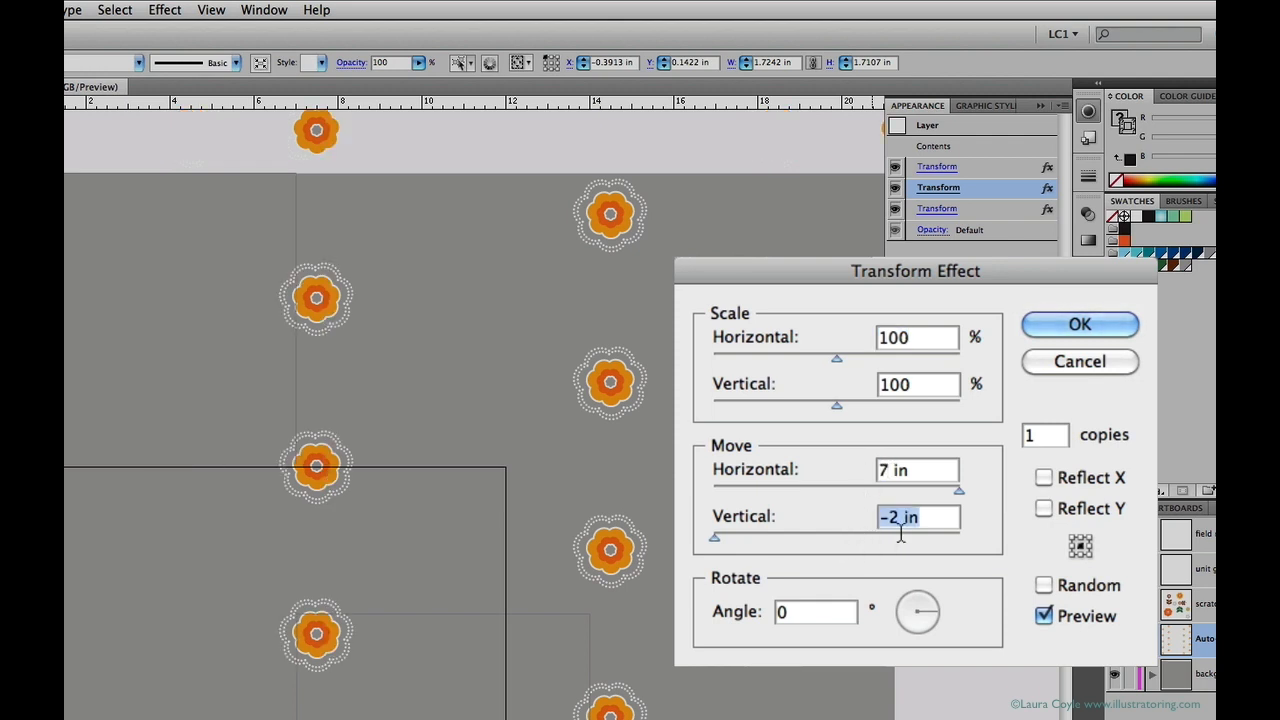
left_click(889, 524)
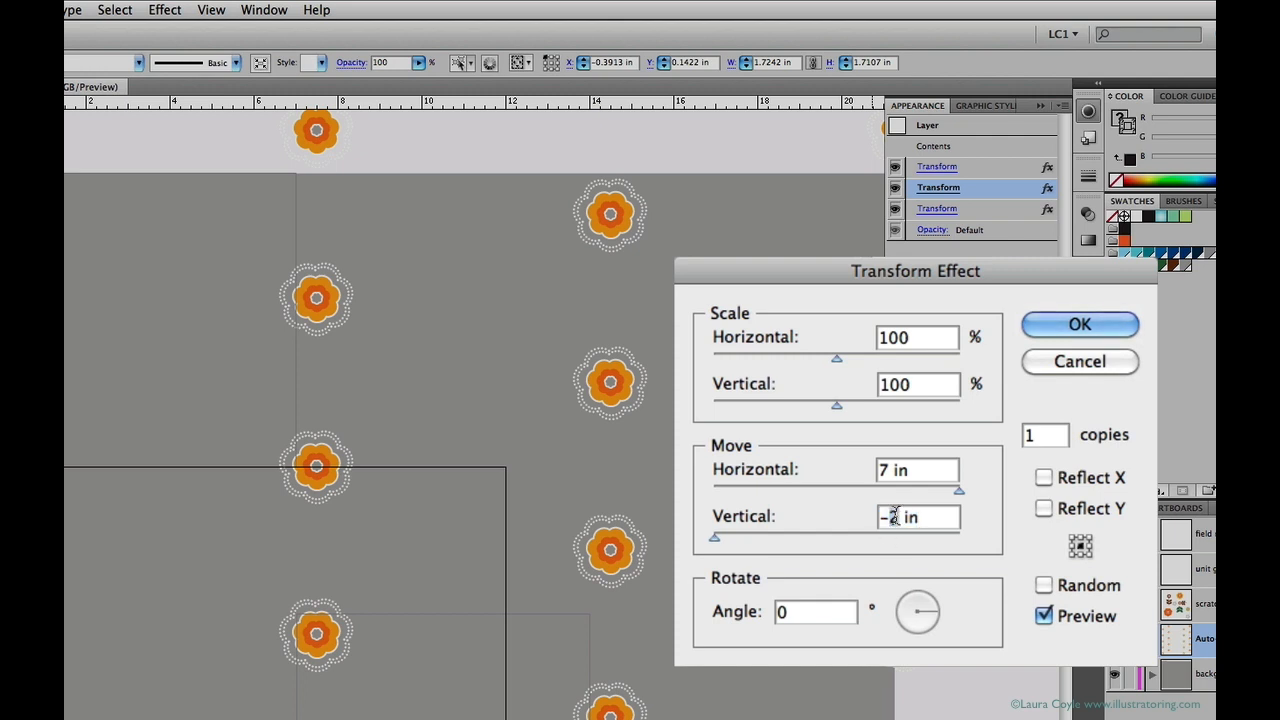
double_click(893, 517)
key("Tab")
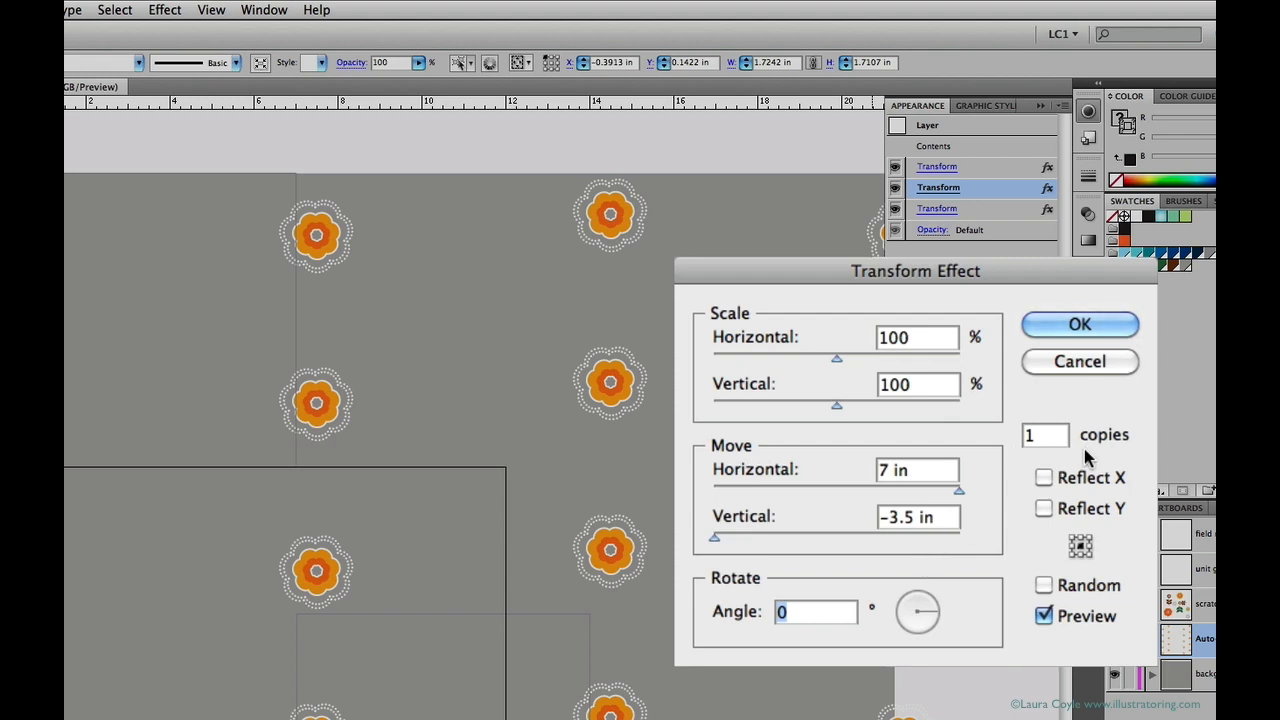
left_click(1080, 324)
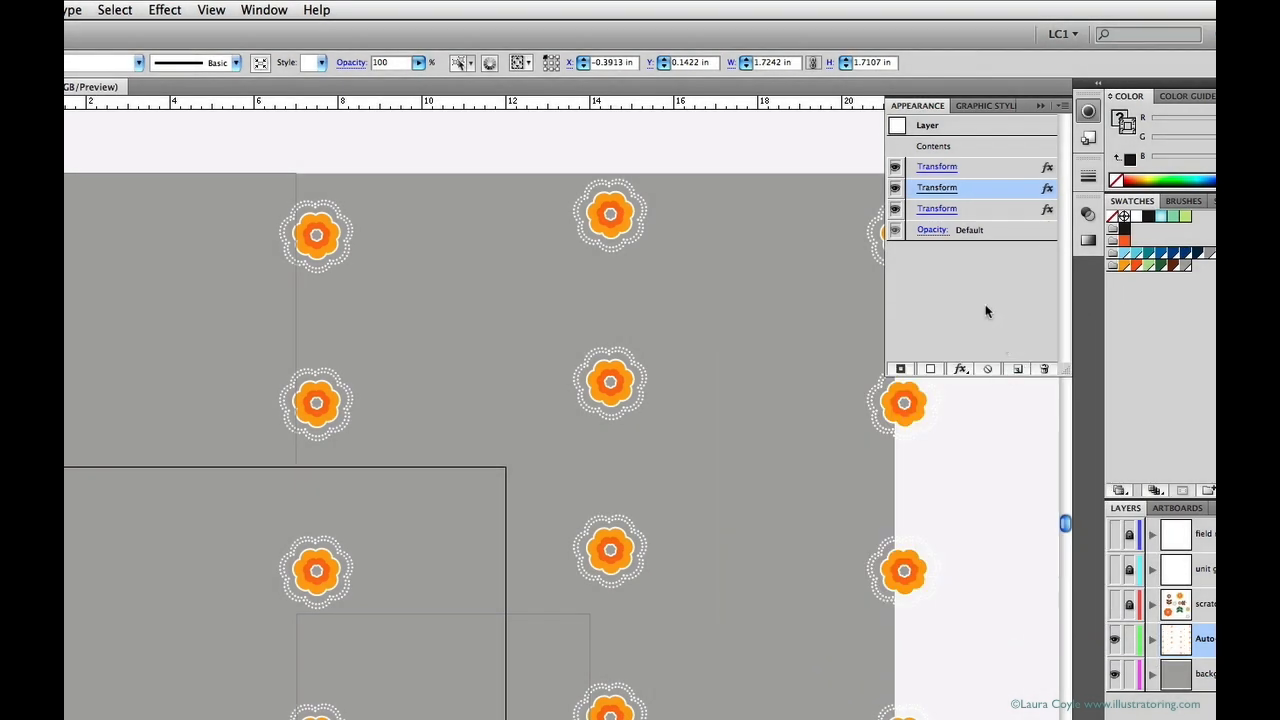
Step: Set the Auto-Repeat layer's third Transform effect to 3 copies with a vertical move of 7 in
left_click(948, 210)
left_click(948, 211)
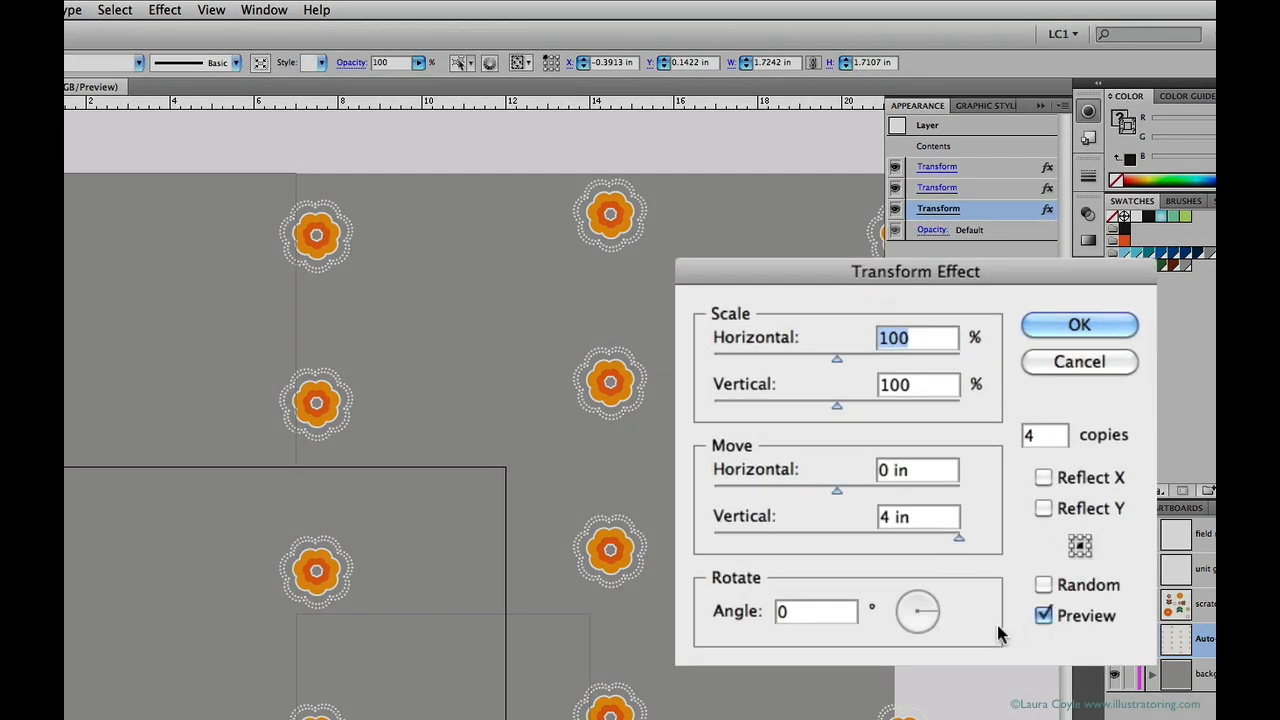
double_click(1013, 437)
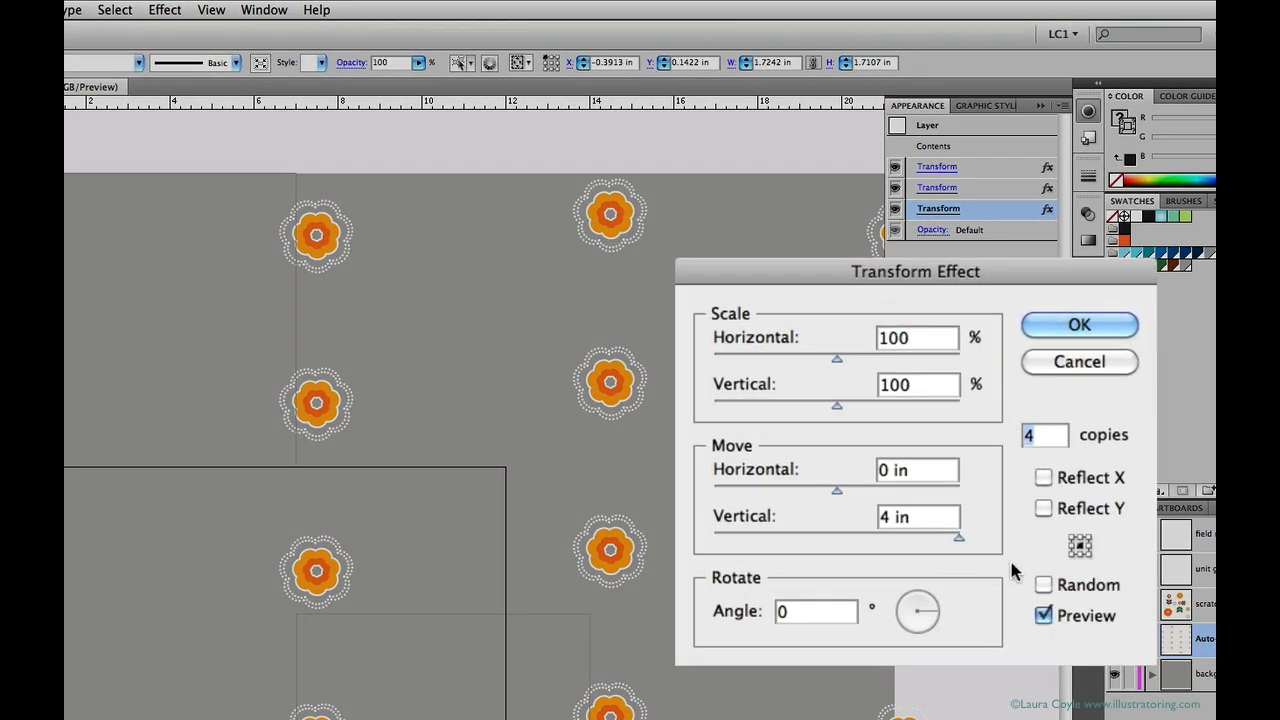
type("3")
key("Tab")
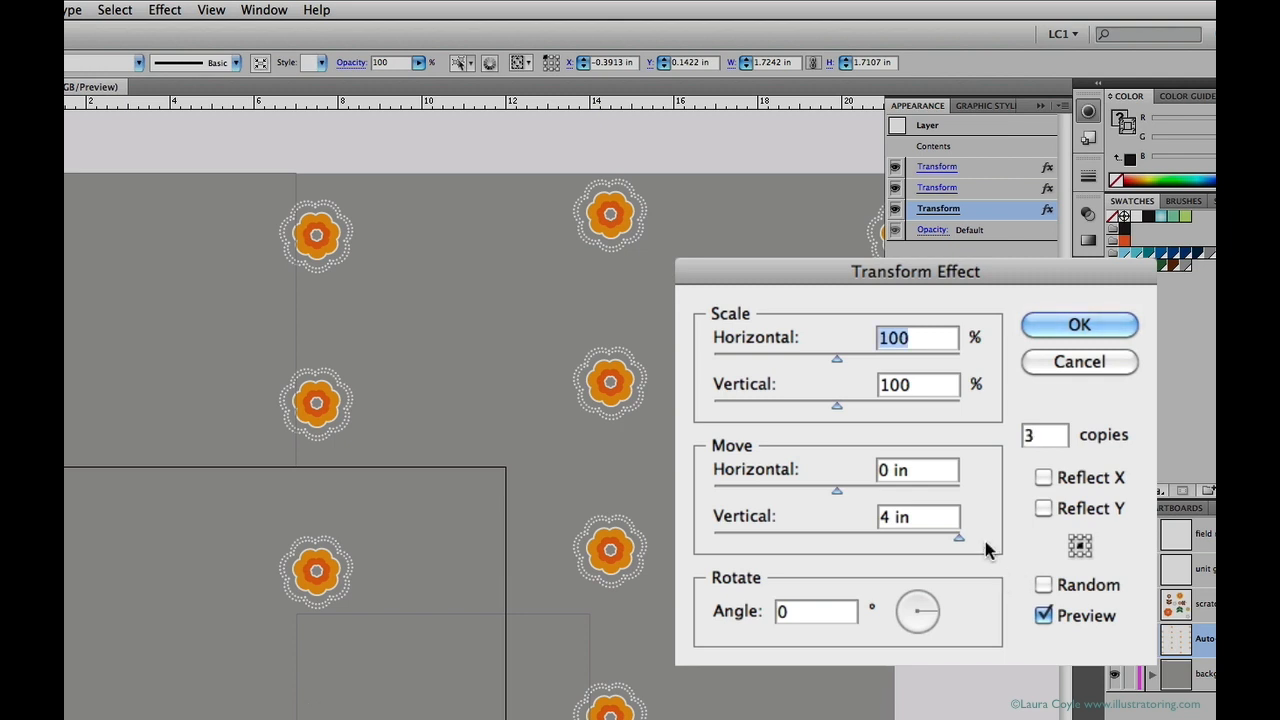
double_click(885, 516)
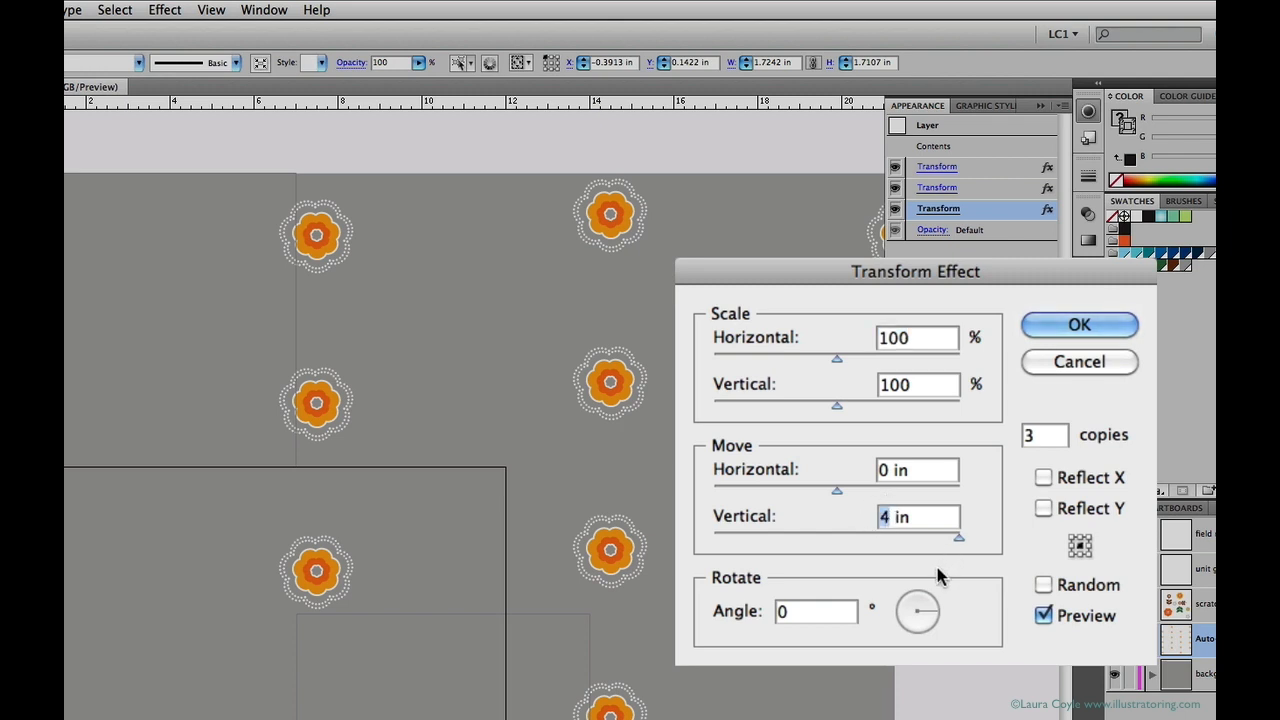
type("7")
key("Tab")
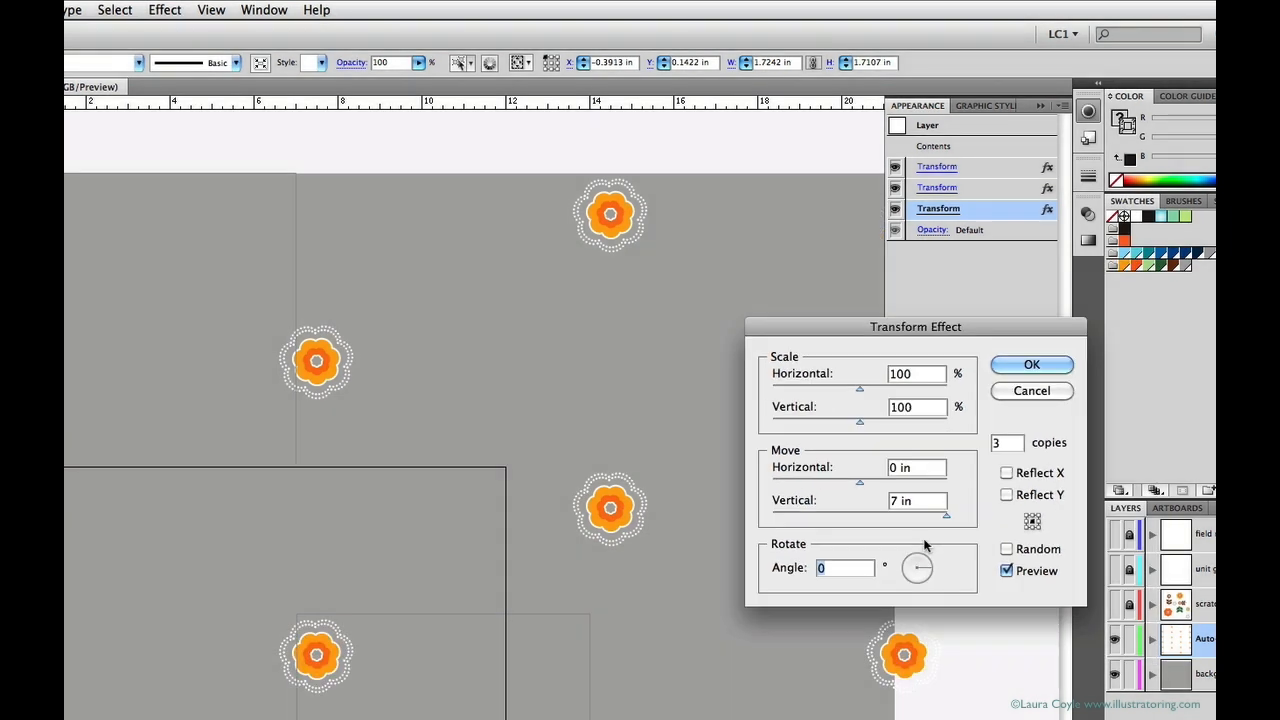
left_click(1031, 364)
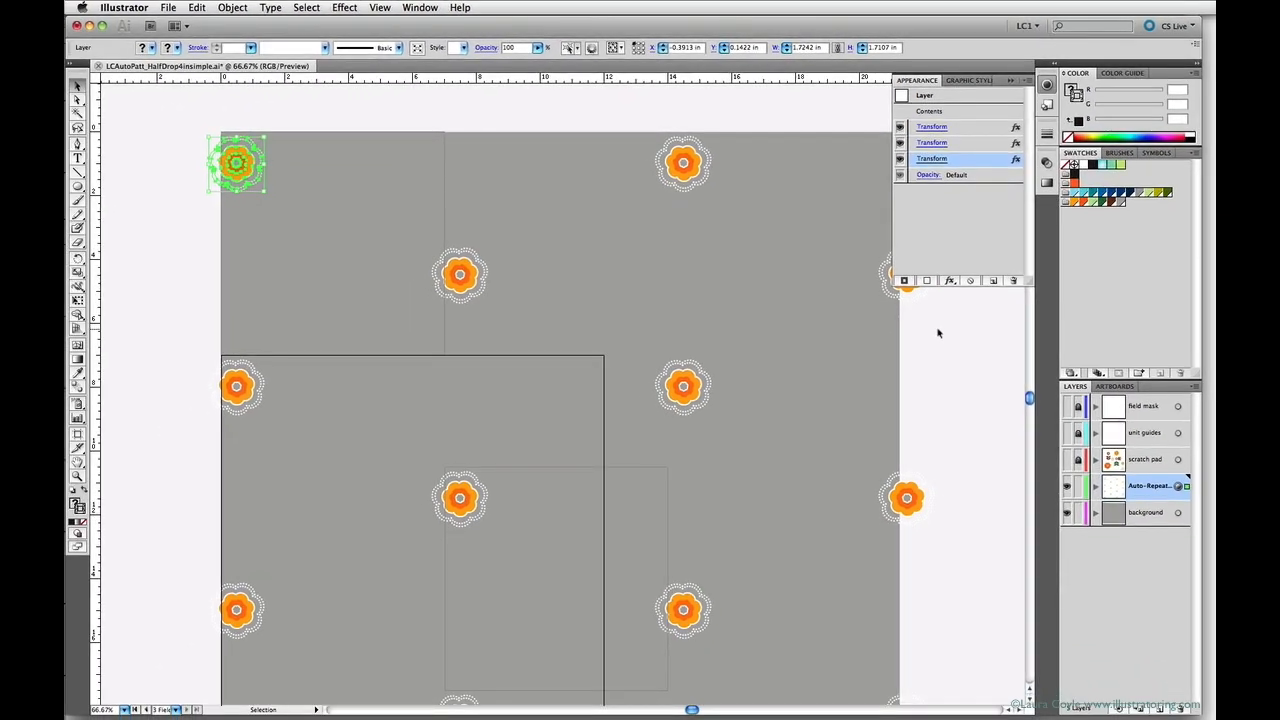
Step: Enlarge the flower in the first unit and place a smaller copy, about 1.84 in wide, at about X 2.66 in and Y 2.01 in
key("super+minus")
left_click_drag(812, 417, 757, 405)
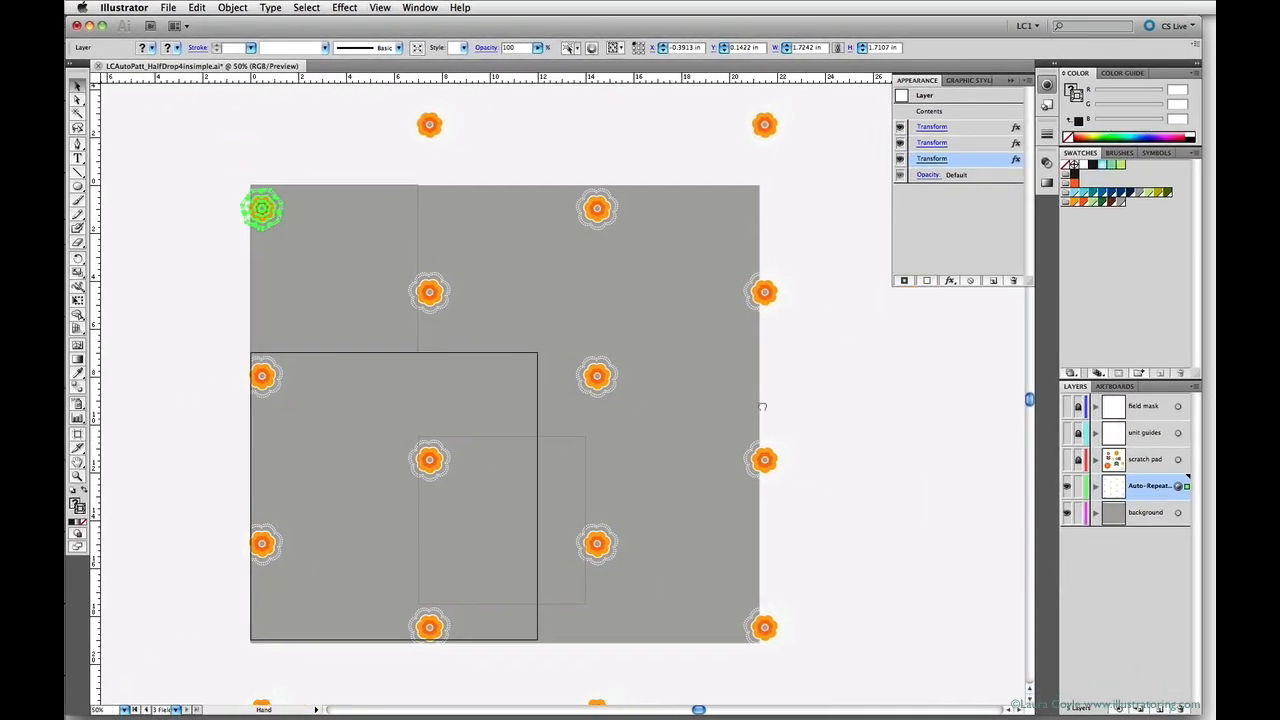
left_click(848, 408)
left_click(272, 220)
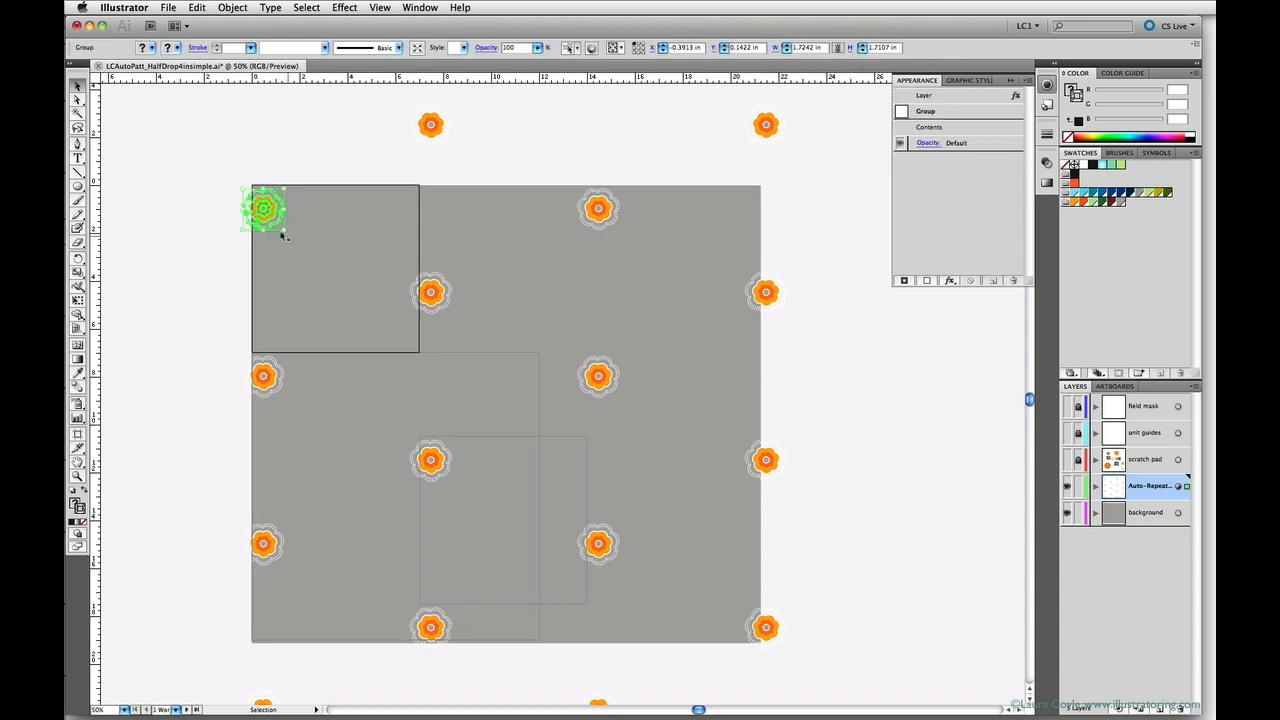
left_click_drag(287, 230, 349, 185)
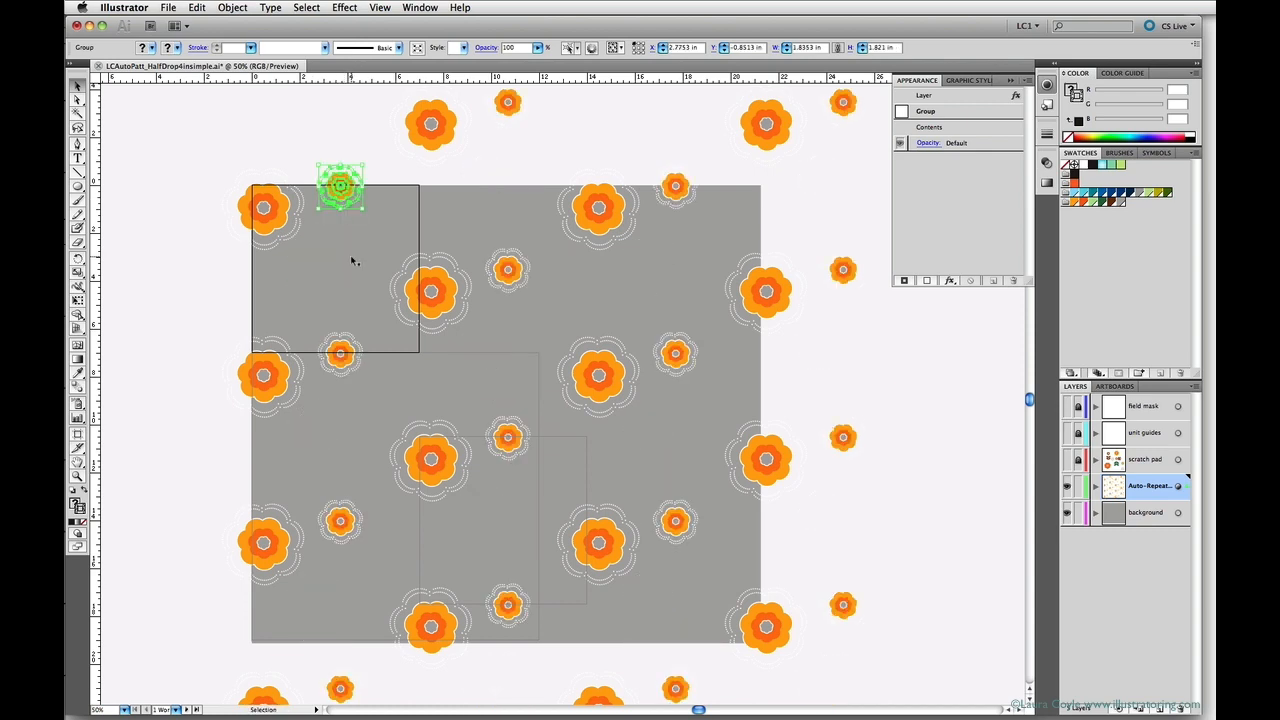
left_click_drag(356, 195, 355, 265)
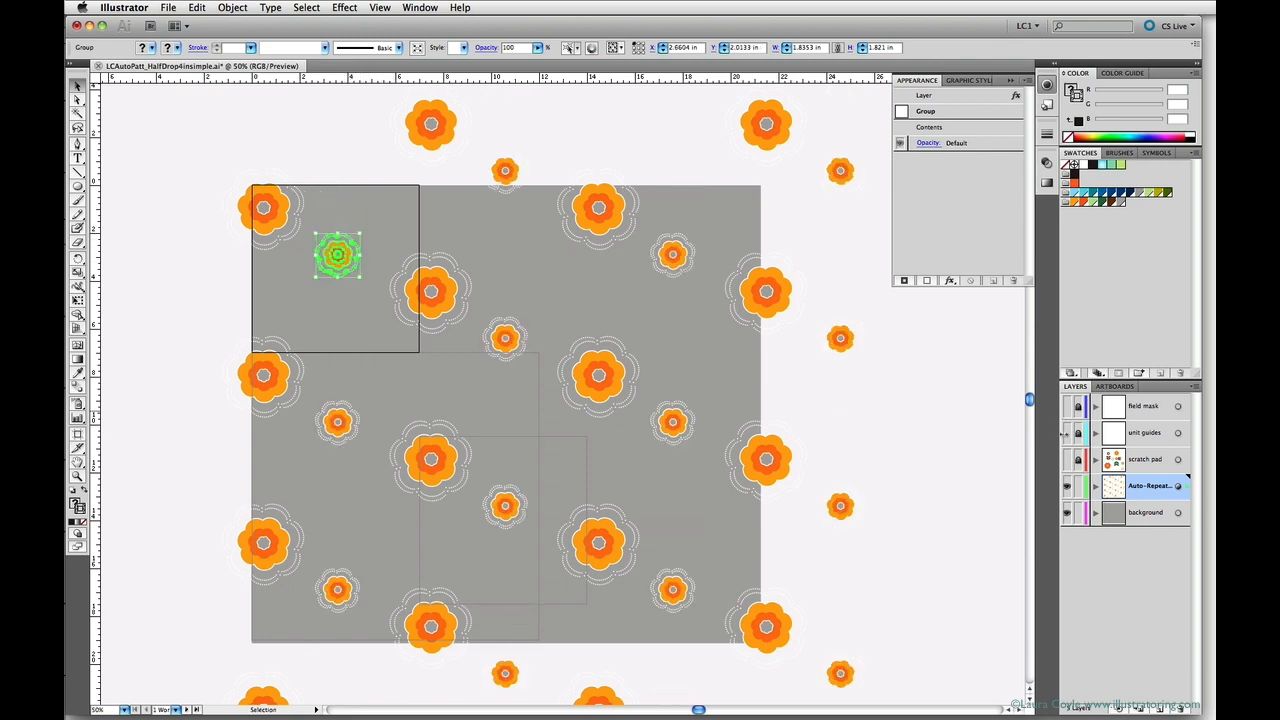
Step: Show the field mask and unit guides layers to examine them against the resized pattern, and hide both again
left_click(1066, 406)
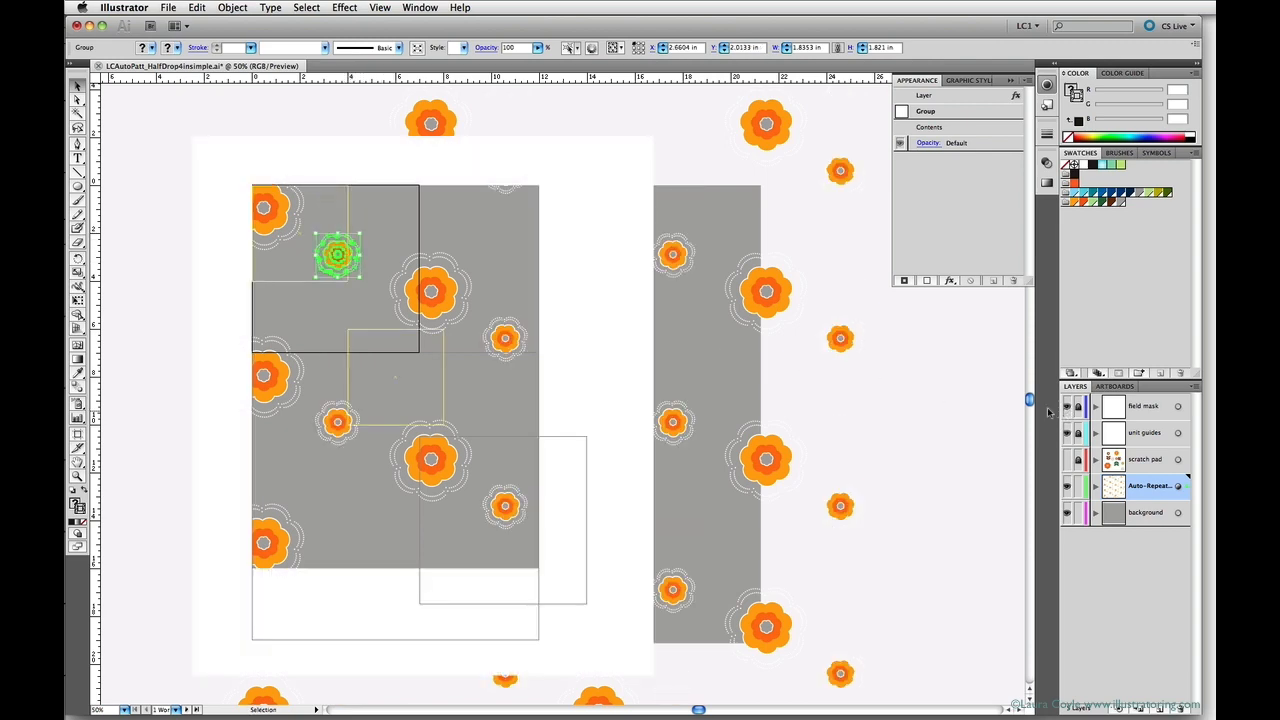
left_click(948, 445)
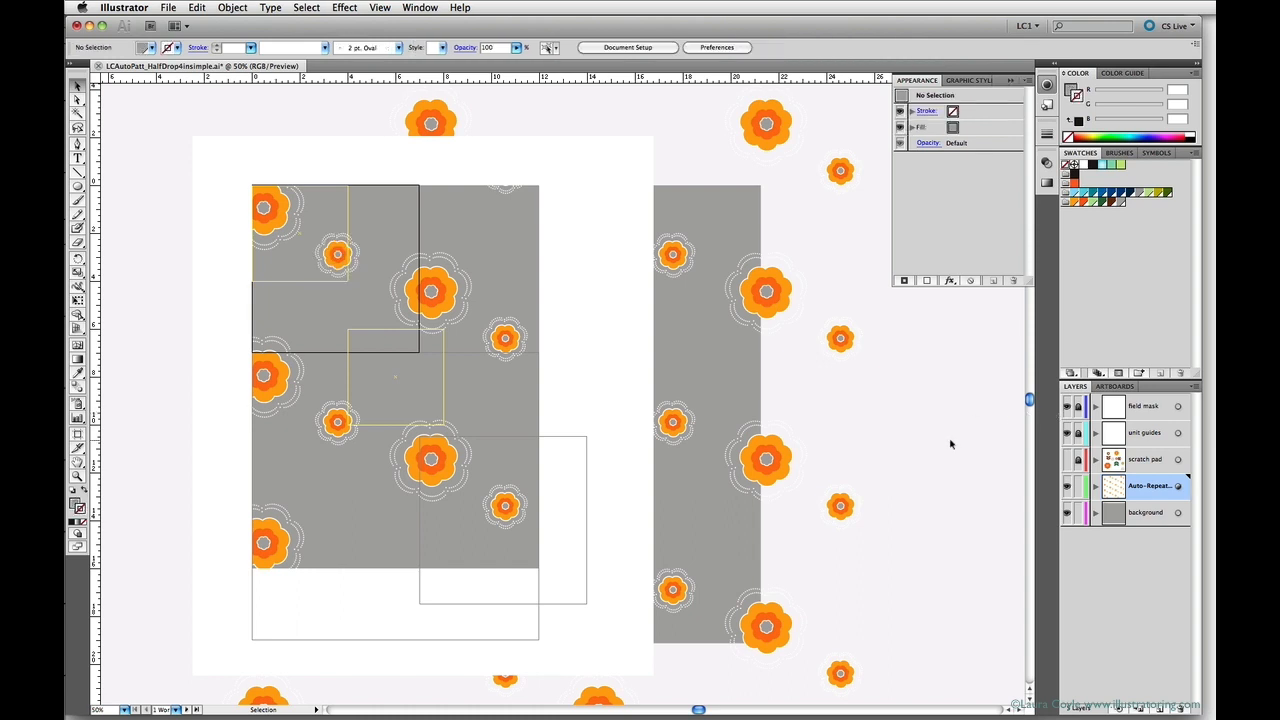
left_click(1066, 406)
left_click(1066, 432)
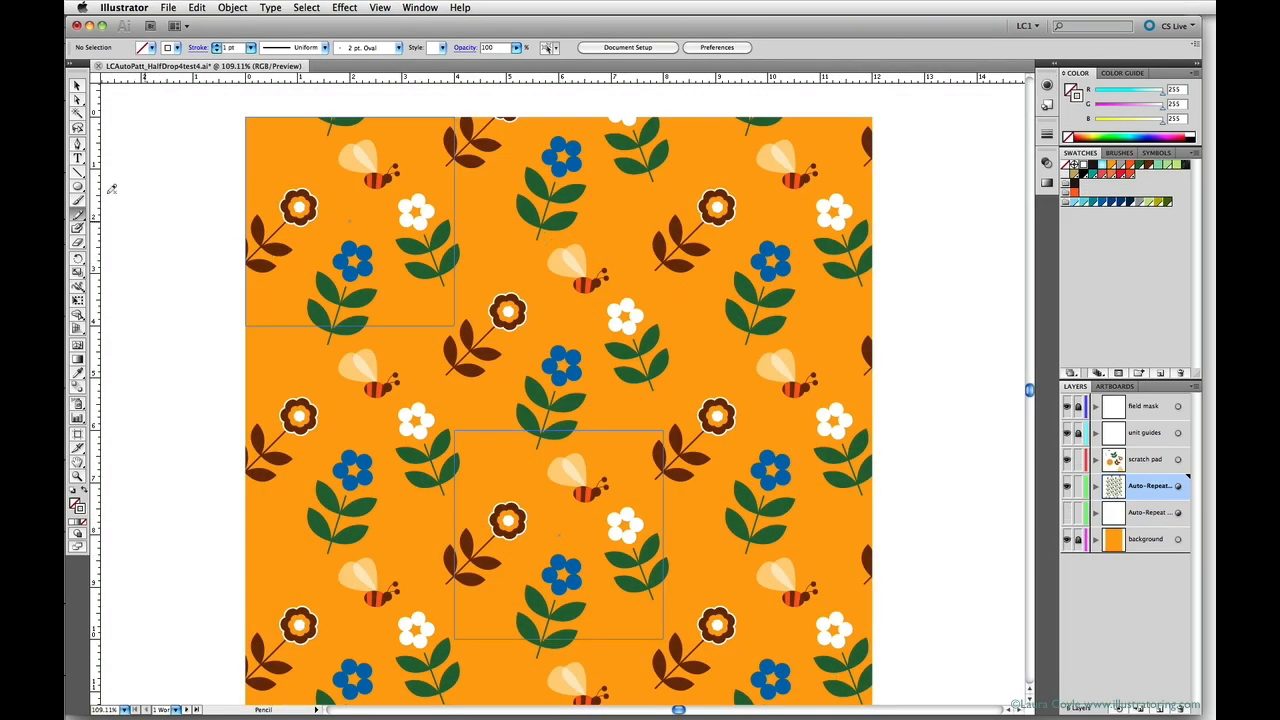
Step: Select the bee motif in the first unit and move it slightly down and to the left
left_click(78, 87)
left_click(377, 185)
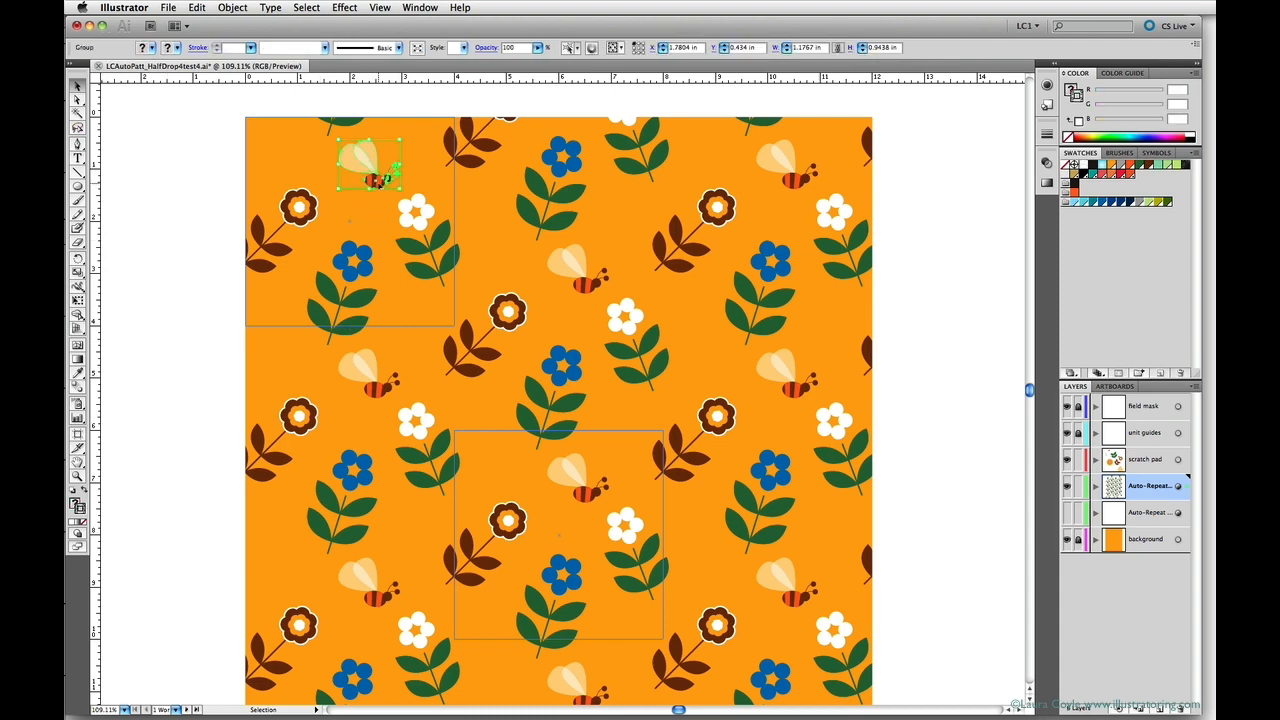
left_click_drag(377, 185, 306, 207)
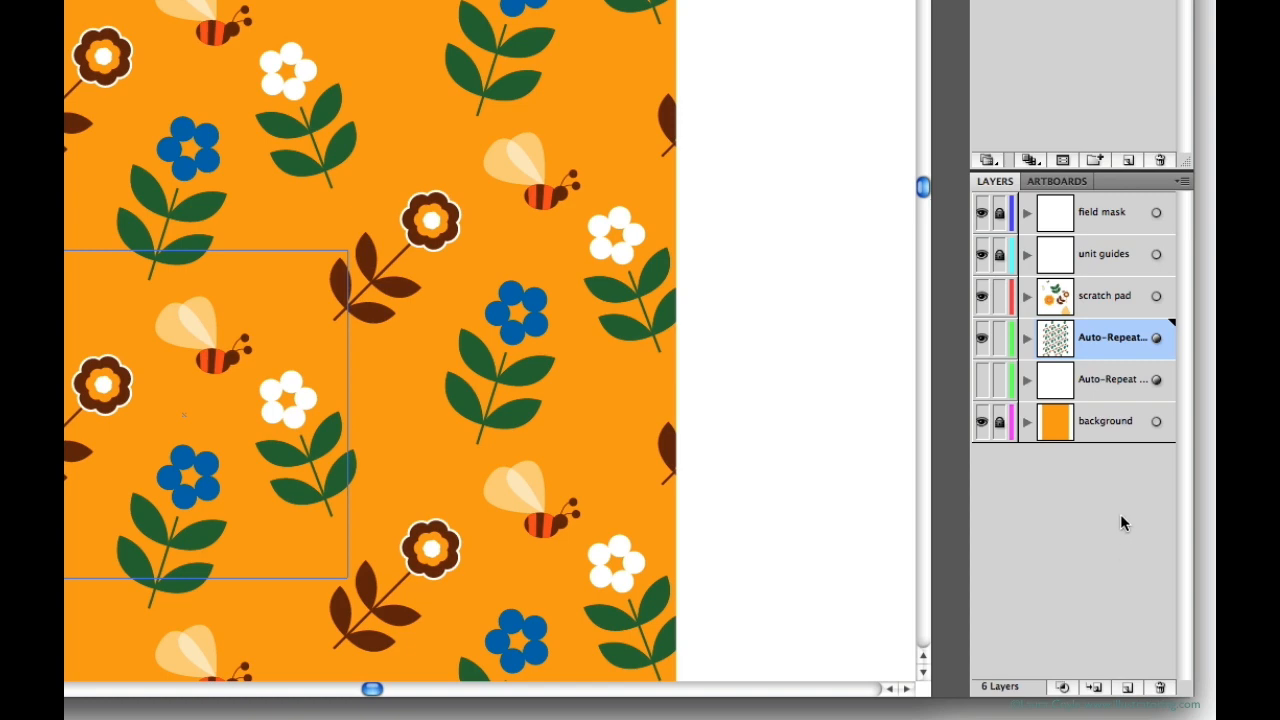
Step: Activate and show the lower Auto-Repeat layer containing the grid, and hide the Auto-Repeat layer containing the flower and bee motifs
left_click(1118, 392)
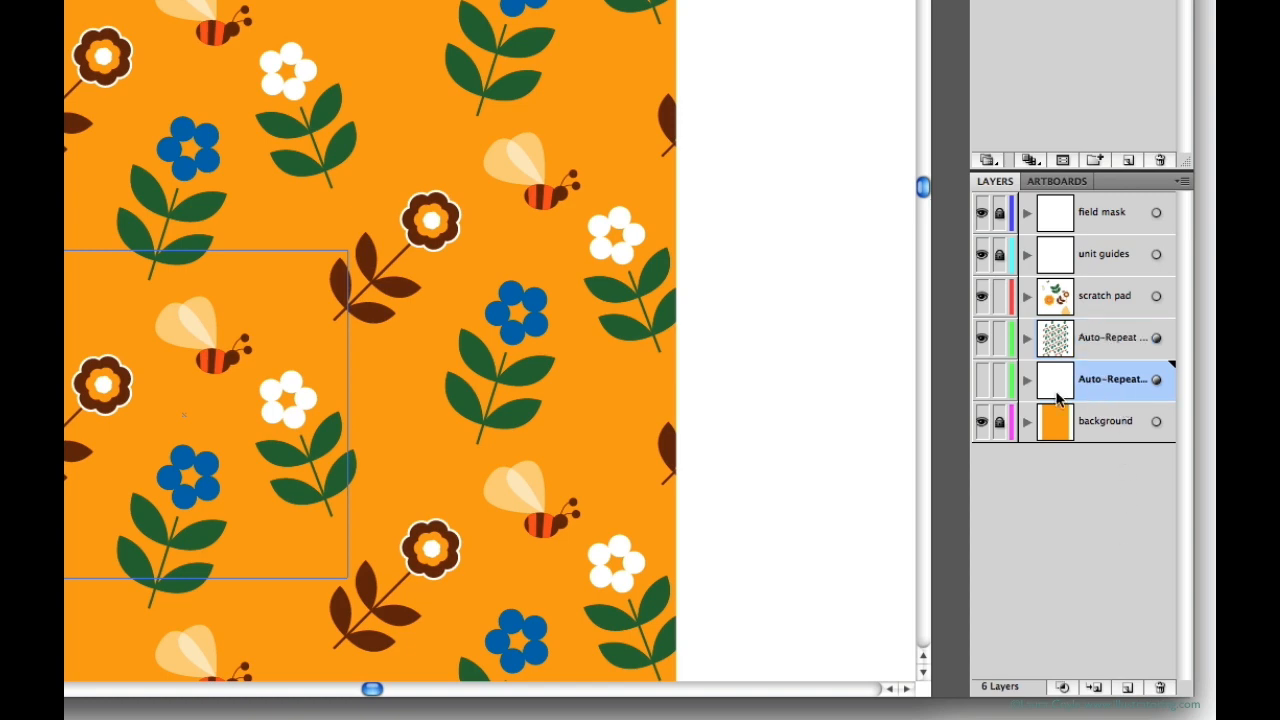
left_click(981, 381)
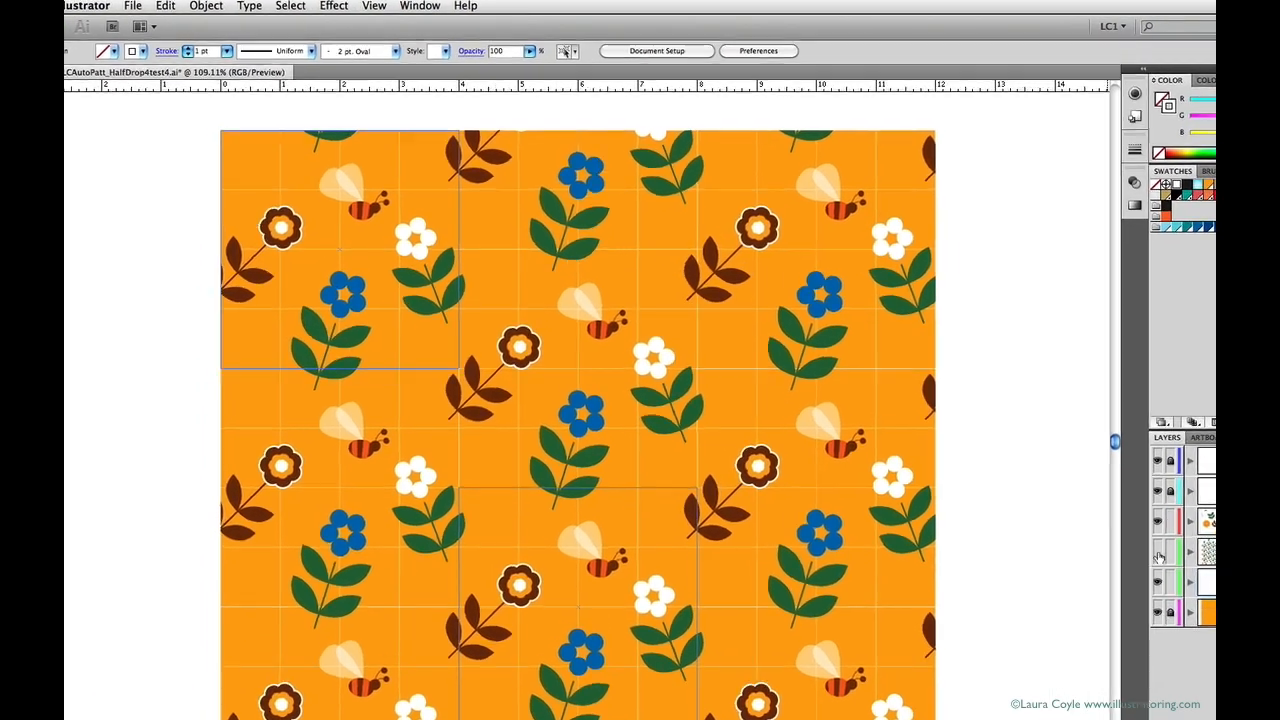
left_click(1066, 486)
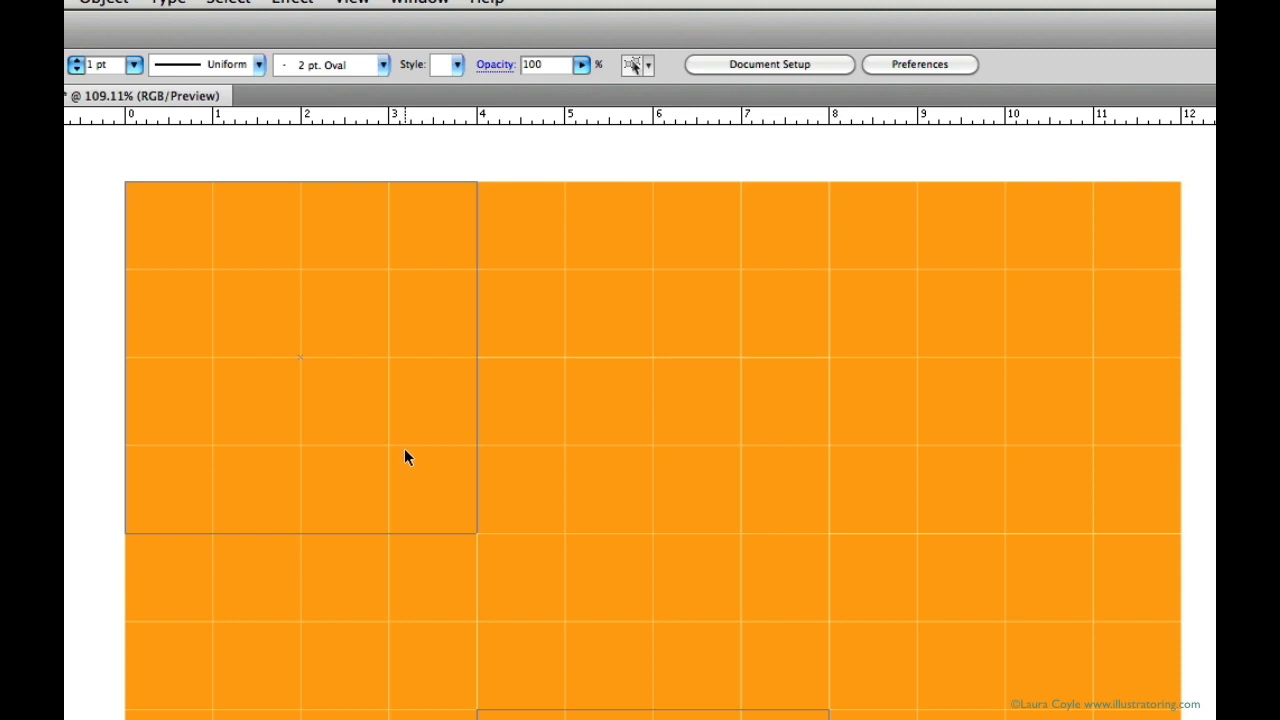
Step: Compare the grid in Outline and Preview views, then select it, temporarily hide it to check the pattern, and restore the previous view
key("super+y")
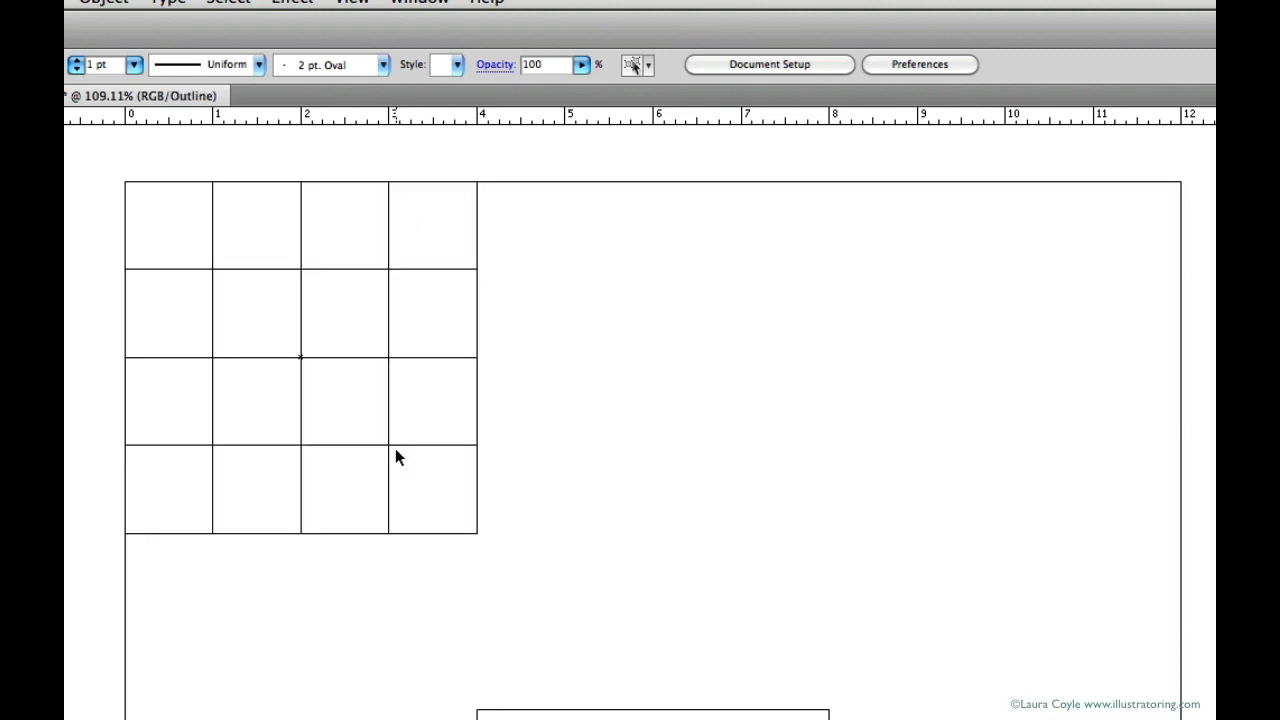
key("super+y")
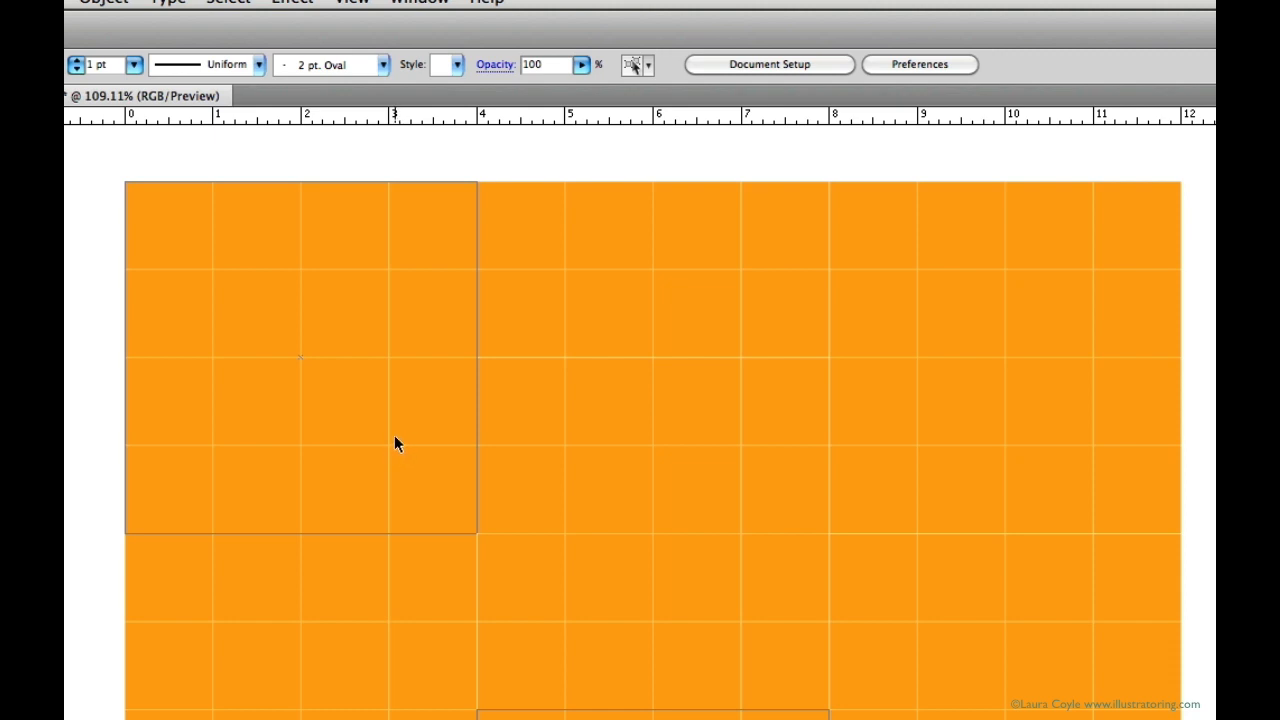
left_click(389, 200)
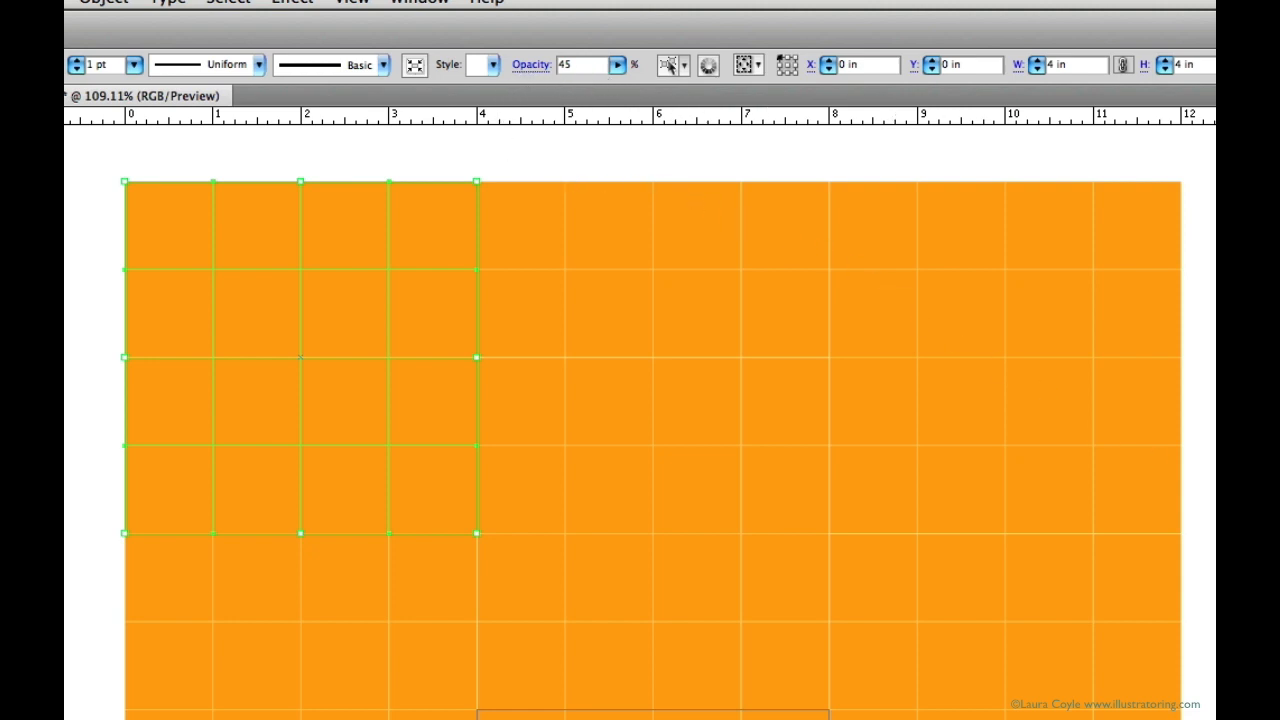
key("super+3")
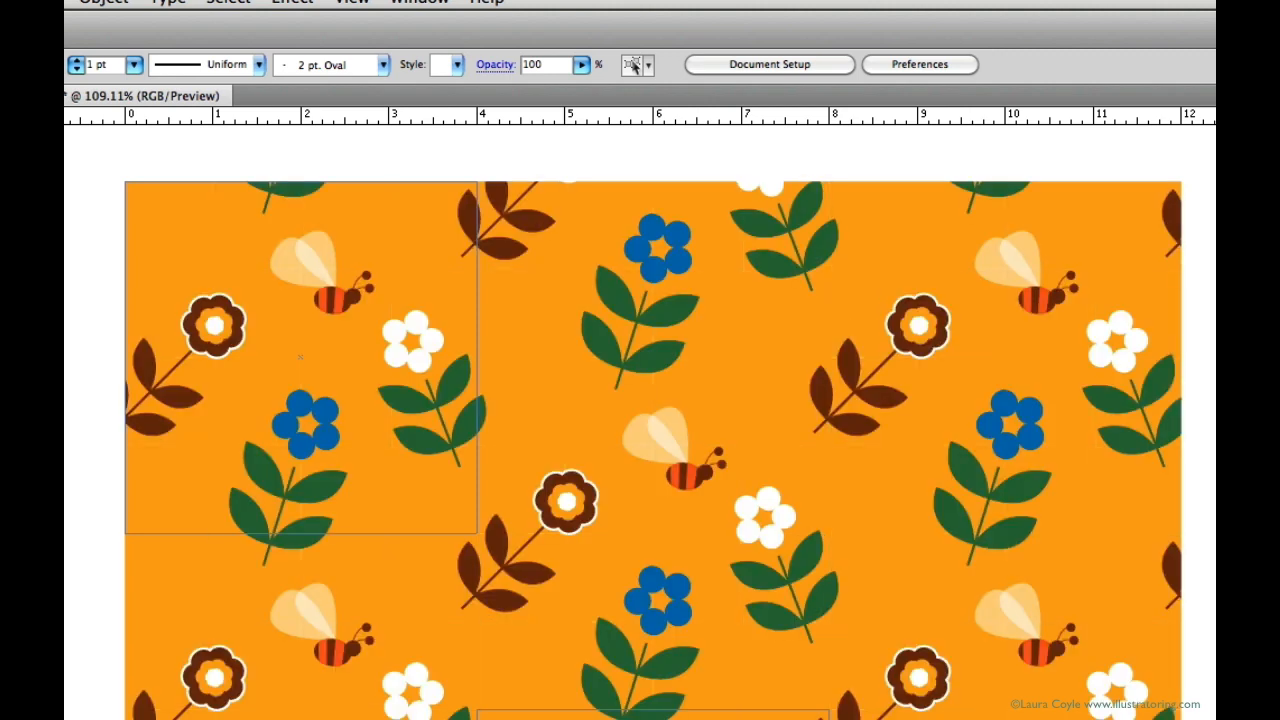
key("super+z")
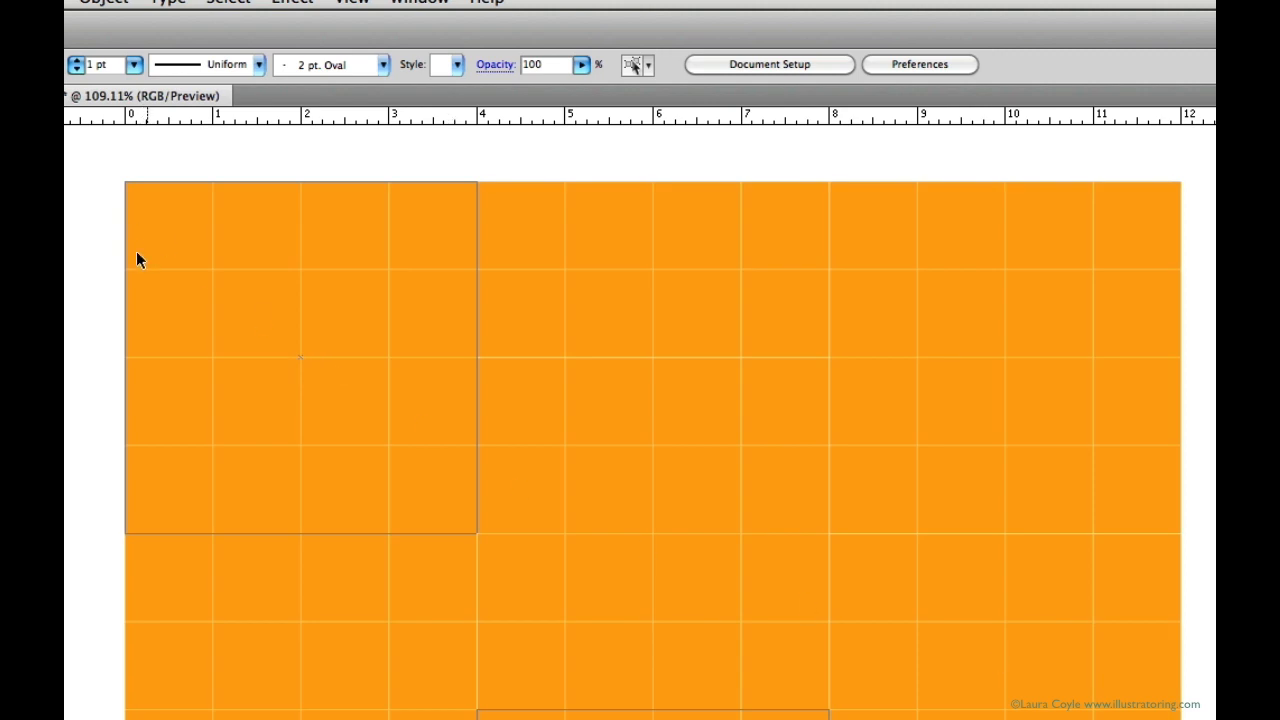
Step: Try a looping freehand line about 4.07 in wide across the first unit between half-drop grid points, and delete it
mouse_move(140, 260)
left_mouse_down()
mouse_move(230, 232)
mouse_move(340, 292)
mouse_move(308, 397)
mouse_move(179, 426)
mouse_move(255, 345)
mouse_move(317, 386)
mouse_move(332, 455)
mouse_move(424, 423)
mouse_move(358, 386)
mouse_move(406, 470)
mouse_move(483, 443)
left_mouse_up()
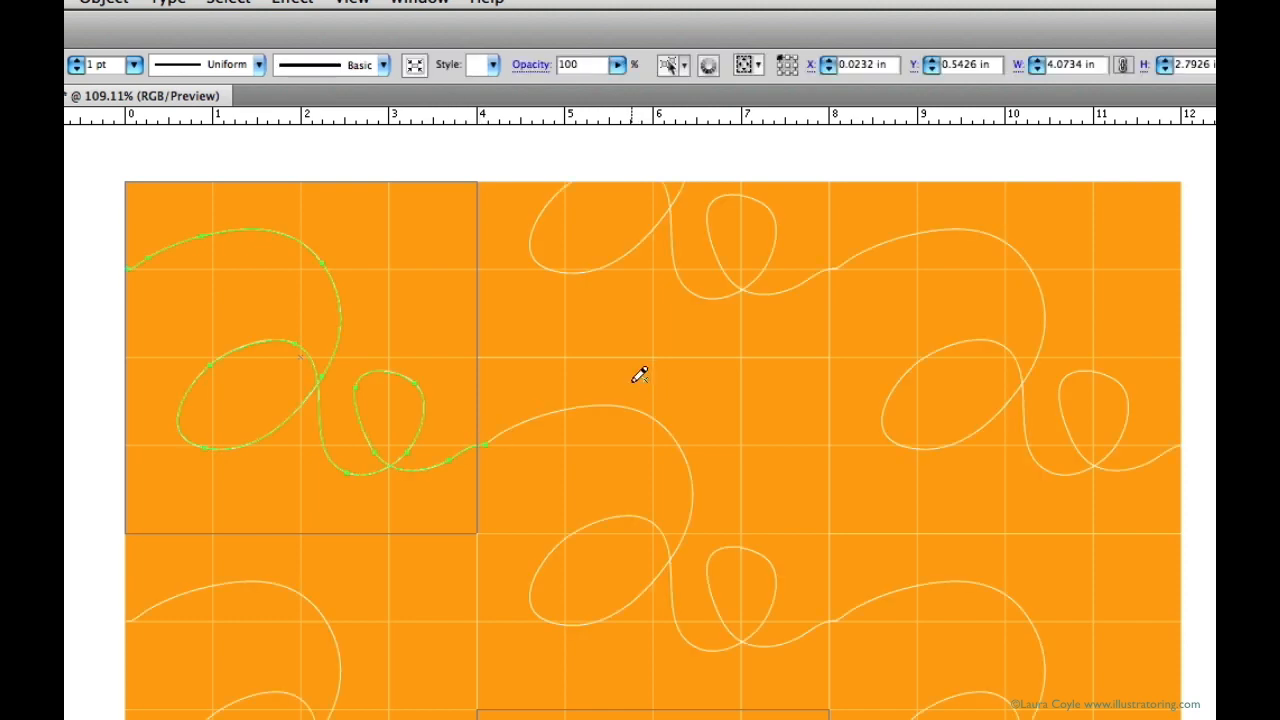
key("Delete")
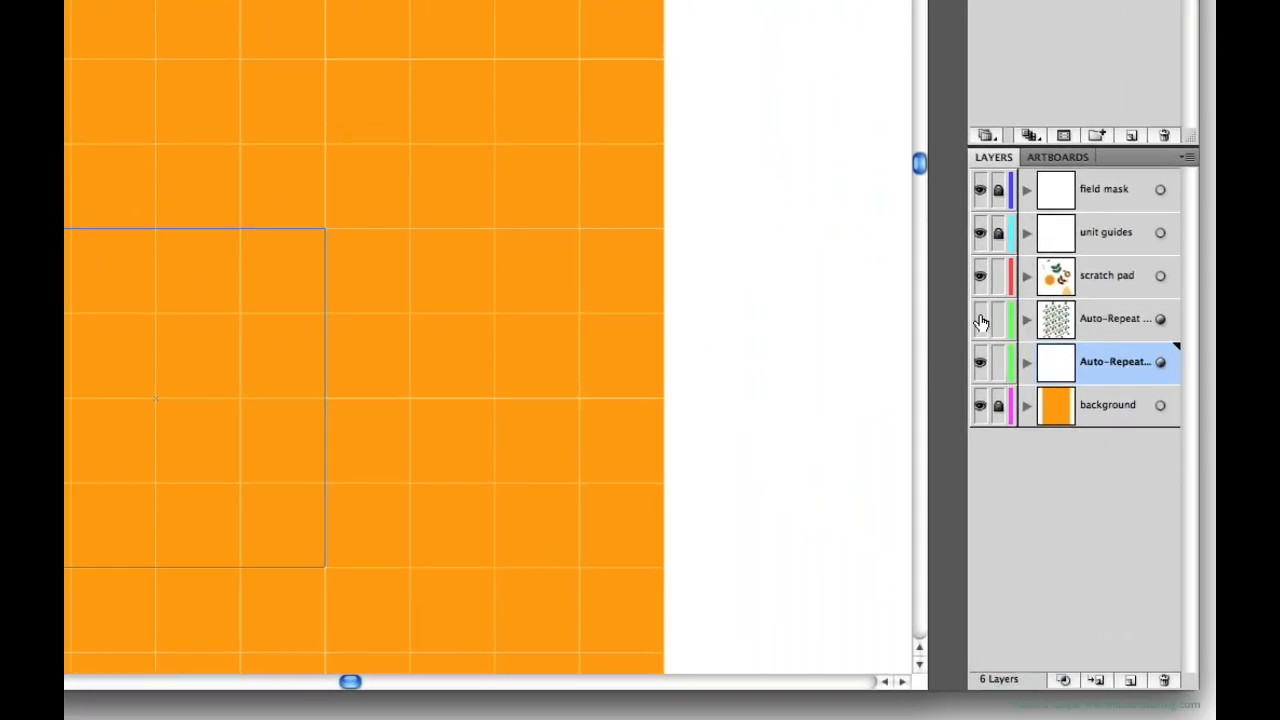
Step: Show the motif layer again, duplicate the grid Auto-Repeat layer, and hide and lock the lower copy
left_click(980, 318)
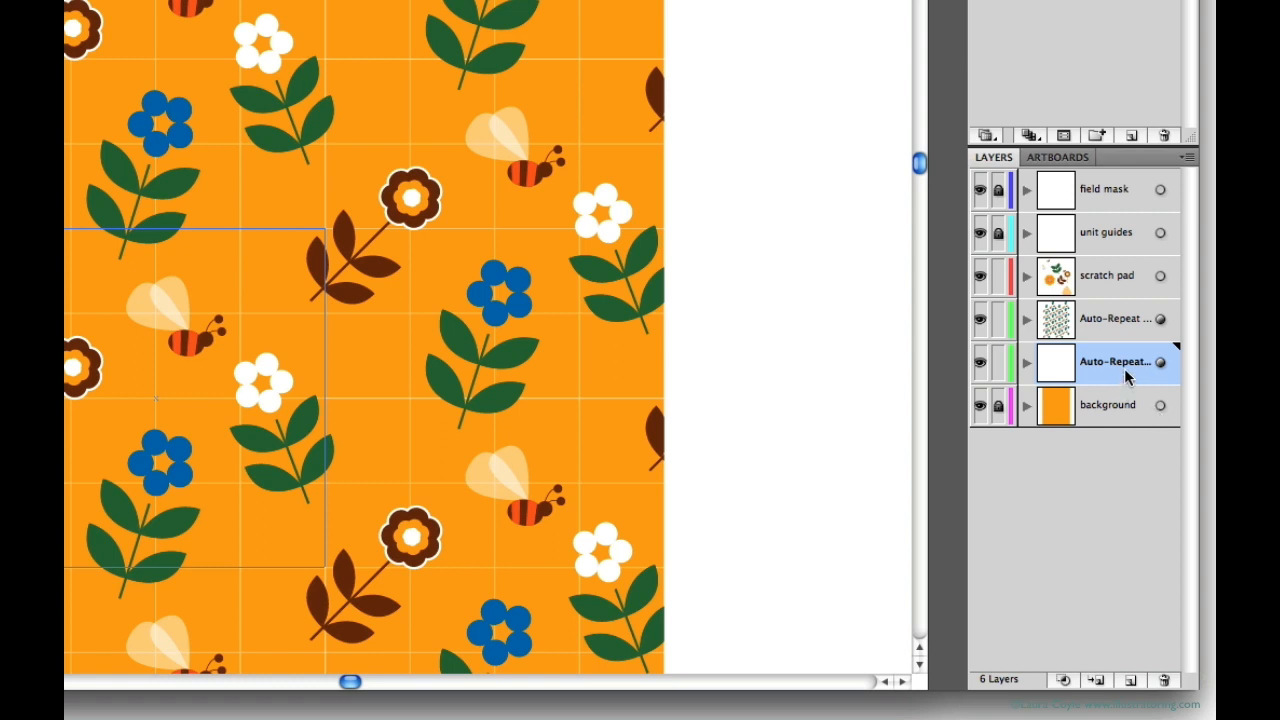
left_click_drag(1127, 375, 1131, 679)
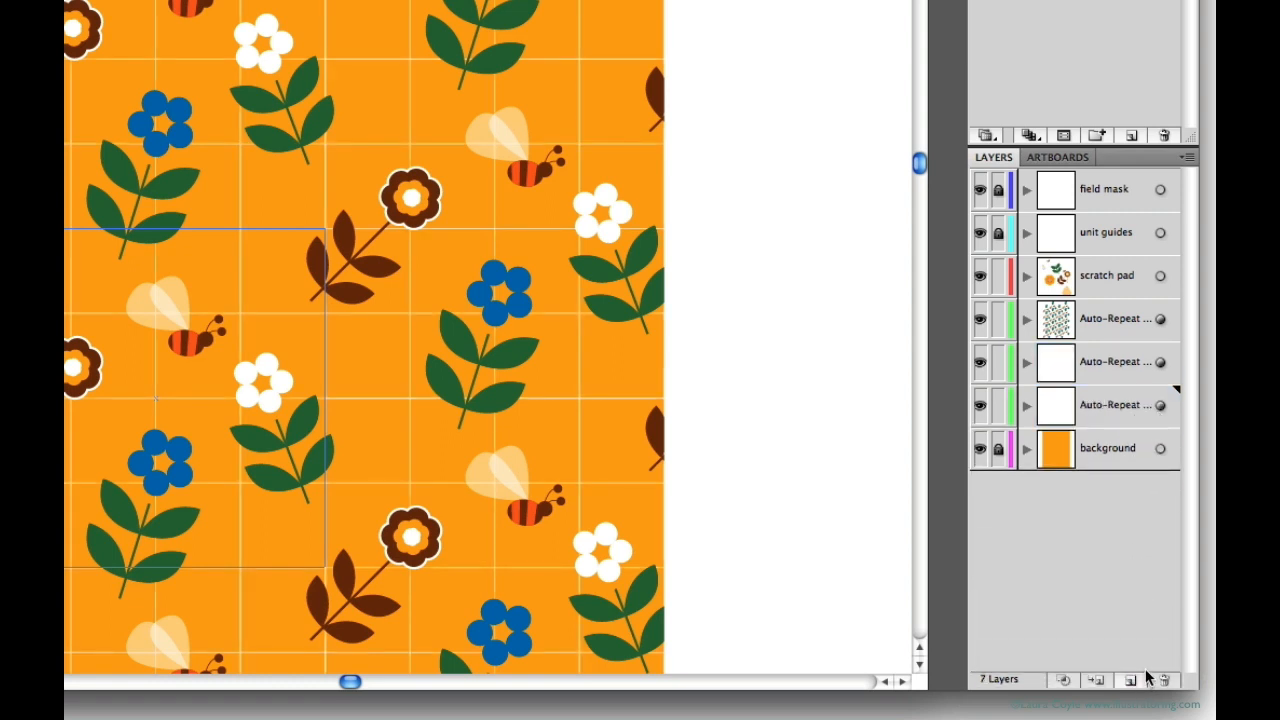
left_click(980, 406)
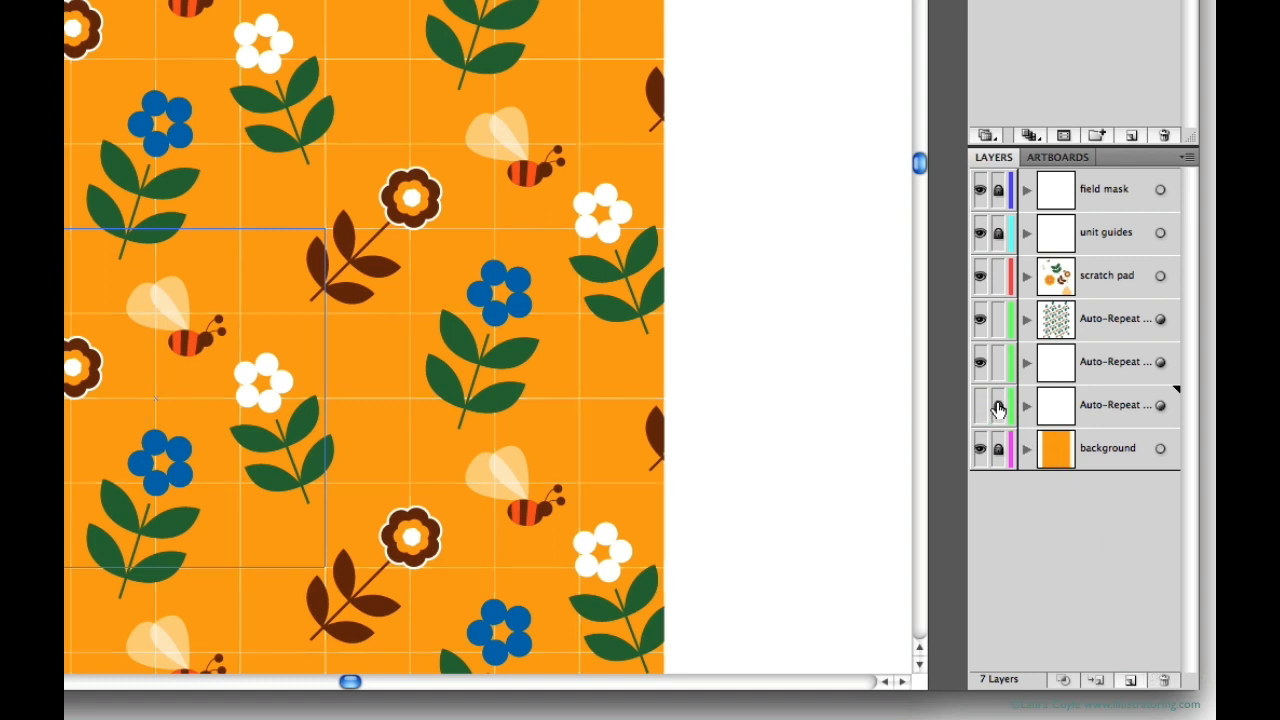
left_click(998, 408)
Step: Lock and hide the motif layer, activate the unlocked grid Auto-Repeat layer, and delete its grid artwork
left_click(998, 321)
left_click(981, 320)
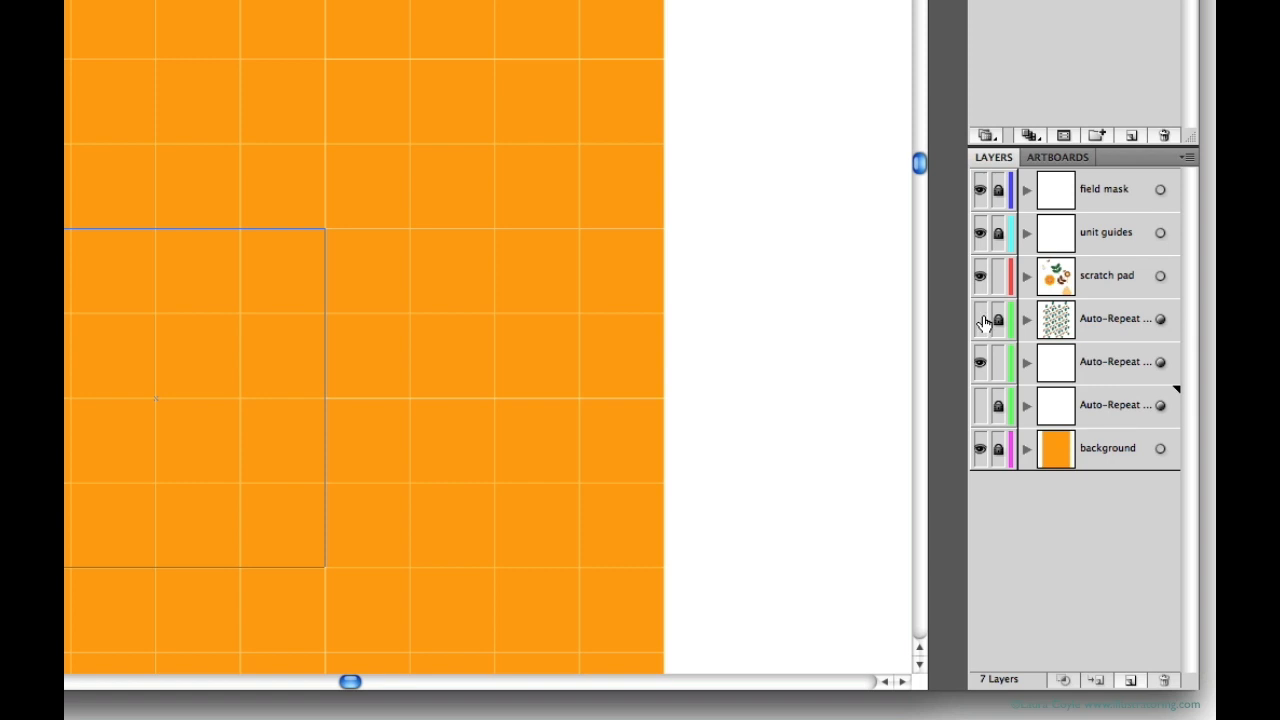
left_click(1122, 380)
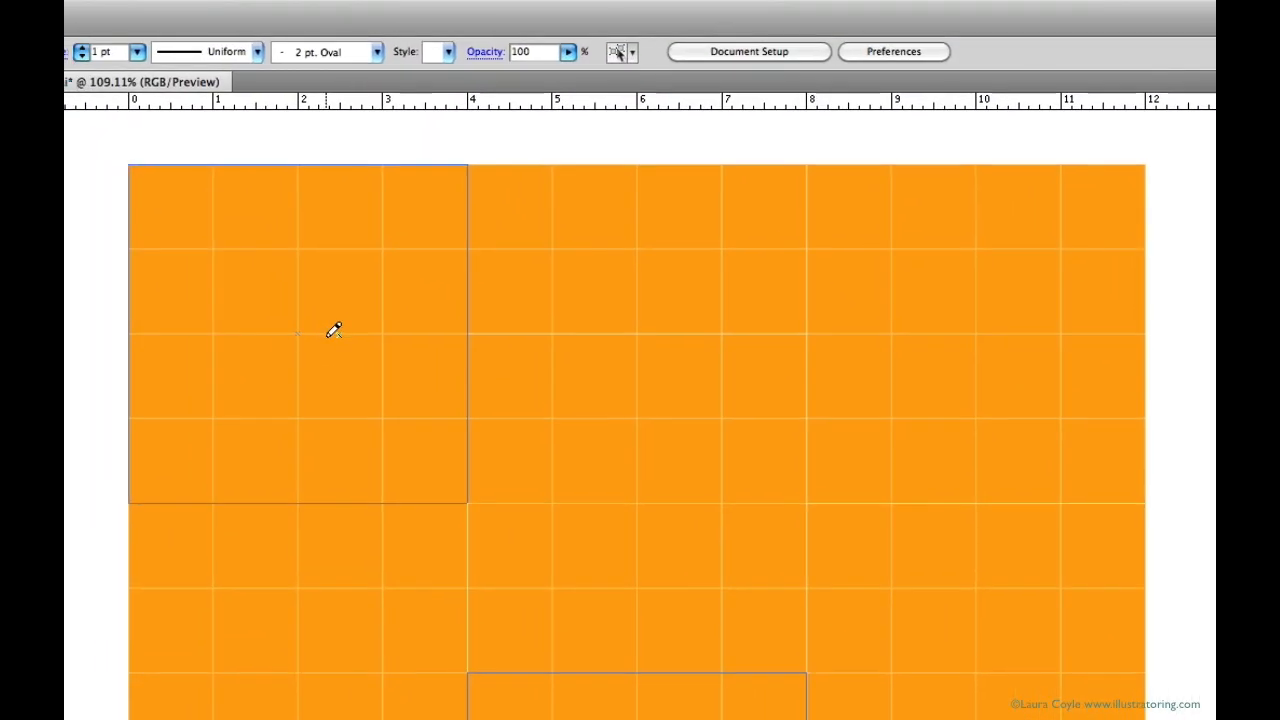
left_click(317, 380)
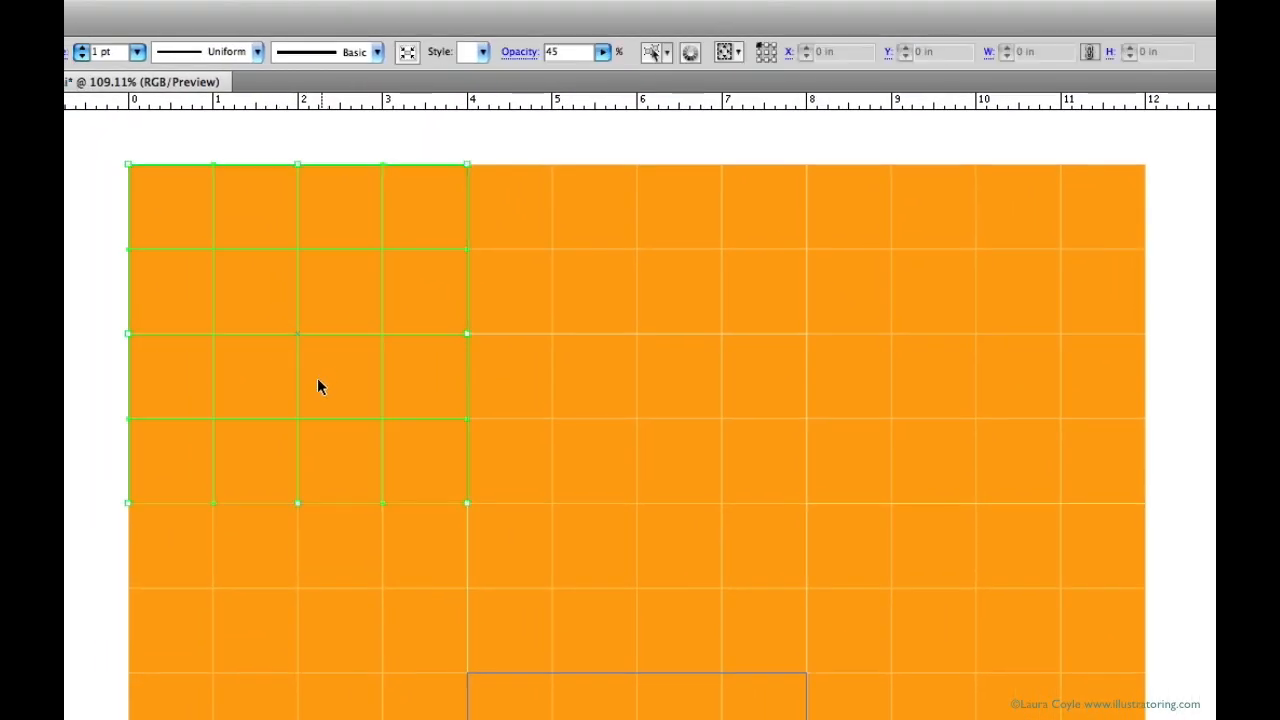
key("Delete")
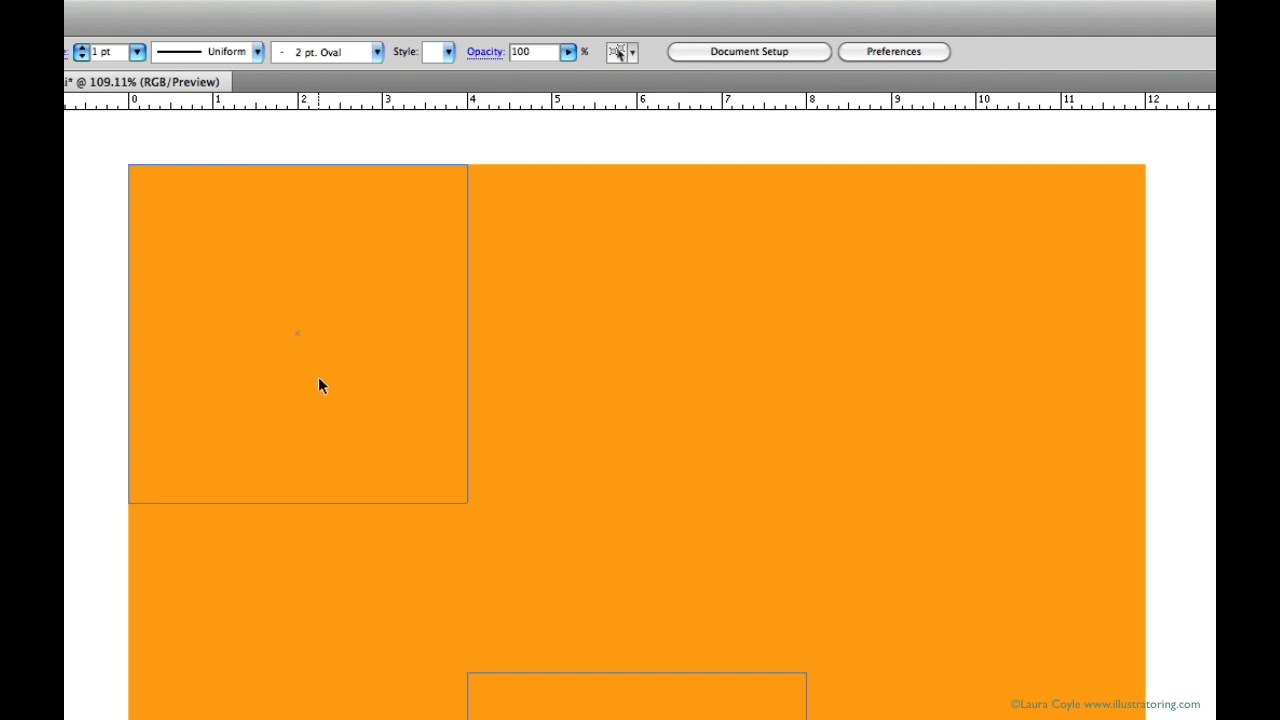
Step: Draw four white-filled, unstroked circles about 0.39, 0.60, 0.43 and 0.64 in wide, spread across the first unit
key("l")
left_click_drag(164, 222, 198, 256)
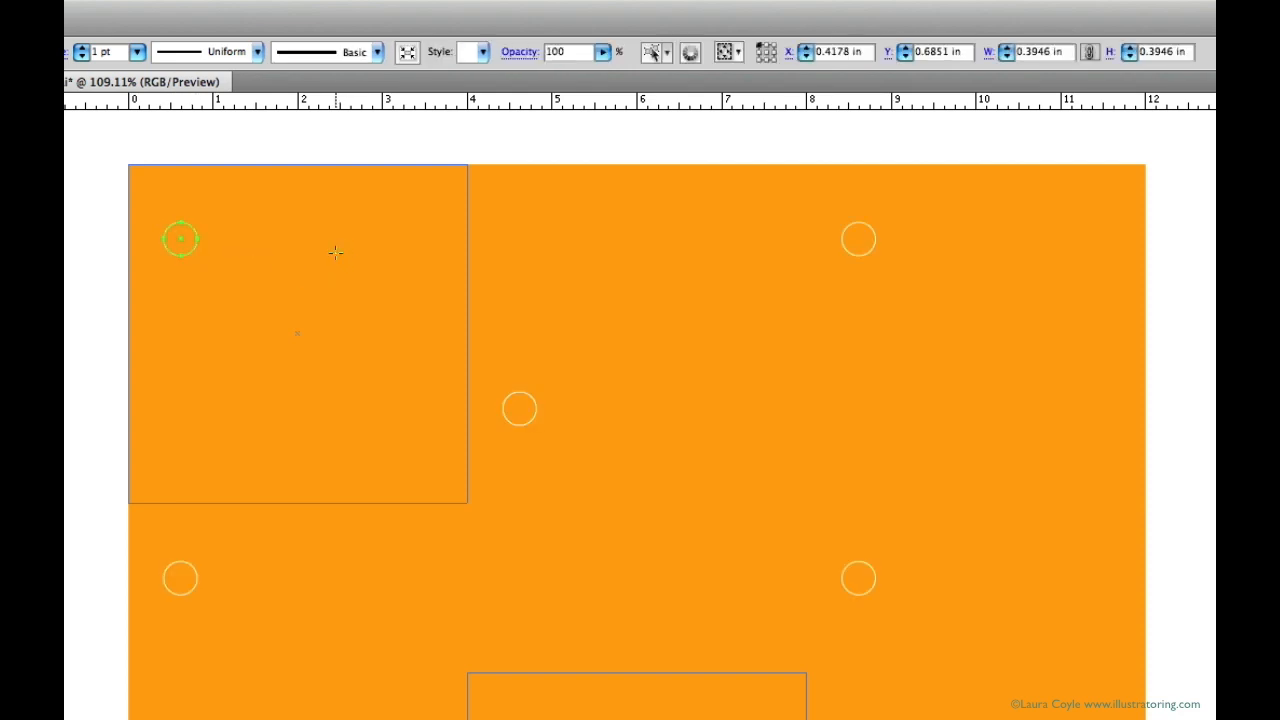
key("shift+x")
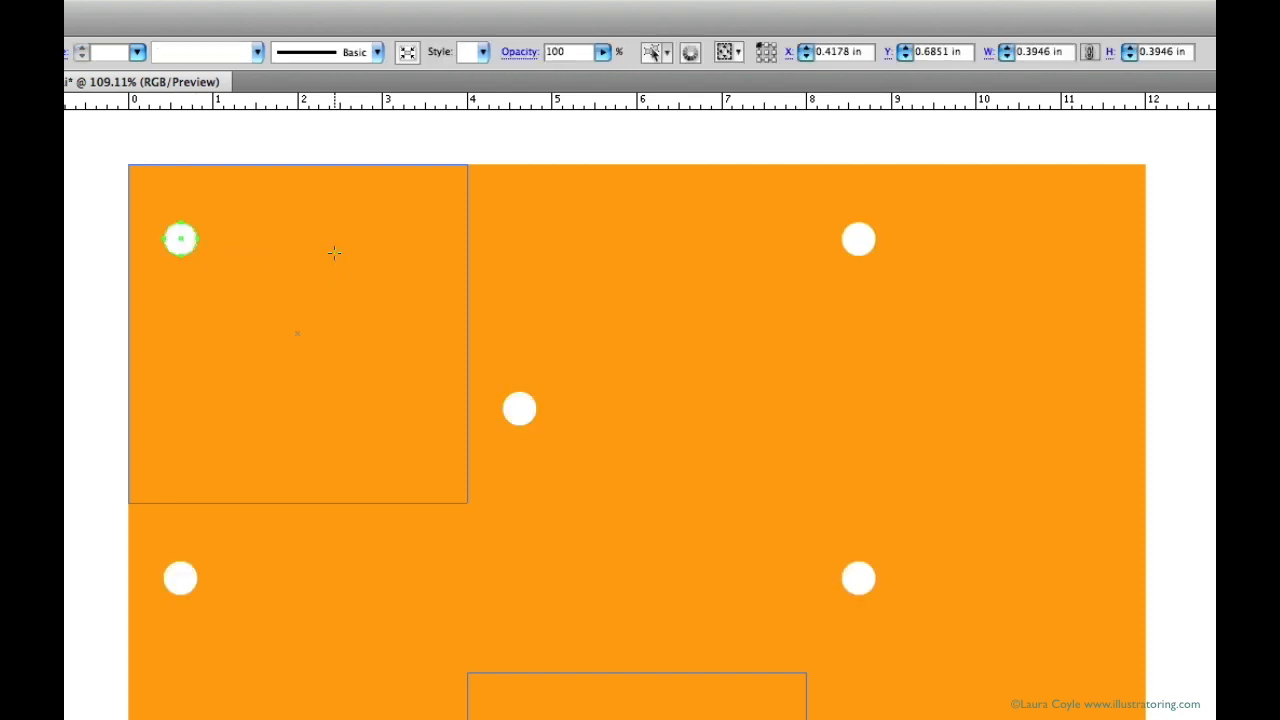
left_click_drag(334, 252, 386, 304)
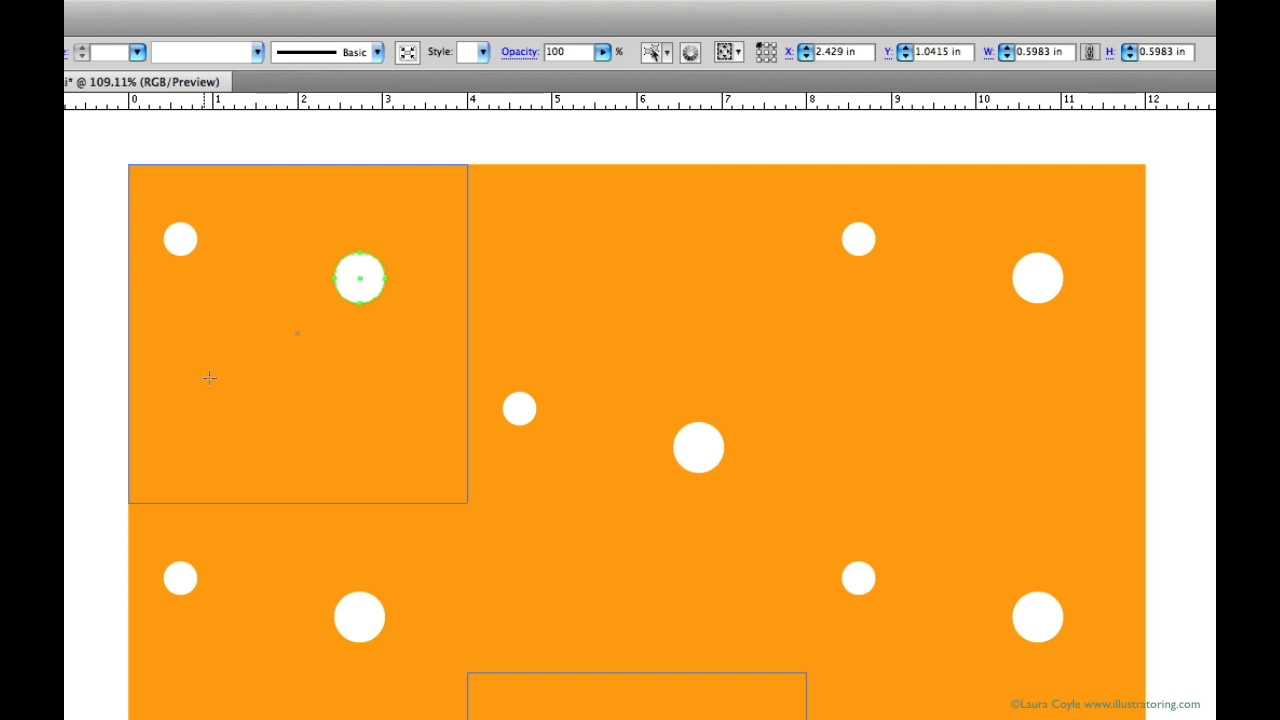
left_click_drag(209, 377, 240, 410)
left_click_drag(343, 406, 397, 459)
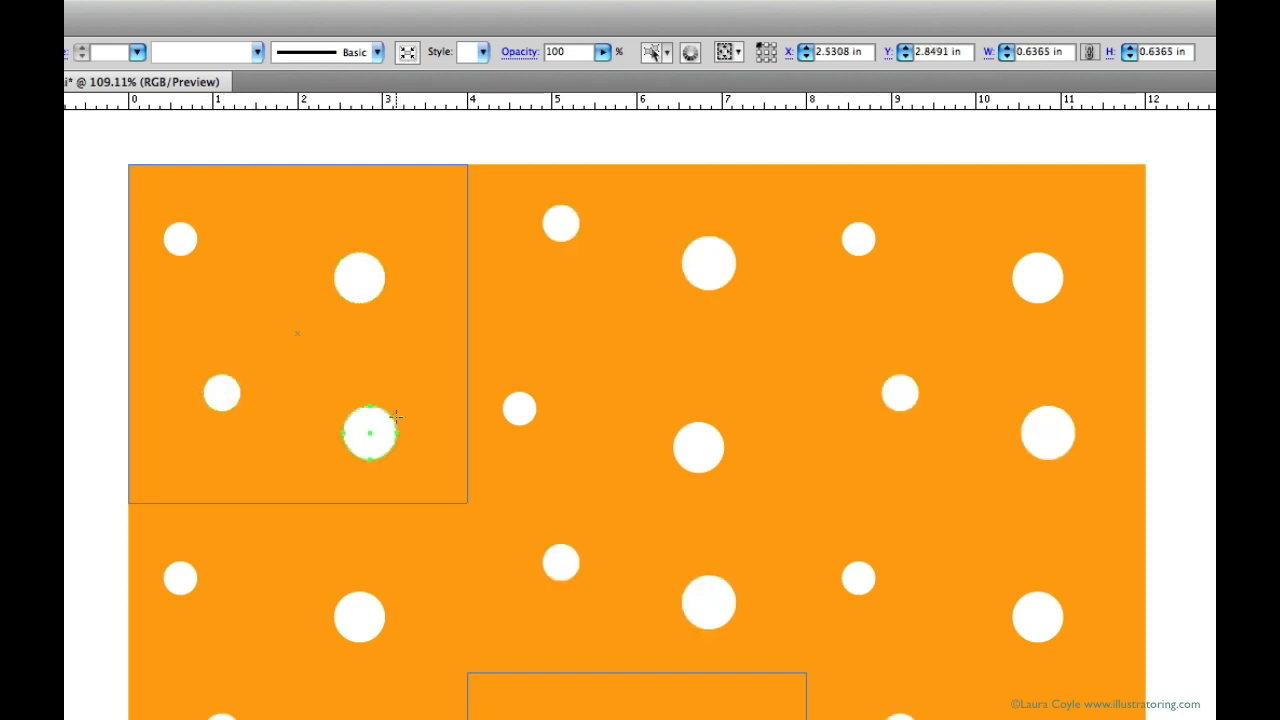
Step: Select all four circles in the first unit and reduce their opacity to 41%
key("v")
left_click(359, 286, "shift")
left_click(182, 240, "shift")
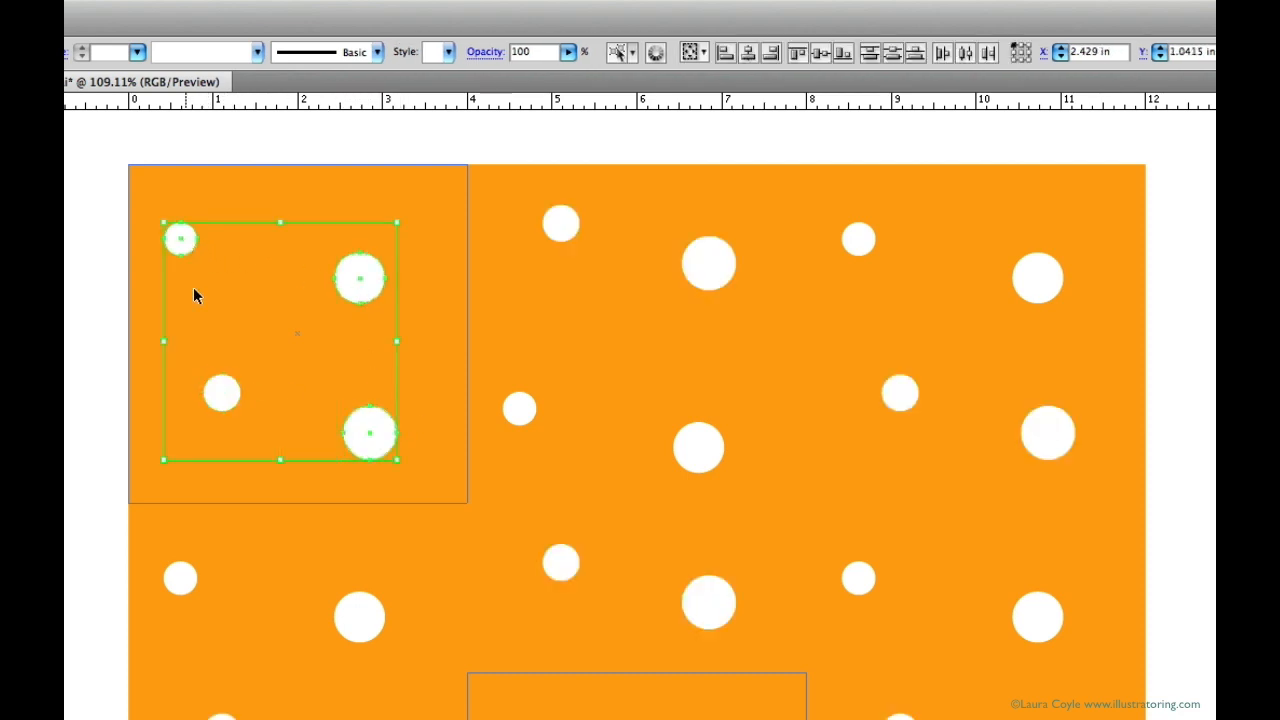
left_click(231, 403, "shift")
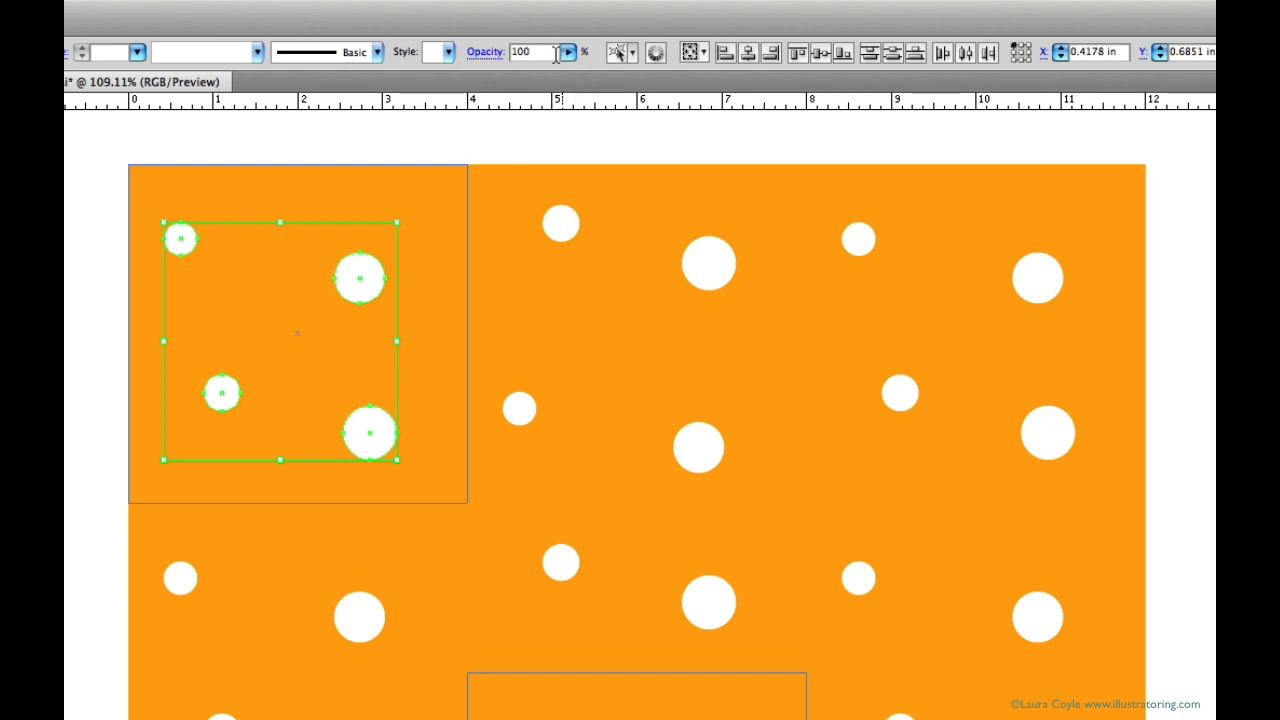
left_click(567, 52)
left_click_drag(566, 76, 562, 77)
left_click_drag(507, 80, 501, 80)
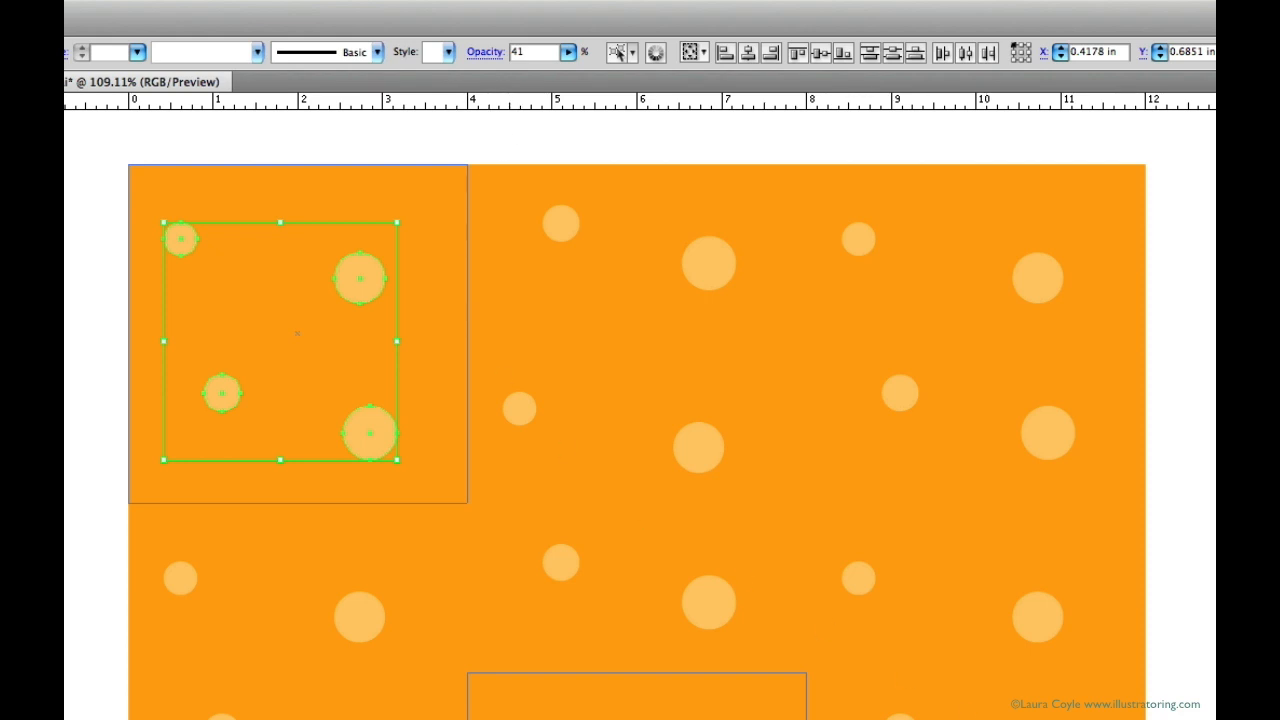
Step: Show the motifs, move three circles into gaps around them, add a circle copy at the unit's lower left, and shrink the circle beside the blue flower
left_click(380, 153)
left_click_drag(368, 280, 397, 225)
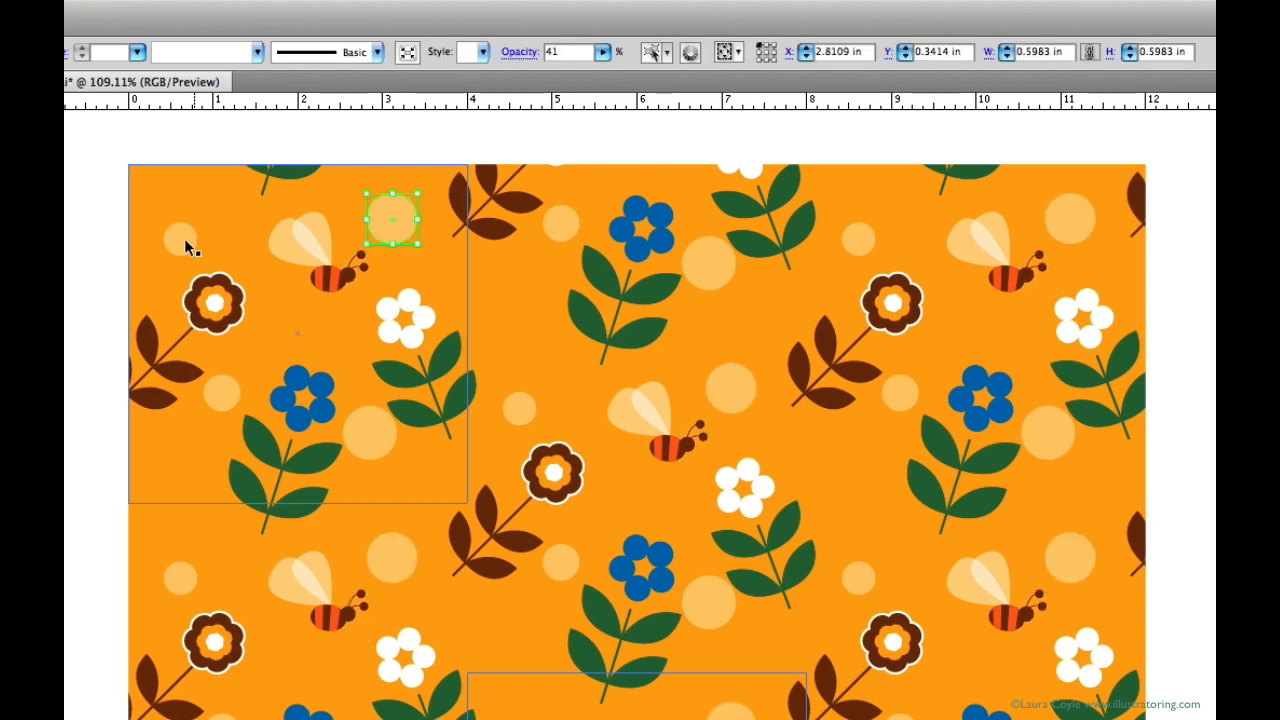
left_click_drag(187, 248, 191, 212)
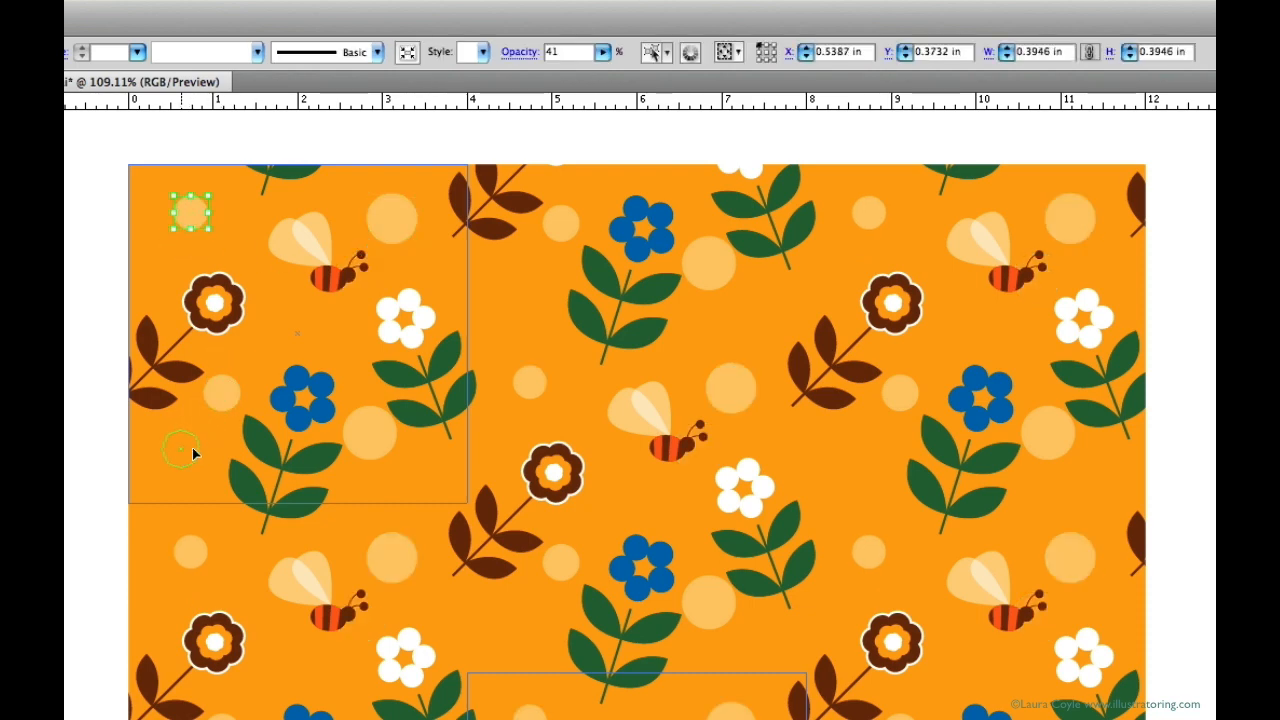
left_click_drag(228, 414, 264, 384)
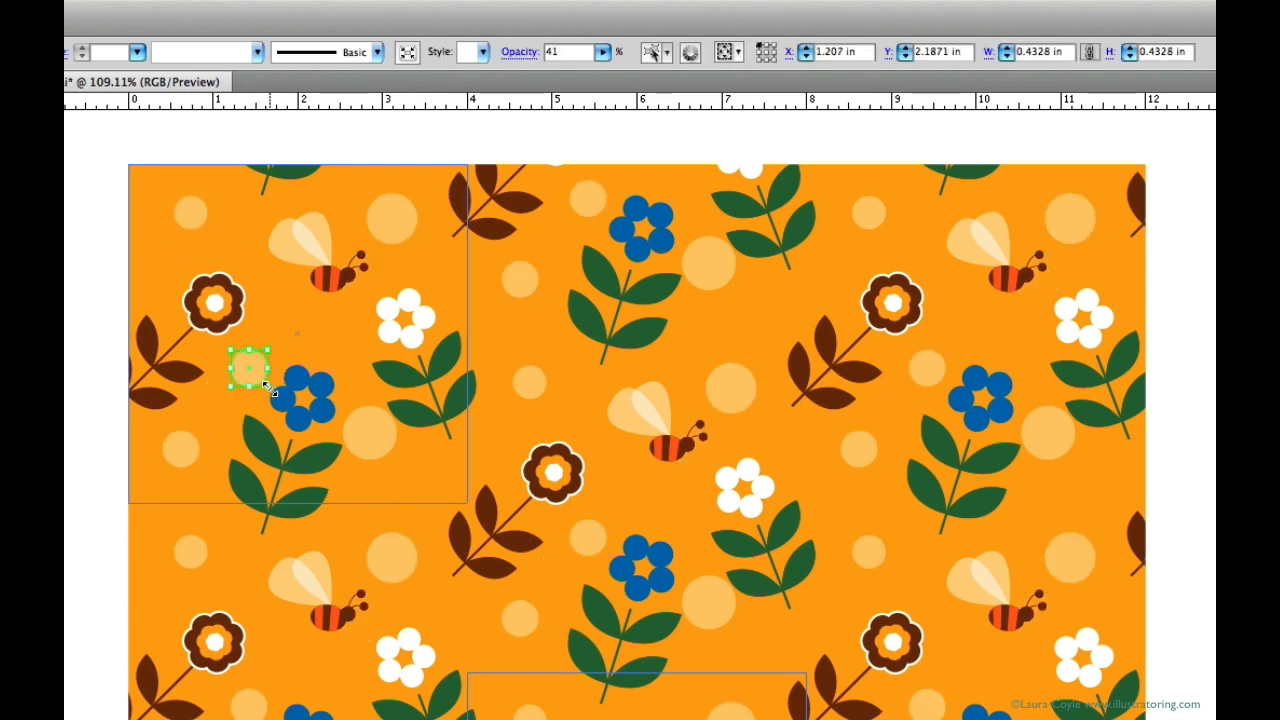
Step: Shrink the lower-right circle to about 0.33 in, copy it to about X 3.21, Y 3.45 in, and copy the 0.23 in circle to X 2.11, Y 1.79 in
left_click(380, 440)
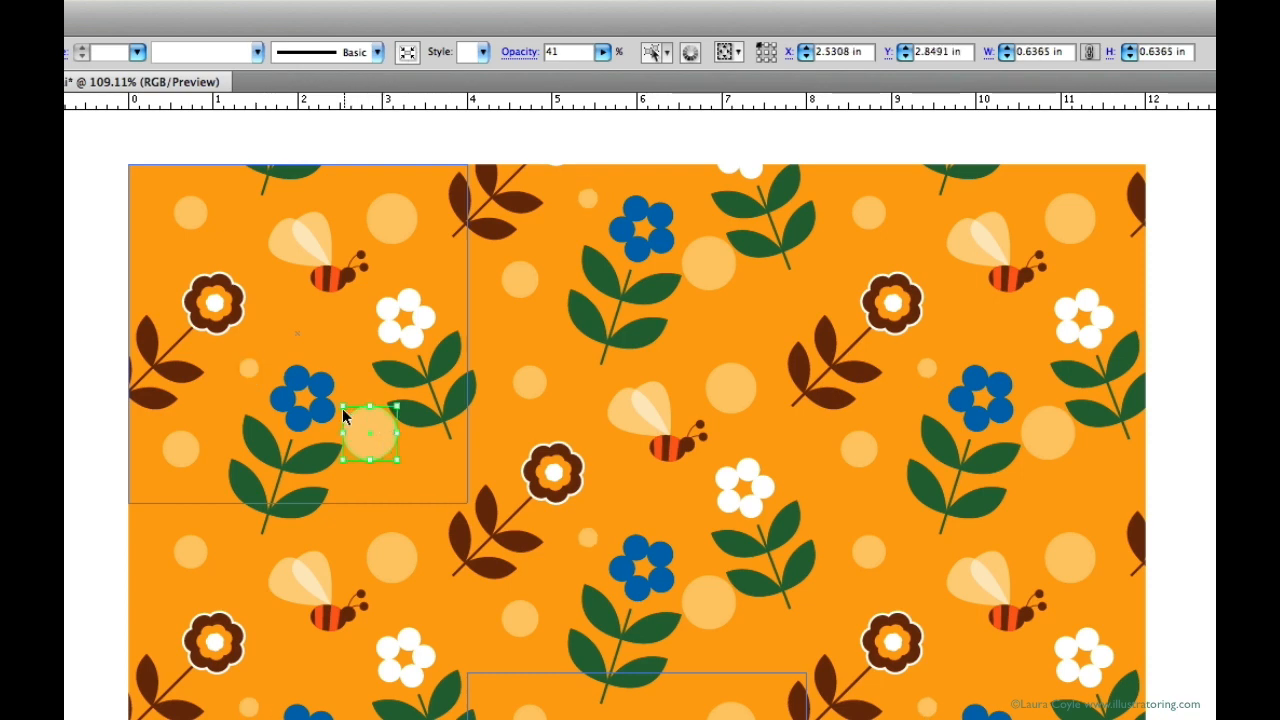
left_click_drag(346, 420, 414, 469)
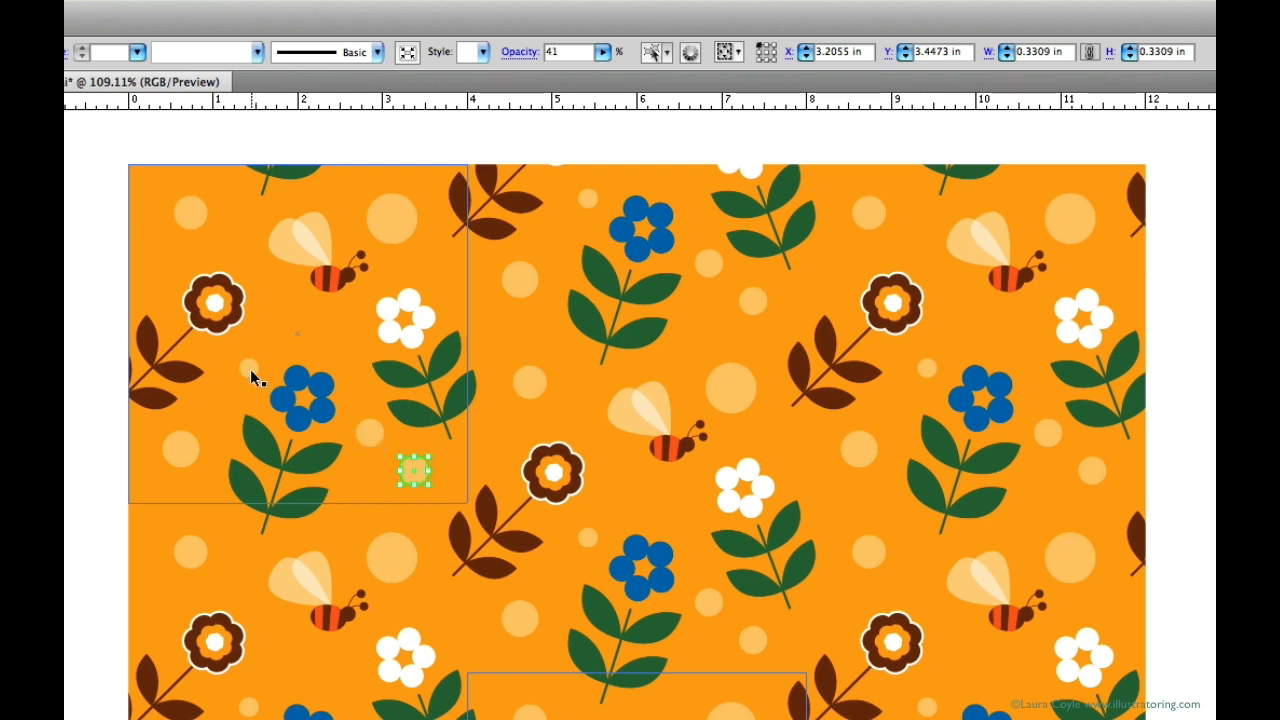
left_click_drag(334, 325, 335, 326)
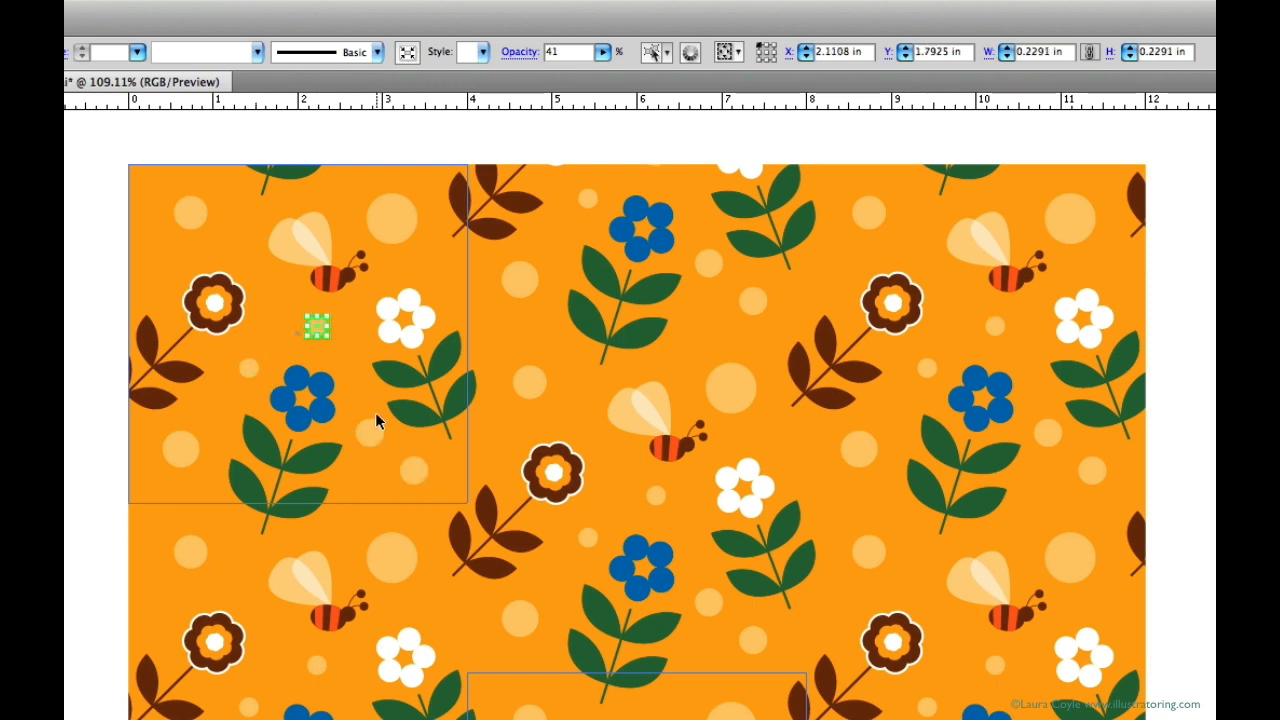
left_click(100, 452)
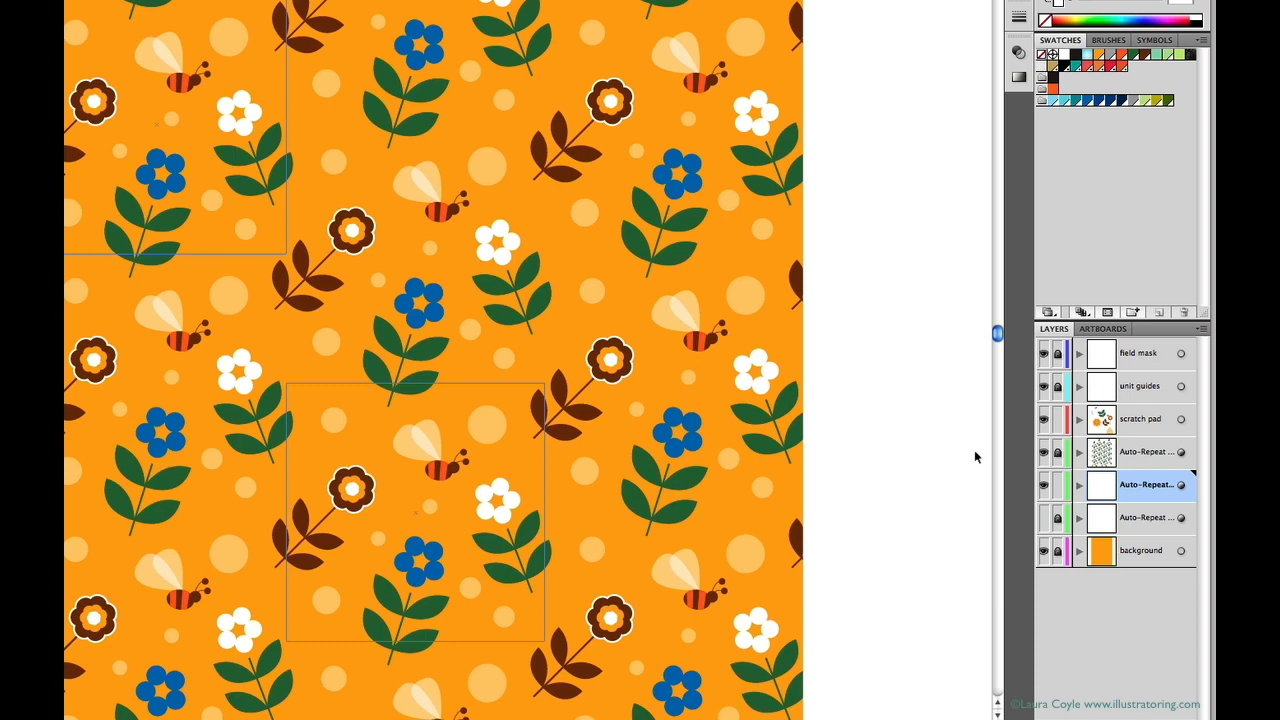
Step: Unlock the field mask layer, target its contents, and reduce their opacity to 53%
left_click(1152, 428)
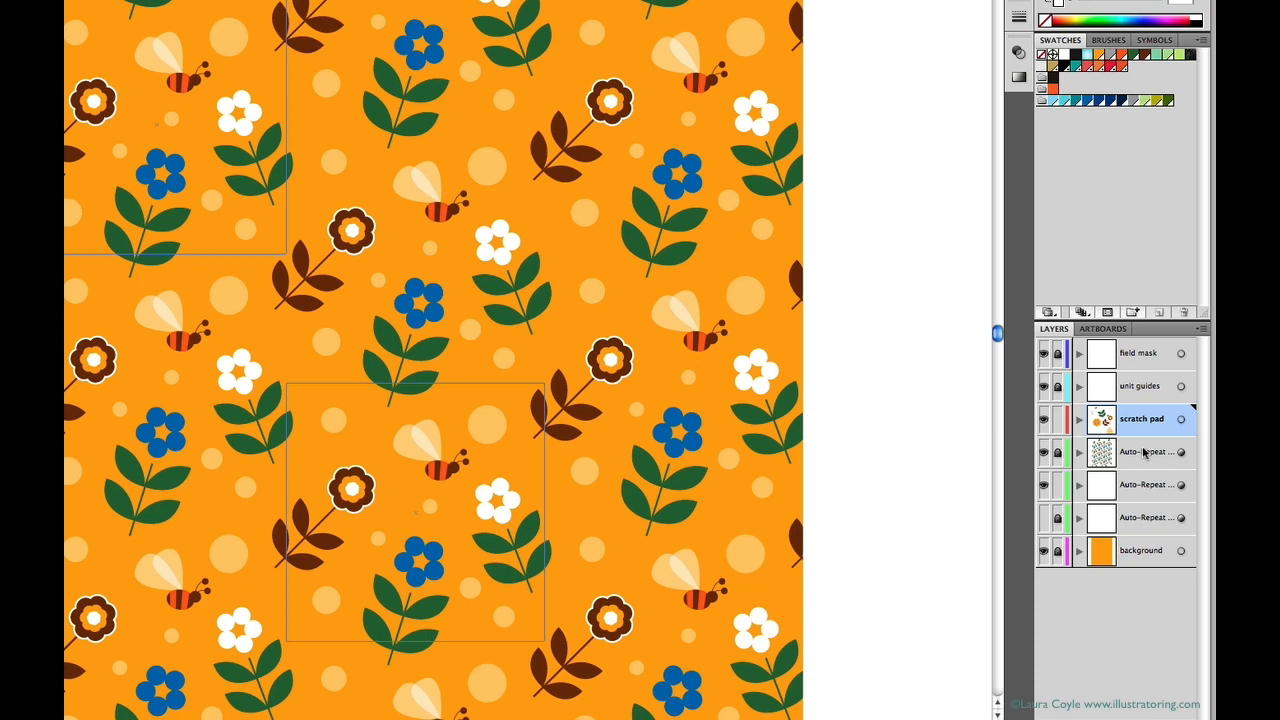
left_click(1163, 362)
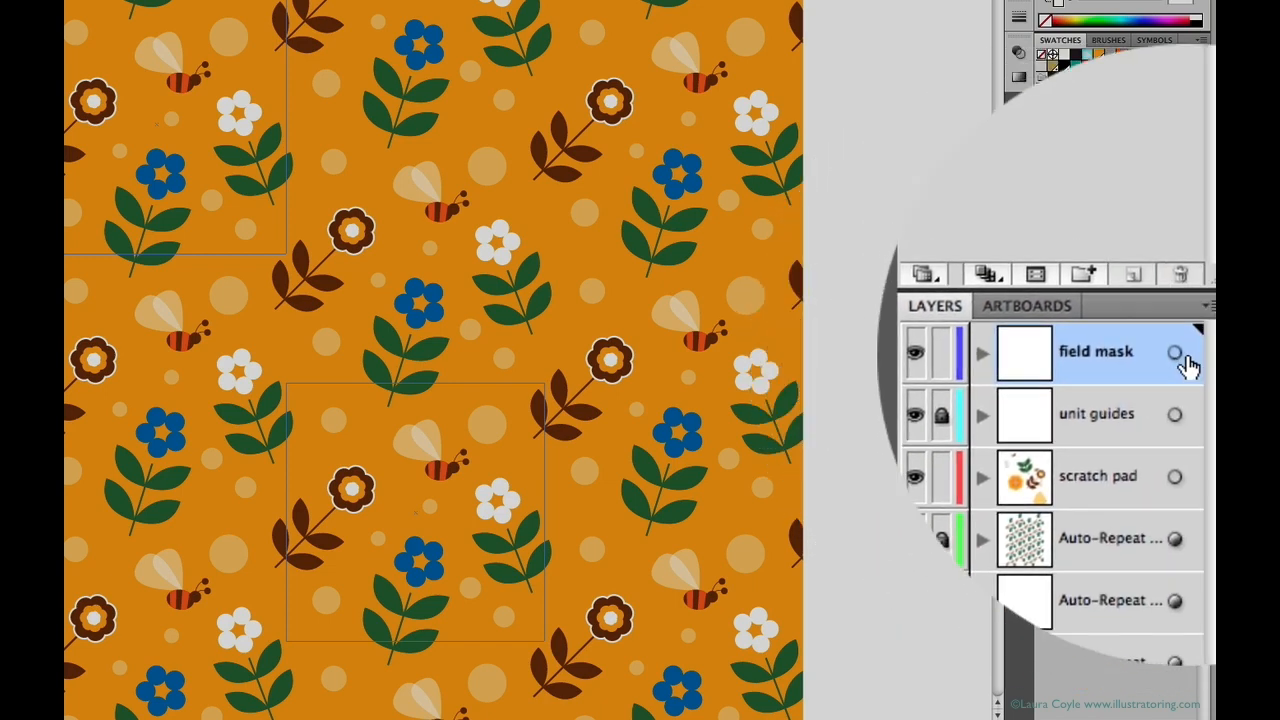
left_click(1181, 355)
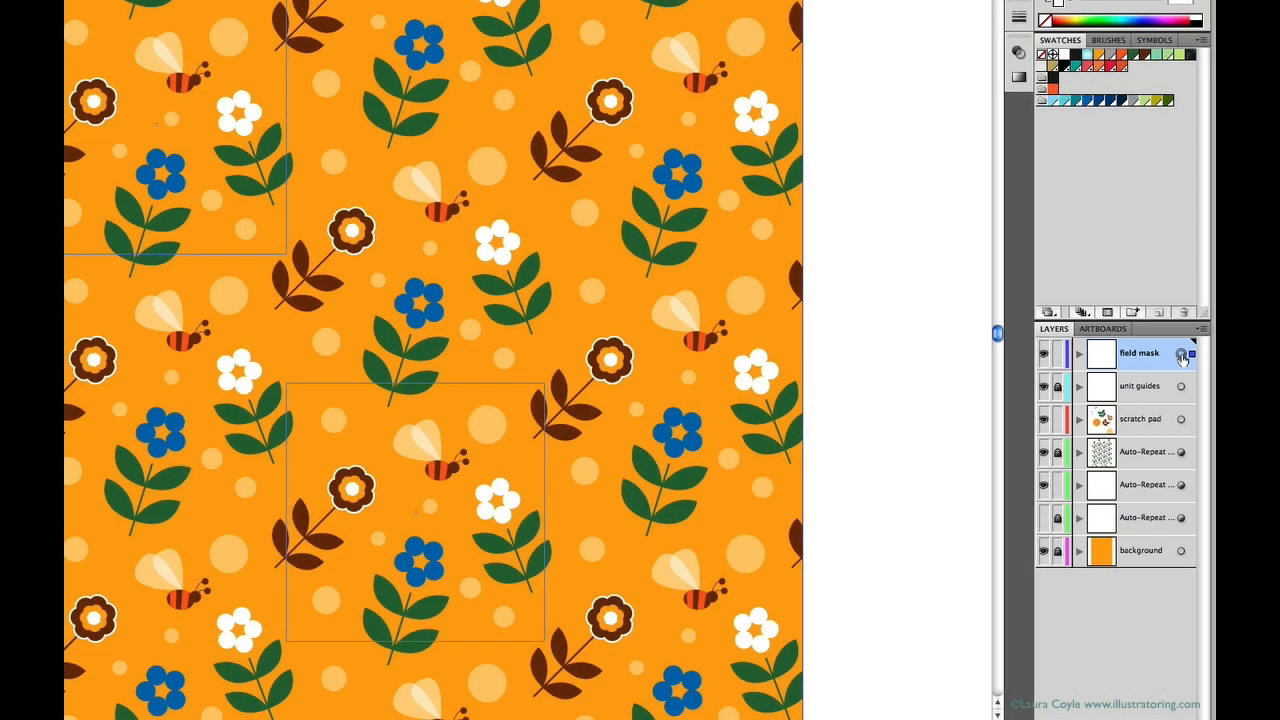
left_click(1018, 52)
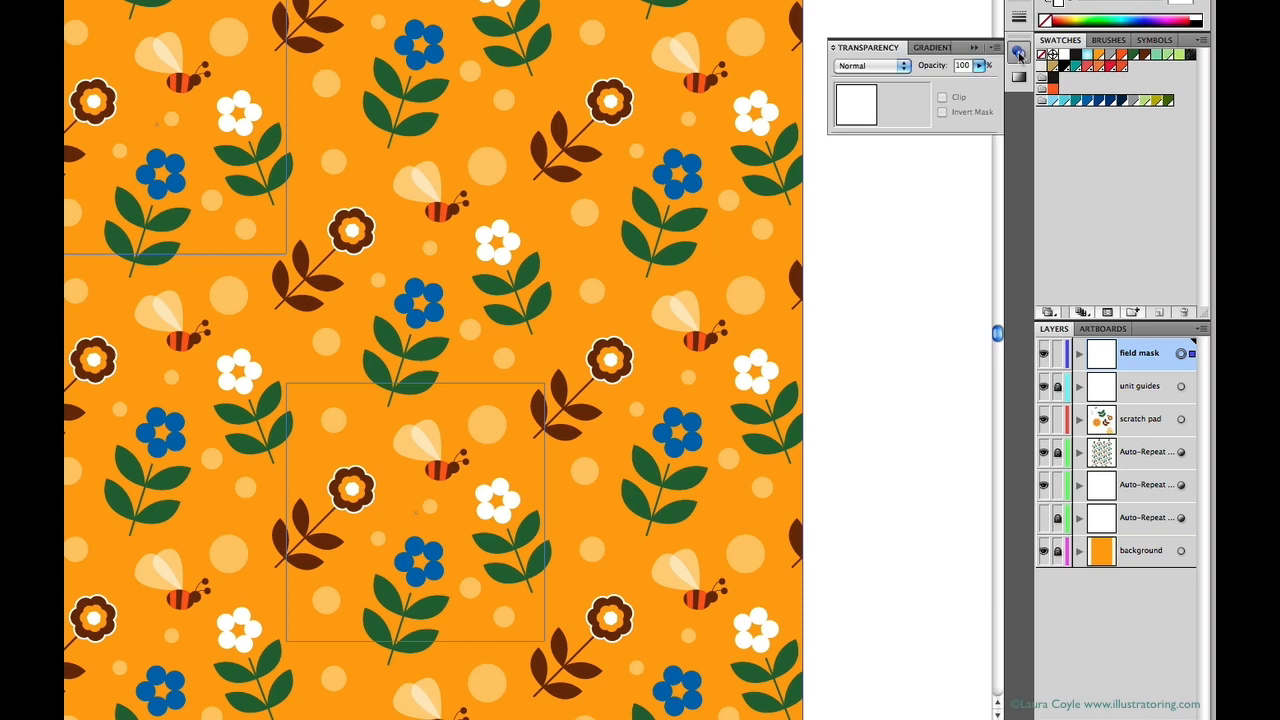
left_click(978, 66)
left_click_drag(974, 80, 942, 103)
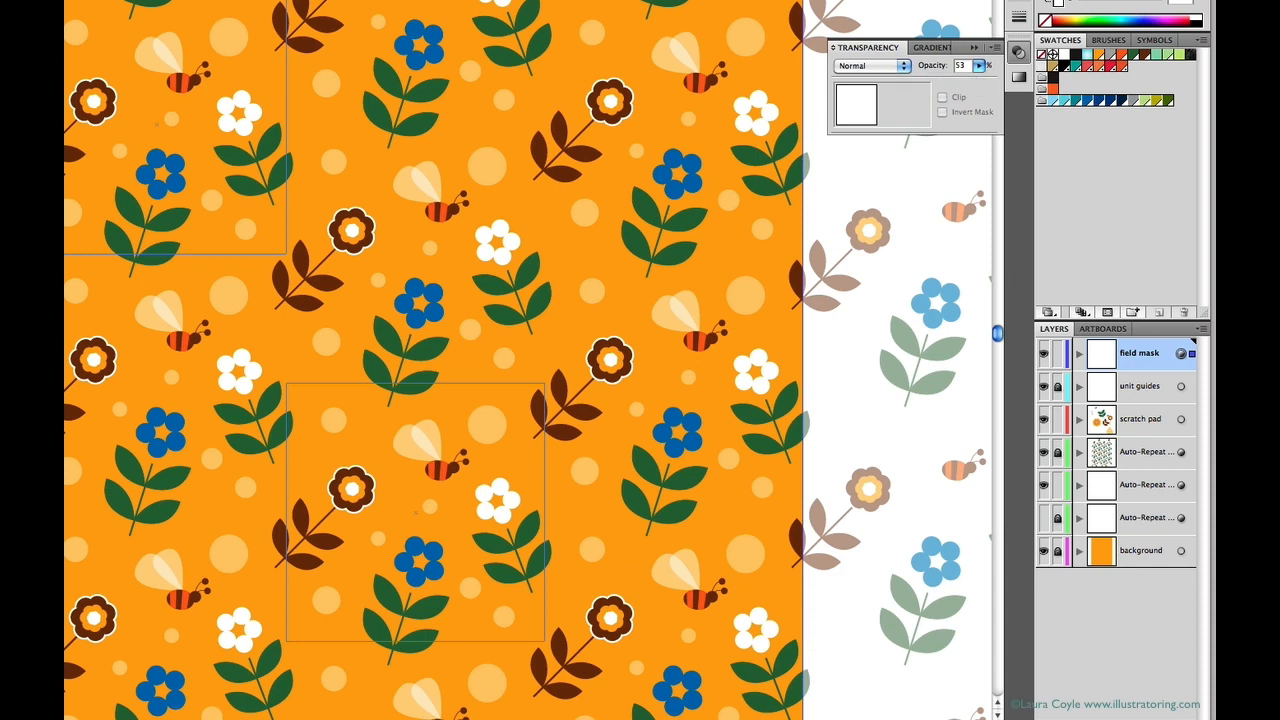
scroll(600, 88, "up", 2)
scroll(600, 88, "right", 2)
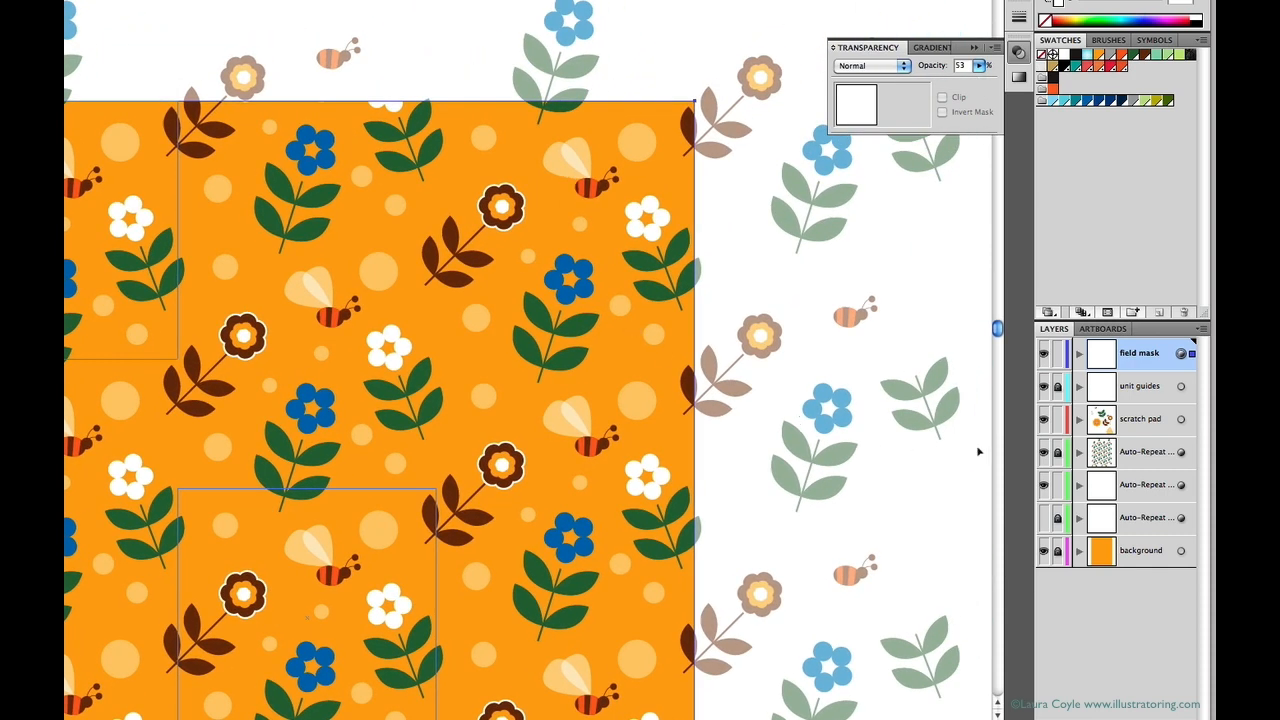
Step: Lock the field mask, unlock the motif grid layer, and move the blue flower overlapping the first unit's upper edge slightly down
left_click(1057, 355)
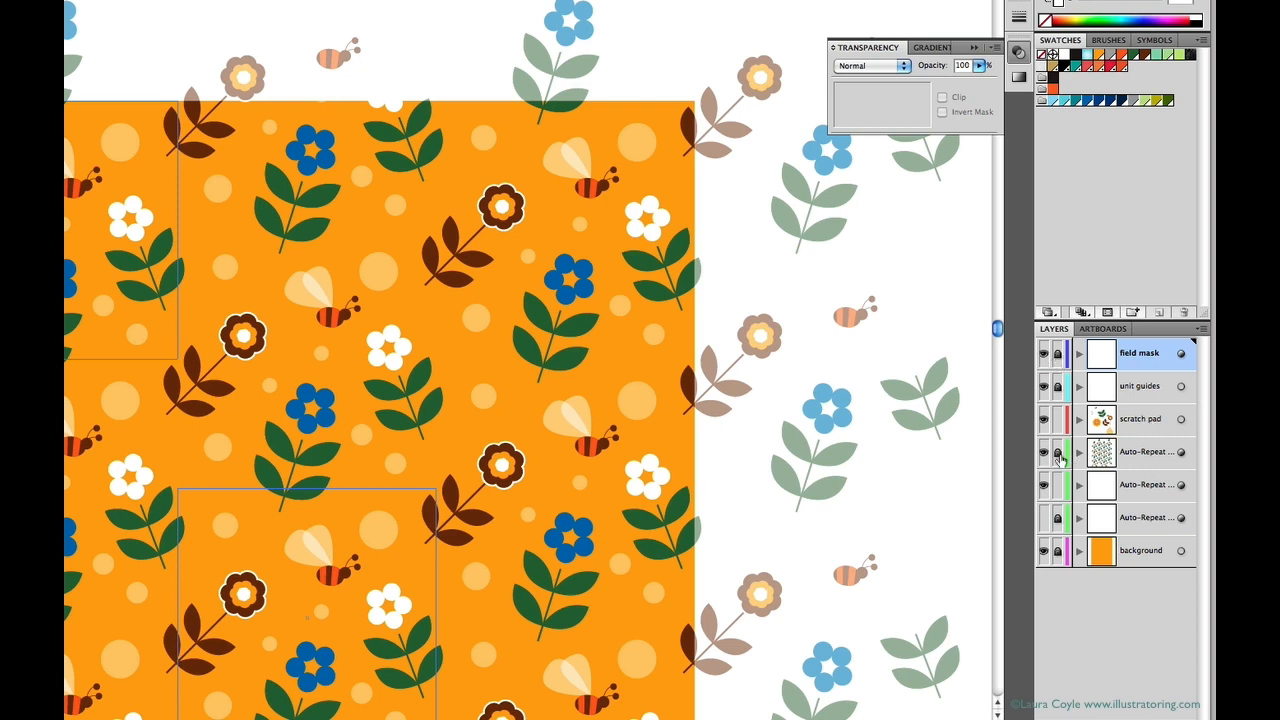
left_click(1058, 454)
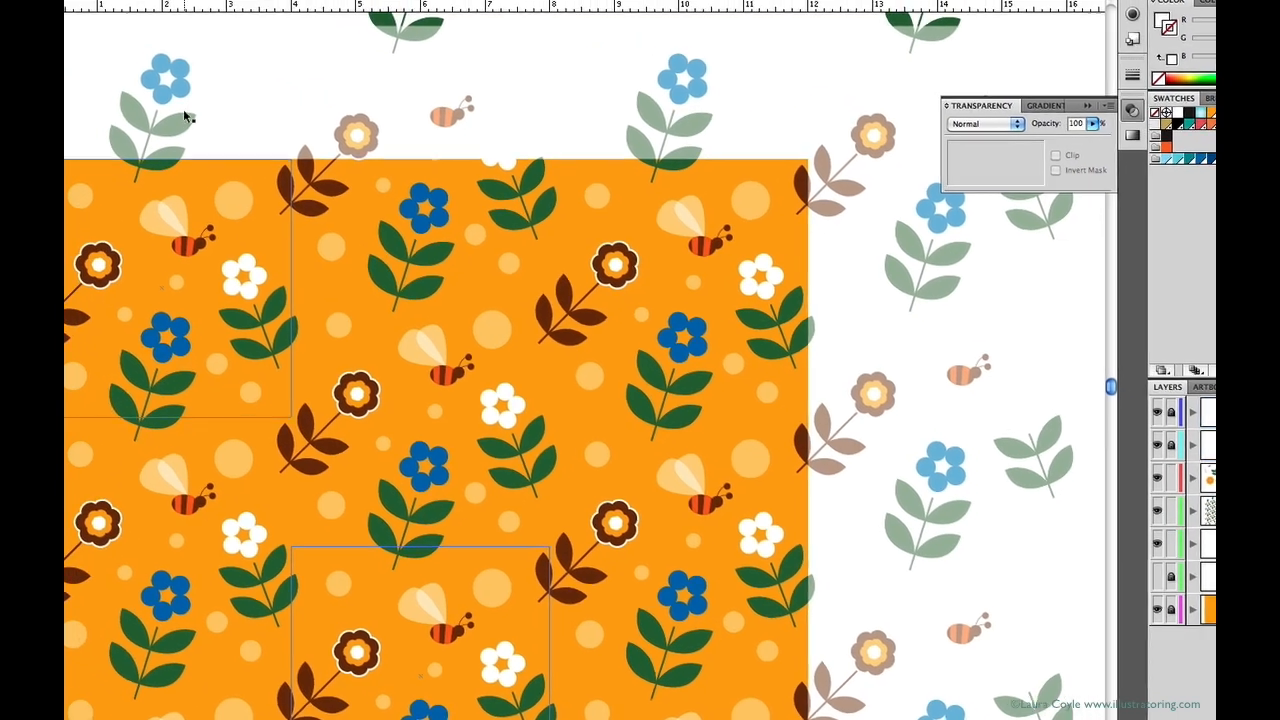
left_click(109, 85)
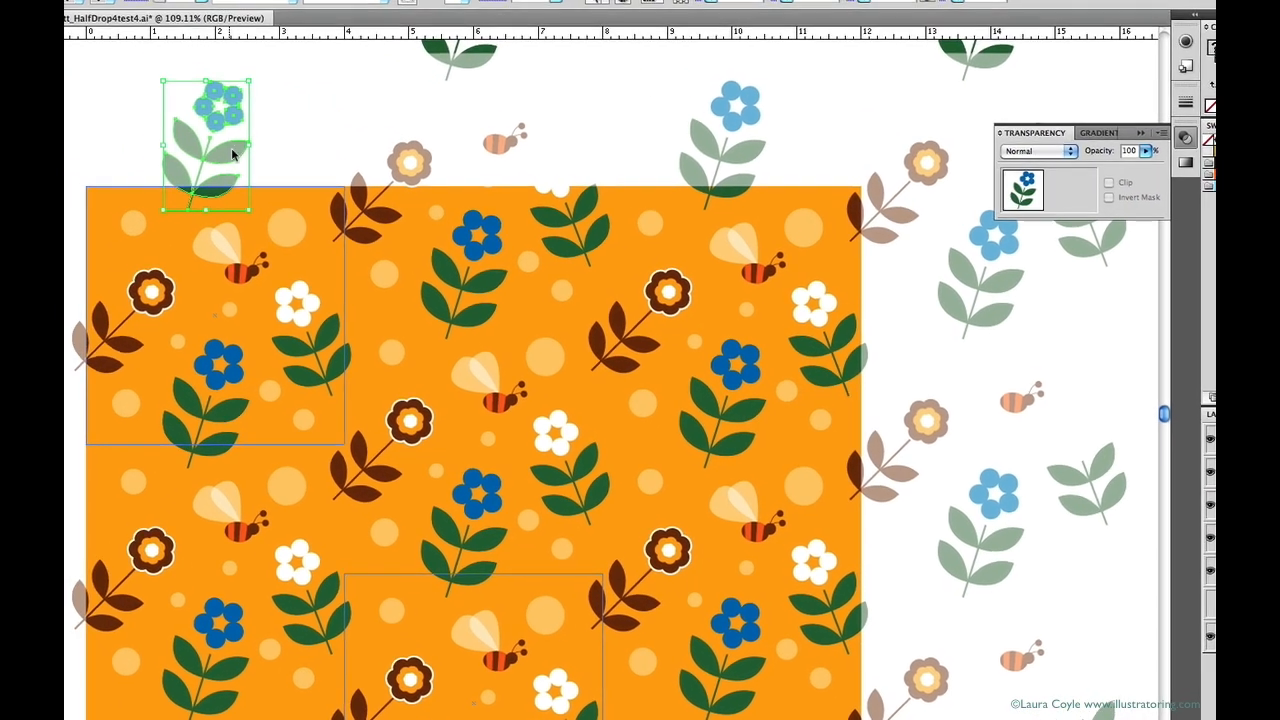
mouse_move(231, 149)
left_mouse_down()
mouse_move(258, 151)
mouse_move(233, 159)
left_mouse_up()
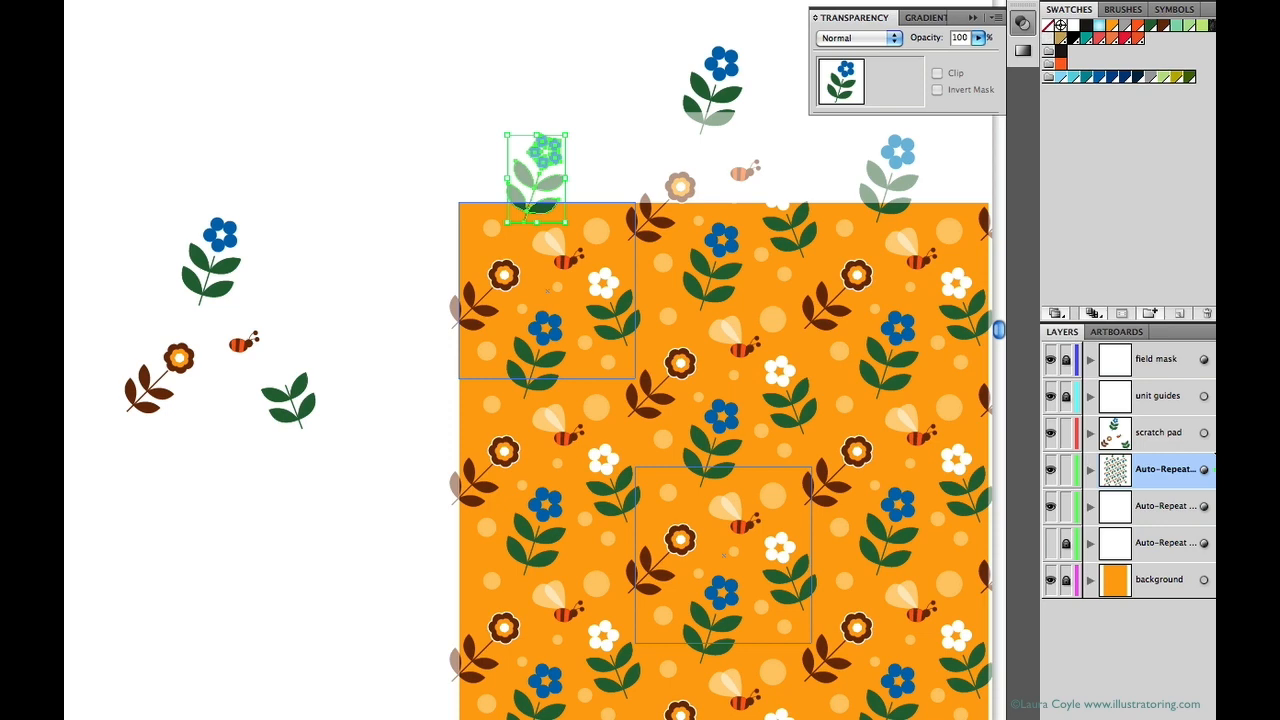
Step: Create a fourth artboard around the scratch-pad motifs, fit it to the window, and clear the selection
key("shift+o")
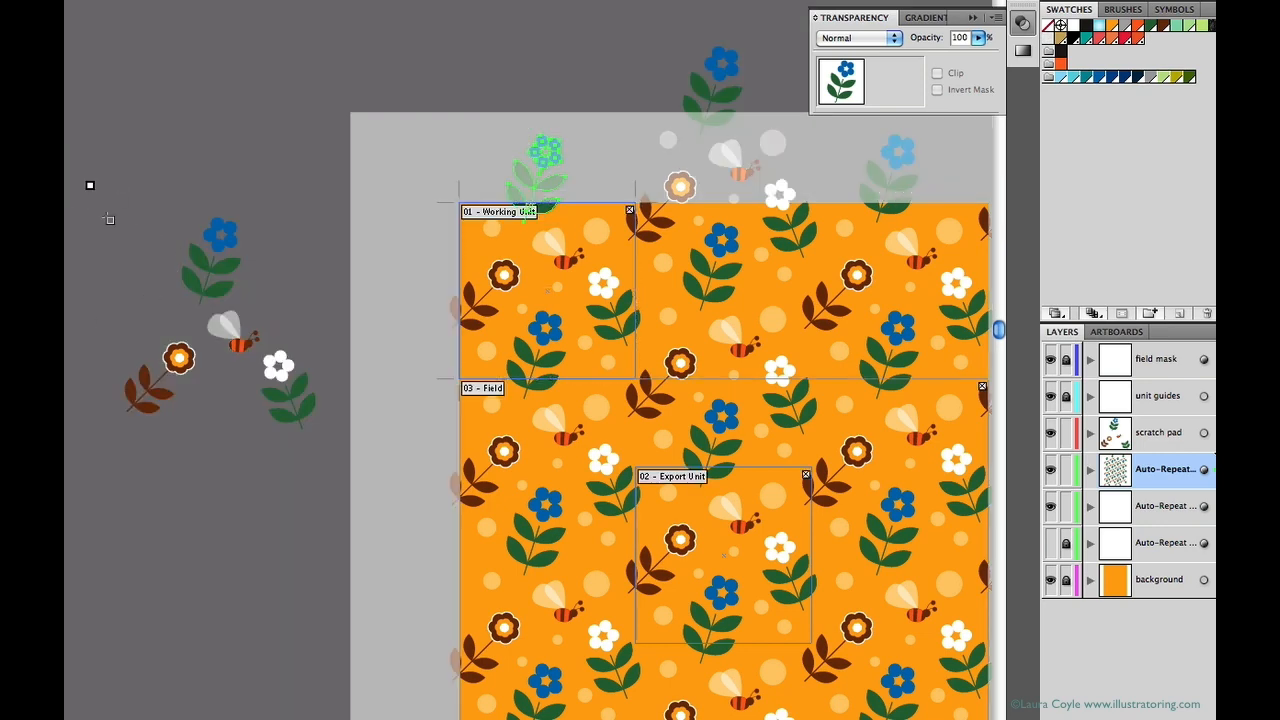
left_click_drag(109, 219, 345, 464)
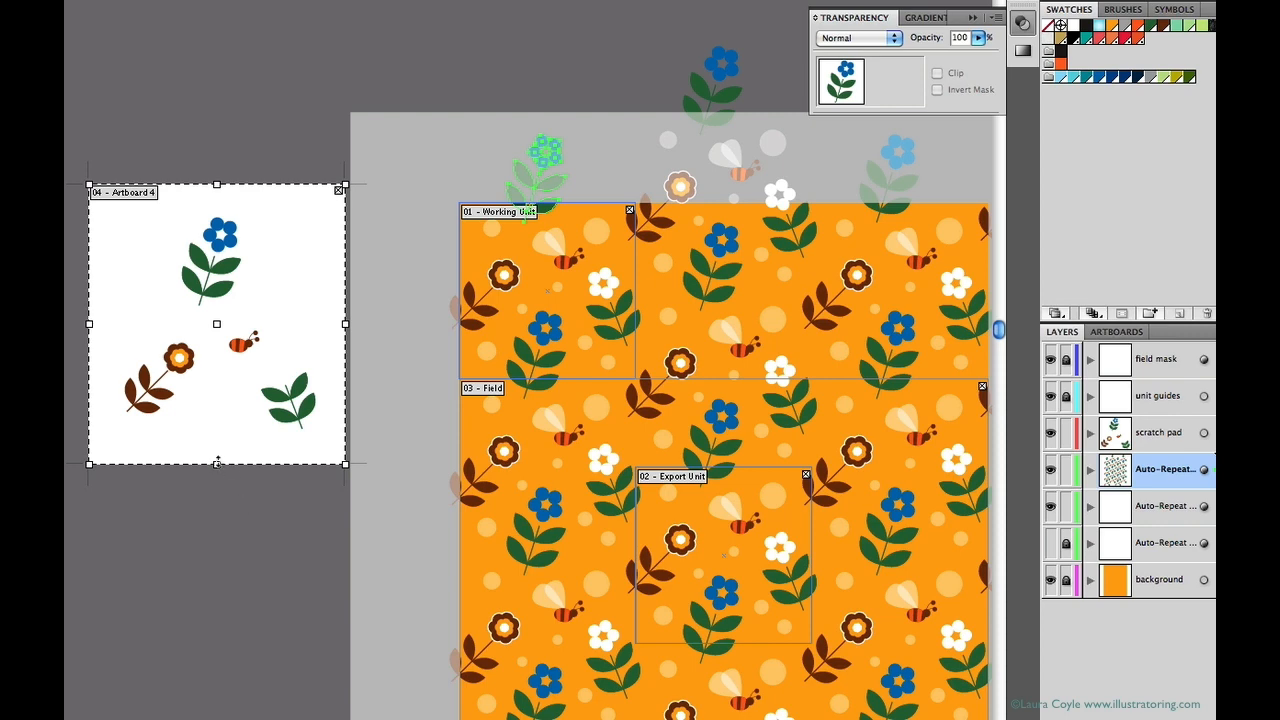
key("Escape")
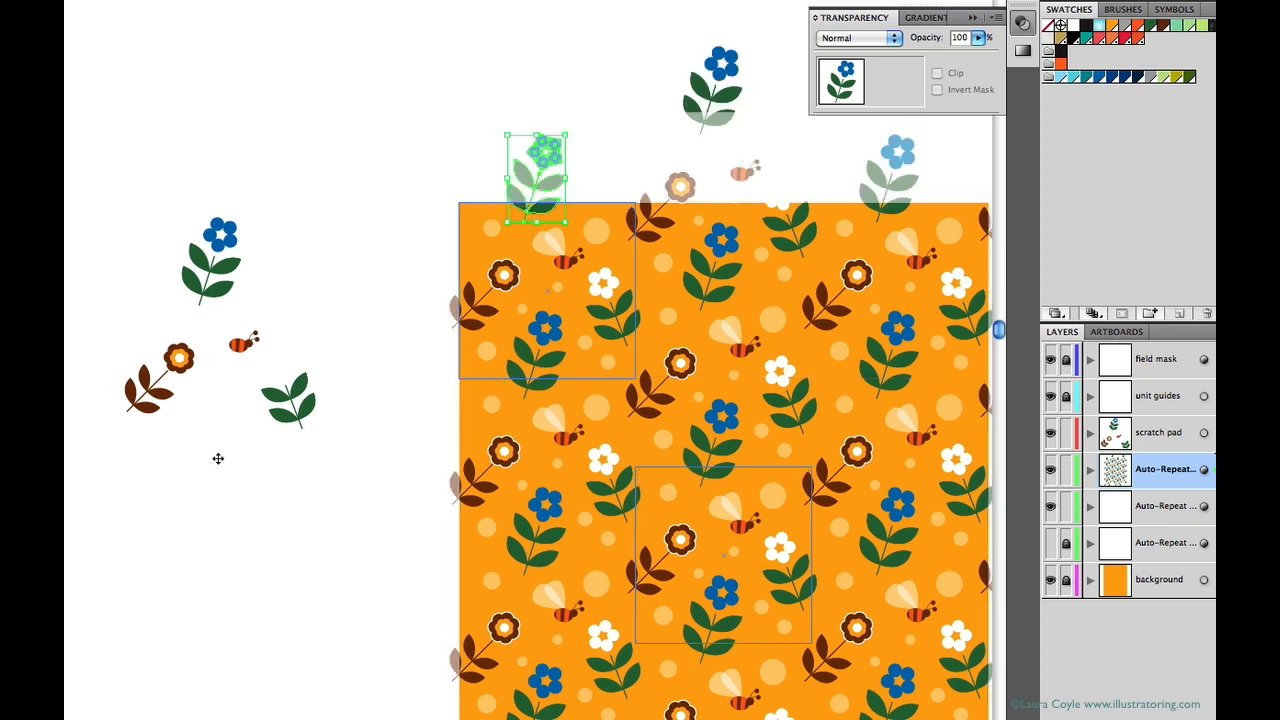
left_click(1113, 333)
double_click(1142, 406)
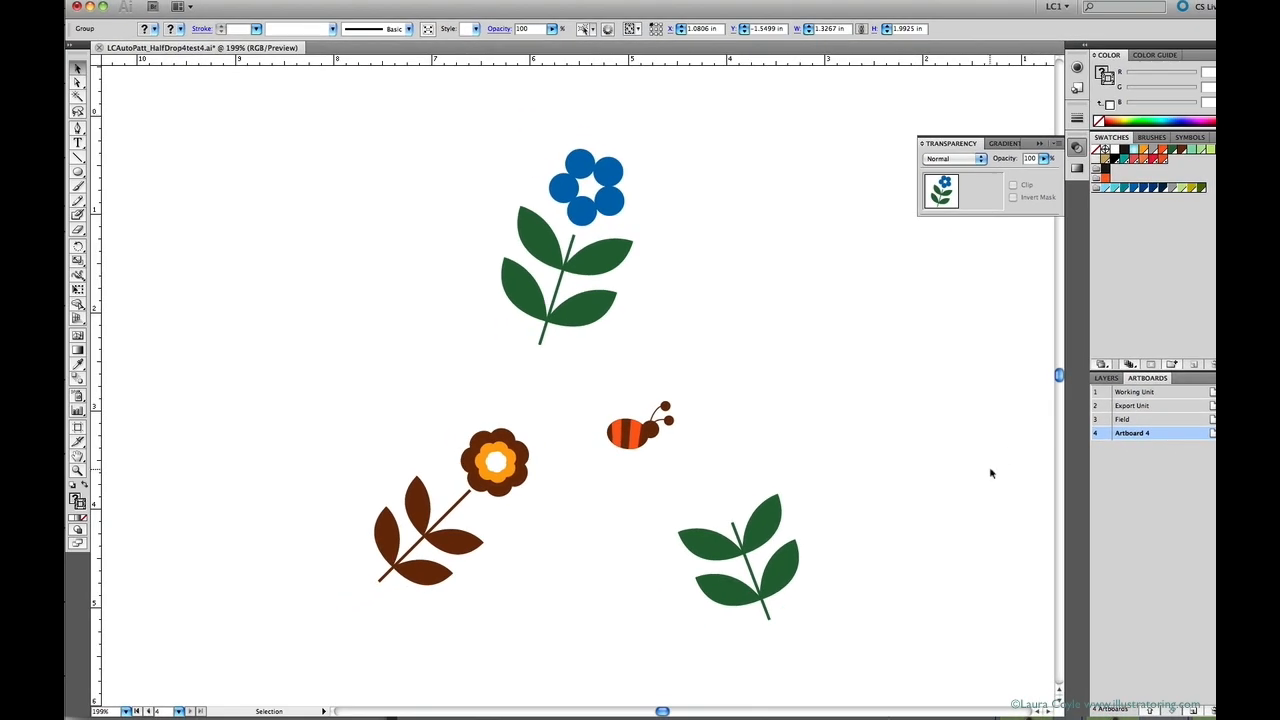
left_click(990, 473)
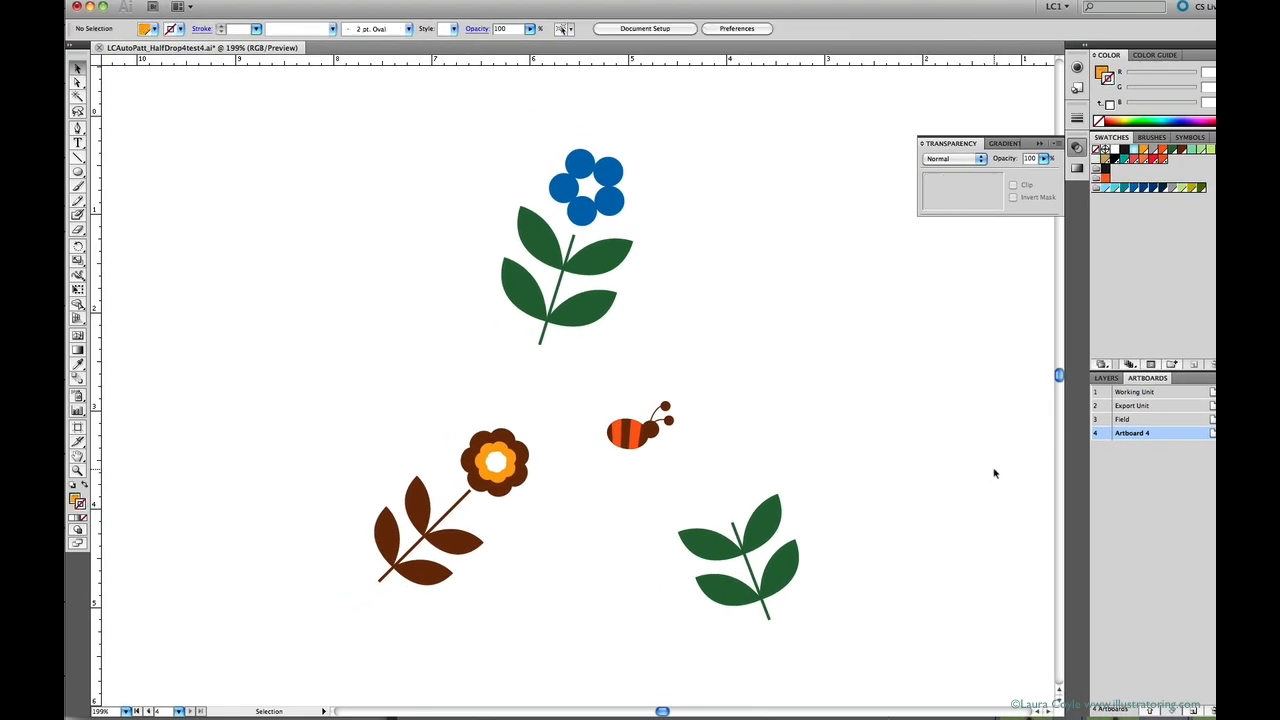
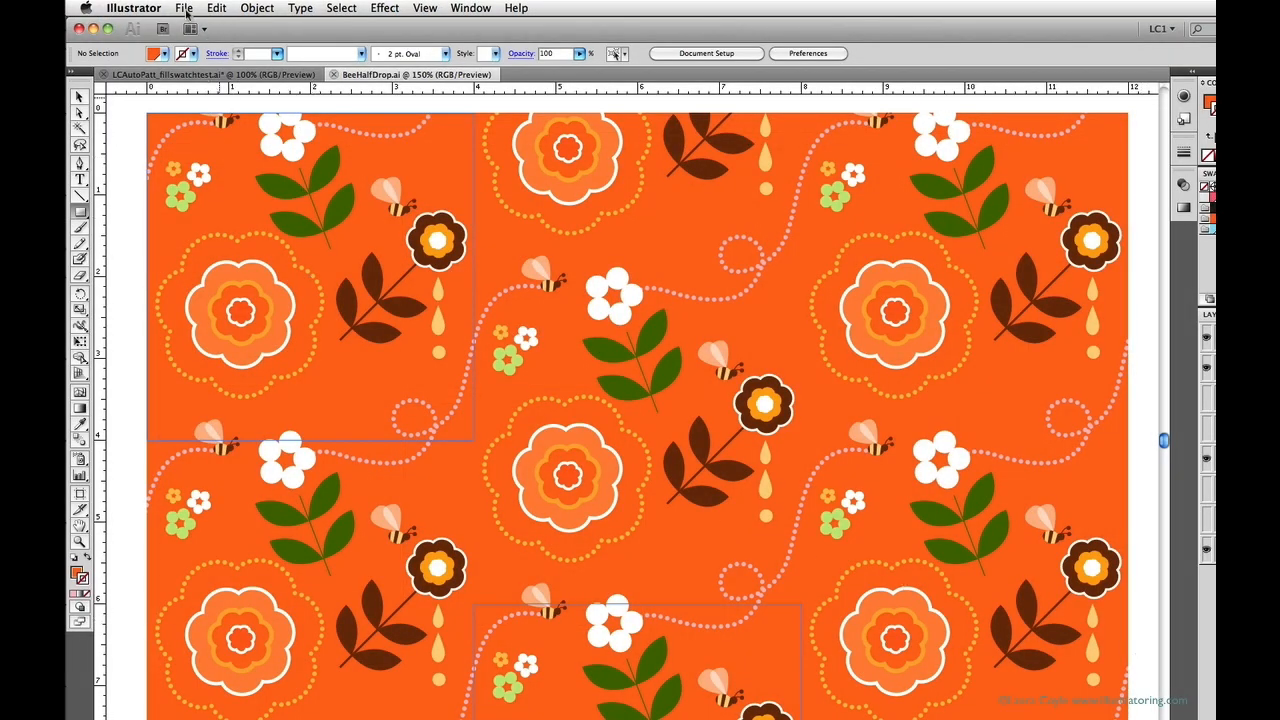
Step: Export only artboard 2 of BeeHalfDrop as a PNG at Medium (150 ppi) resolution with a white background
left_click(187, 8)
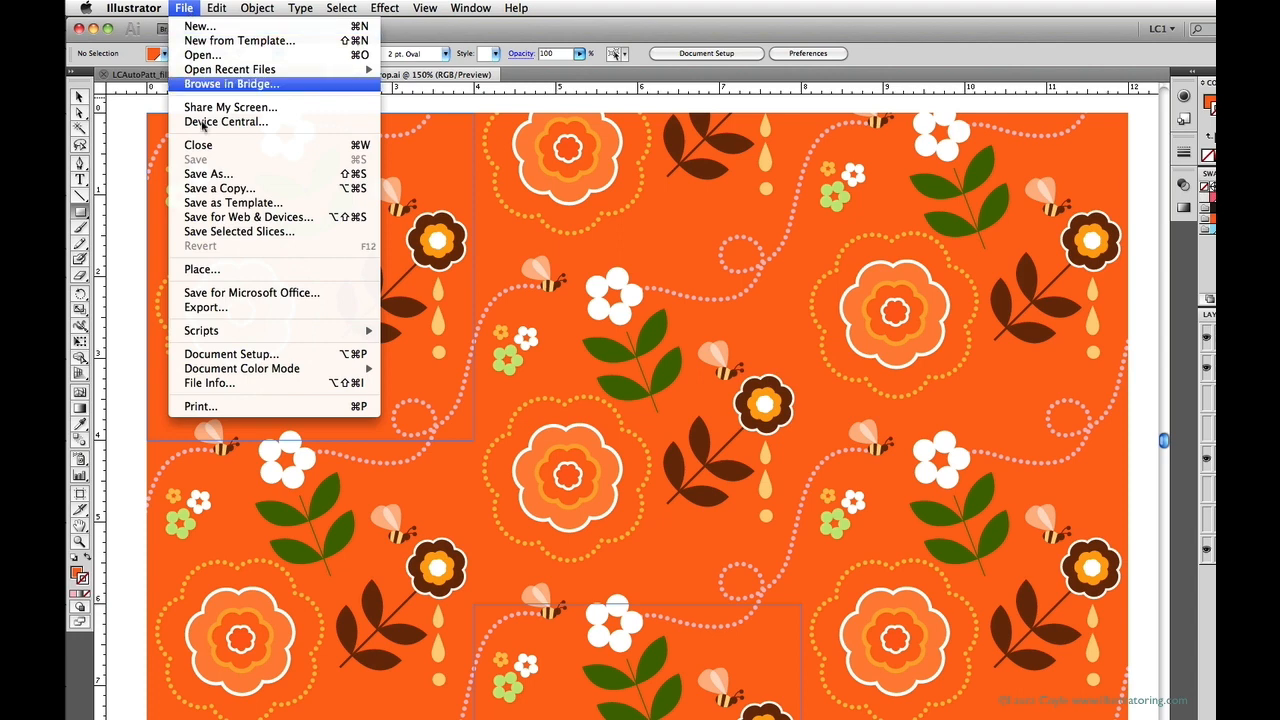
left_click(232, 310)
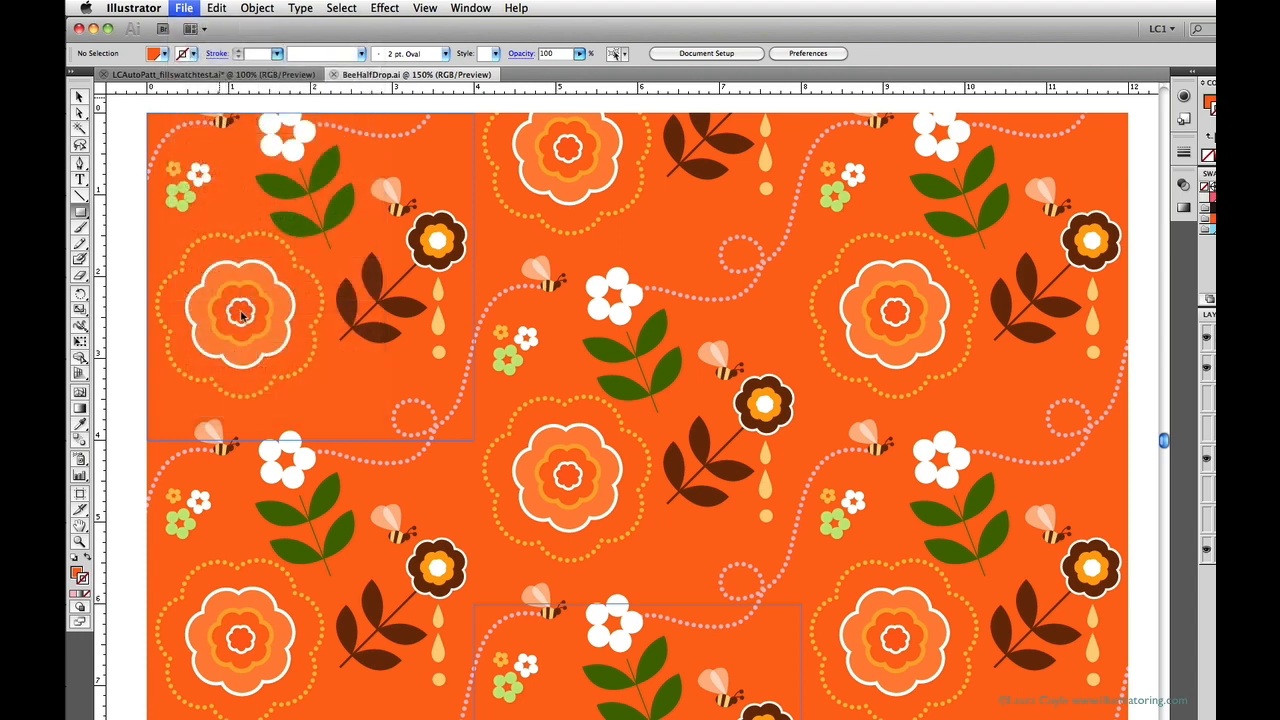
left_click(319, 577)
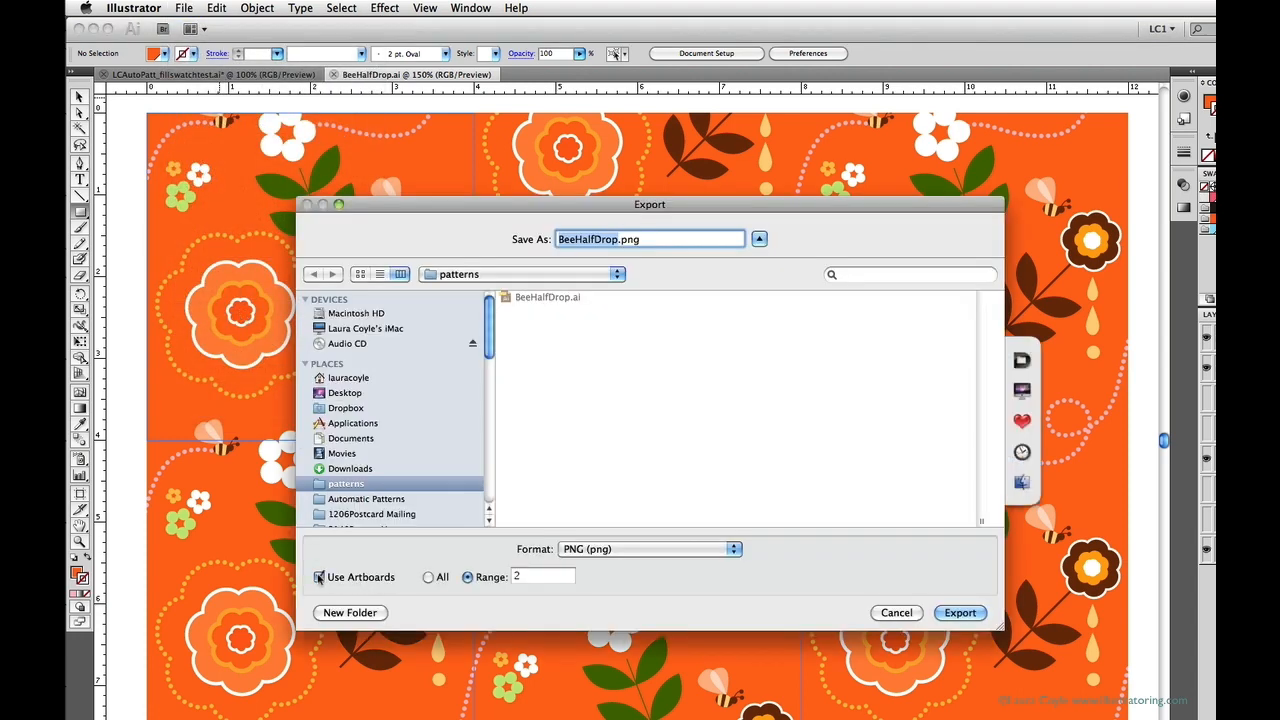
left_click(962, 613)
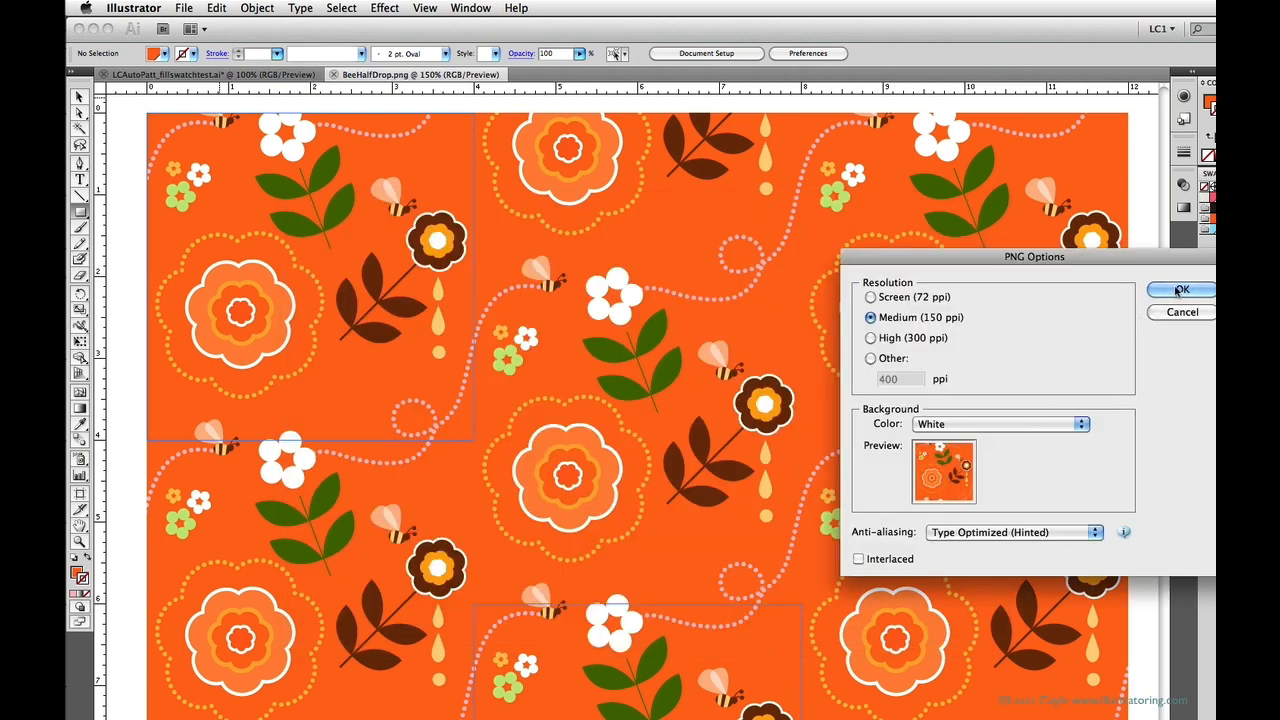
left_click(1172, 292)
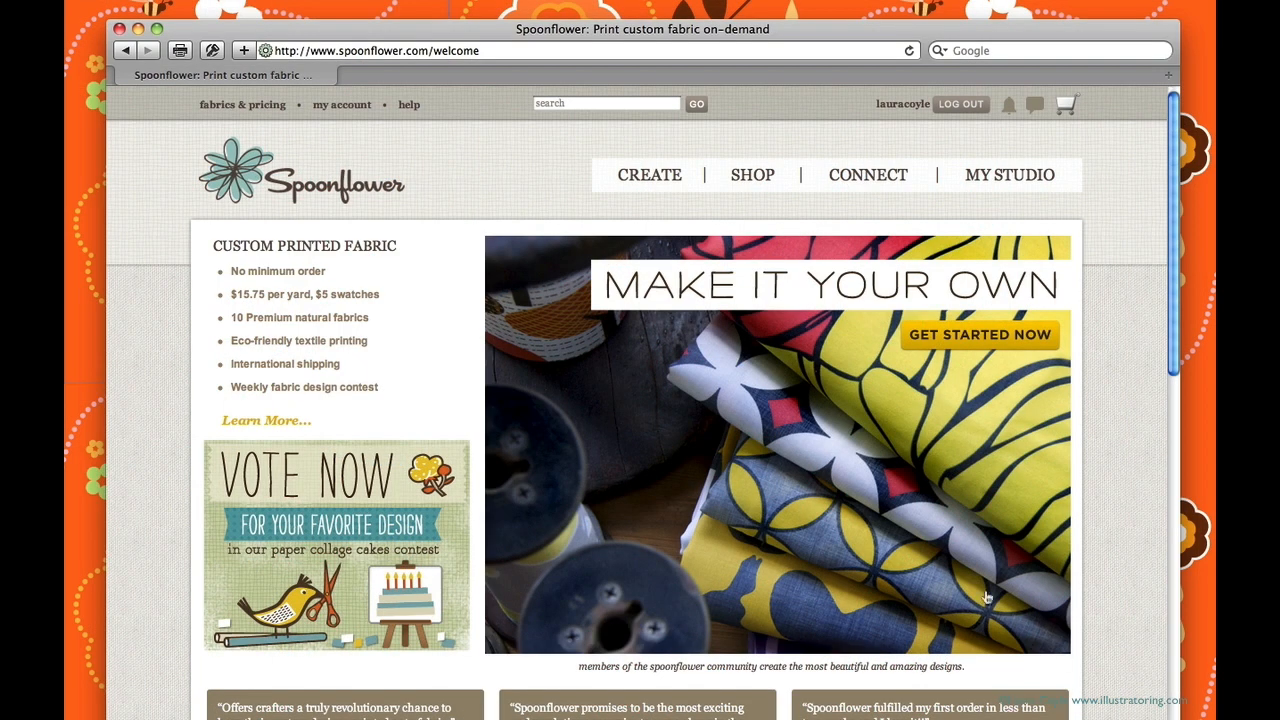
Step: On the Spoonflower website, upload BeeHalfDrop_Export Unit.png from the patterns folder as a new fabric design
left_click(667, 175)
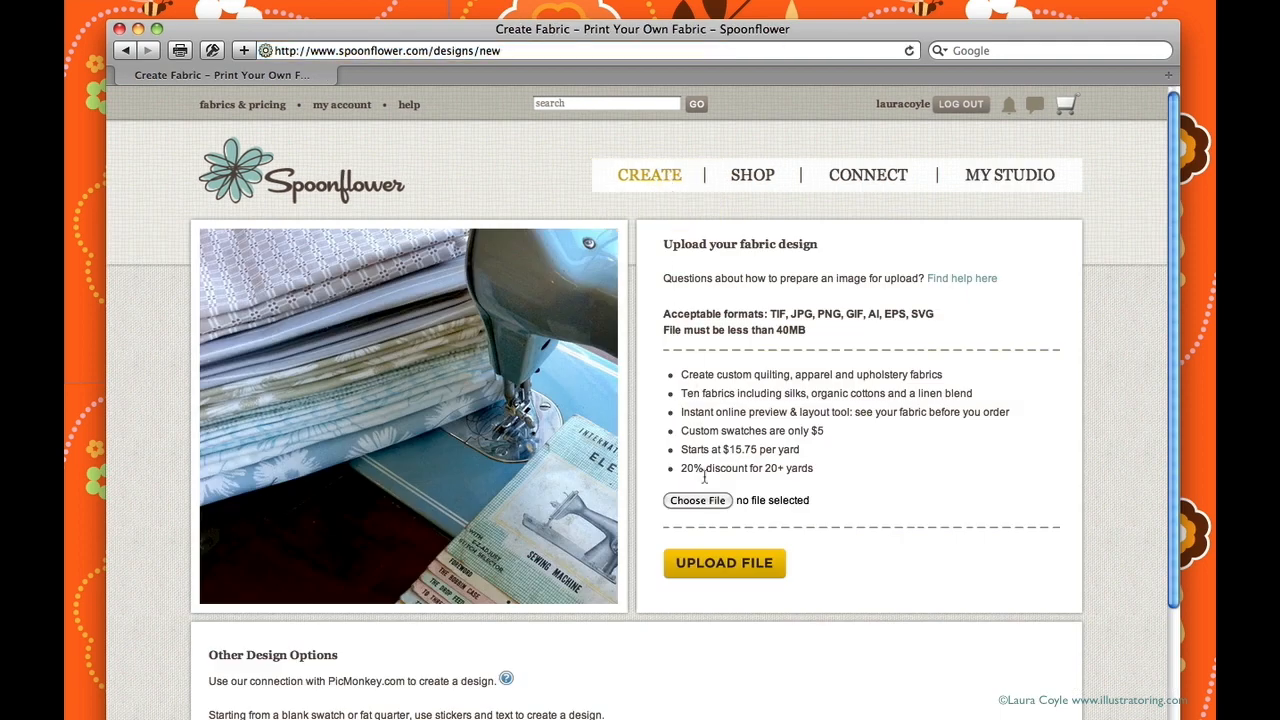
left_click(705, 502)
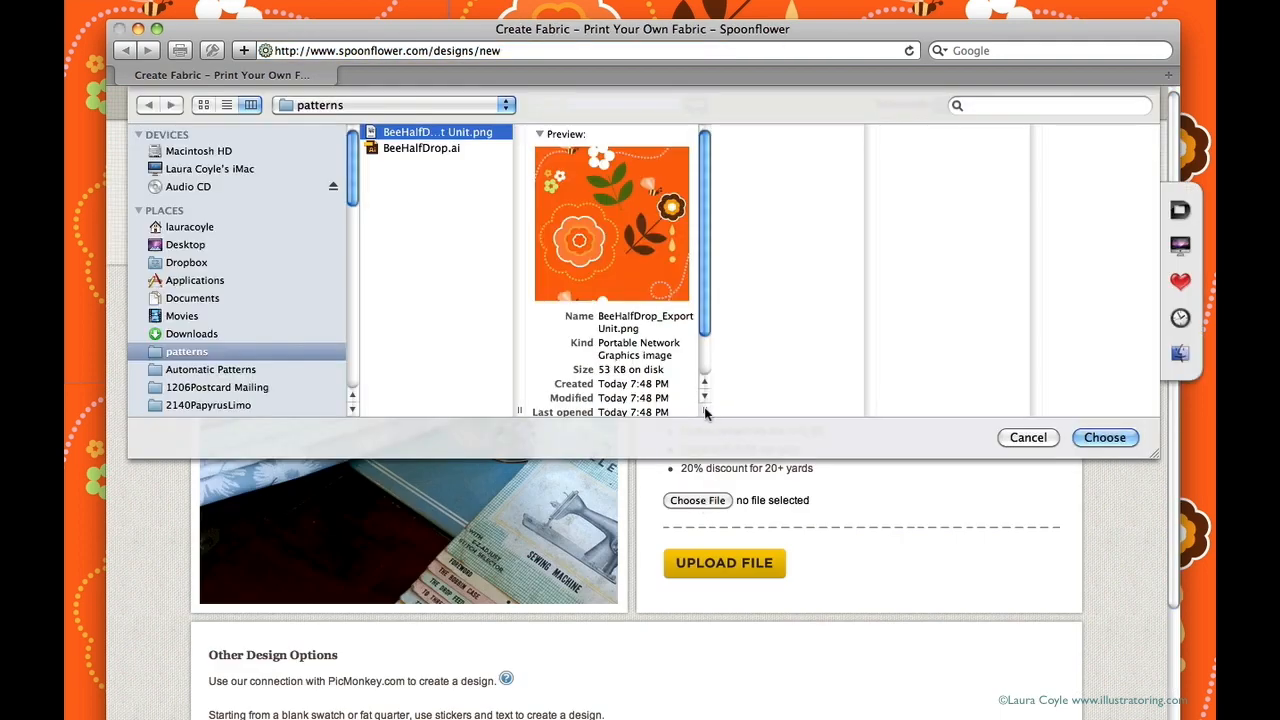
left_click_drag(705, 413, 741, 412)
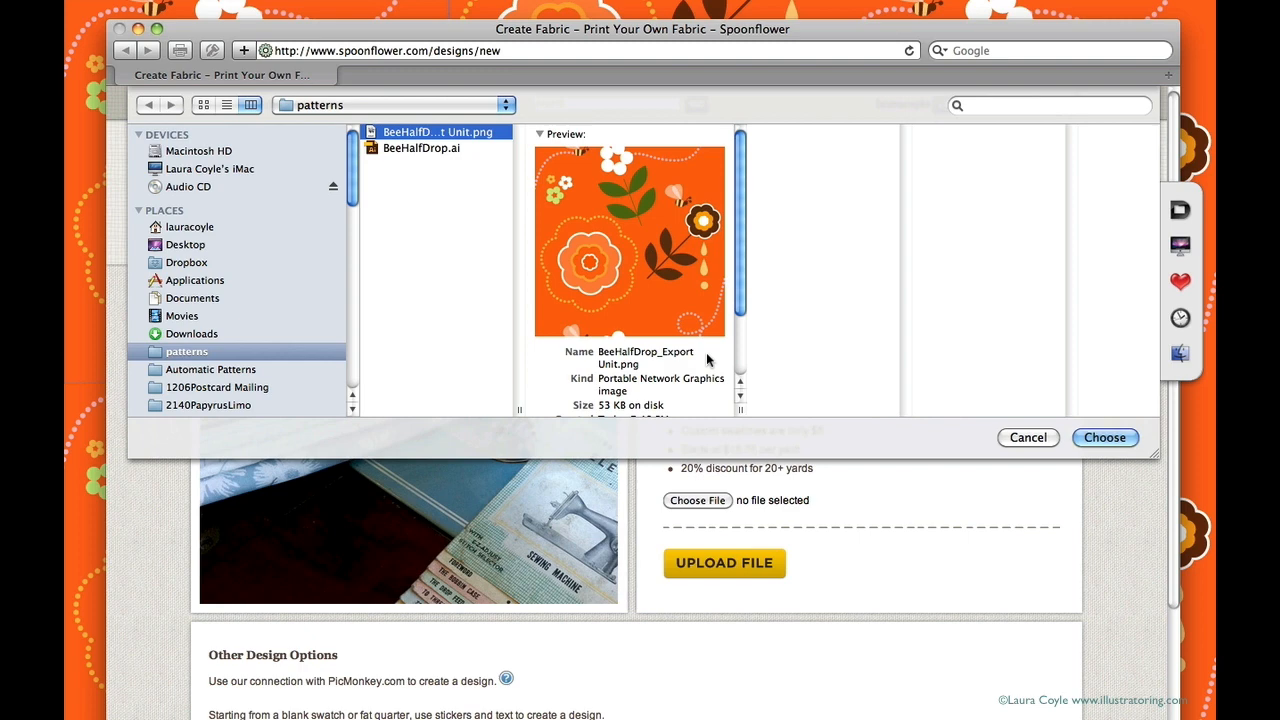
left_click(1104, 438)
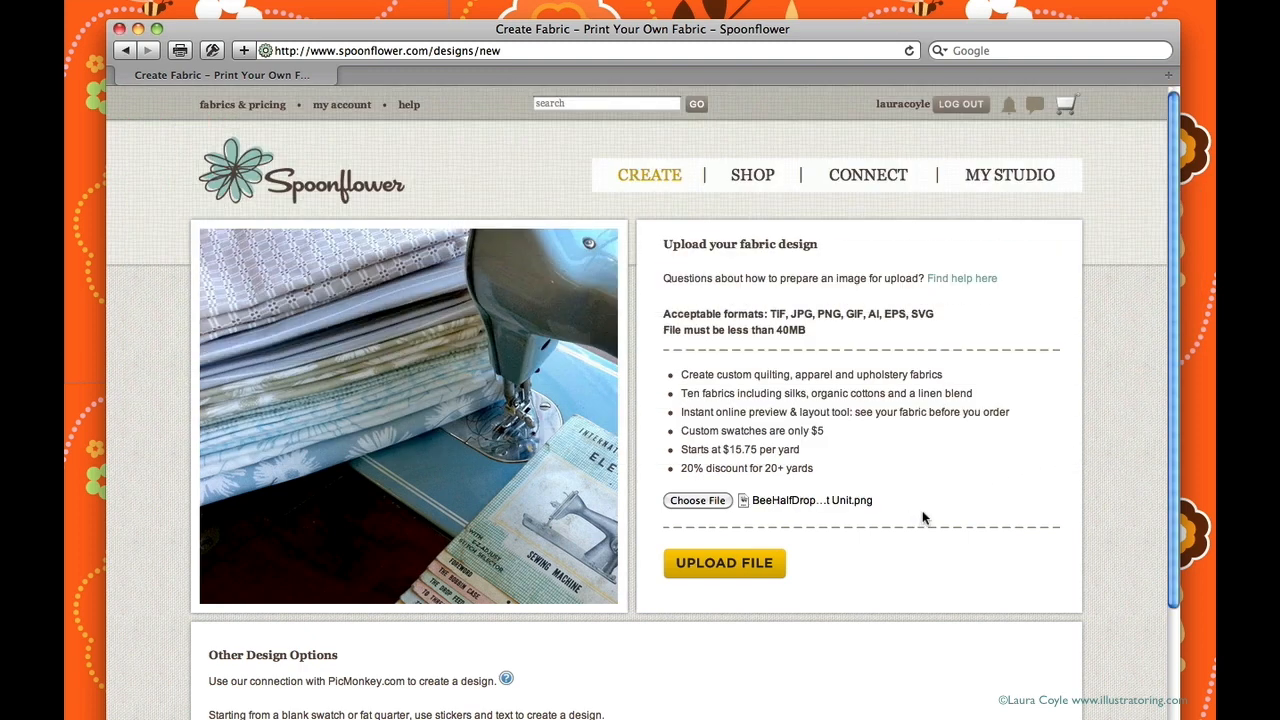
left_click(757, 563)
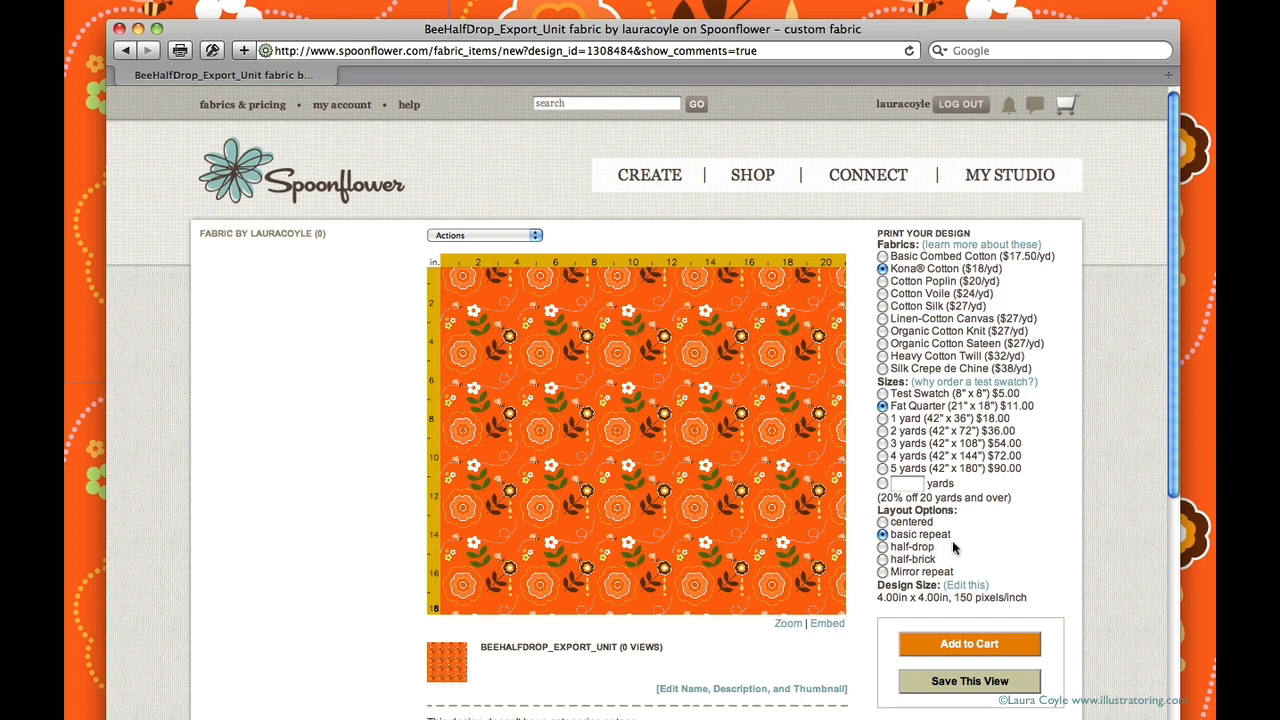
Step: Set the fabric layout to half-drop and the size to Test Swatch (8" x 8")
left_click(882, 548)
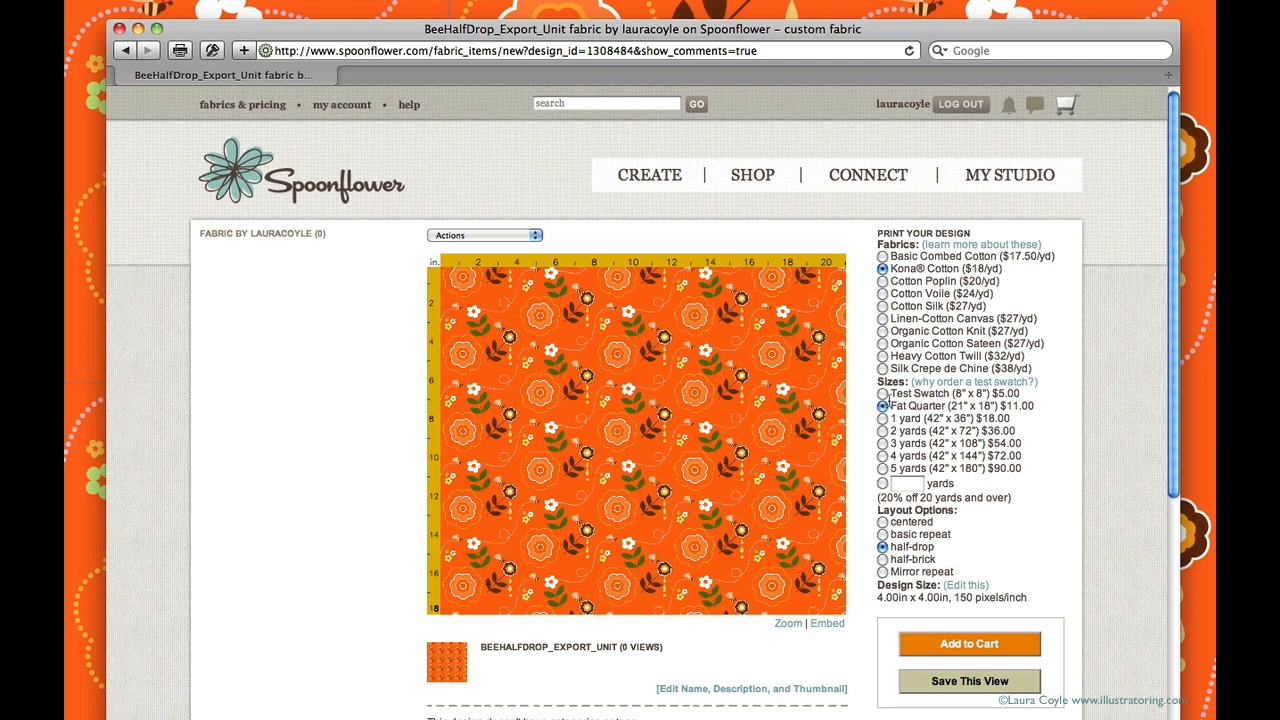
left_click(882, 394)
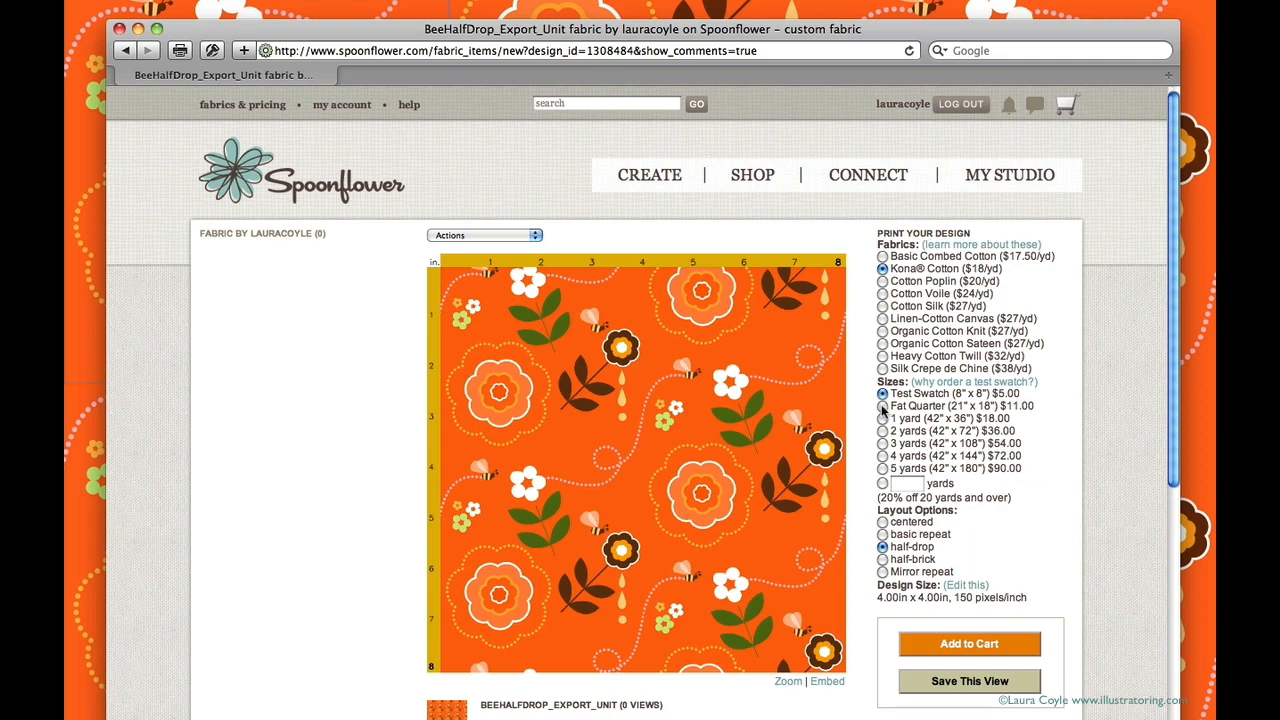
Step: Preview the half-drop fabric at the Fat Quarter, 1 yard and 2 yards sizes
left_click(882, 407)
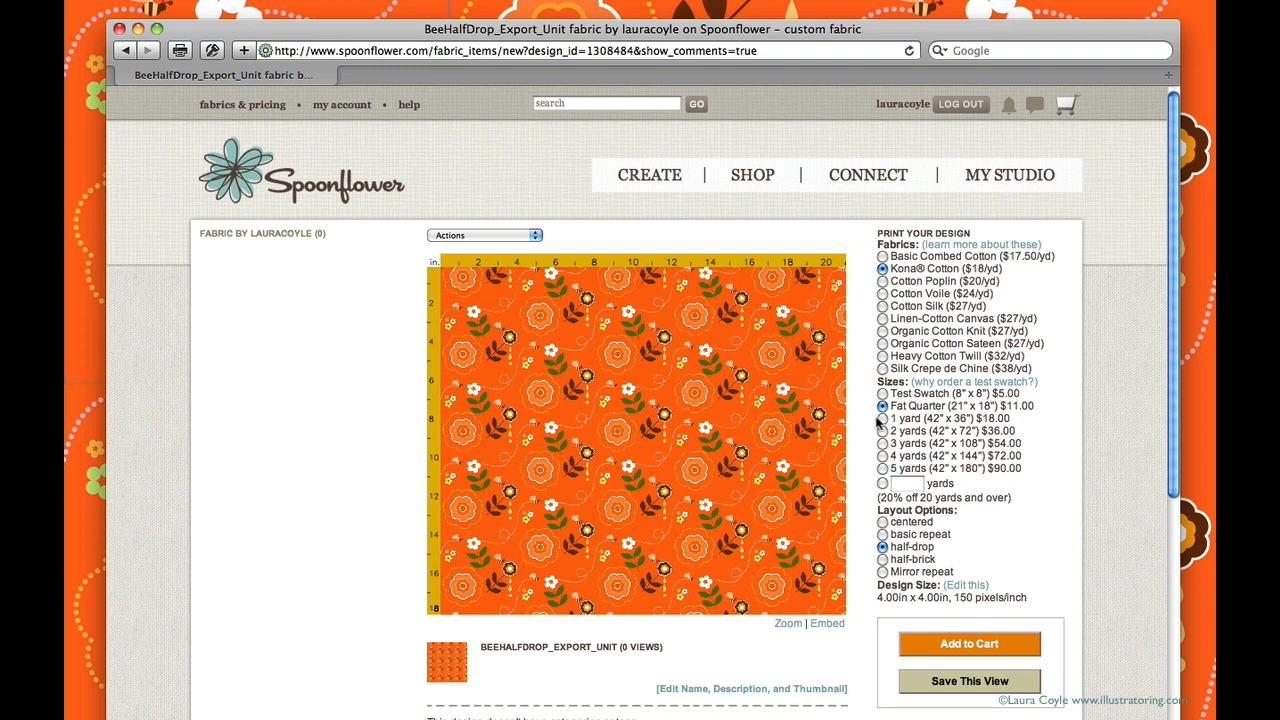
left_click(882, 418)
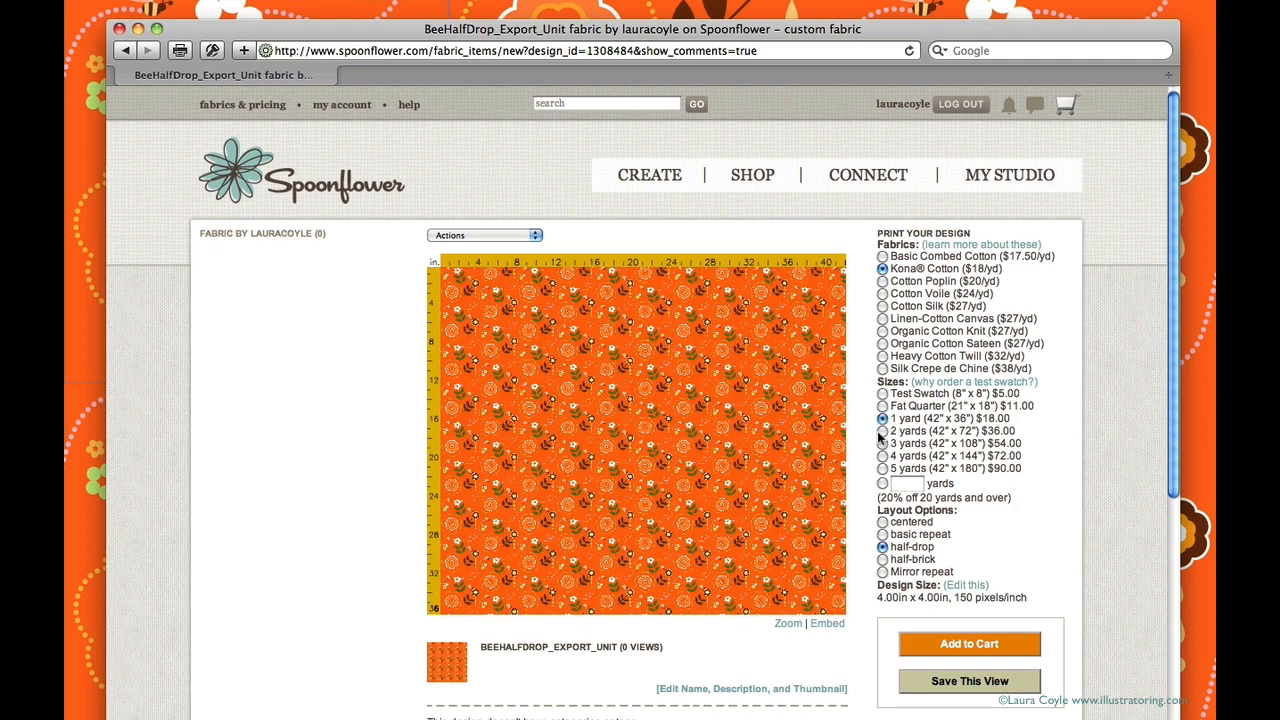
left_click(882, 430)
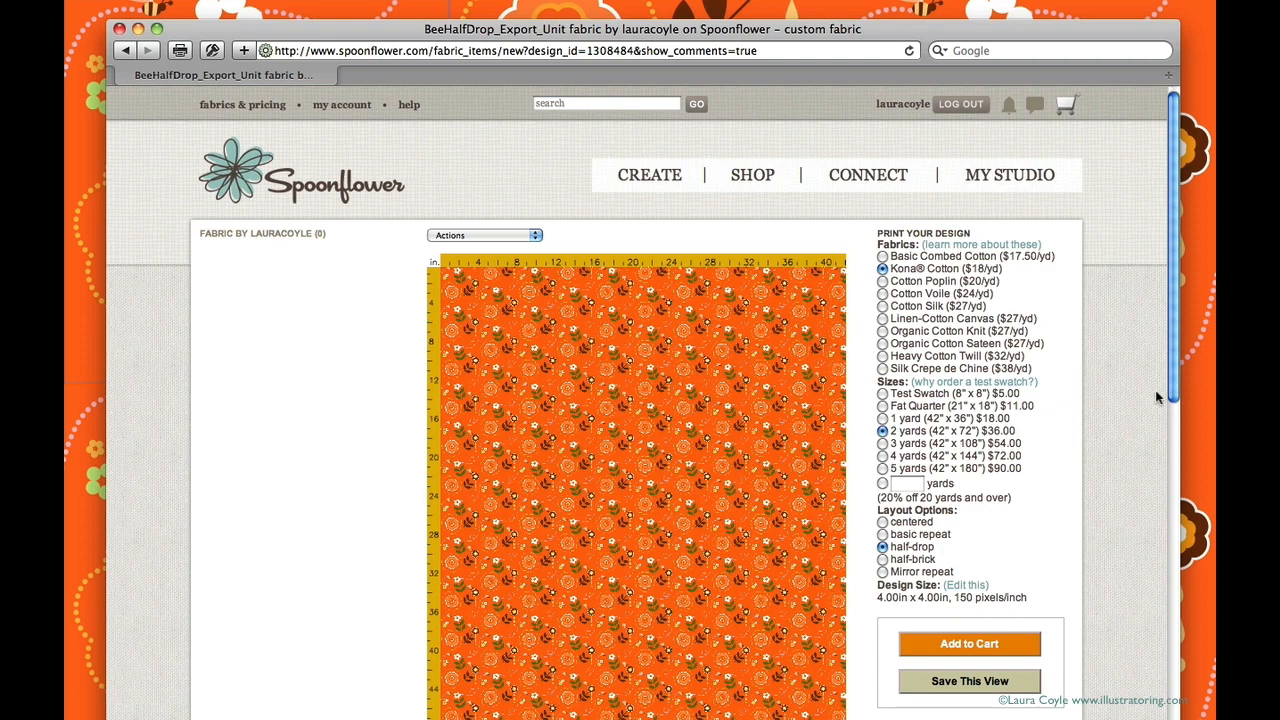
mouse_move(1173, 390)
left_mouse_down()
mouse_move(1170, 503)
mouse_move(1155, 377)
left_mouse_up()
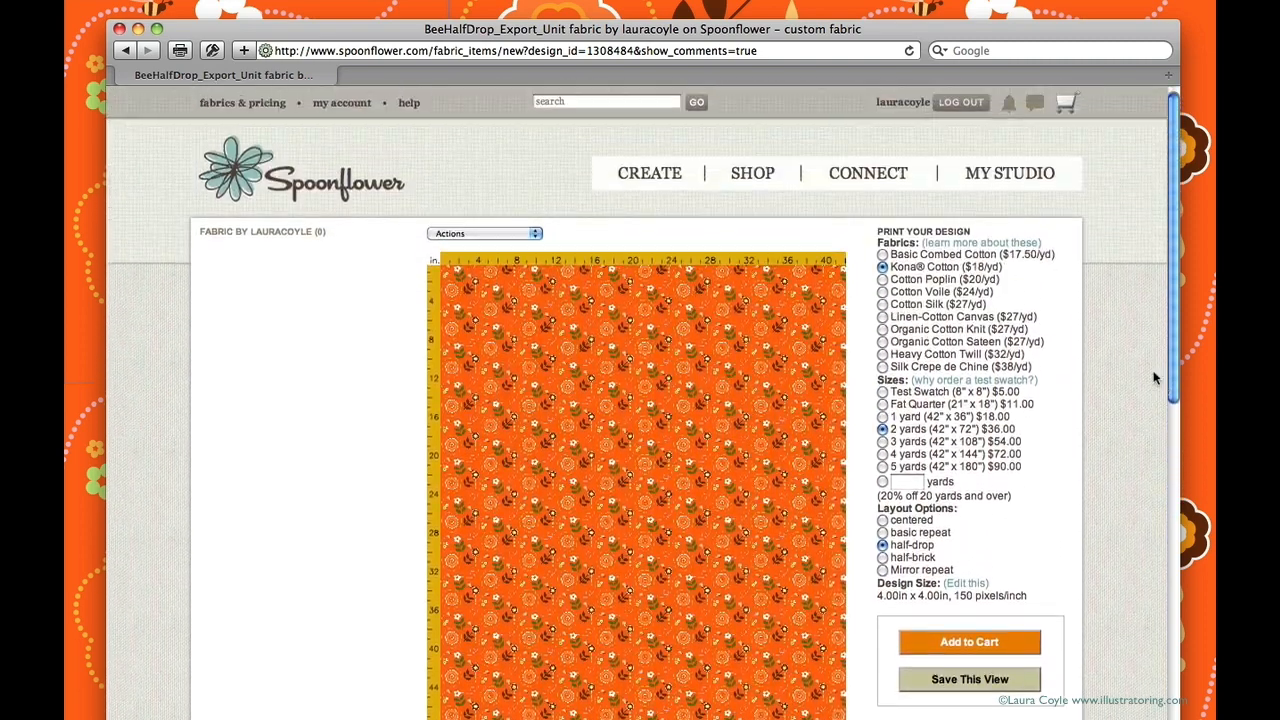
Step: Return the size to Test Swatch (8" x 8") and shrink the design to 2.67 x 2.67 in at 225 pixels/inch
left_click(882, 394)
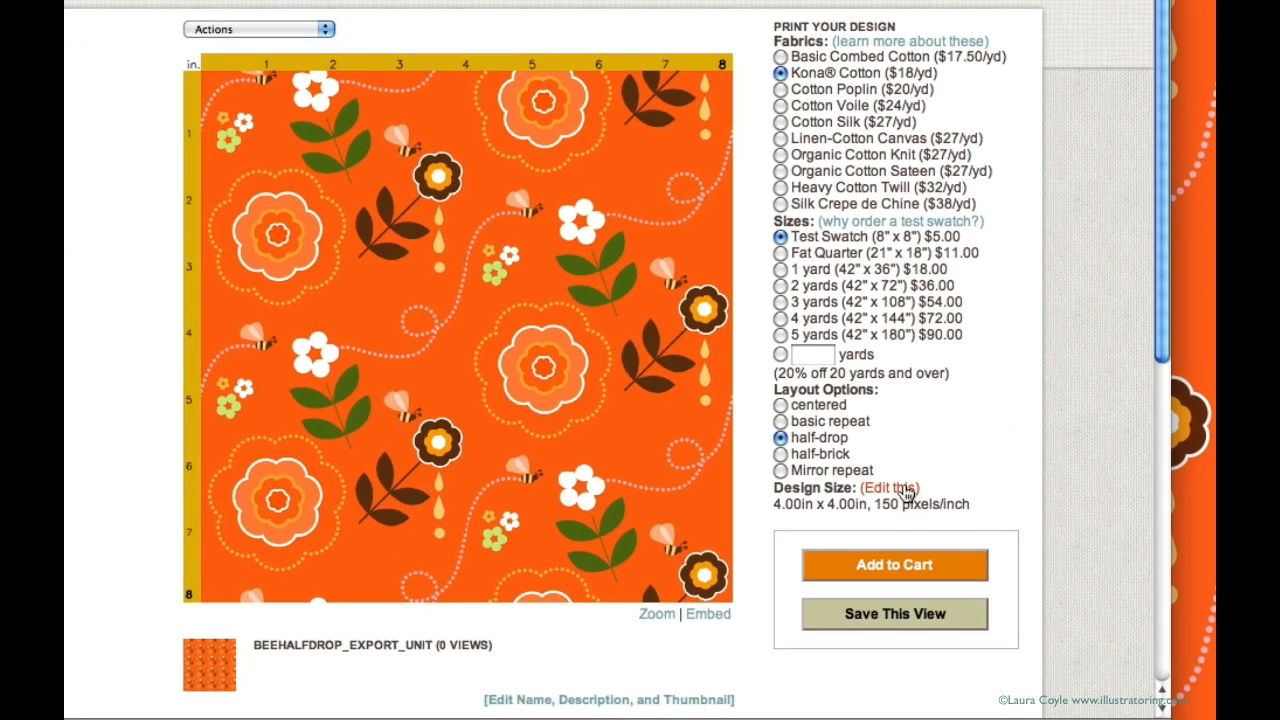
left_click(910, 505)
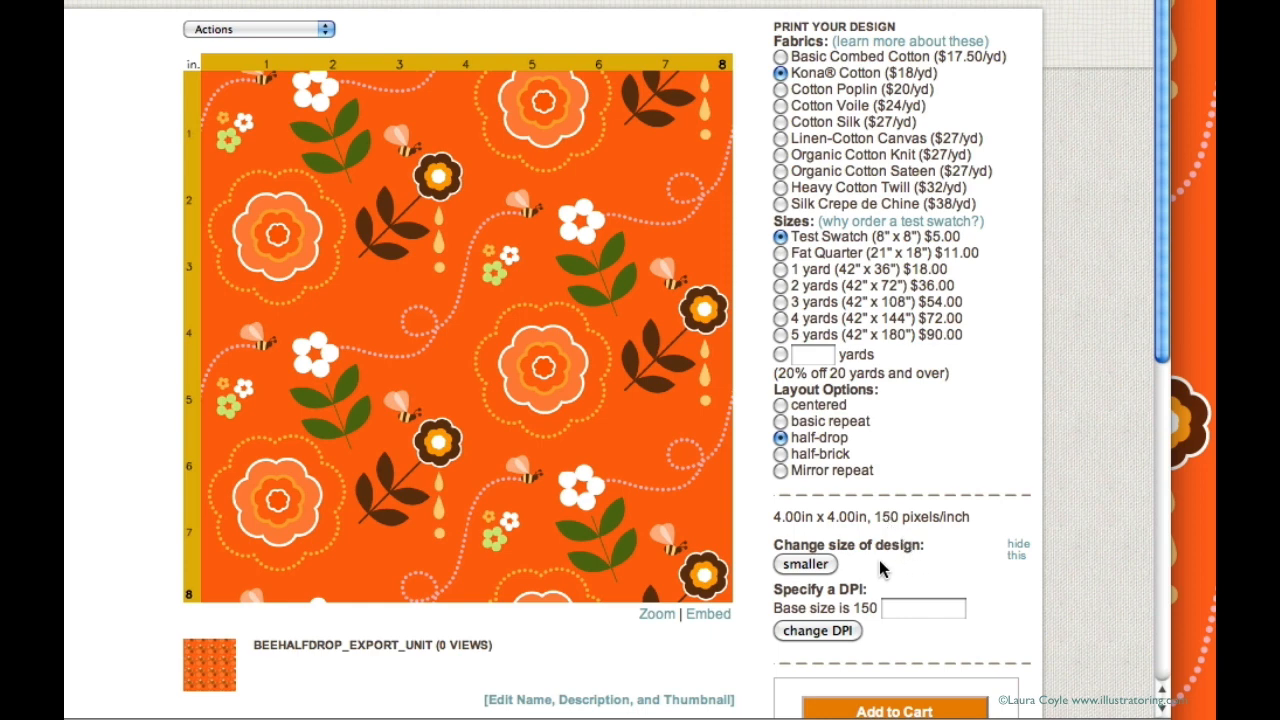
left_click(823, 566)
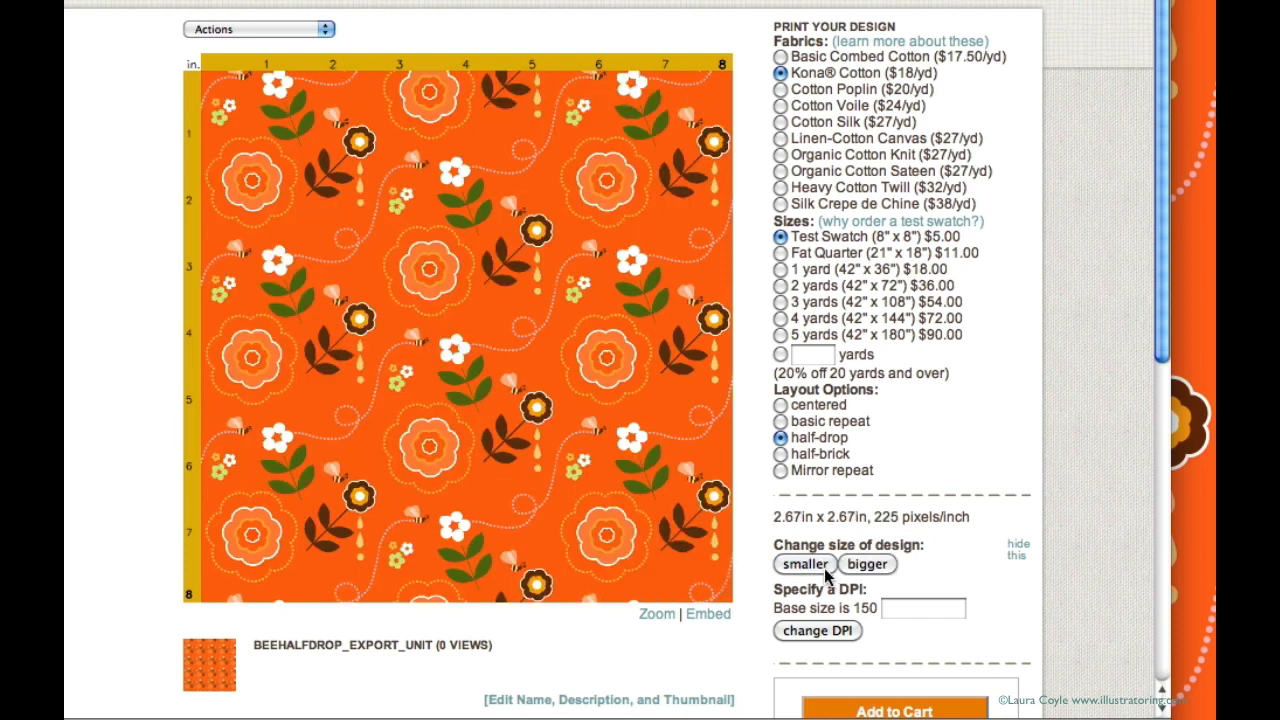
Step: Preview the design shrunk to 1.6 x 1.6 in, and enlarge it to 4 x 4 in at 150 pixels/inch
left_click(825, 572)
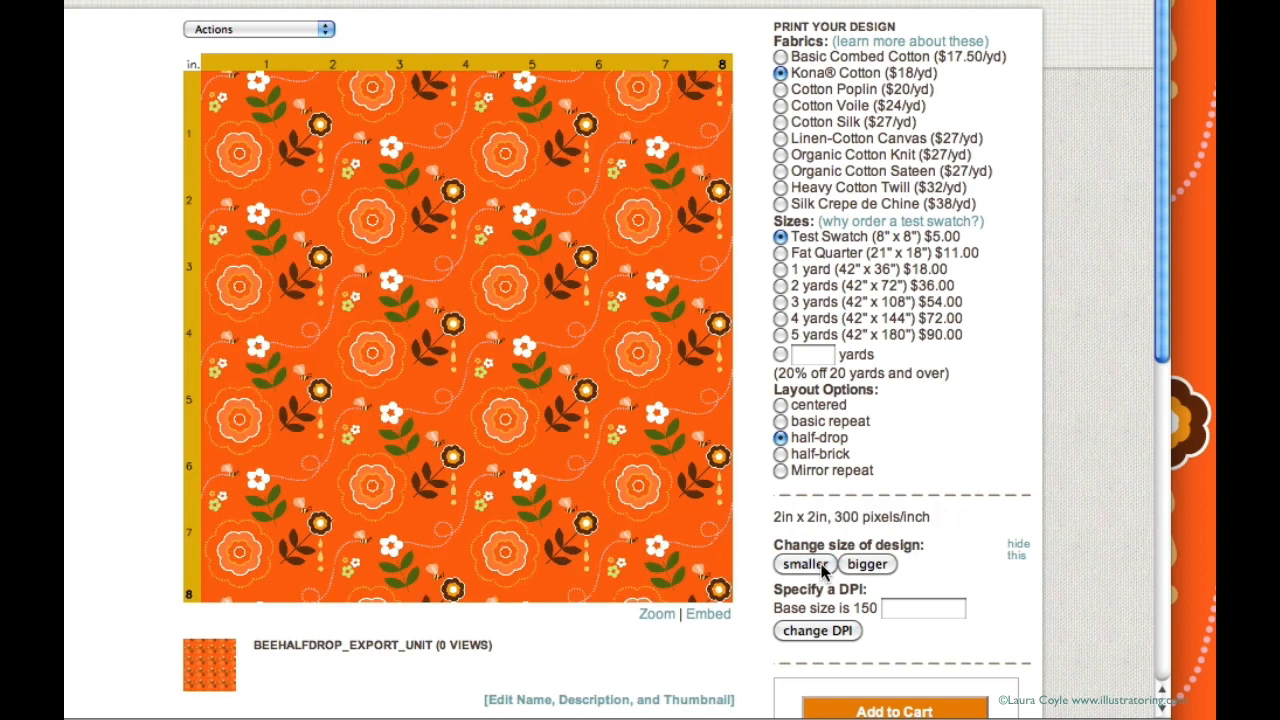
left_click(824, 569)
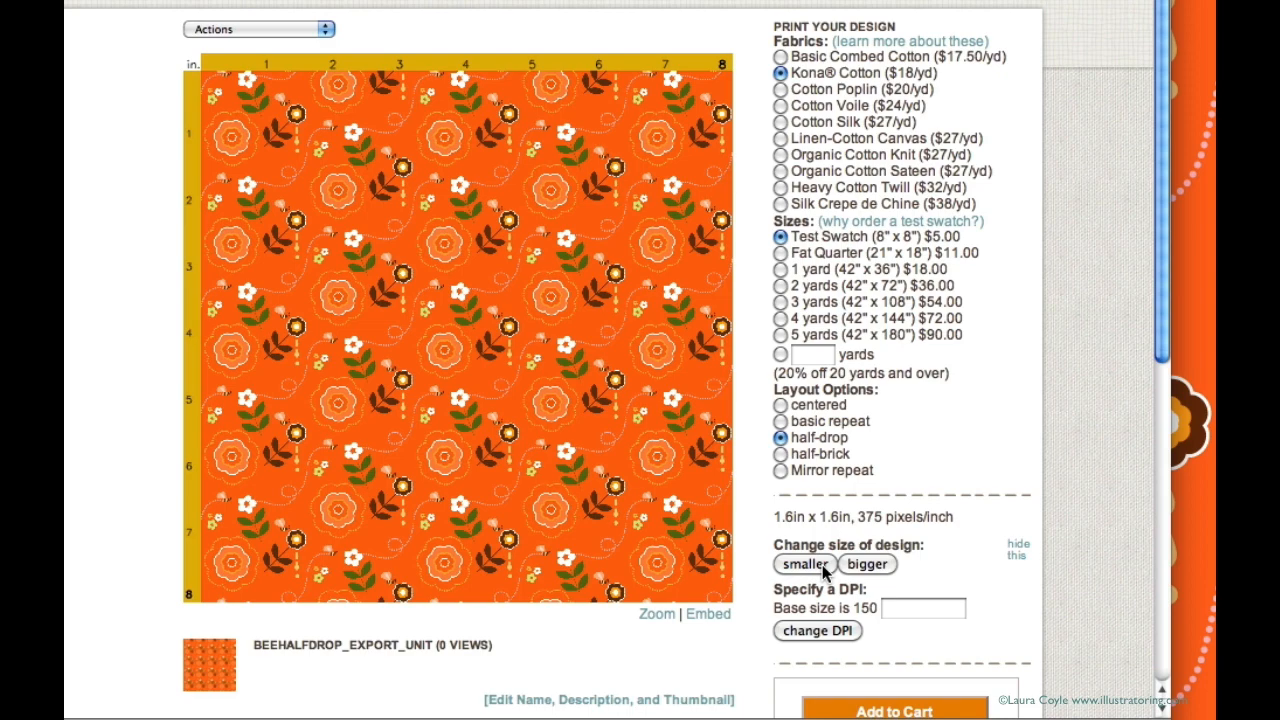
left_click(870, 566)
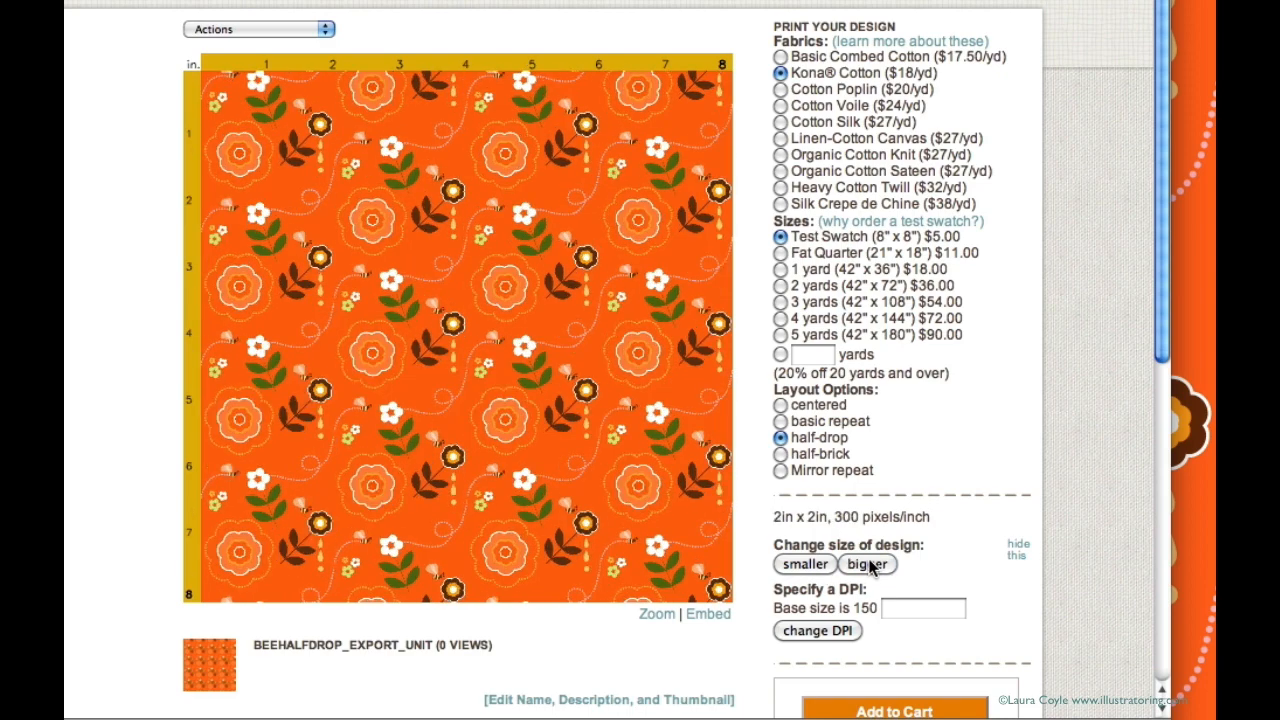
left_click(868, 565)
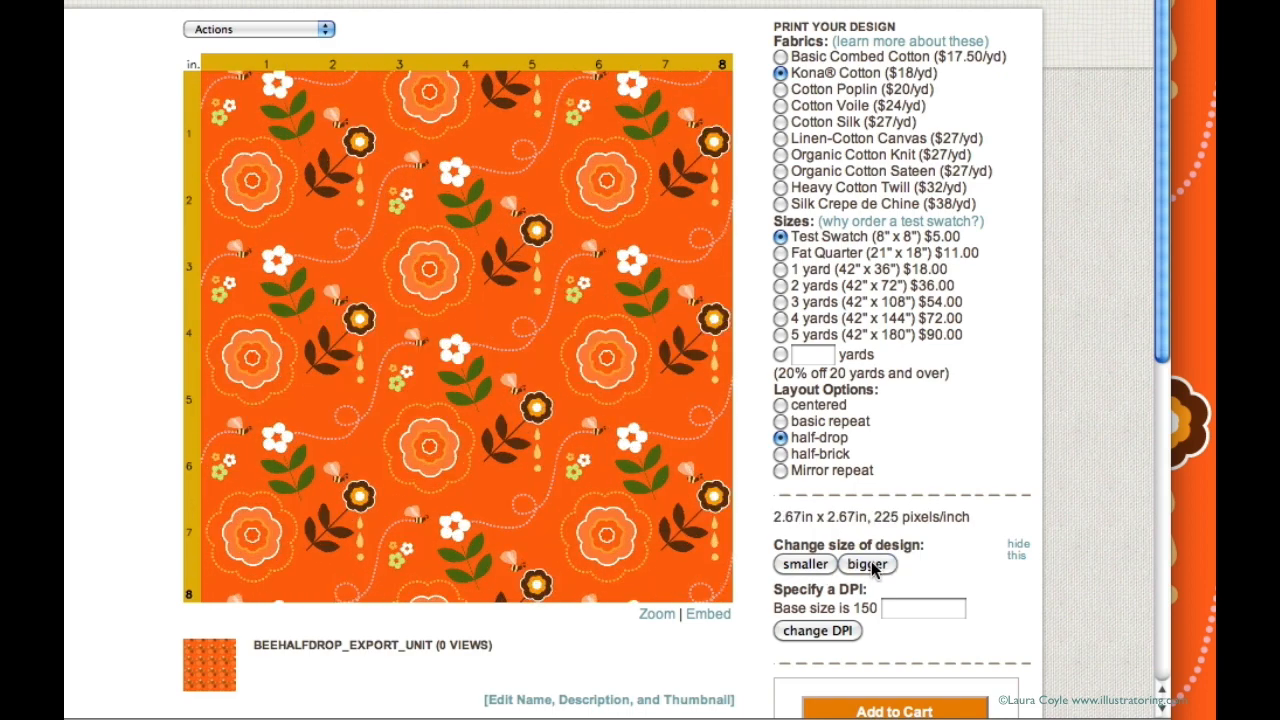
left_click(868, 565)
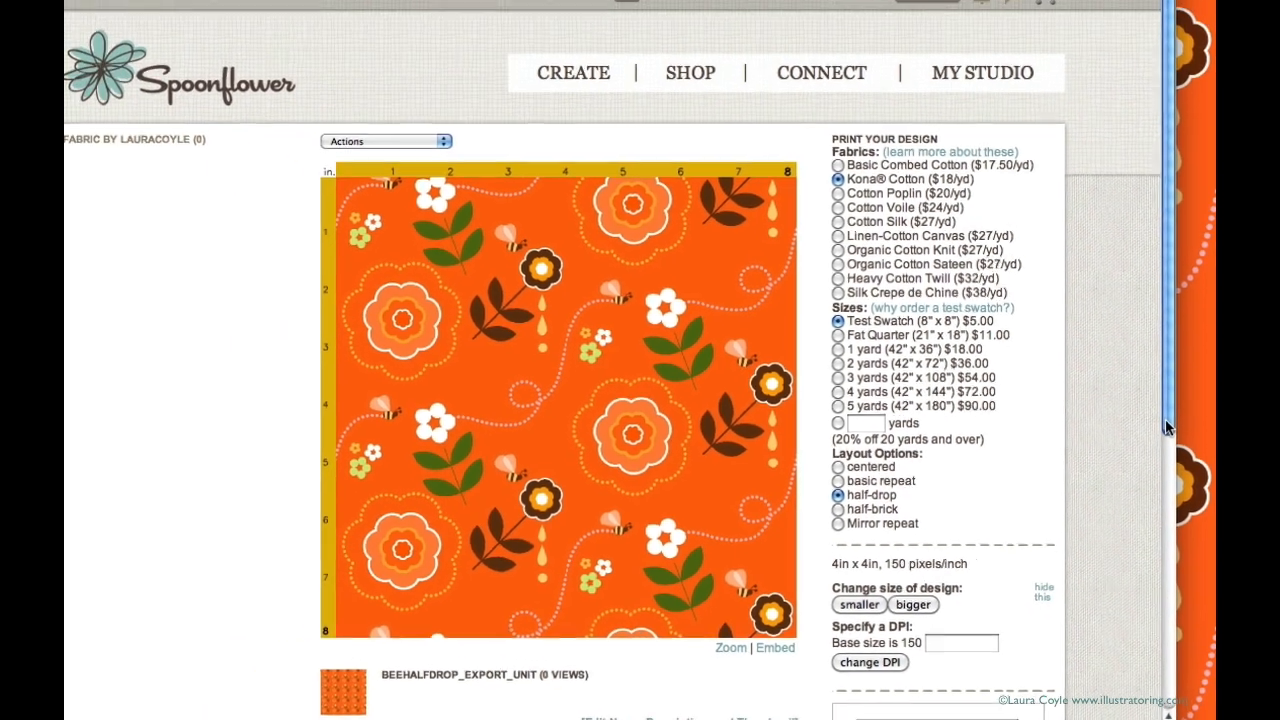
Step: Save the current half-drop view of the fabric and accept it as the default for this design
left_click_drag(1165, 375, 1164, 496)
left_click_drag(1174, 577, 1174, 583)
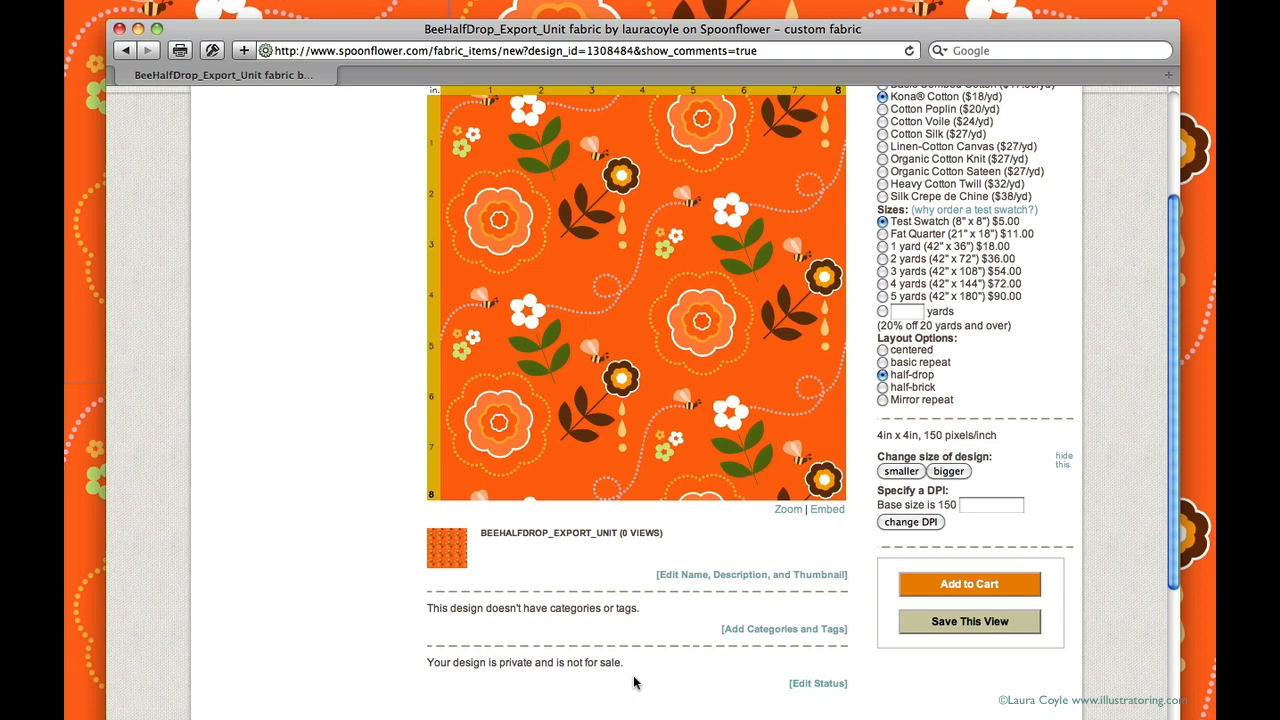
left_click(1000, 622)
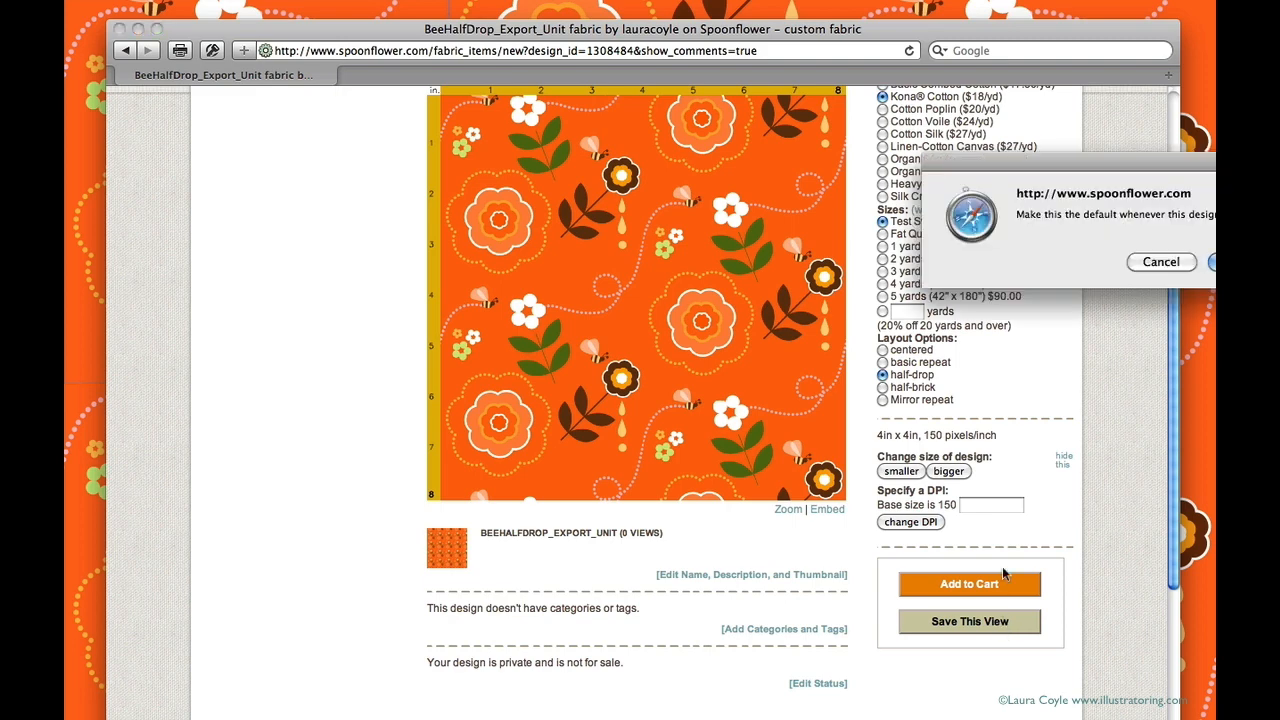
left_click_drag(1115, 177, 685, 317)
left_click(805, 411)
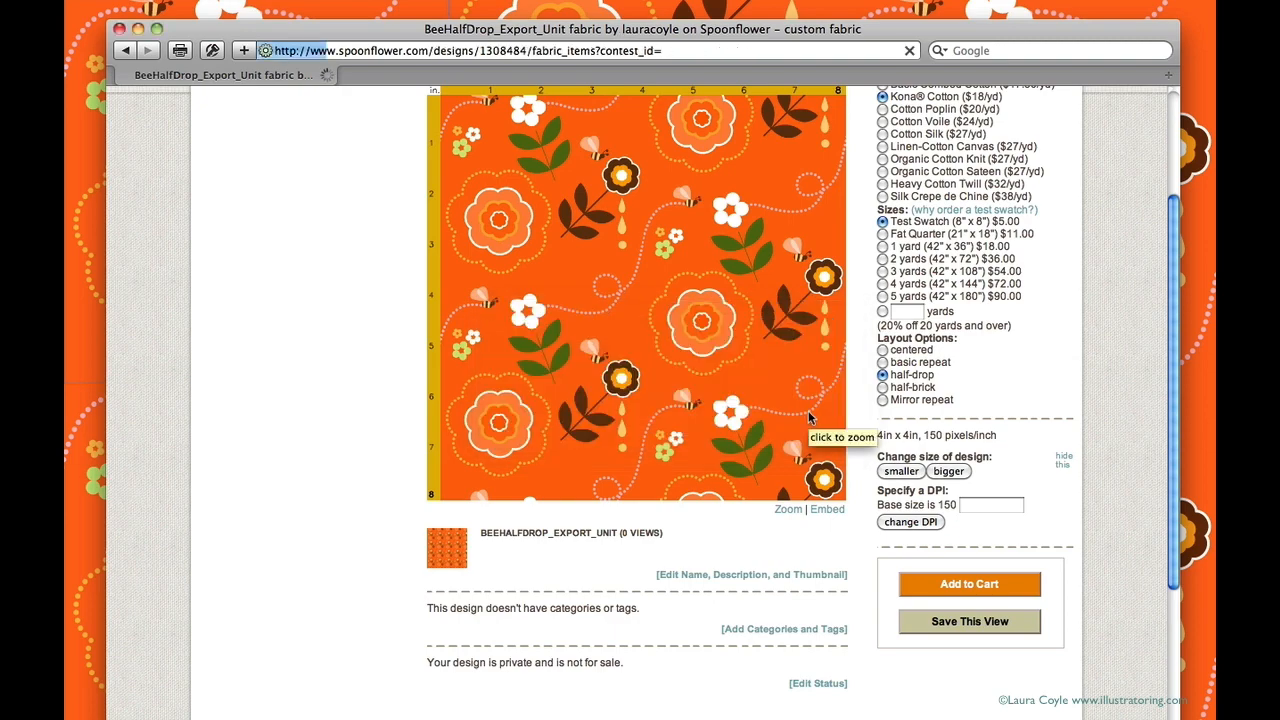
Step: Open the studio's design library to show the uploaded fabric among the other designs
scroll(1175, 362, "up", 2)
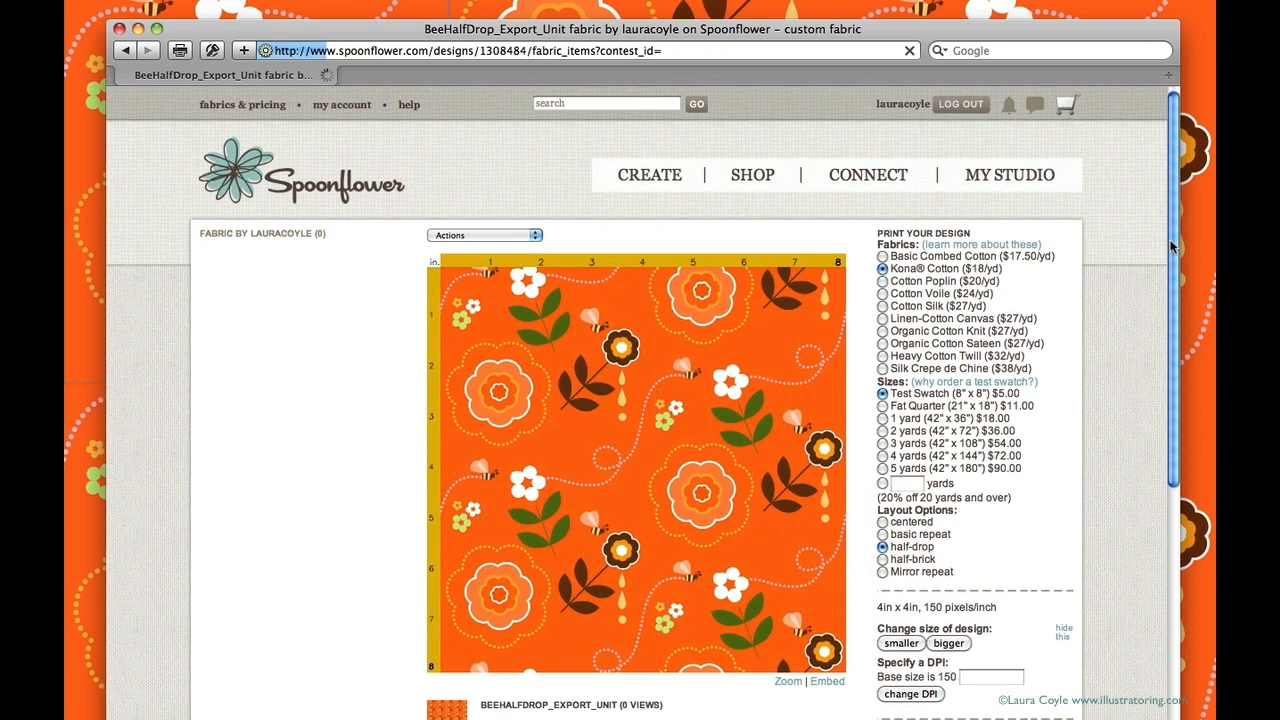
mouse_move(1010, 176)
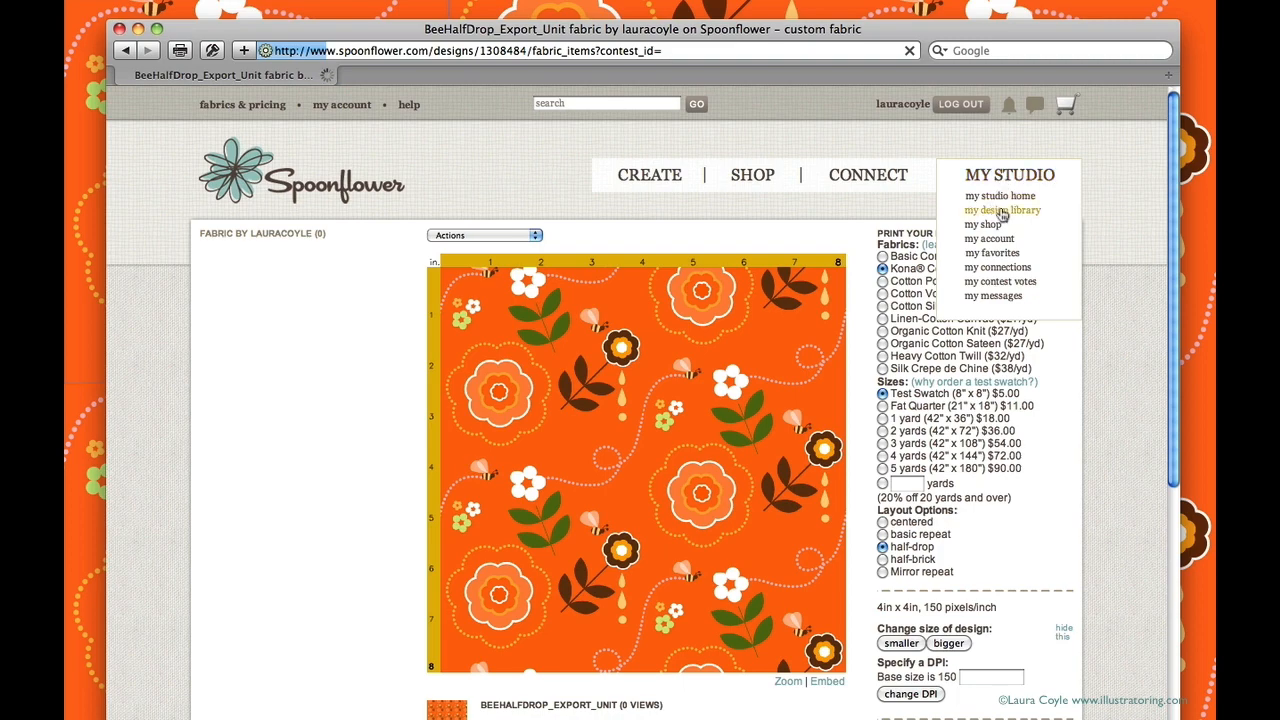
left_click(998, 211)
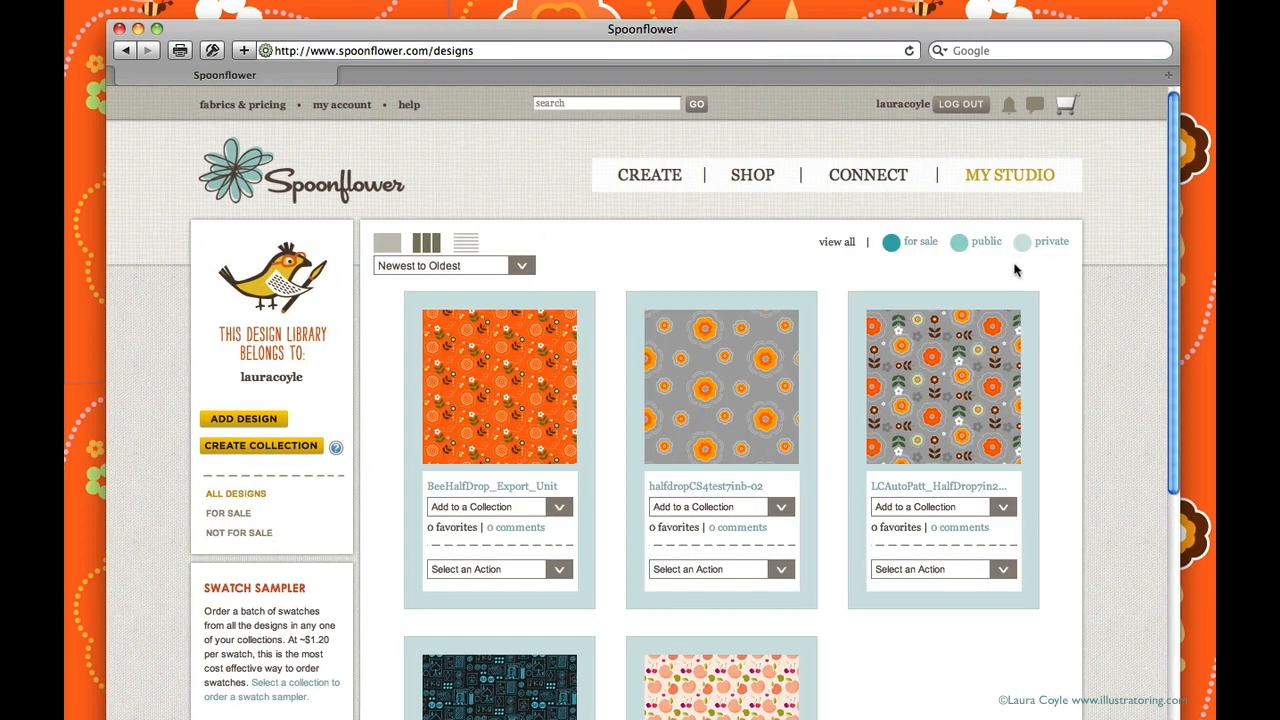